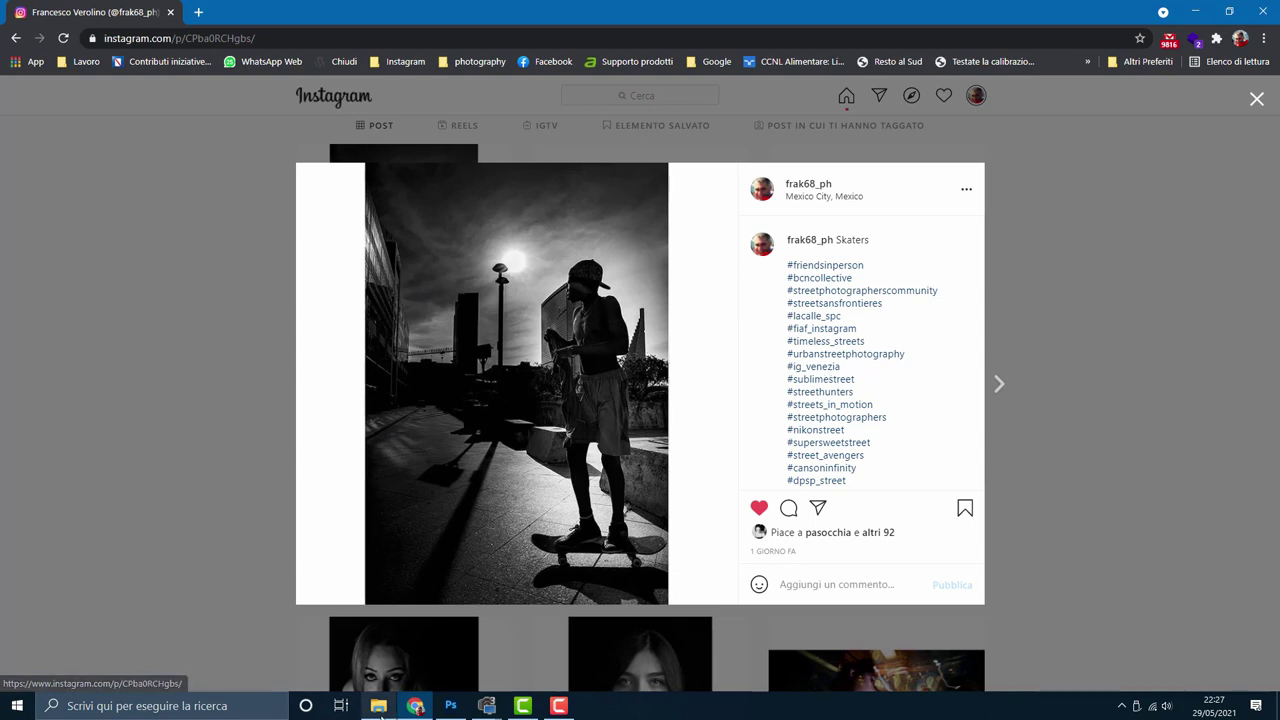
Step: Open the Post negretto folder of original photos in File Explorer from the taskbar
click(378, 705)
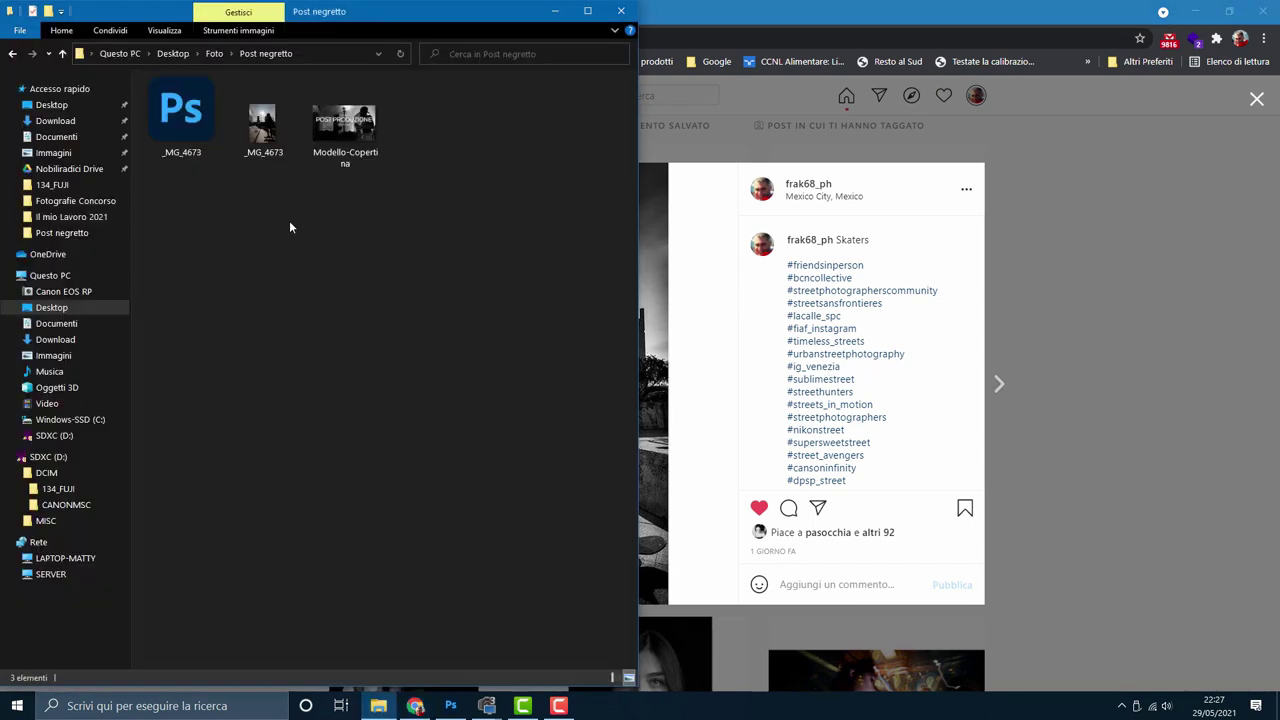
Step: Preview the colour _MG_4673.jpg in Photos, then open the raw _MG_4673 file in Camera Raw
click(261, 133)
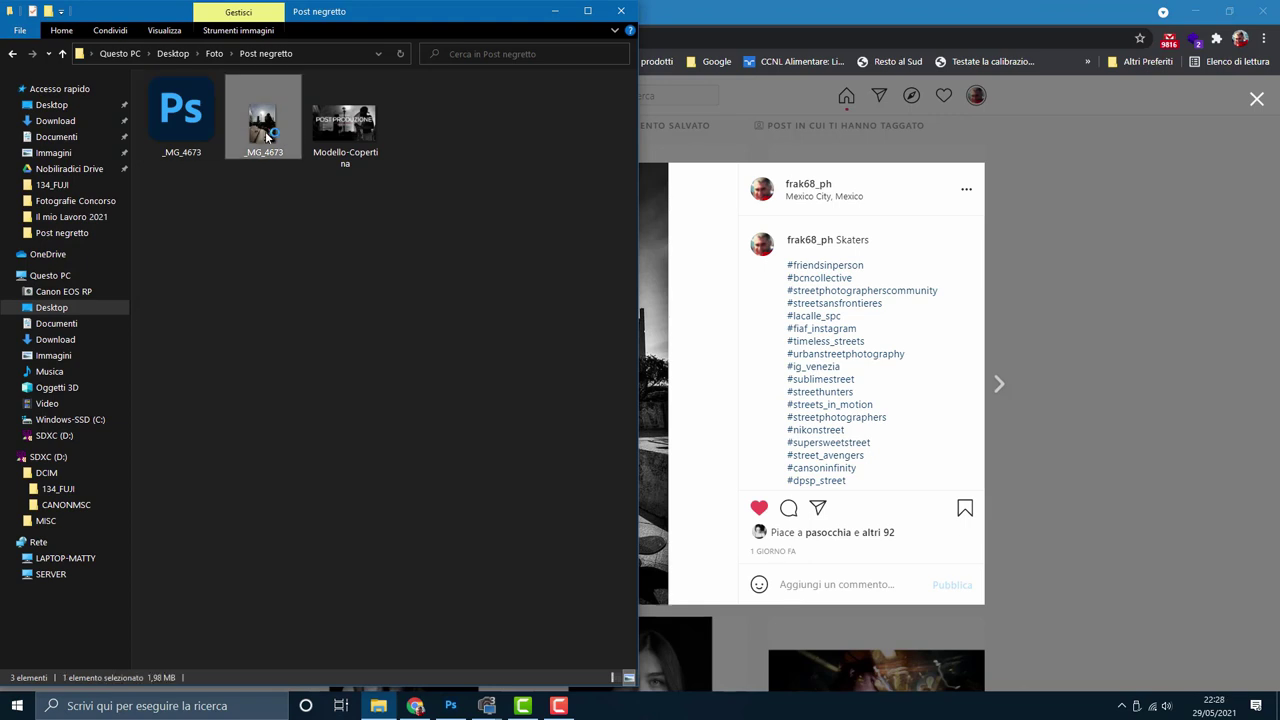
double_click(264, 134)
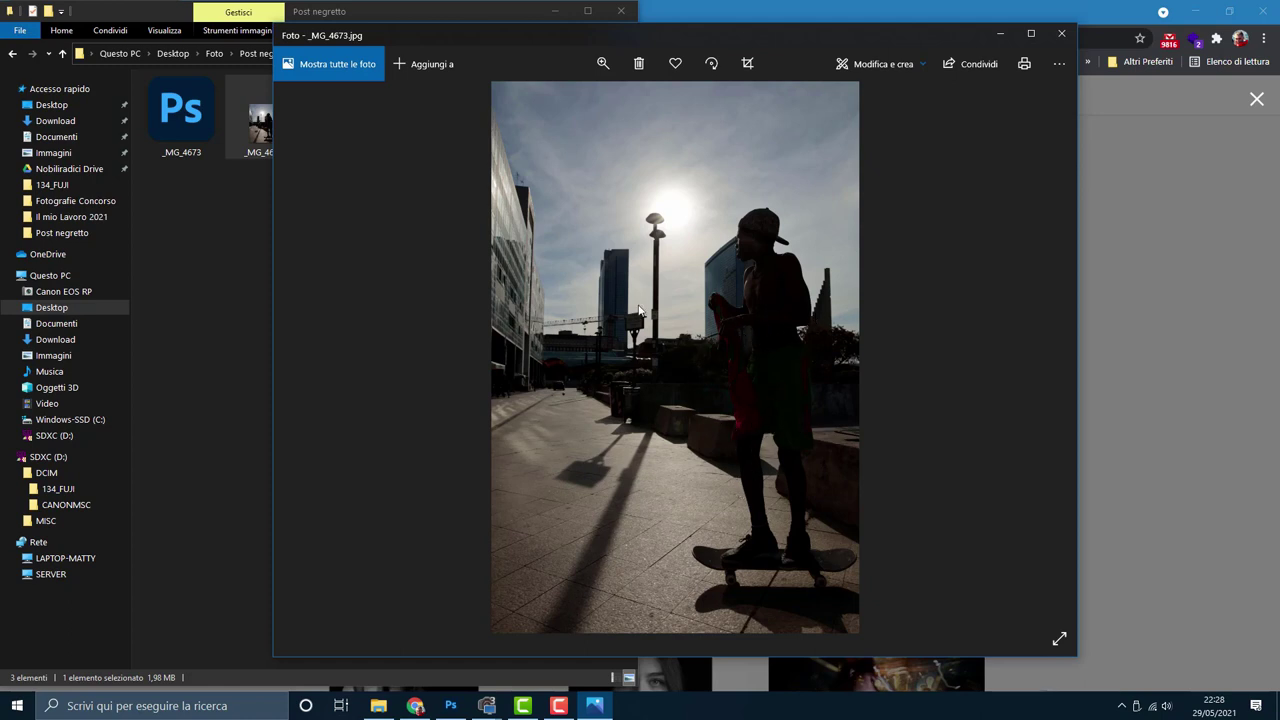
double_click(162, 136)
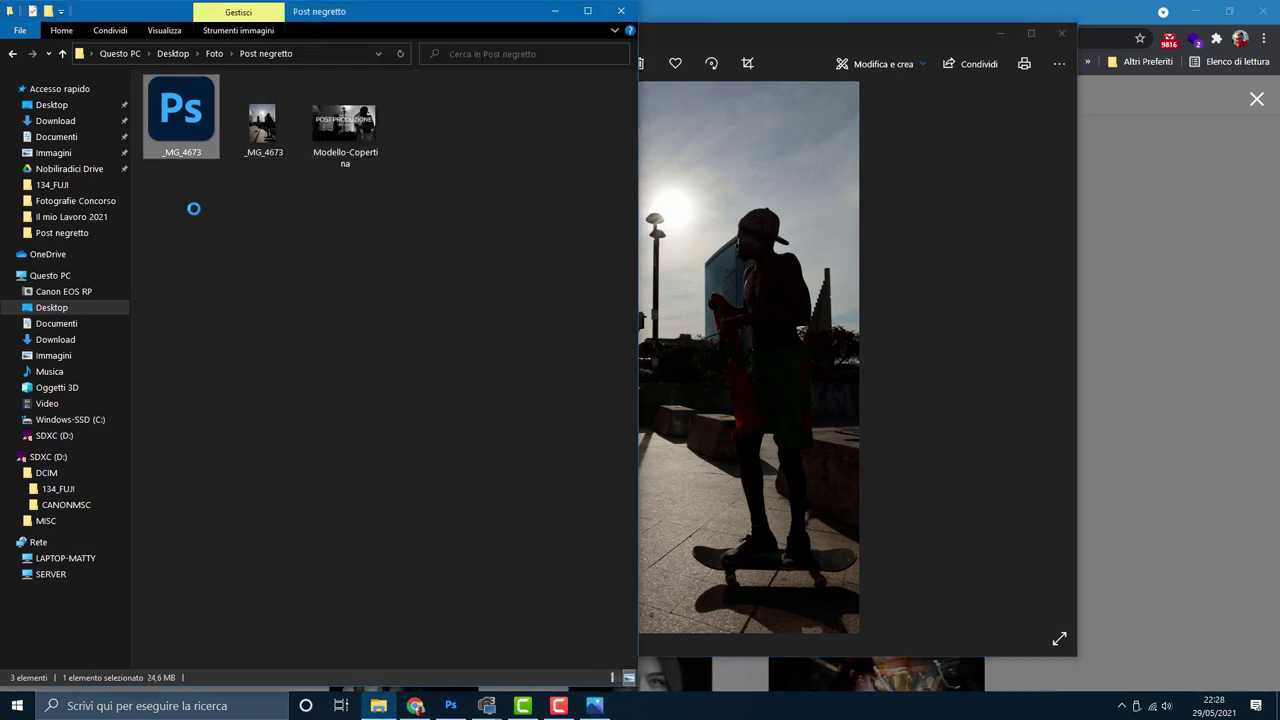
Step: Switch _MG_4673.CR3 to black and white using the Adobe Monocromatico profile
key(shift+F10)
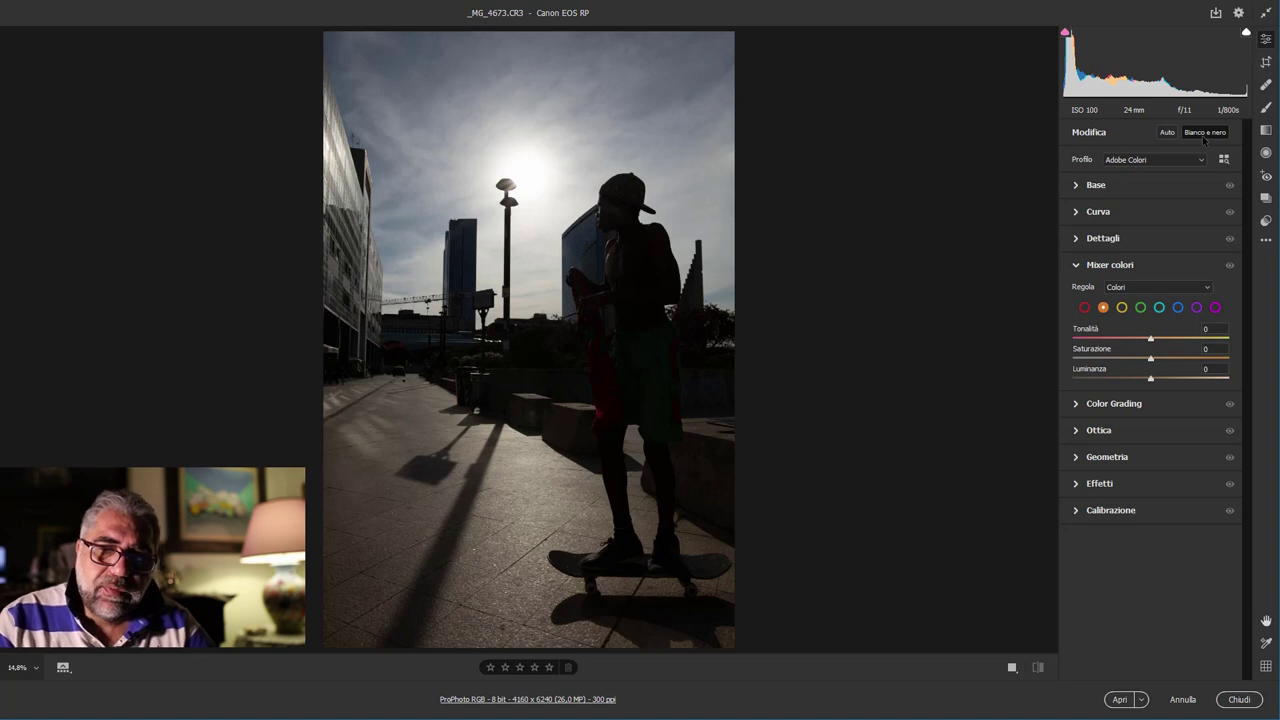
click(1204, 133)
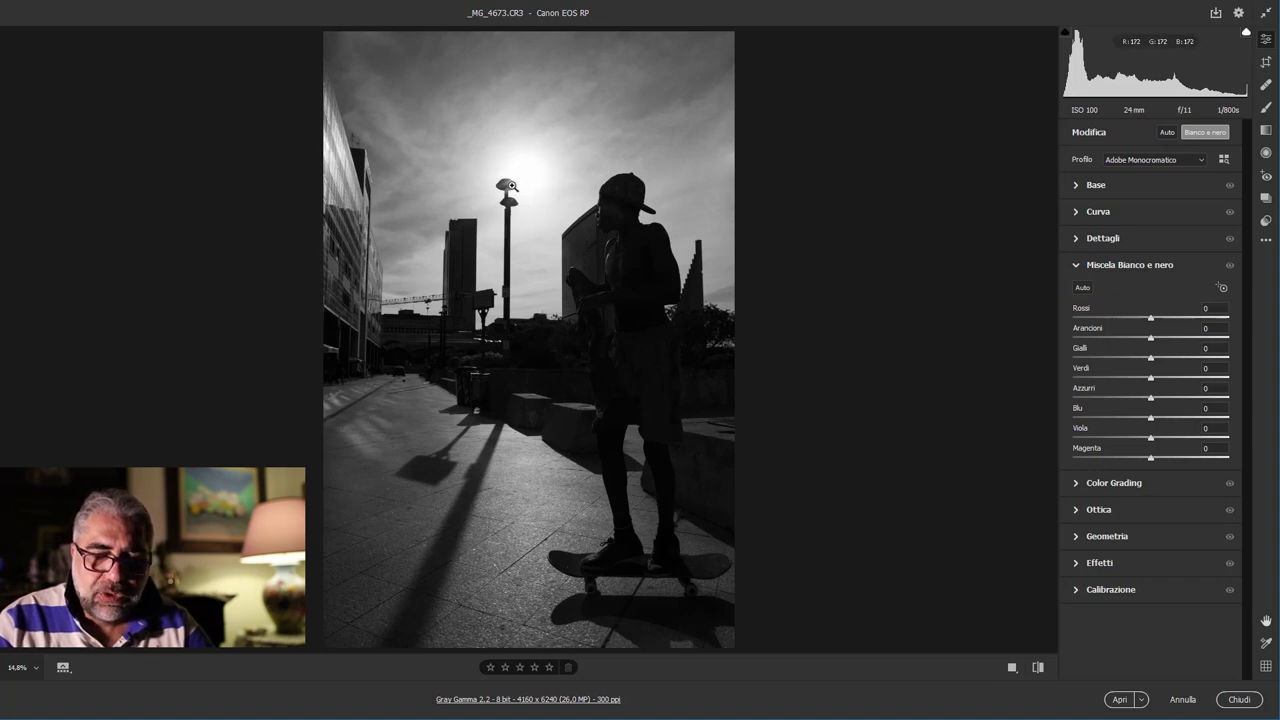
Step: In the Base panel, set exposure to -0.50, contrast to +56 and highlights to -67
click(1076, 188)
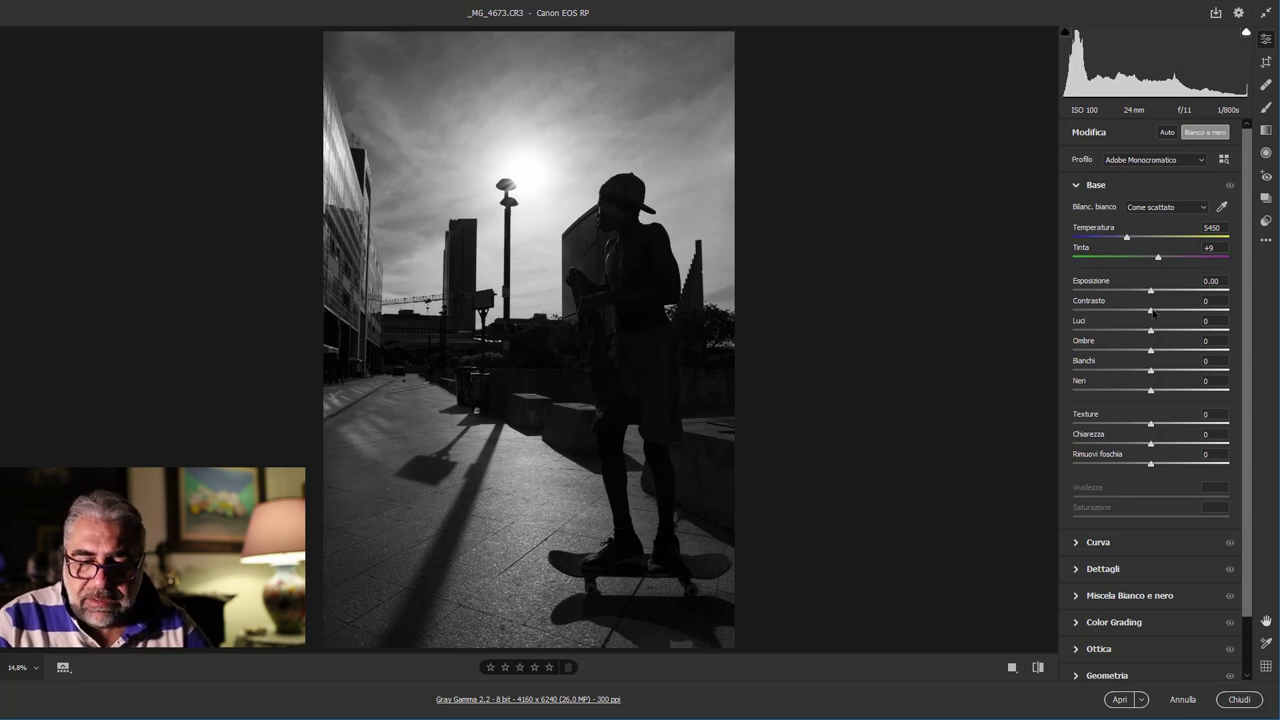
mouse_move(1157, 314)
mouse_down()
mouse_move(1211, 313)
mouse_move(1190, 315)
mouse_up()
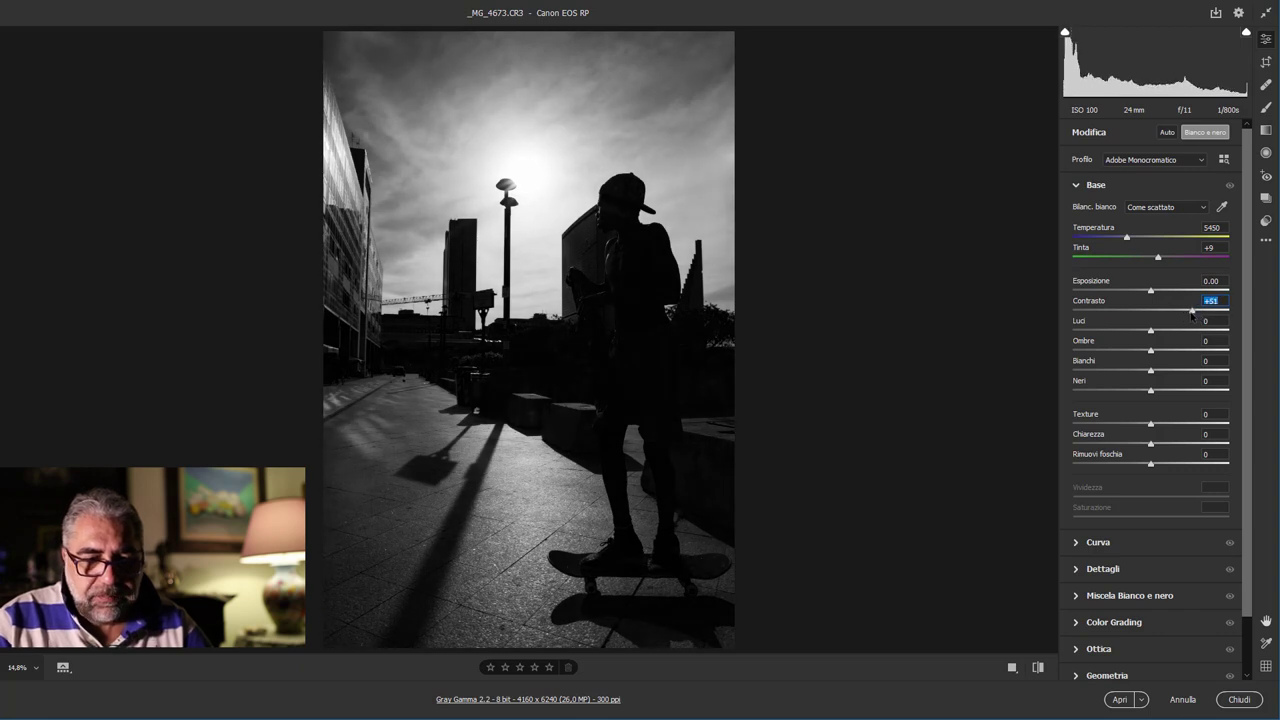
drag(1151, 290, 1145, 292)
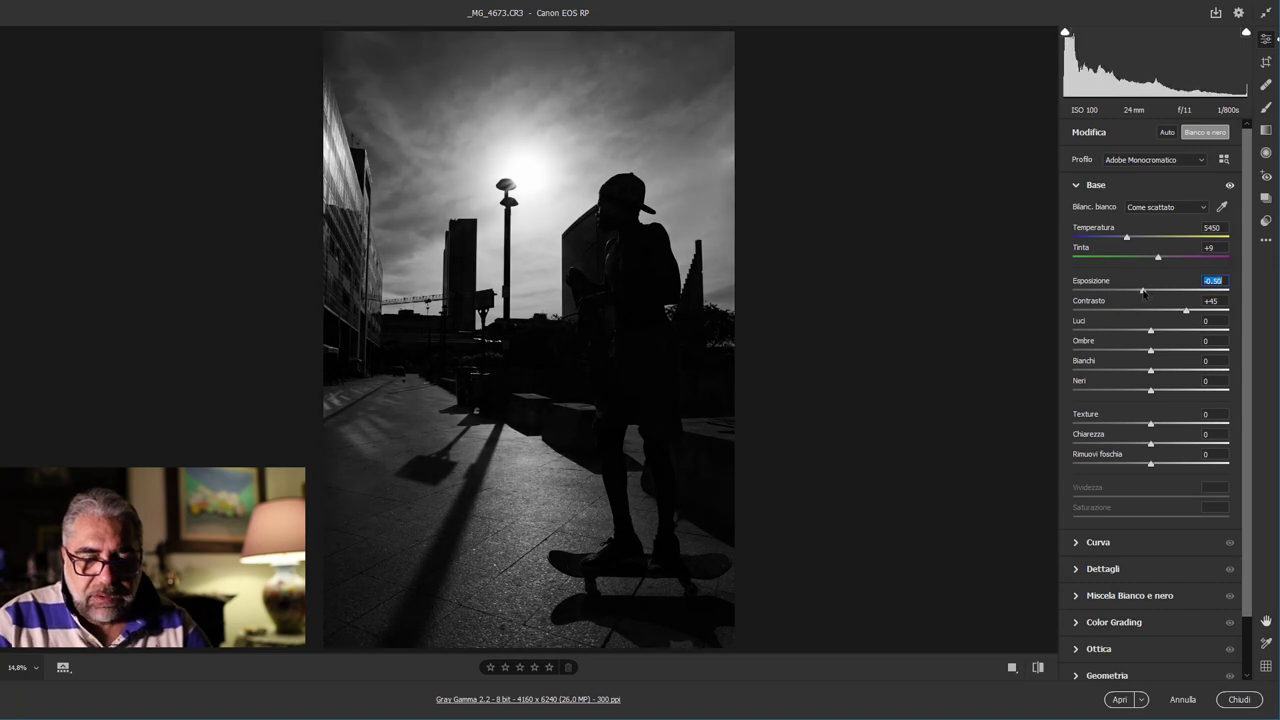
drag(1197, 315, 1192, 313)
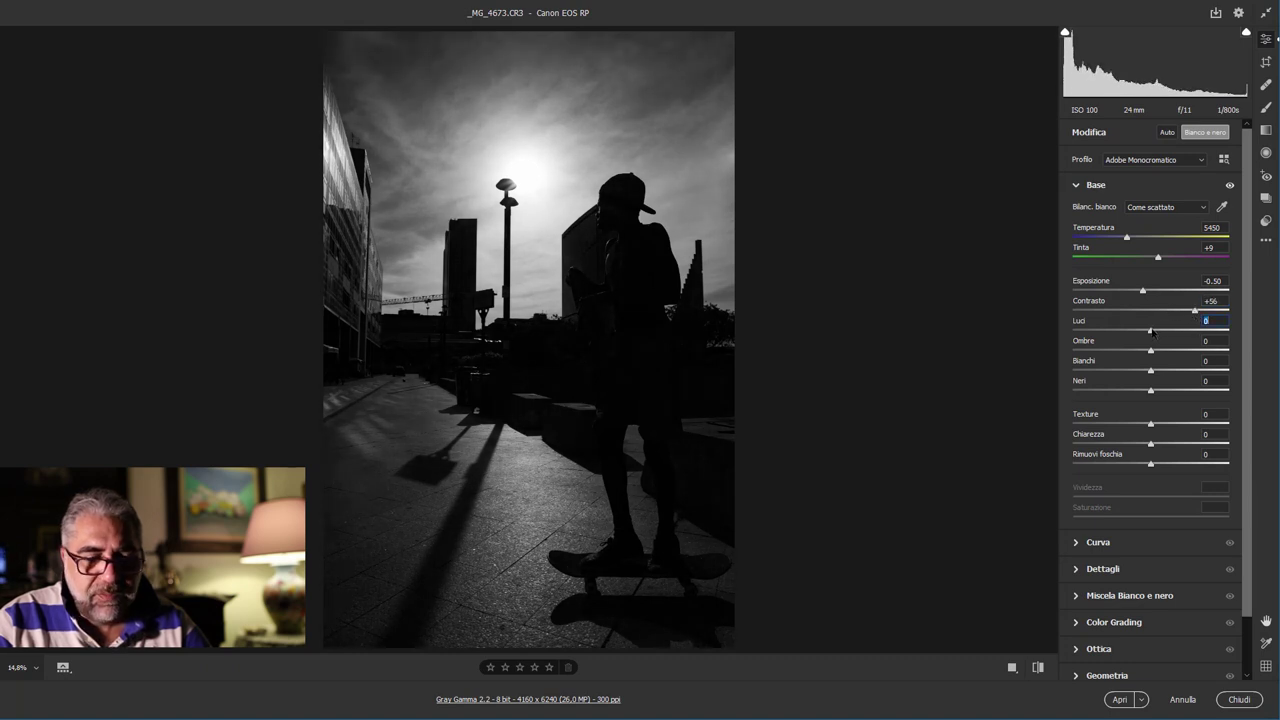
mouse_move(1151, 331)
mouse_down()
mouse_move(1175, 330)
mouse_move(1103, 322)
mouse_up()
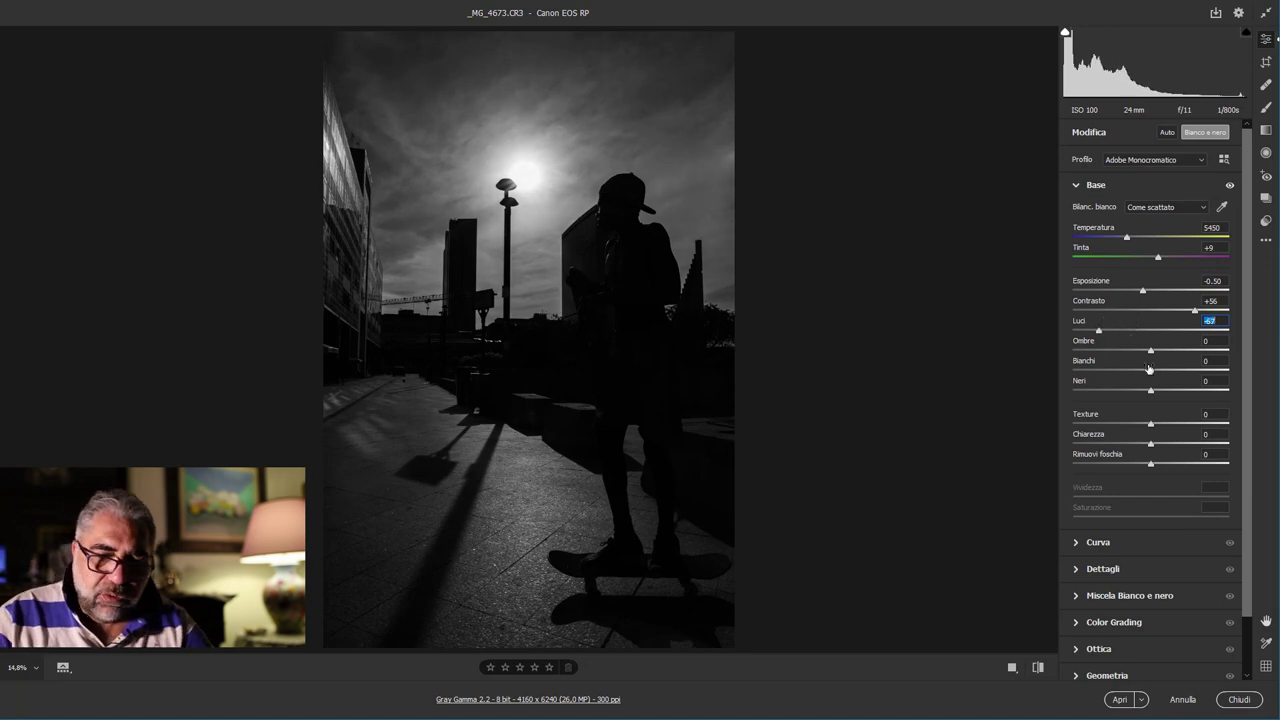
Step: Lift shadows to +66 and set blacks to -15, then zoom in on the skater's chest
mouse_move(1150, 351)
mouse_down()
mouse_move(1200, 361)
mouse_move(1146, 372)
mouse_up()
key(shift+Down)
key(shift+Down)
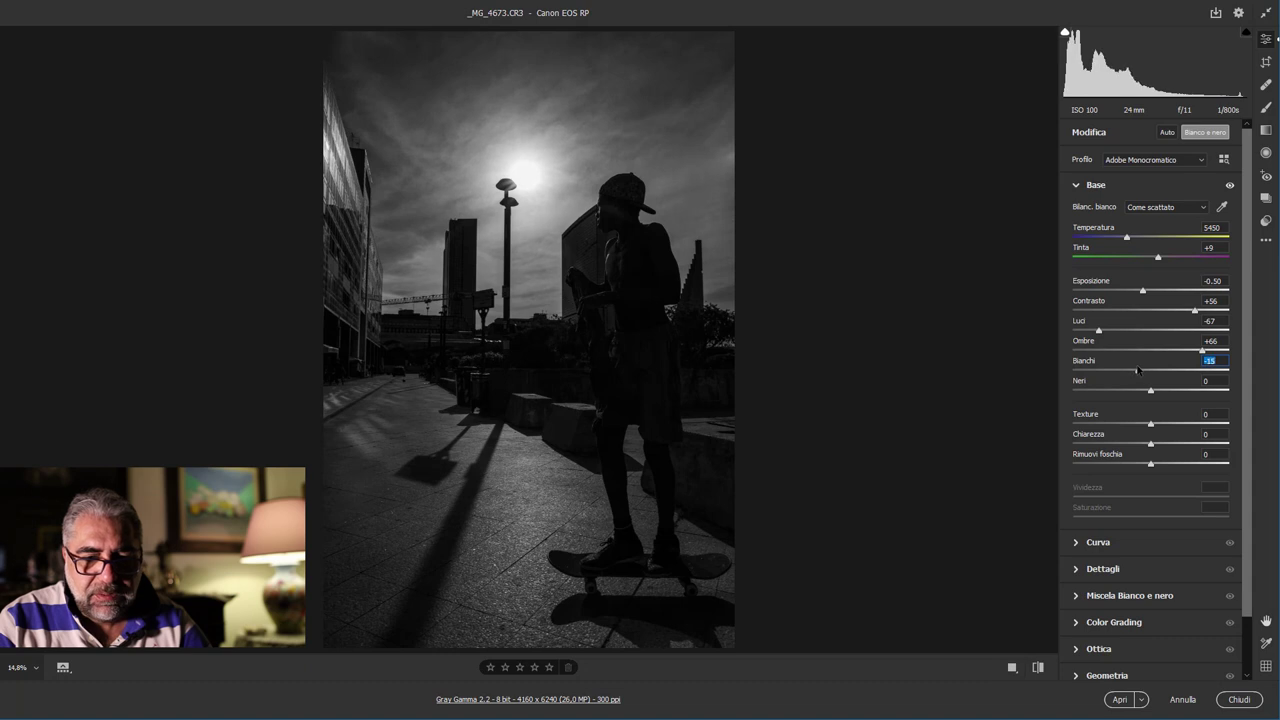
drag(1151, 393, 1139, 380)
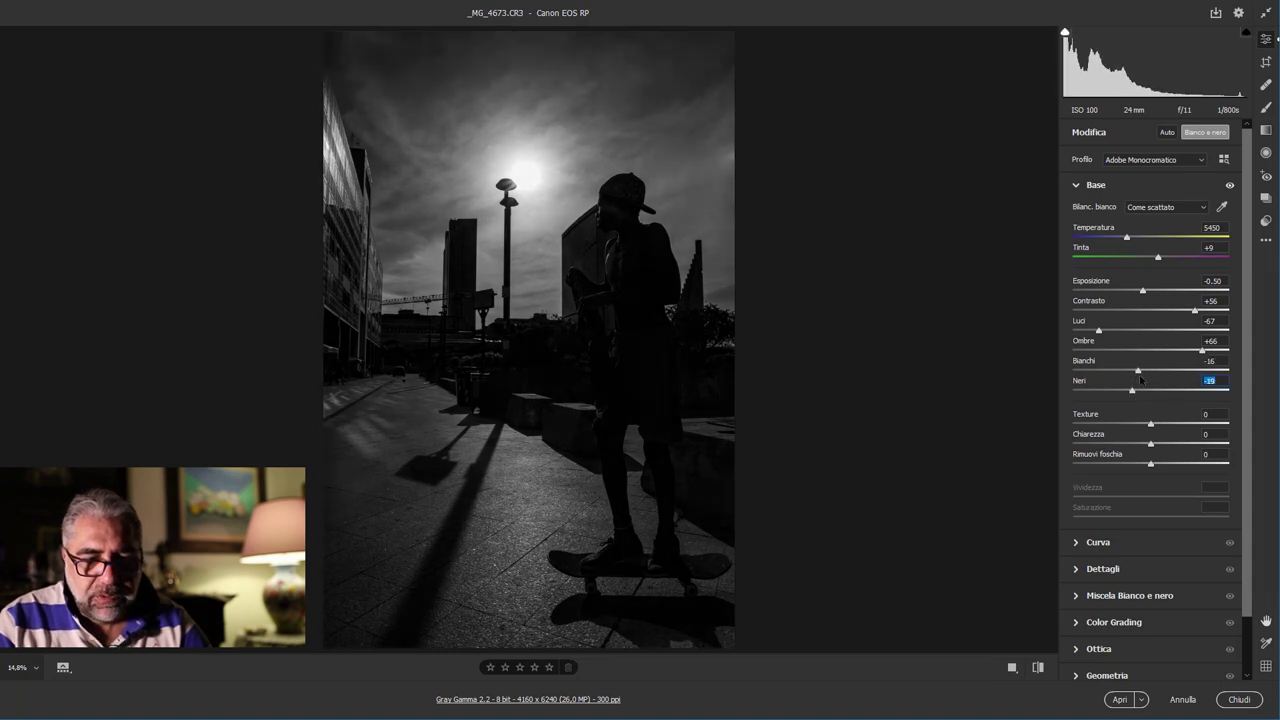
drag(1139, 380, 1140, 380)
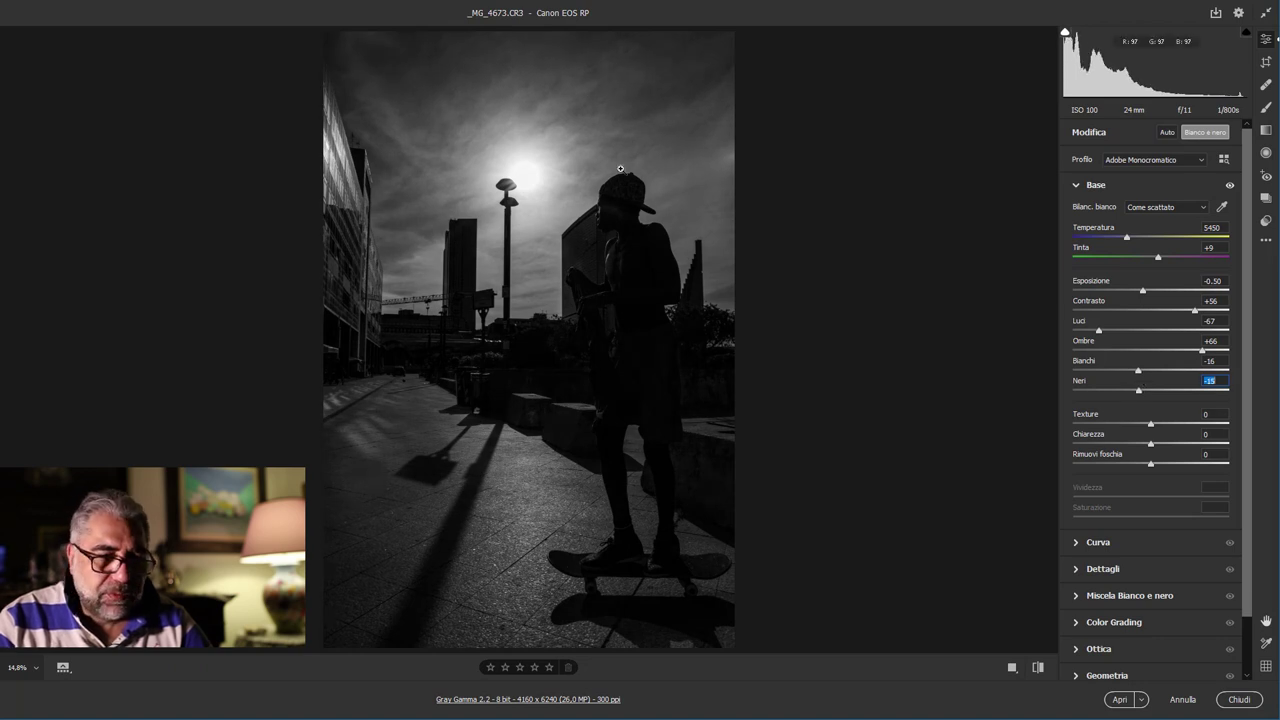
mouse_move(608, 243)
mouse_down()
mouse_move(718, 253)
mouse_move(543, 251)
mouse_up()
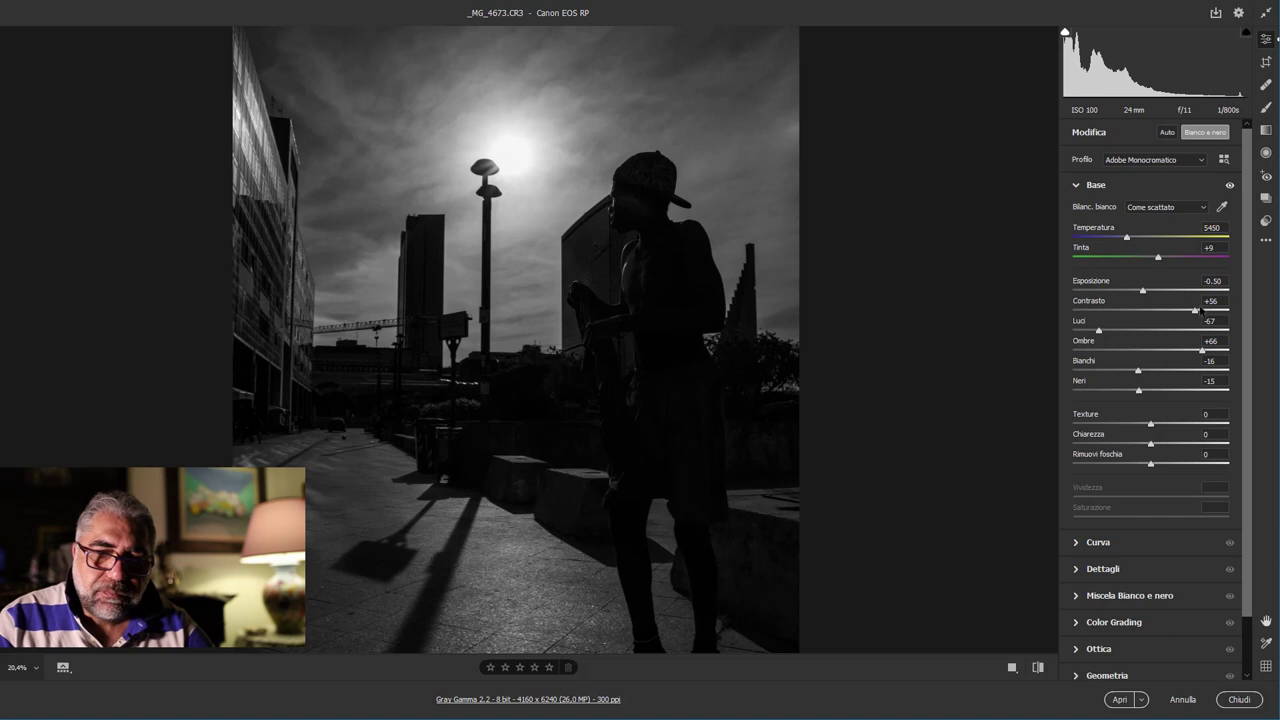
Step: Lower highlights to -91 and raise shadows to +99
drag(1098, 332, 1085, 330)
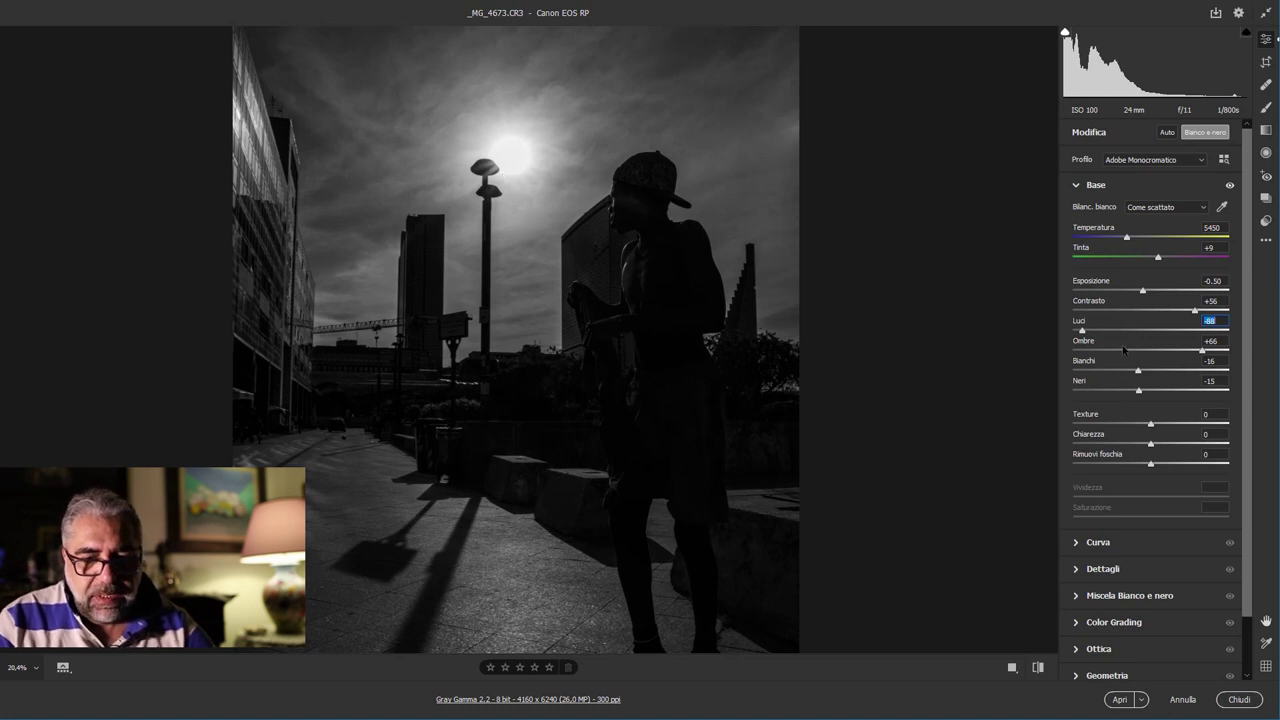
drag(1082, 336, 1079, 335)
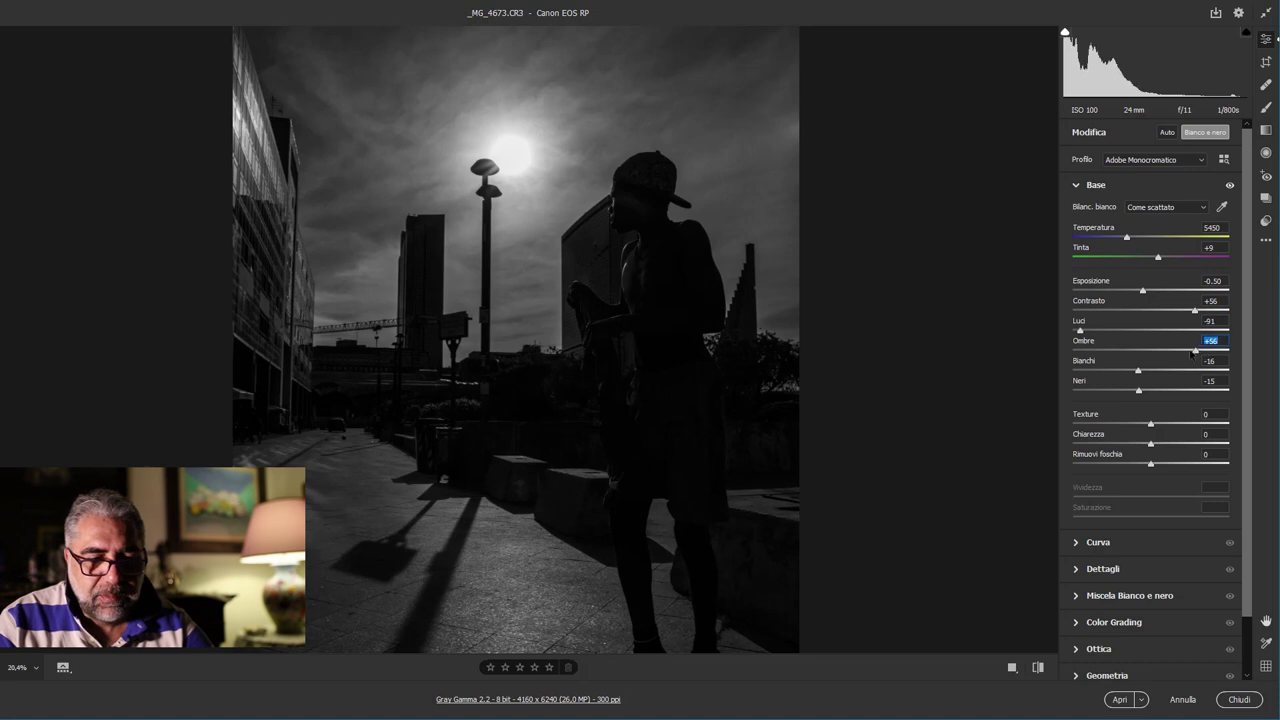
mouse_move(1194, 351)
mouse_down()
mouse_move(1228, 349)
mouse_move(1058, 338)
mouse_move(1233, 350)
mouse_up()
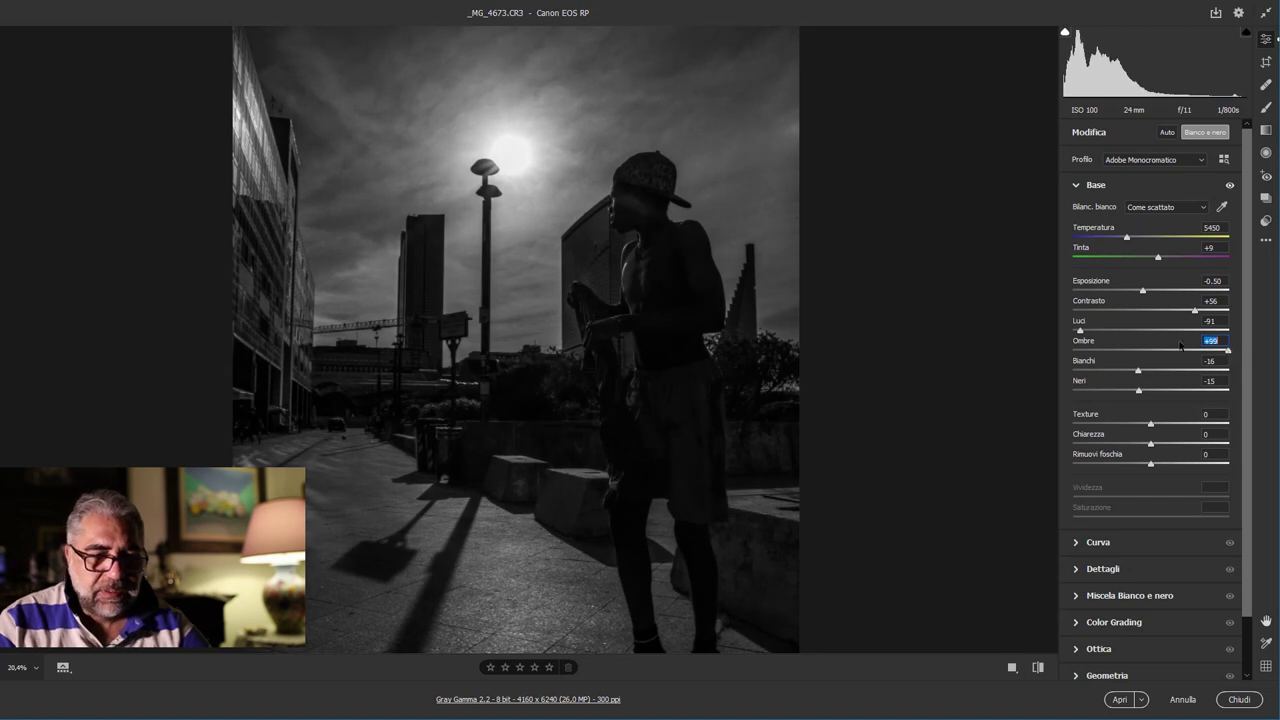
Step: Zoom into the skater's body, face and pavement to check detail, then fit the photo
mouse_move(619, 293)
mouse_down()
mouse_move(793, 285)
mouse_move(740, 258)
mouse_up()
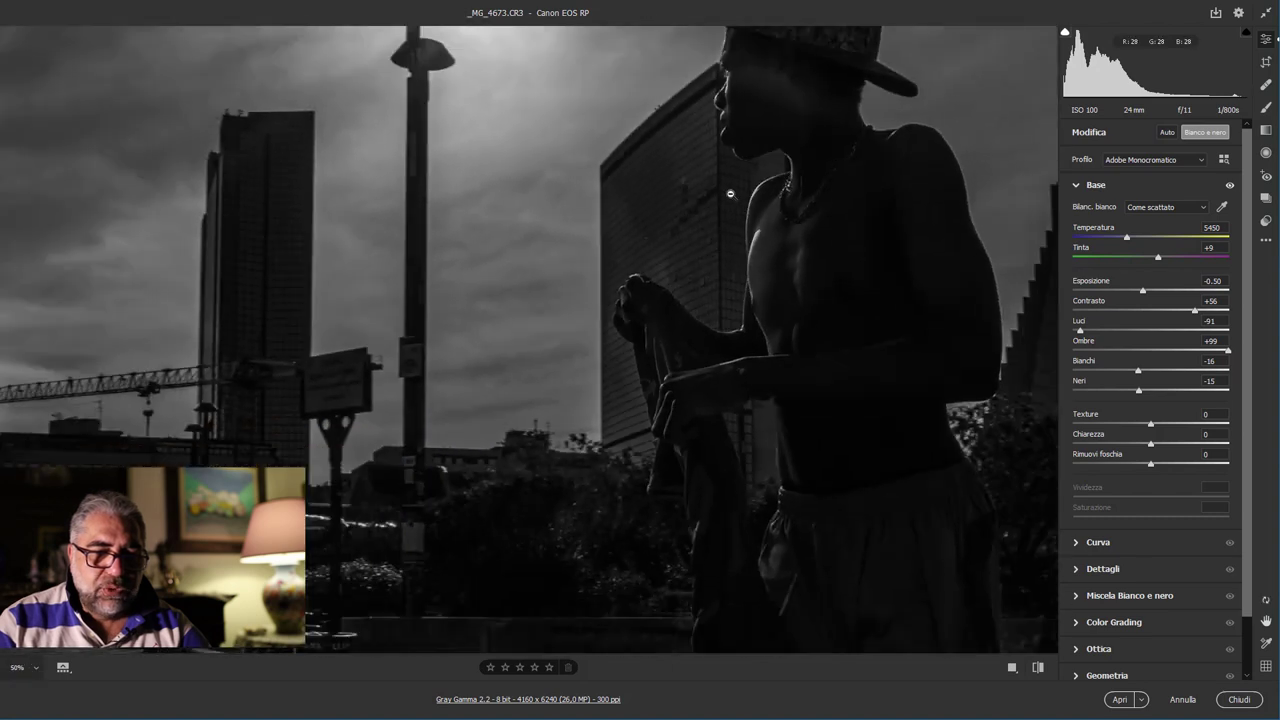
drag(743, 145, 709, 143)
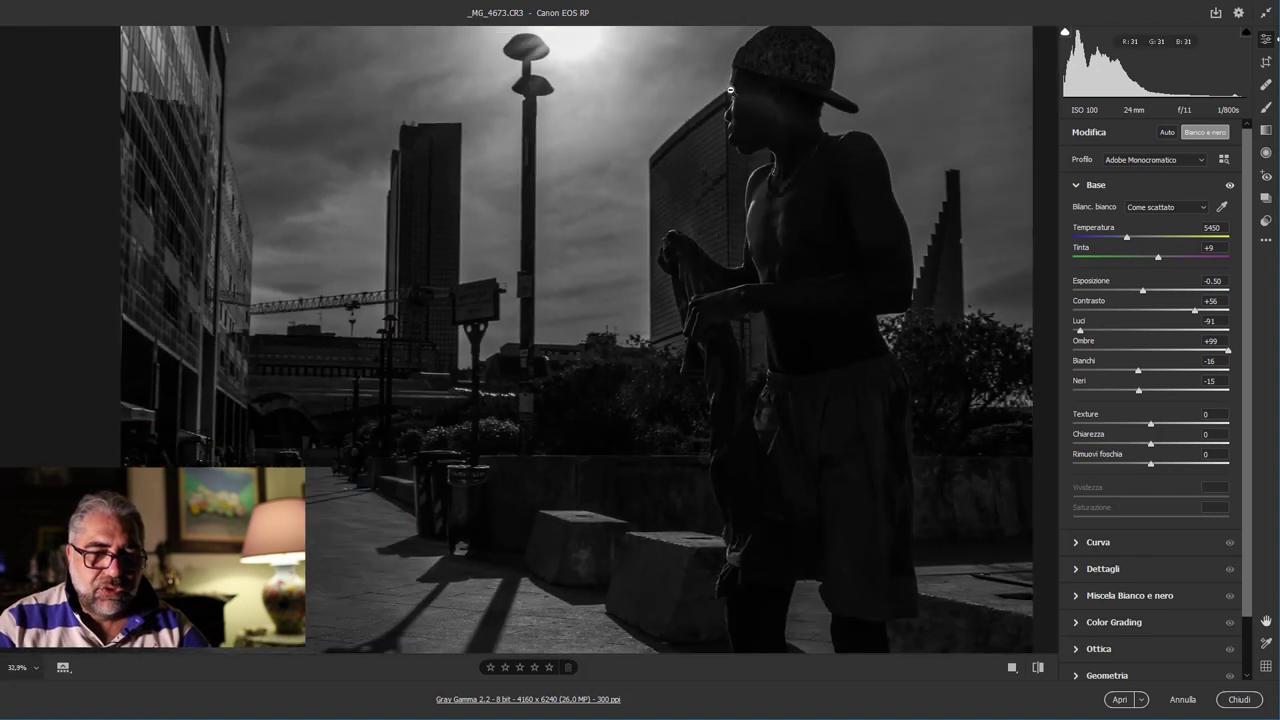
mouse_move(829, 106)
mouse_down()
mouse_move(908, 114)
mouse_move(709, 143)
mouse_up()
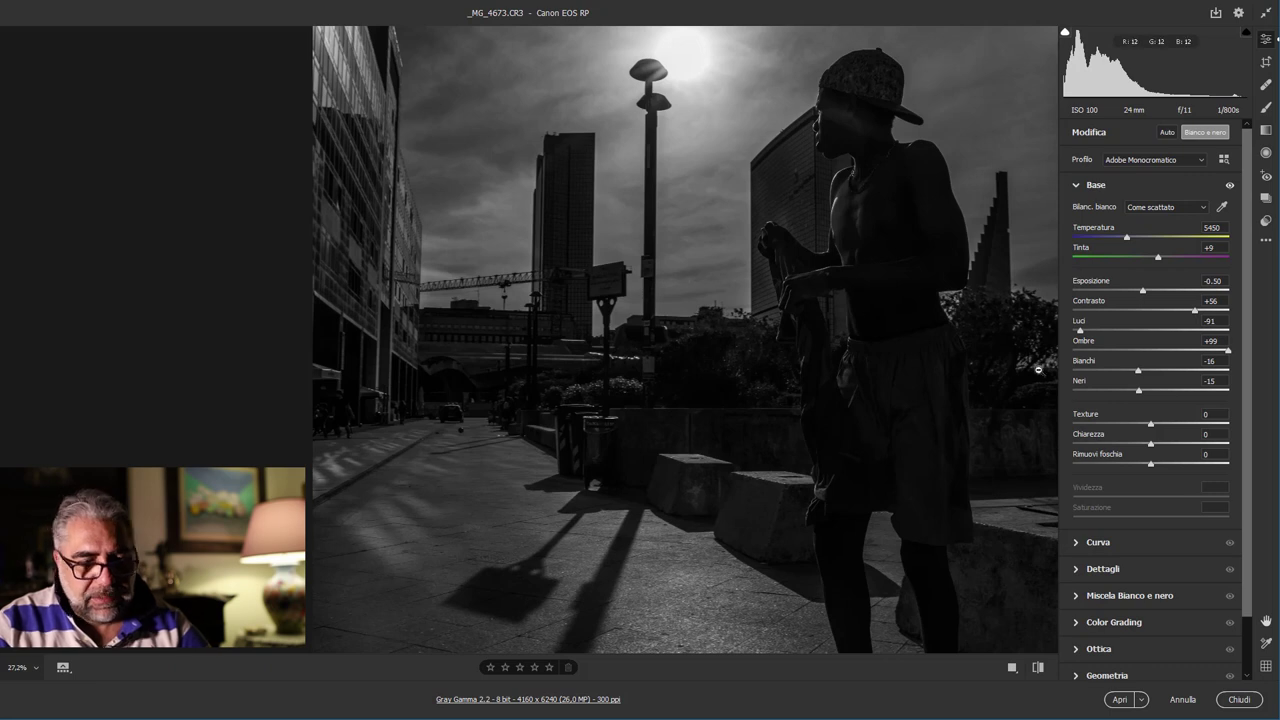
key(ctrl+0)
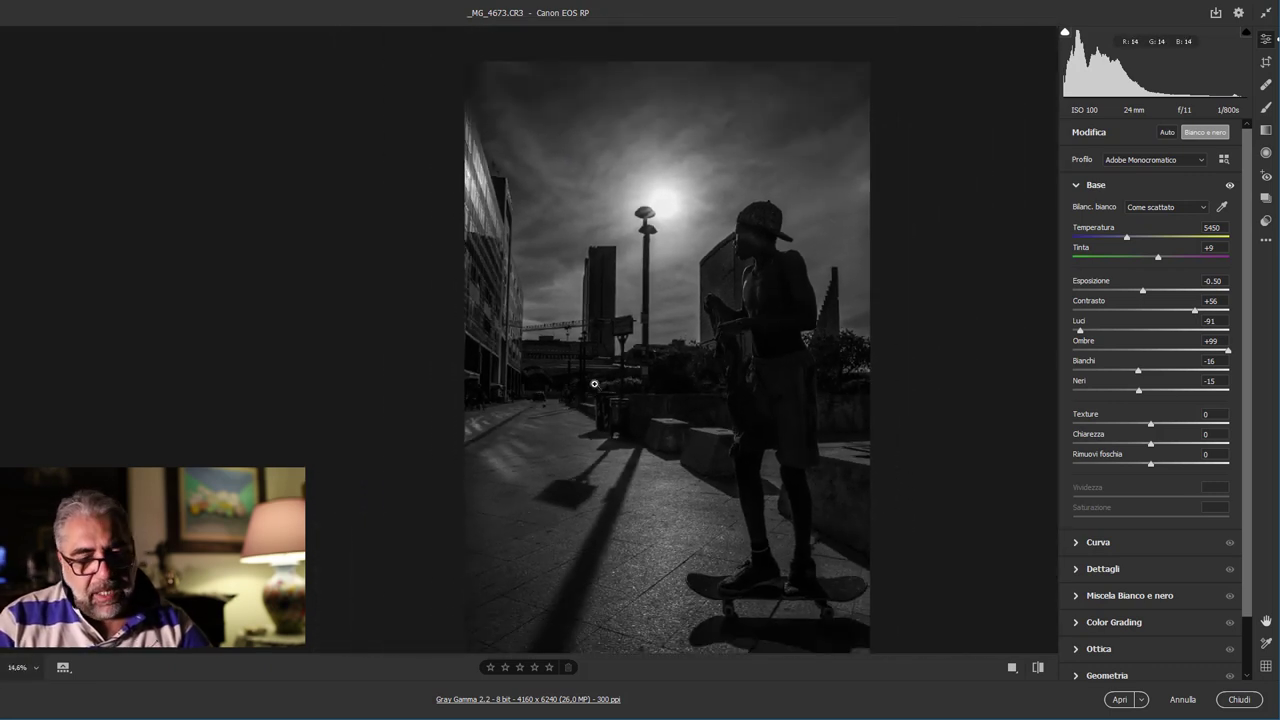
click(654, 511)
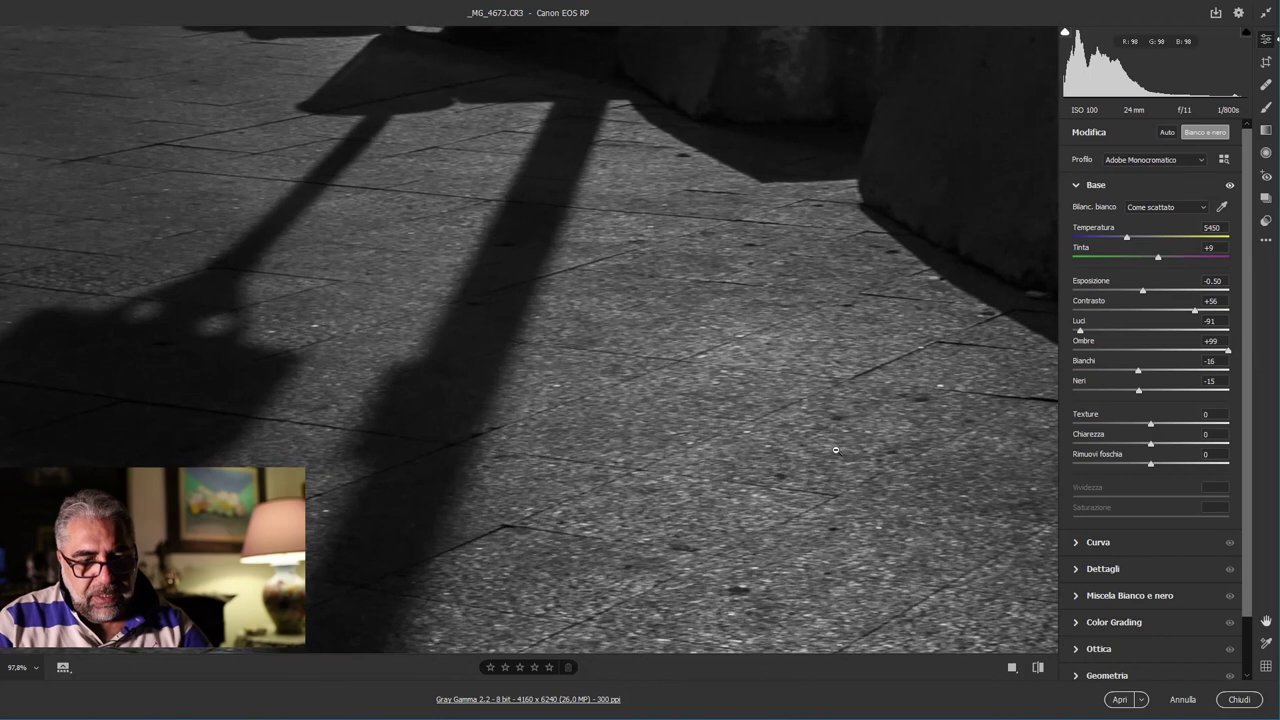
click(793, 452)
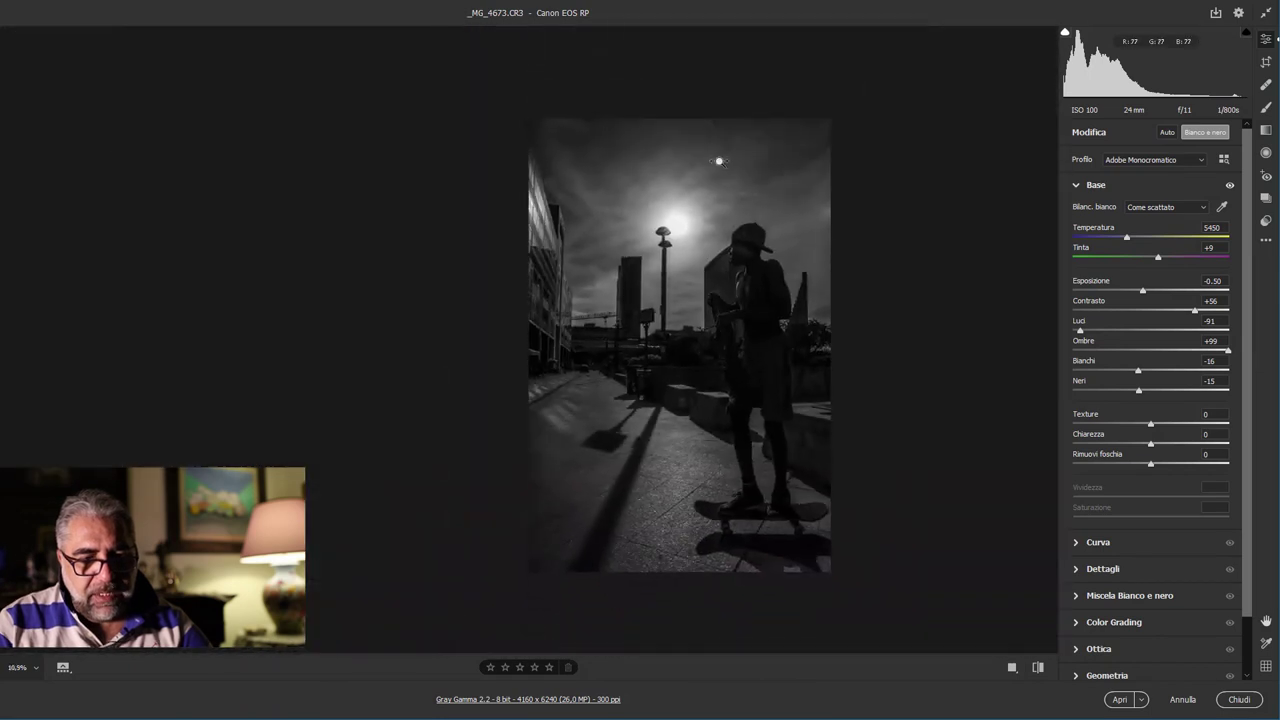
Step: Set dehaze to +32 and exposure to -0.05 after inspecting the sky around the sun
drag(719, 161, 780, 191)
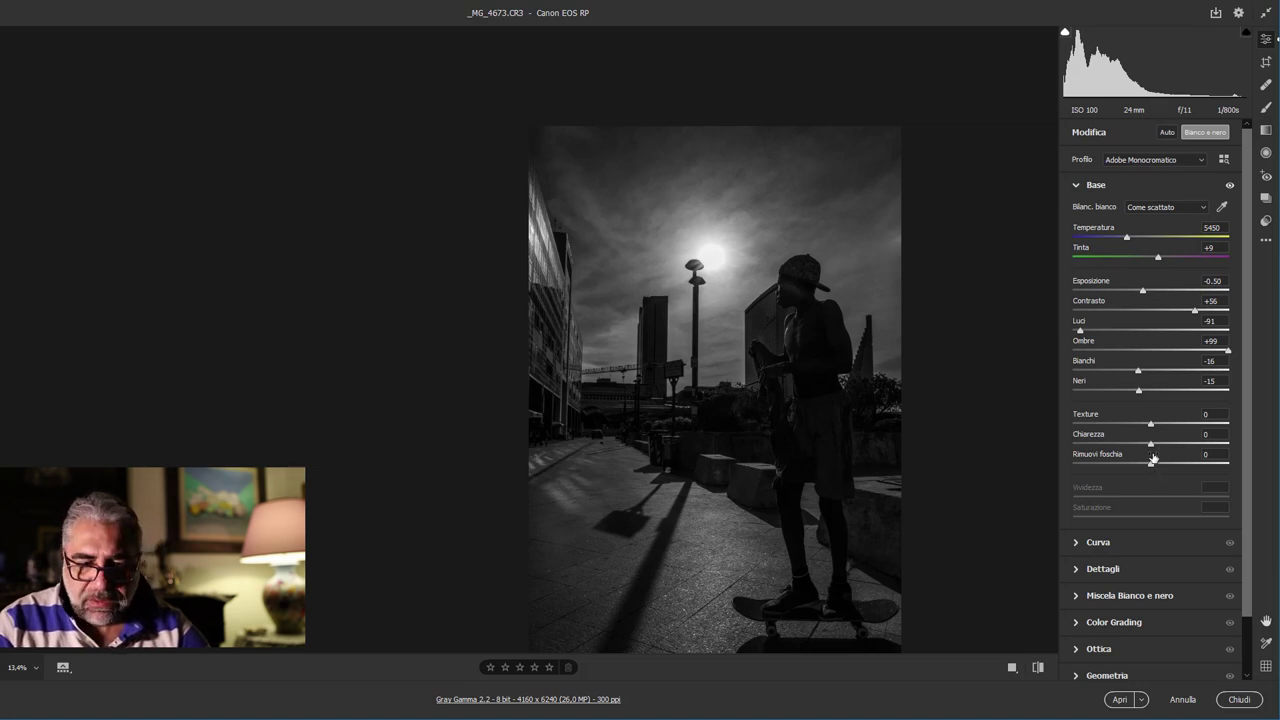
drag(1150, 467, 1178, 466)
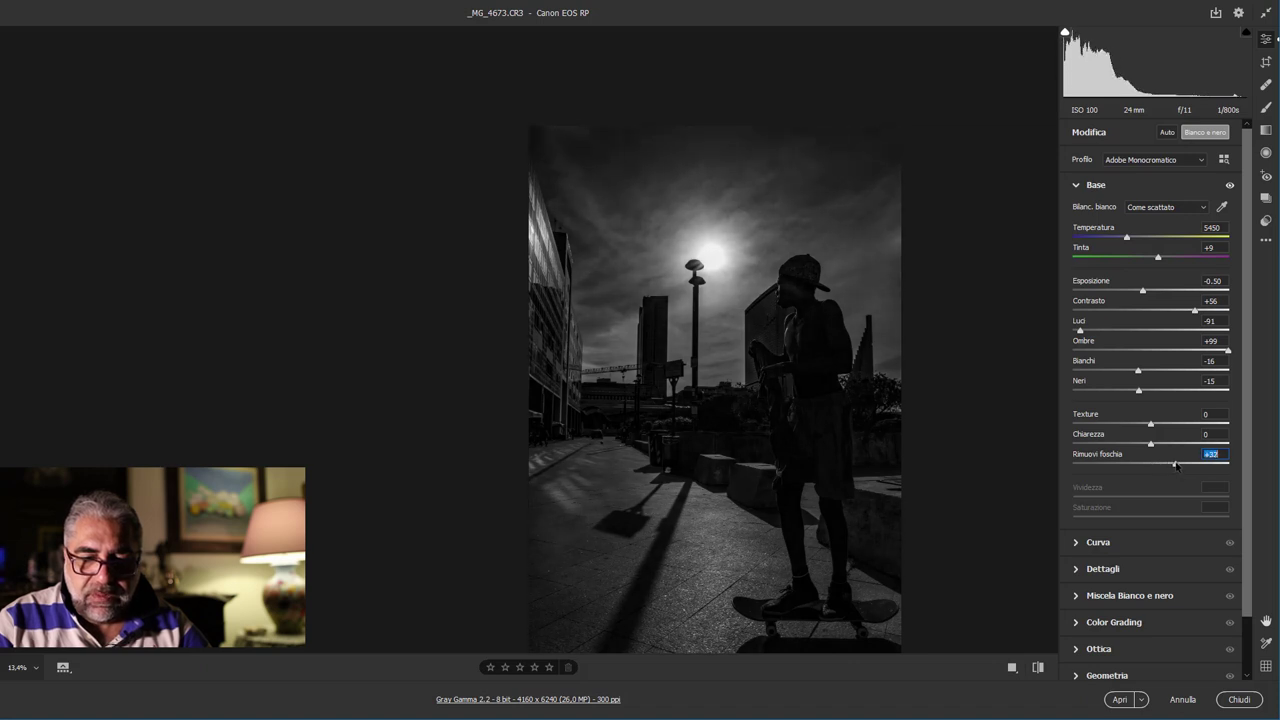
mouse_move(1173, 465)
mouse_down()
mouse_move(1167, 477)
mouse_move(1151, 470)
mouse_move(1170, 472)
mouse_up()
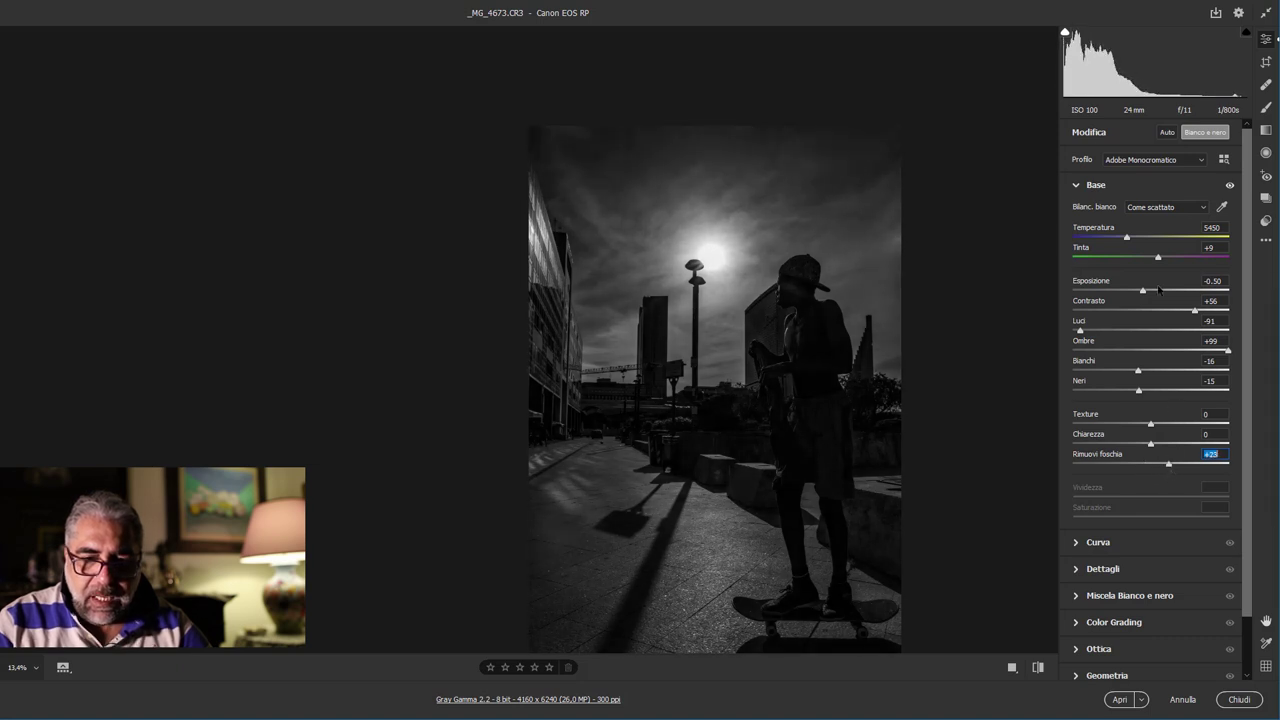
drag(1145, 291, 1149, 293)
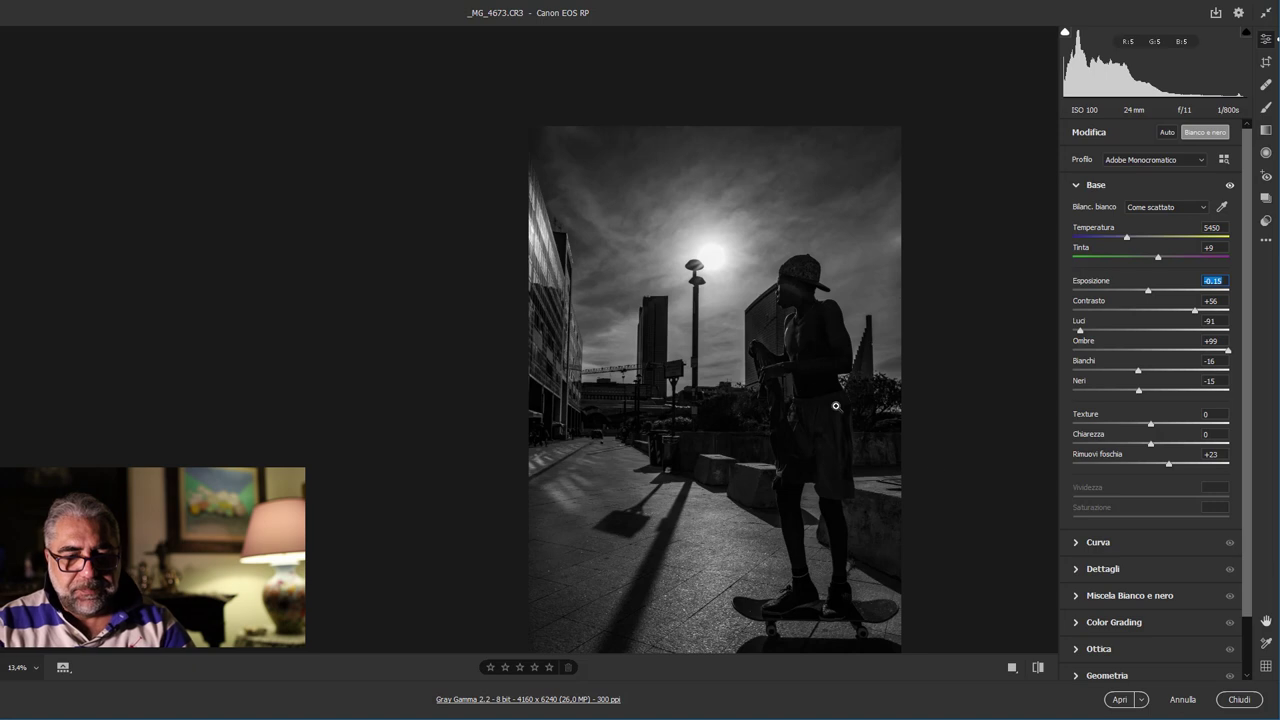
drag(1170, 465, 1176, 465)
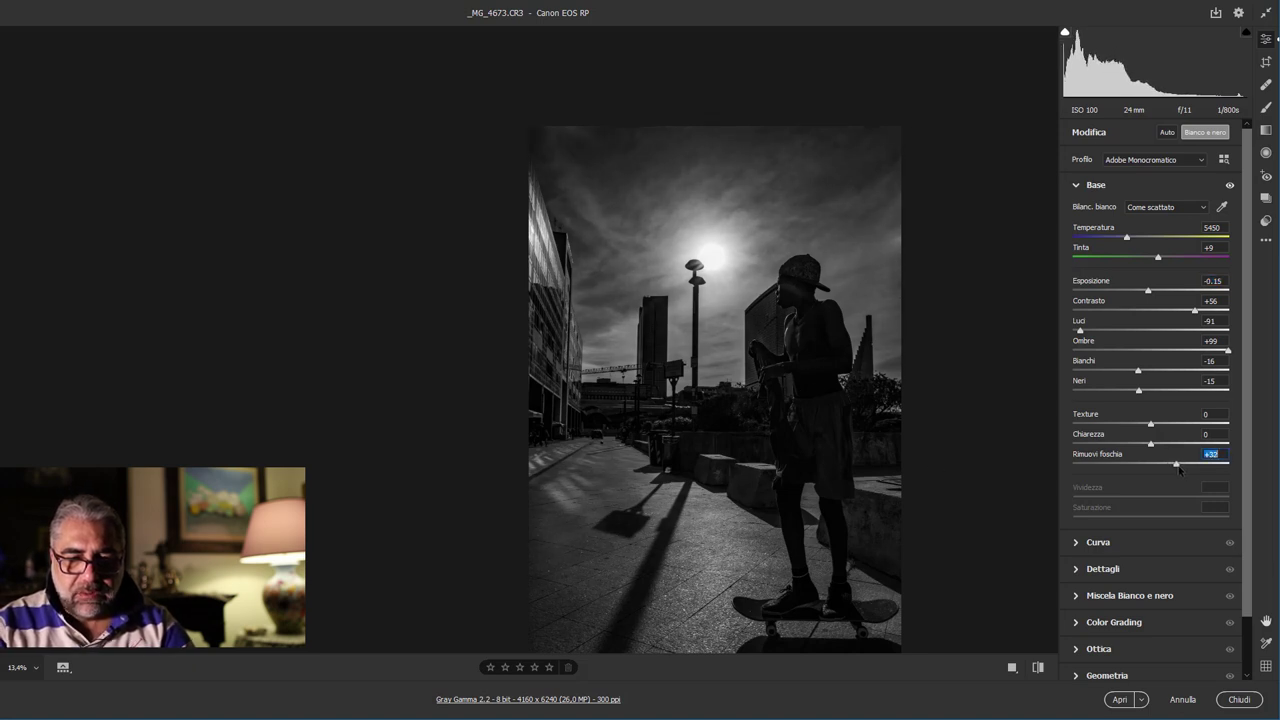
click(1148, 291)
mouse_move(1148, 291)
mouse_down()
mouse_move(1208, 311)
mouse_move(1193, 311)
mouse_up()
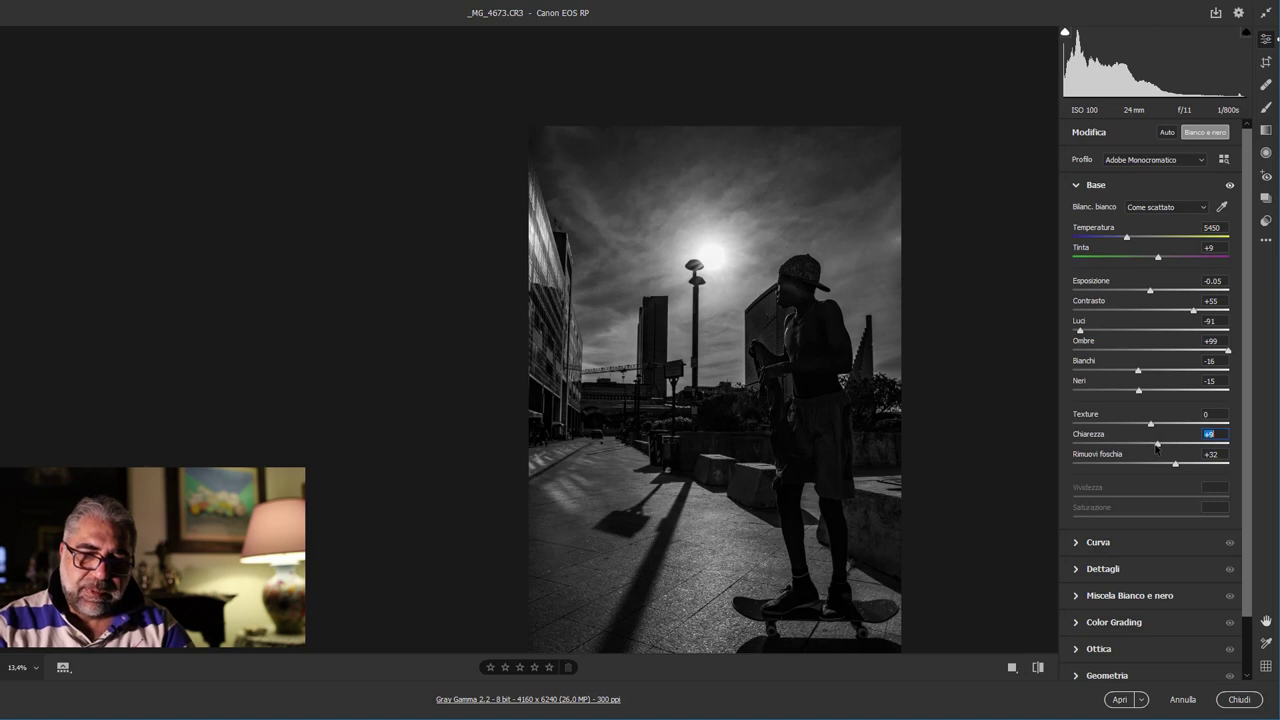
click(724, 582)
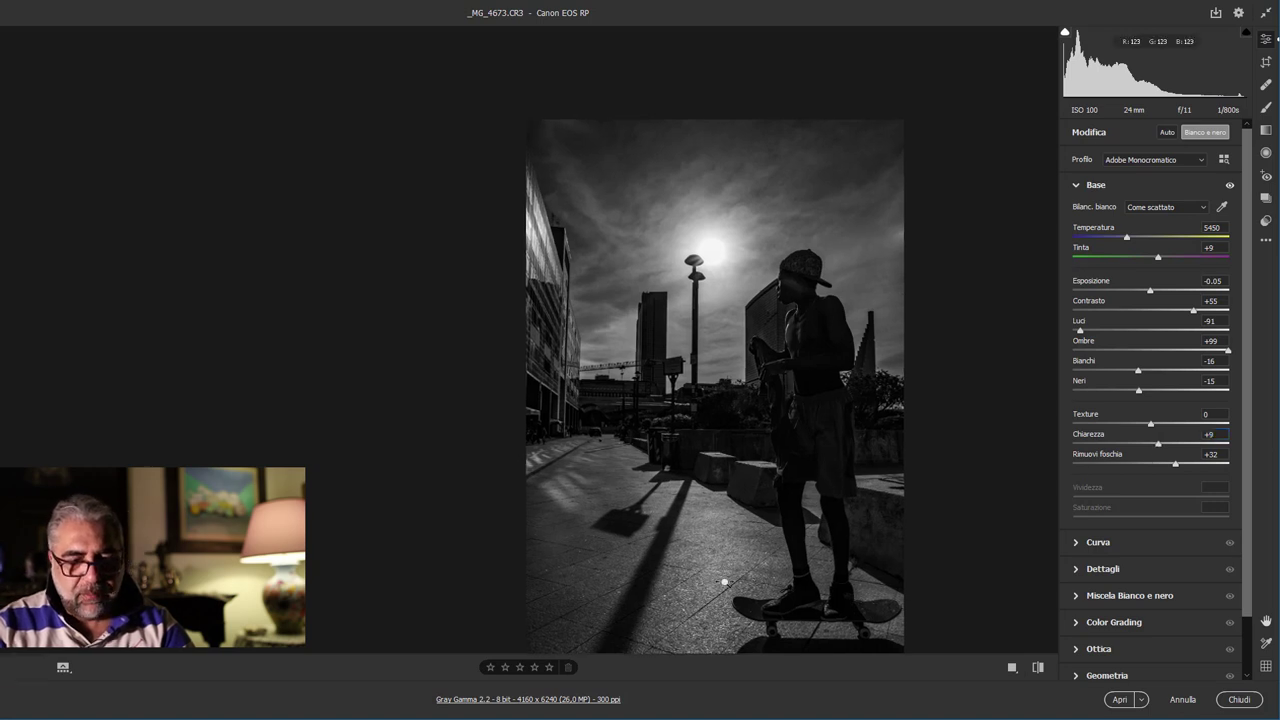
click(847, 466)
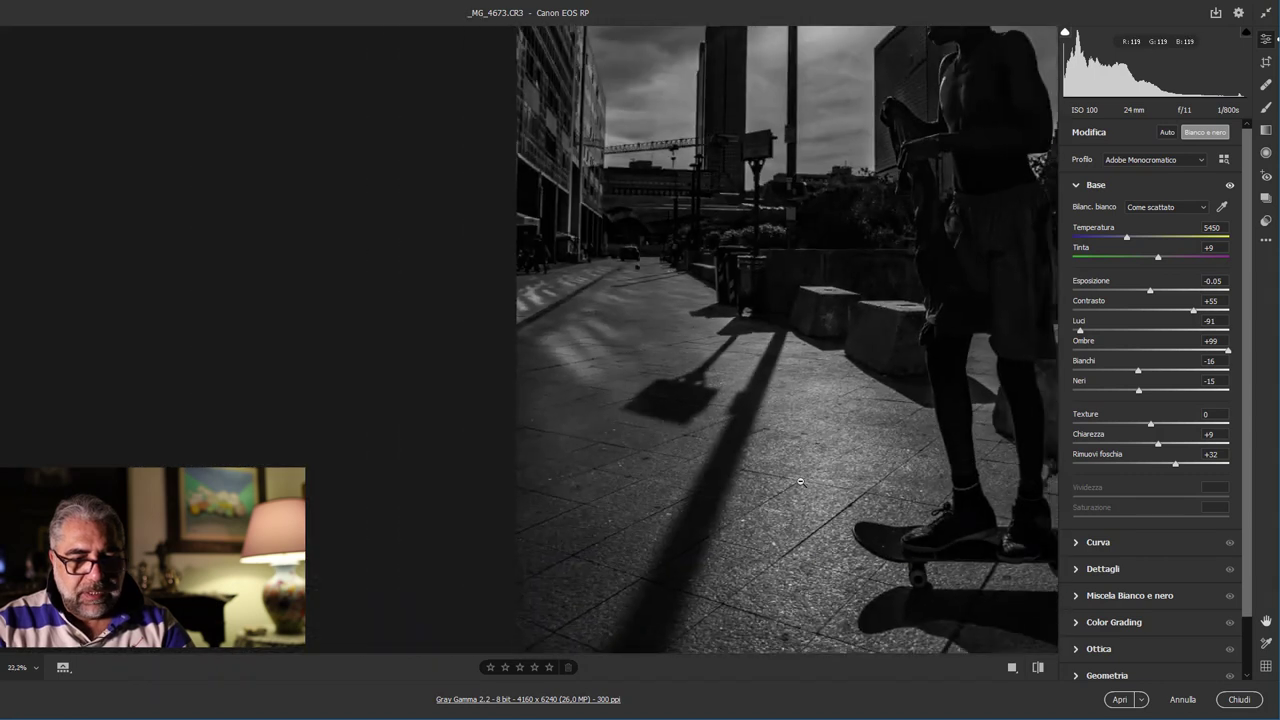
click(670, 375)
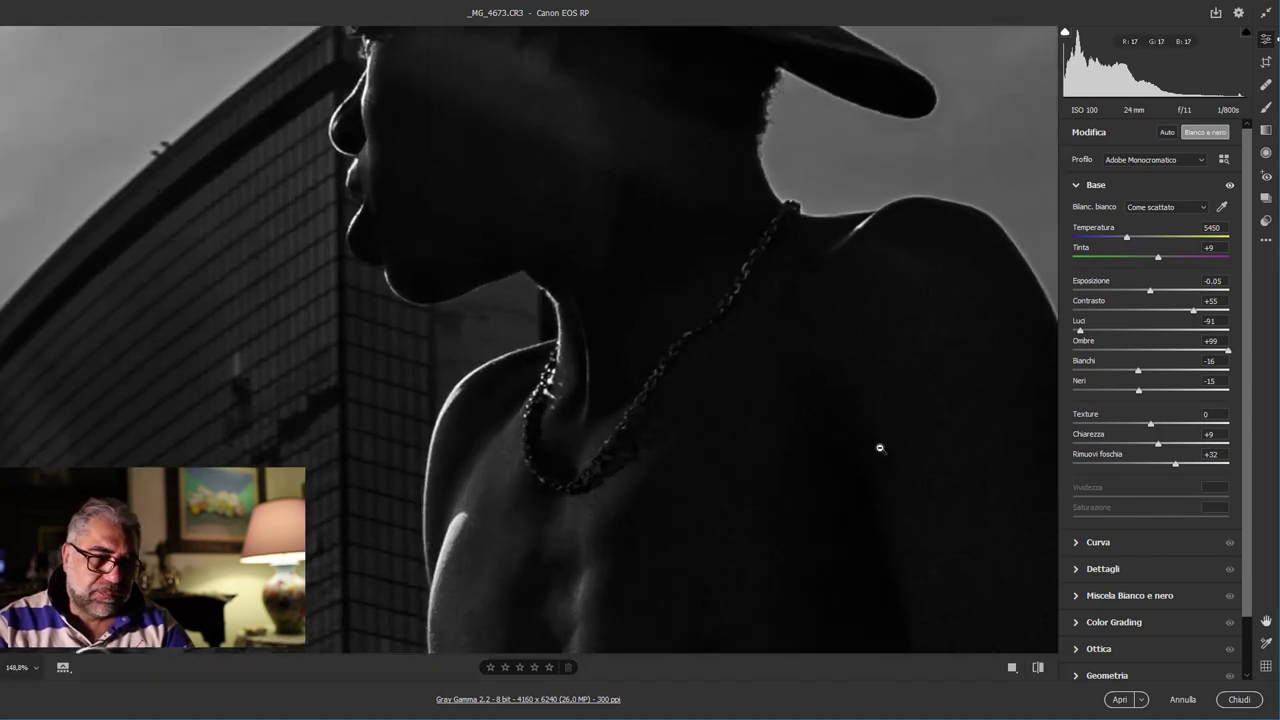
alt+click(877, 446)
mouse_move(727, 446)
mouse_down()
mouse_move(674, 530)
mouse_move(738, 525)
mouse_up()
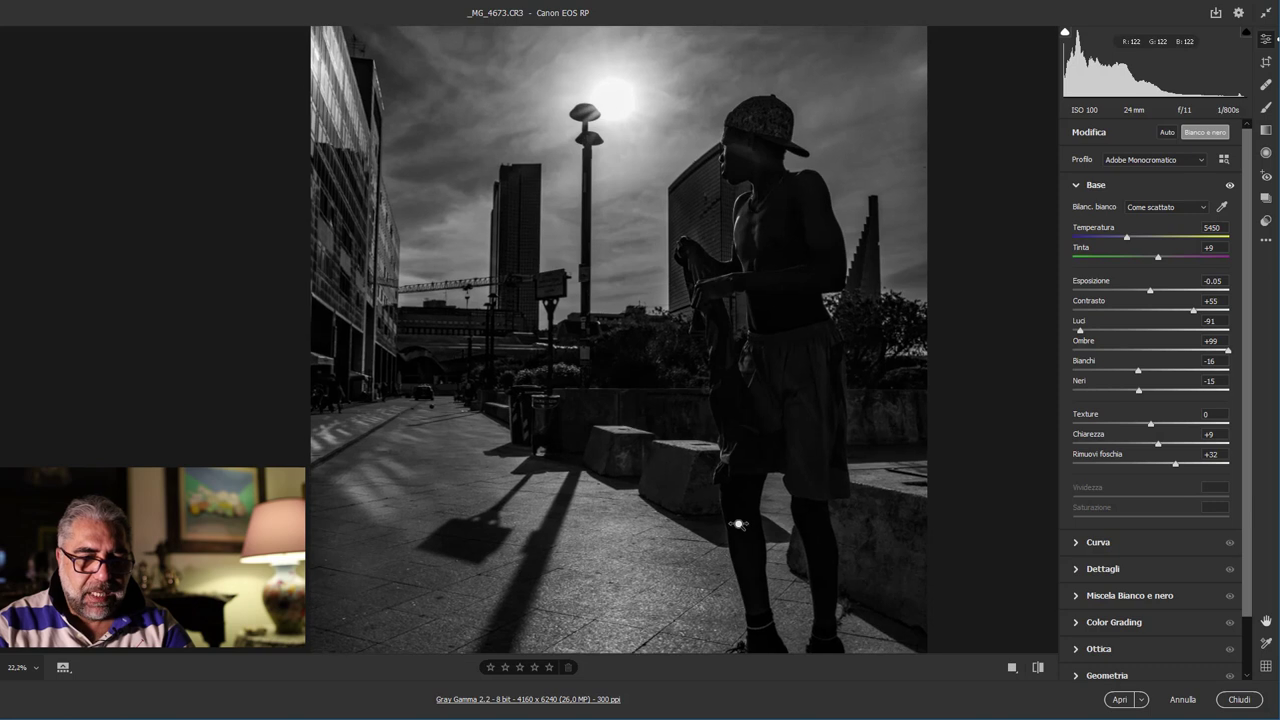
drag(738, 525, 716, 525)
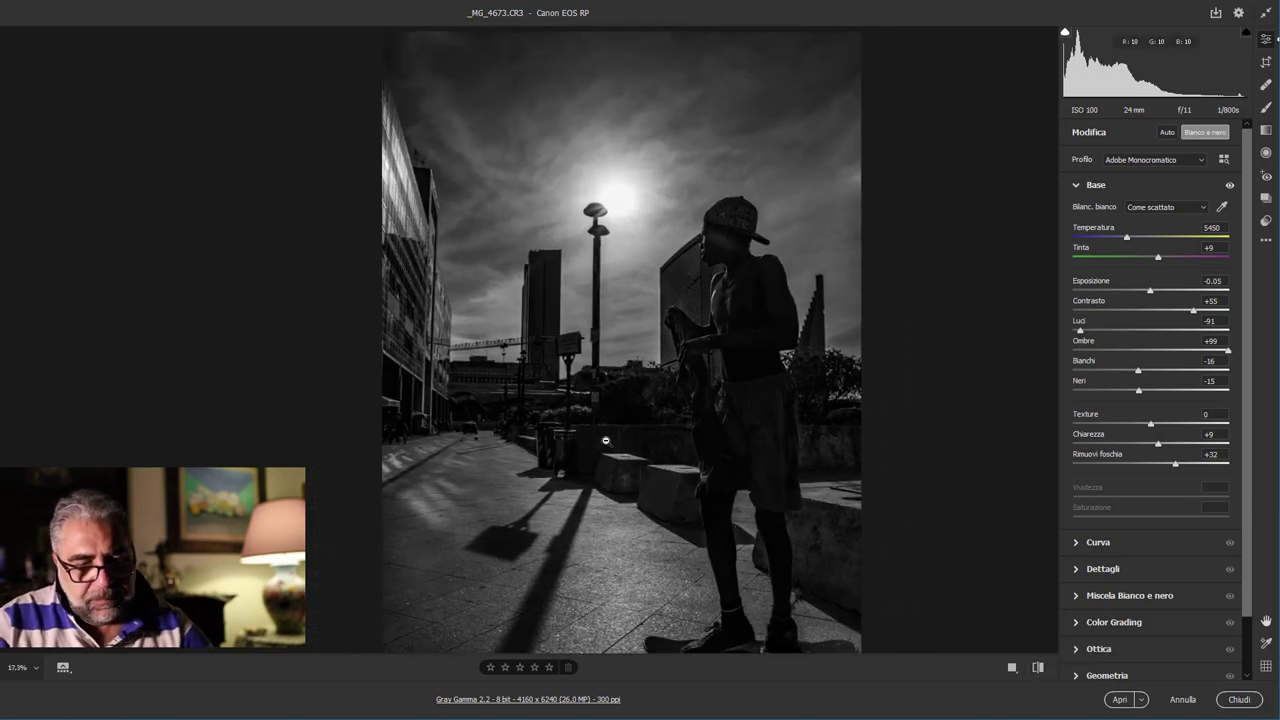
mouse_move(655, 536)
mouse_down()
mouse_move(695, 494)
mouse_move(556, 353)
mouse_up()
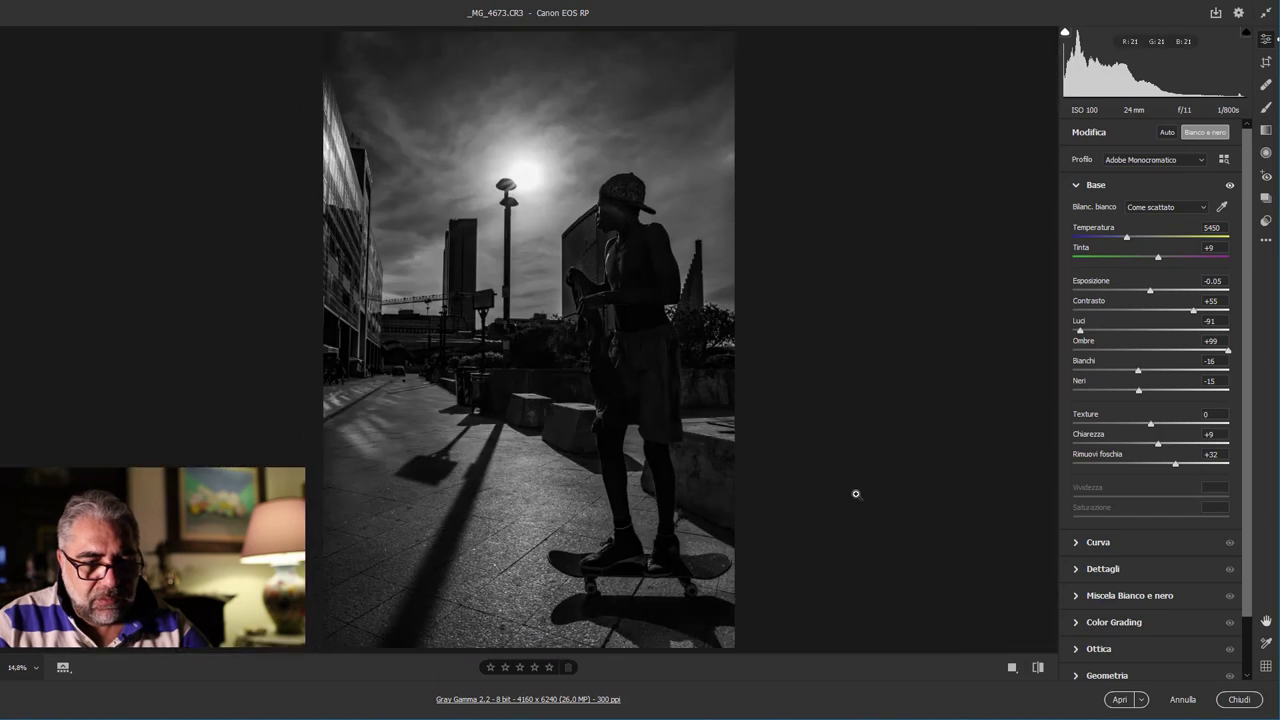
Step: Compare with the original and raise Dehaze to +34, checking the skater's face up close
click(1041, 676)
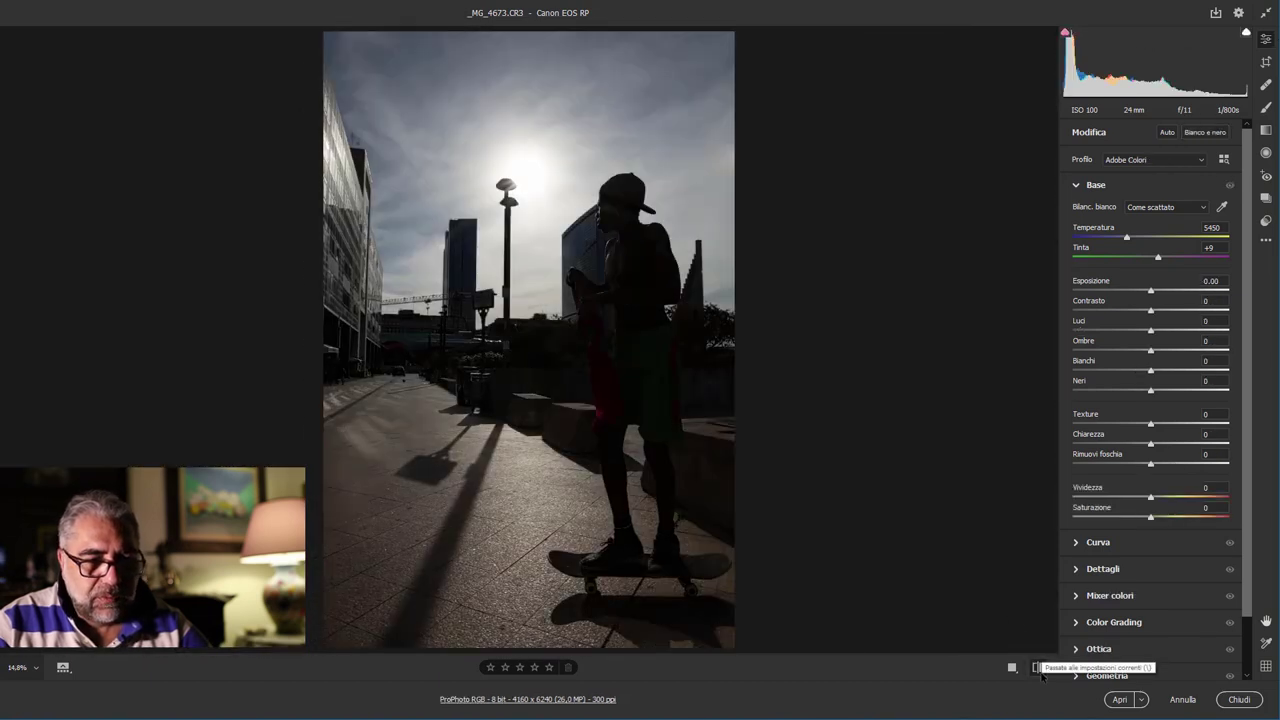
click(1041, 676)
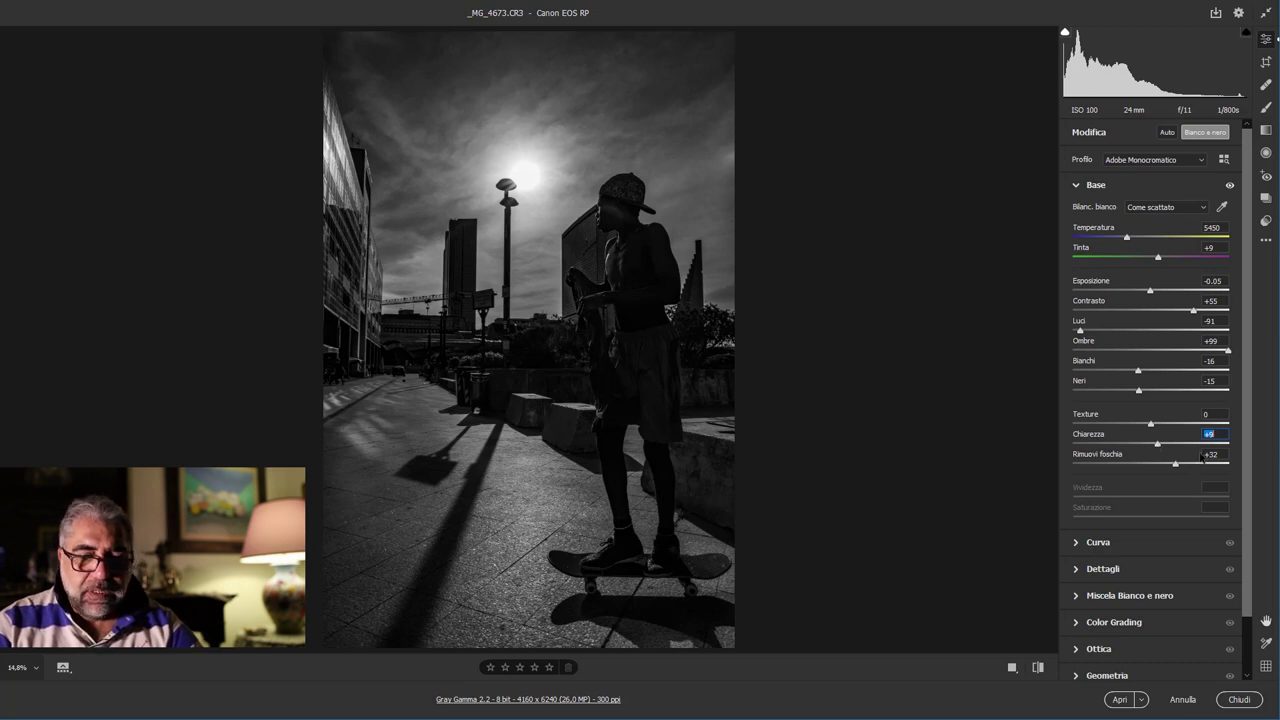
mouse_move(1175, 466)
mouse_down()
mouse_move(1189, 465)
mouse_move(1179, 469)
mouse_up()
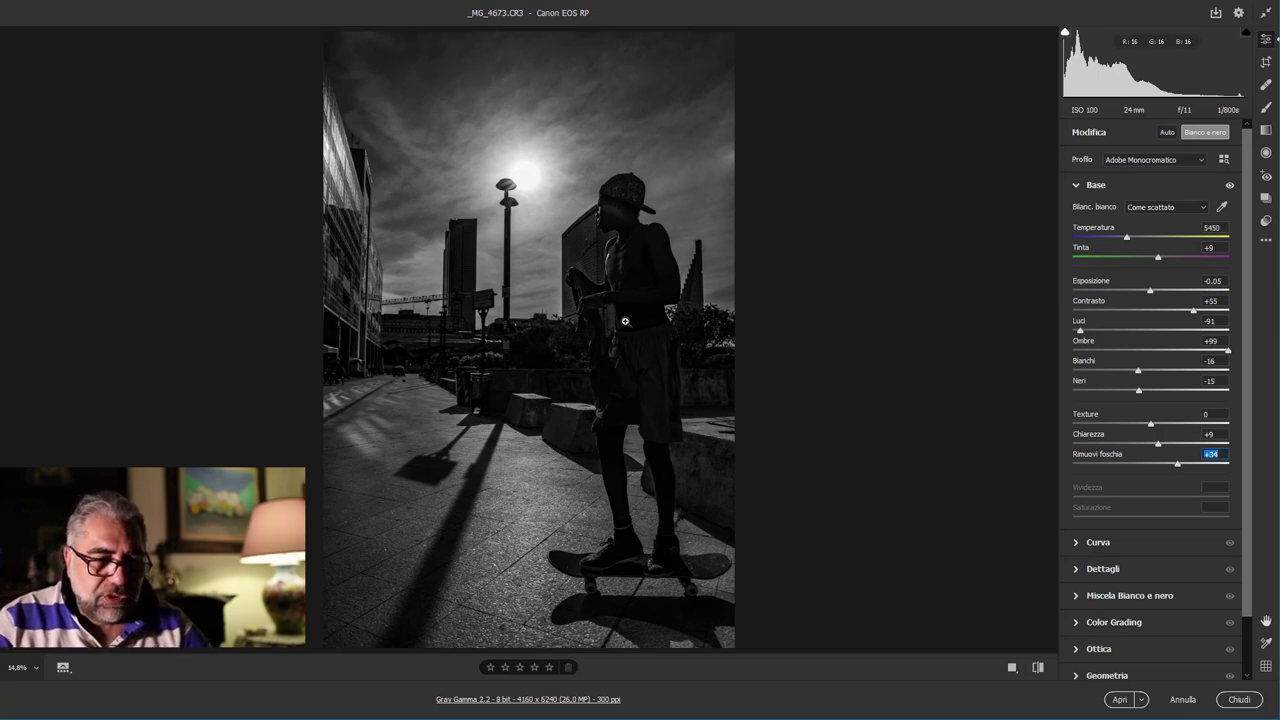
click(592, 236)
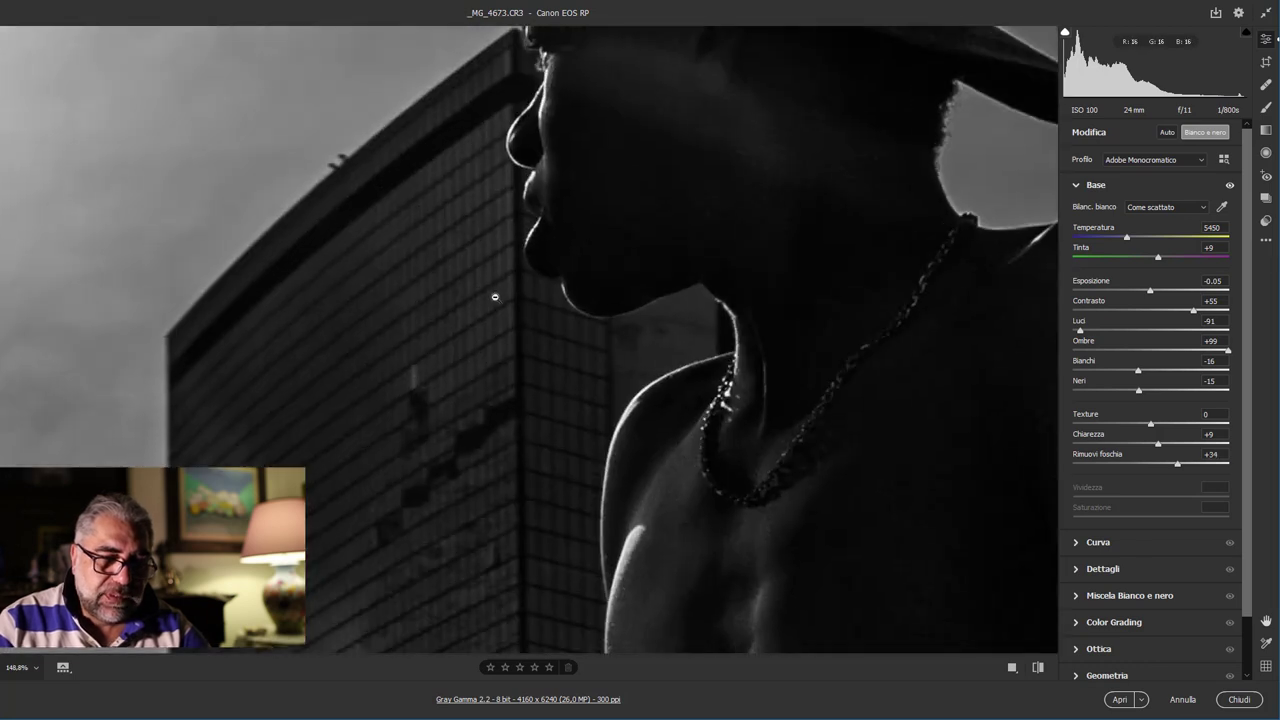
click(494, 297)
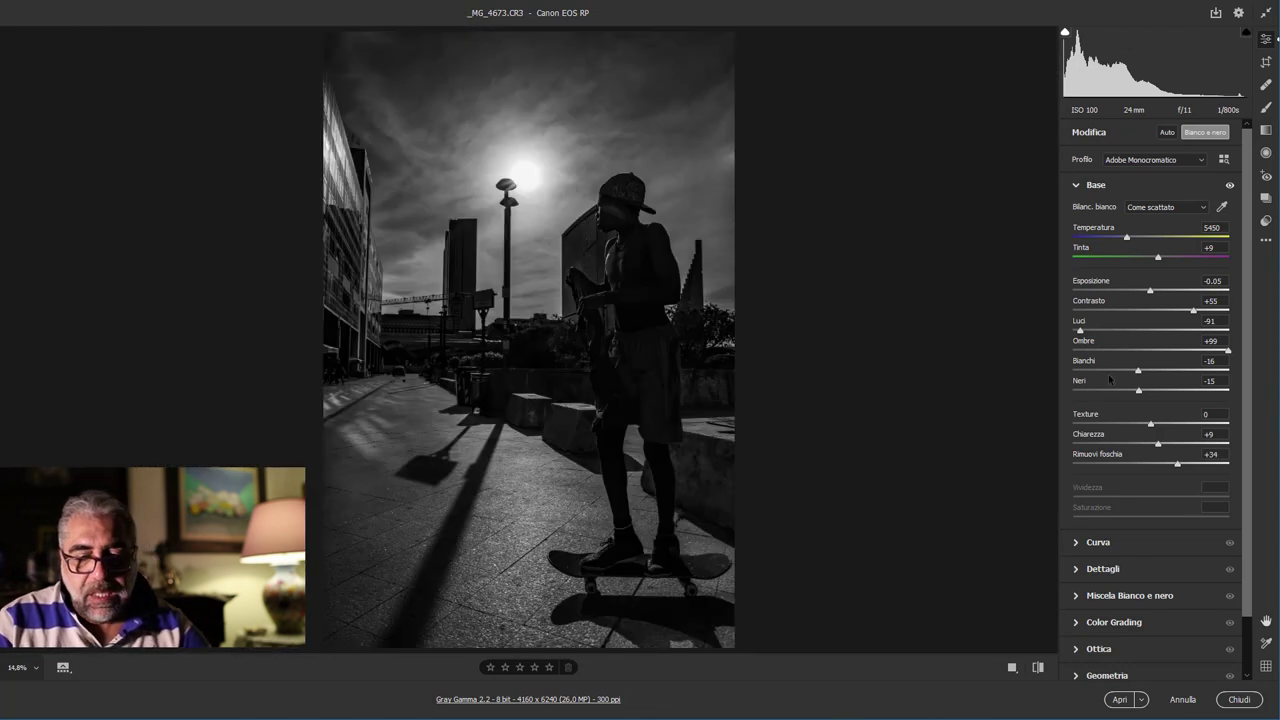
Step: Compare before and after again at 100% zoom, then scroll down the adjustment panels
click(1038, 667)
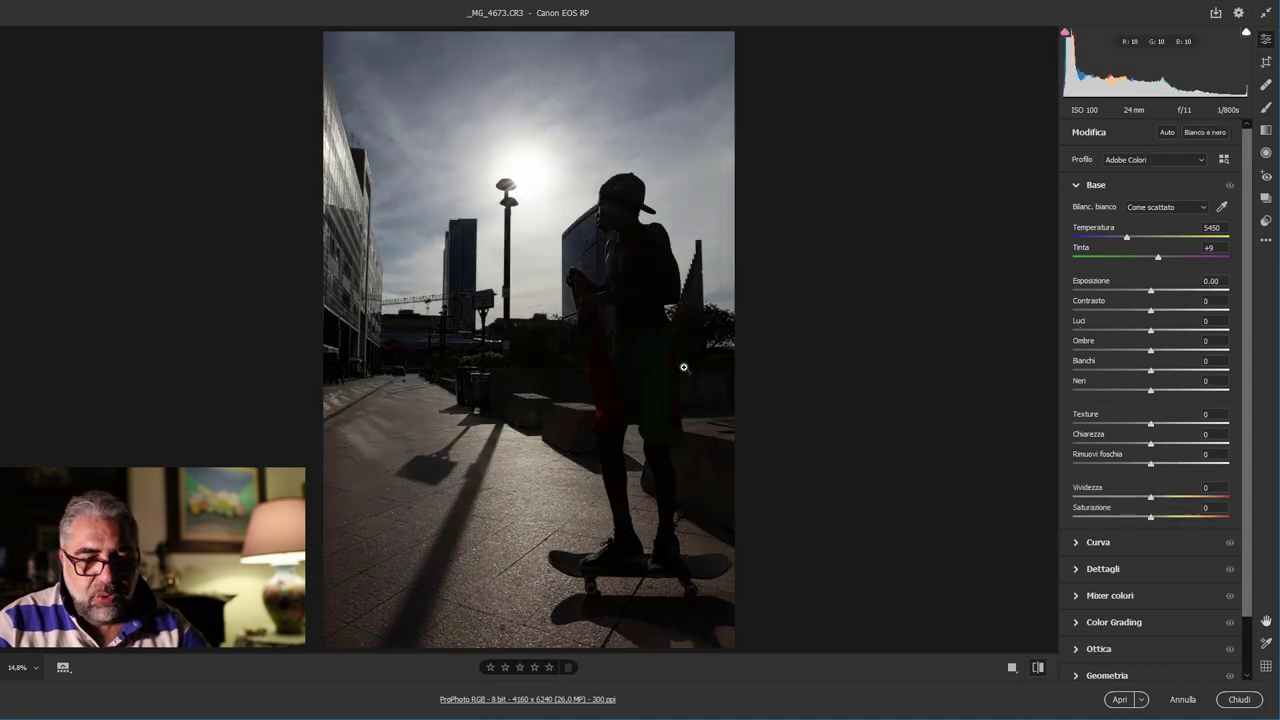
drag(589, 243, 540, 257)
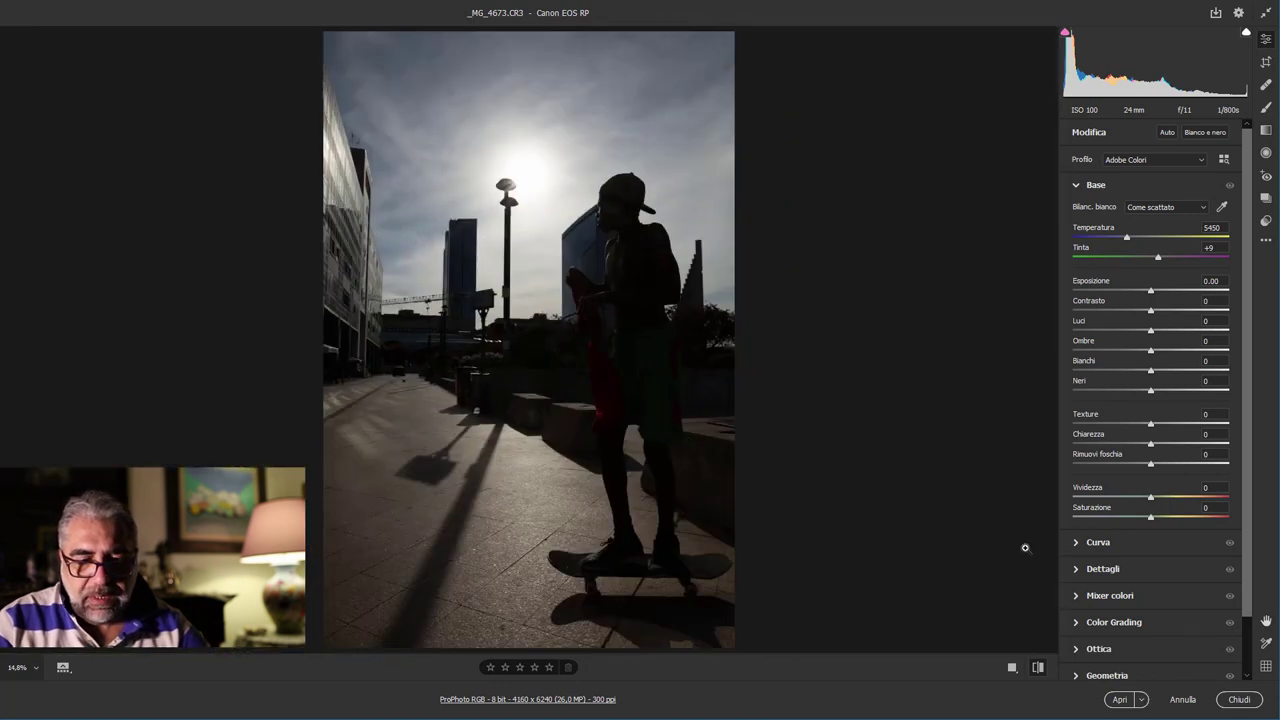
click(1037, 667)
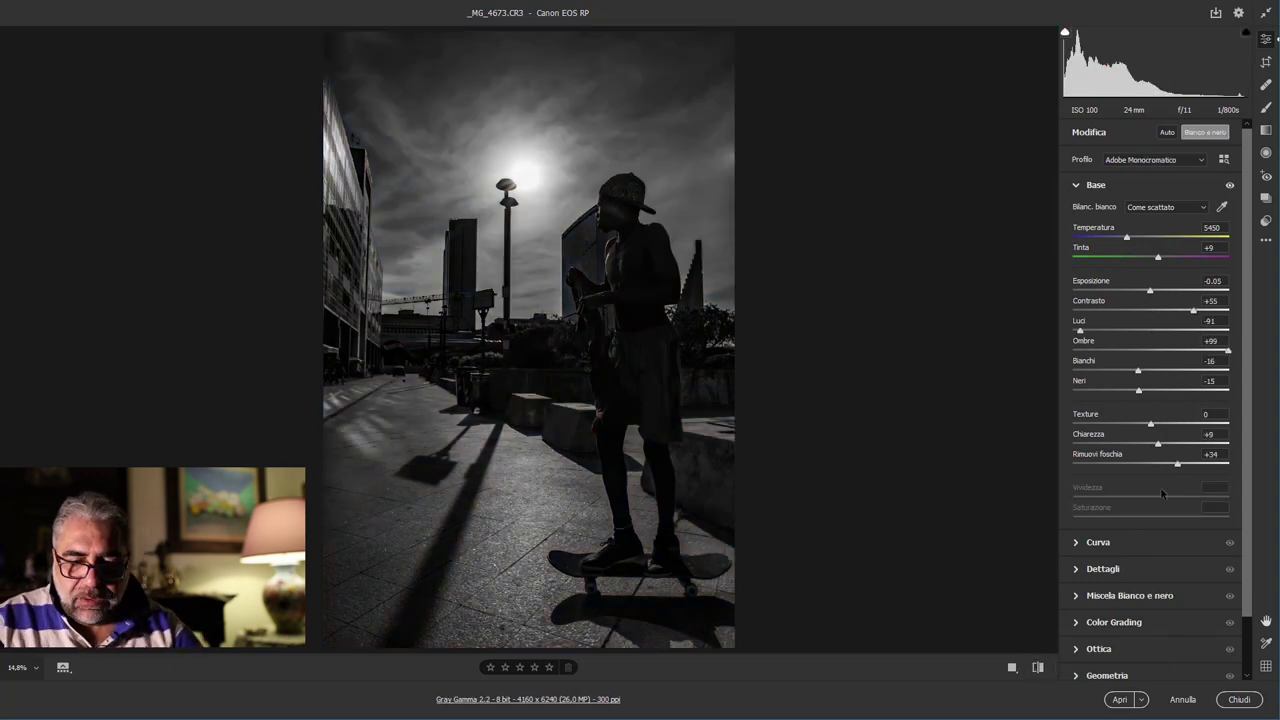
scroll(1130, 530, down, 1)
scroll(1128, 535, down, 1)
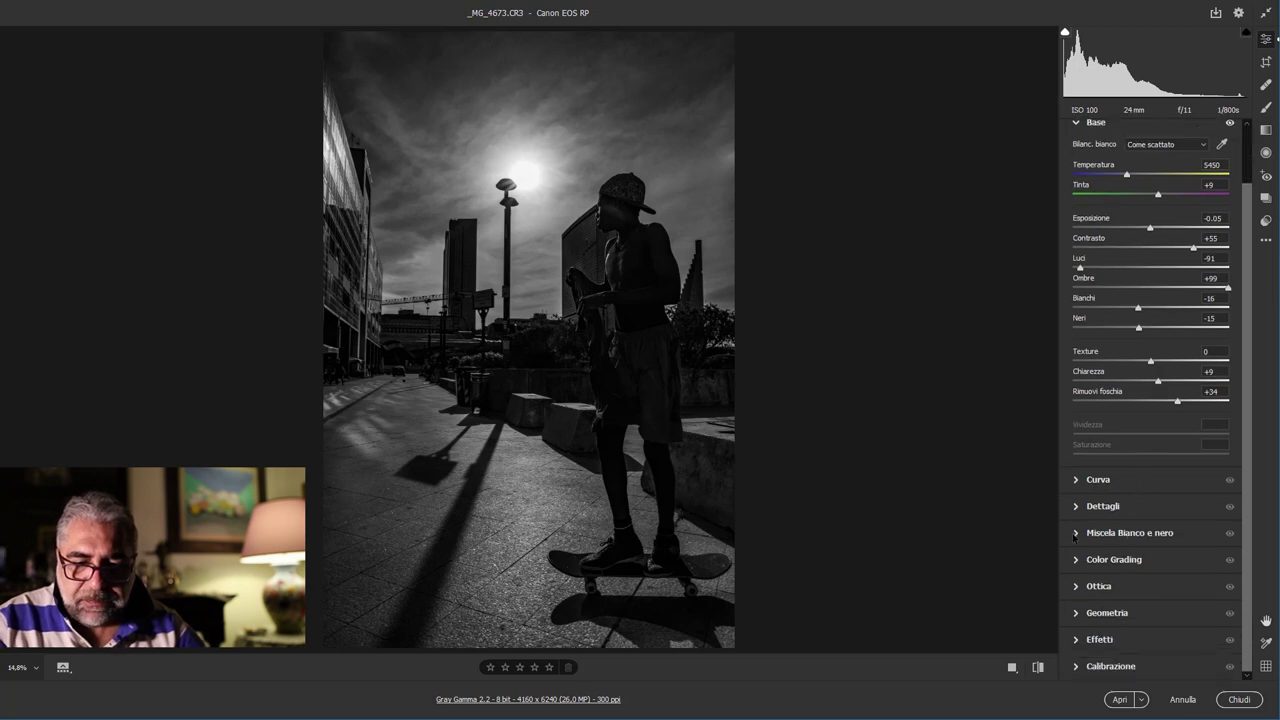
Step: Expand the B&W Mix and raise the Blu slider to brighten the sky
click(1082, 534)
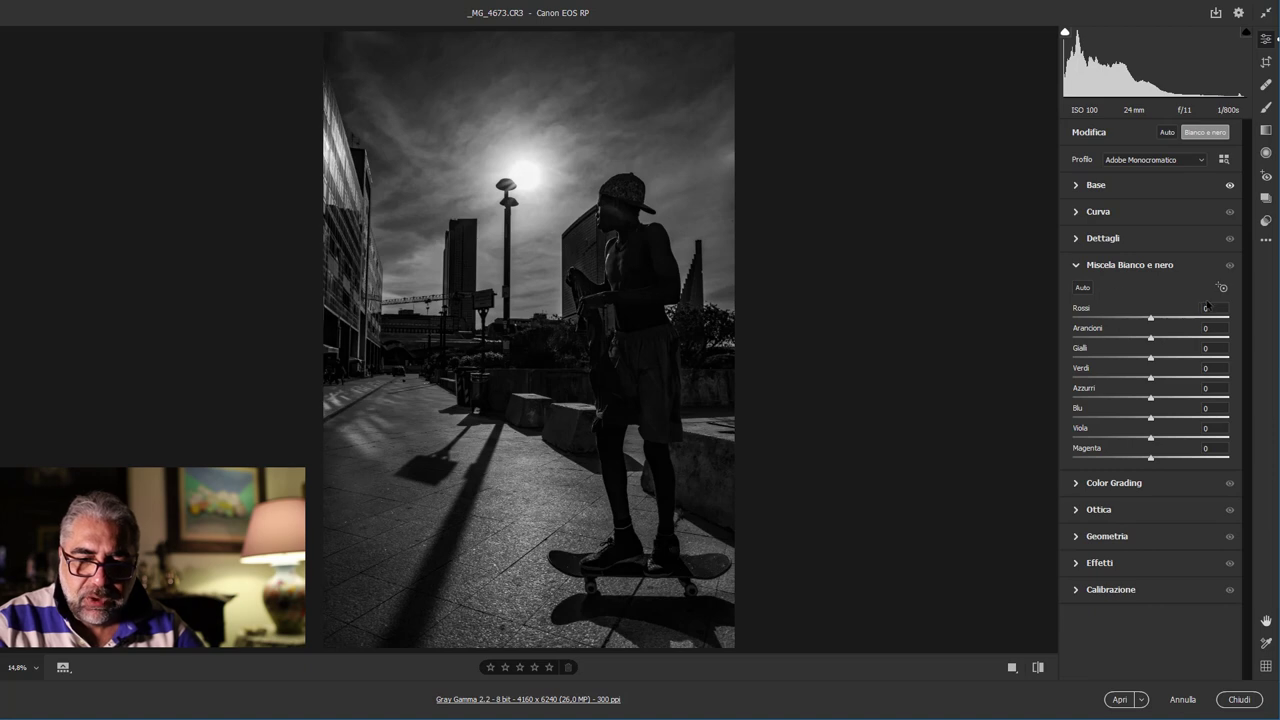
mouse_move(1151, 418)
mouse_down()
mouse_move(1232, 423)
mouse_move(1198, 420)
mouse_move(1220, 425)
mouse_up()
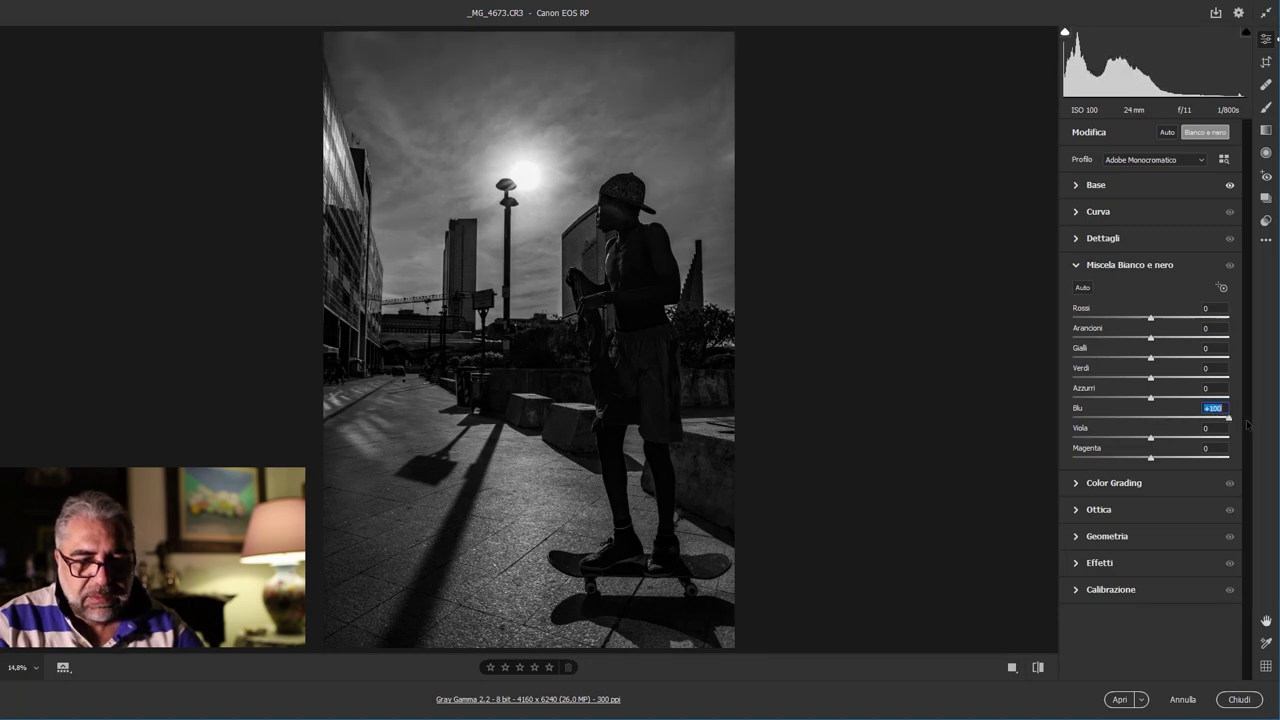
text(0)
drag(1167, 427, 1208, 427)
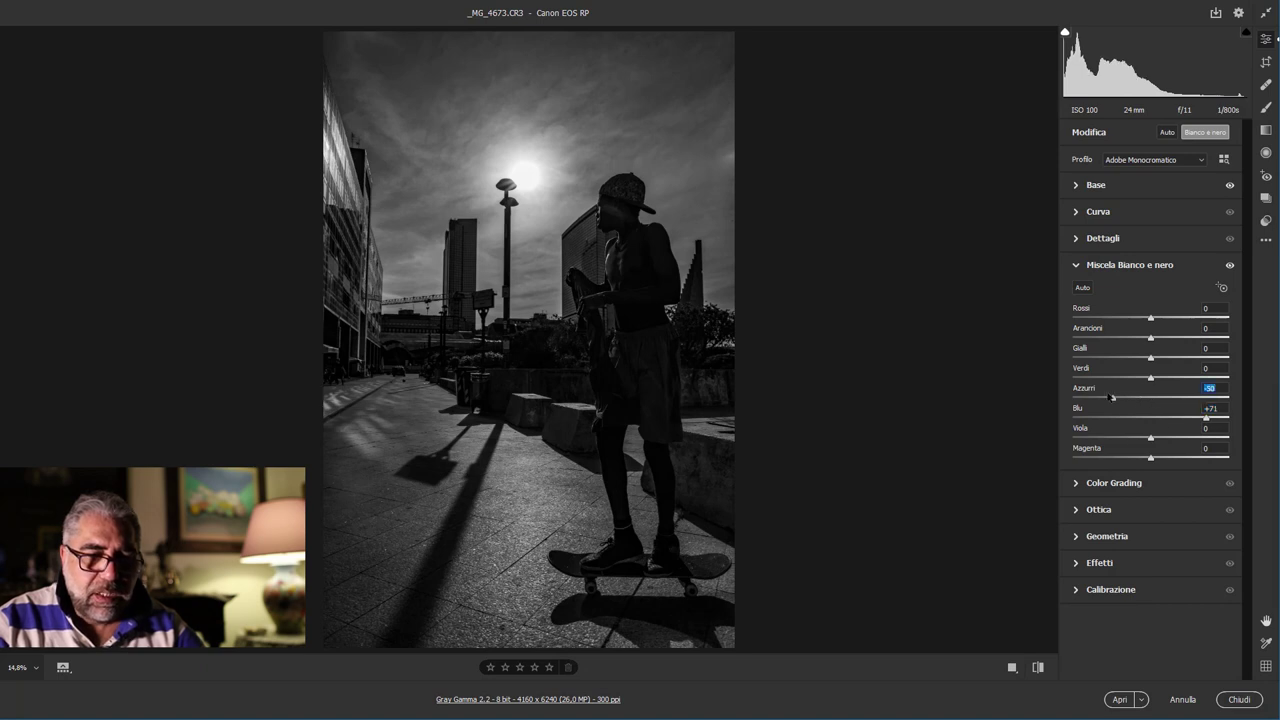
Step: Set Azzurri to -66 and Verdi to +79, checking the skater's shorts up close
mouse_move(1208, 398)
mouse_down()
mouse_move(1073, 389)
mouse_move(1097, 389)
mouse_up()
key(Down)
key(Down)
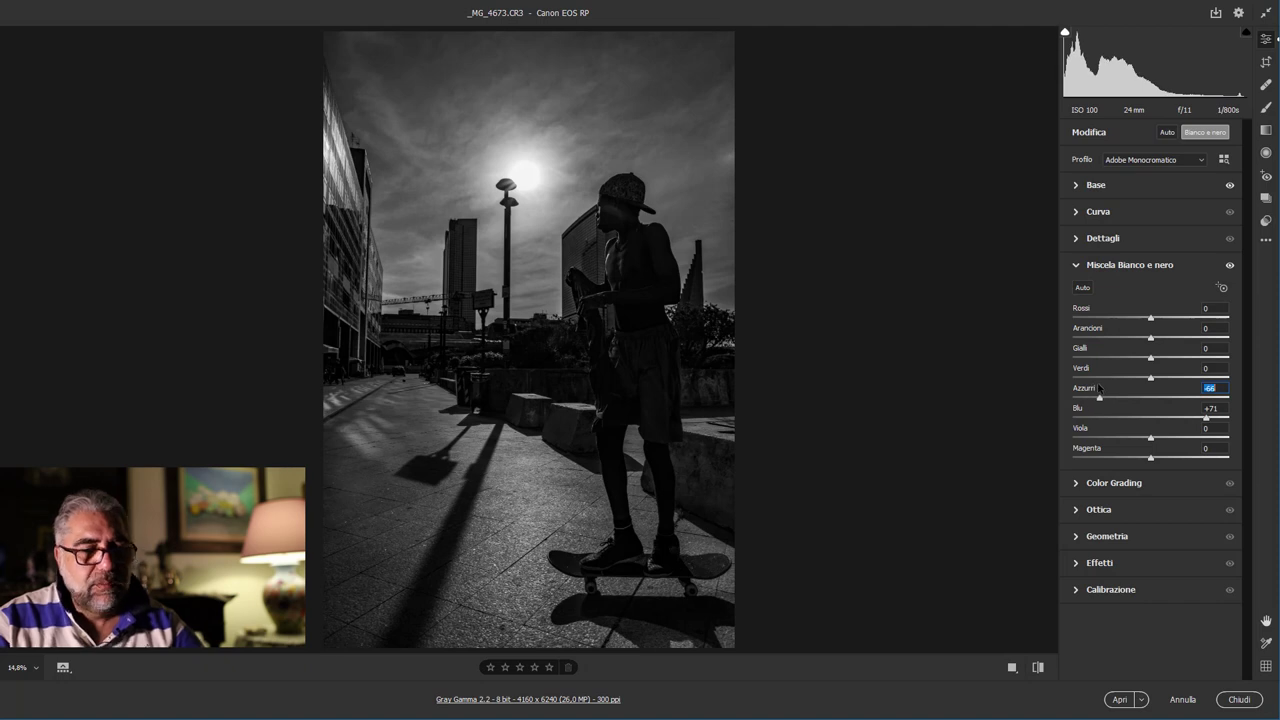
click(1150, 378)
key(Down)
key(Down)
key(Down)
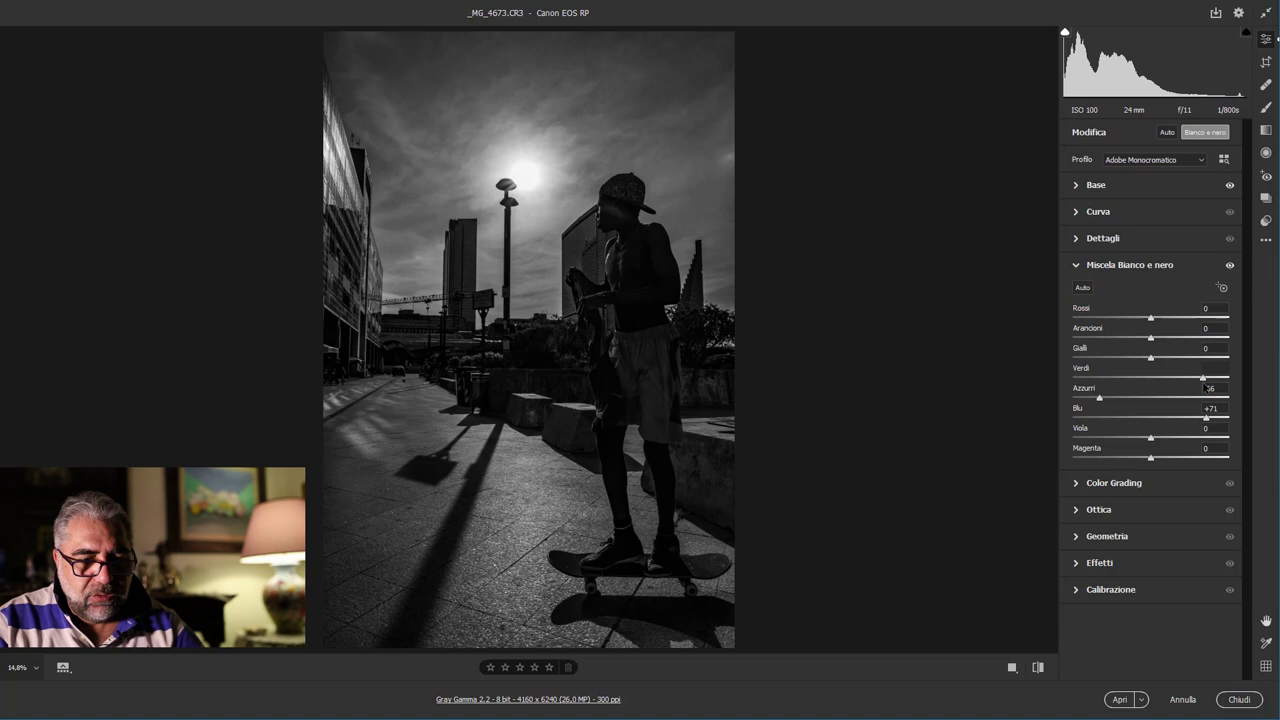
mouse_move(1145, 377)
mouse_down()
mouse_move(1200, 378)
mouse_move(1203, 396)
mouse_up()
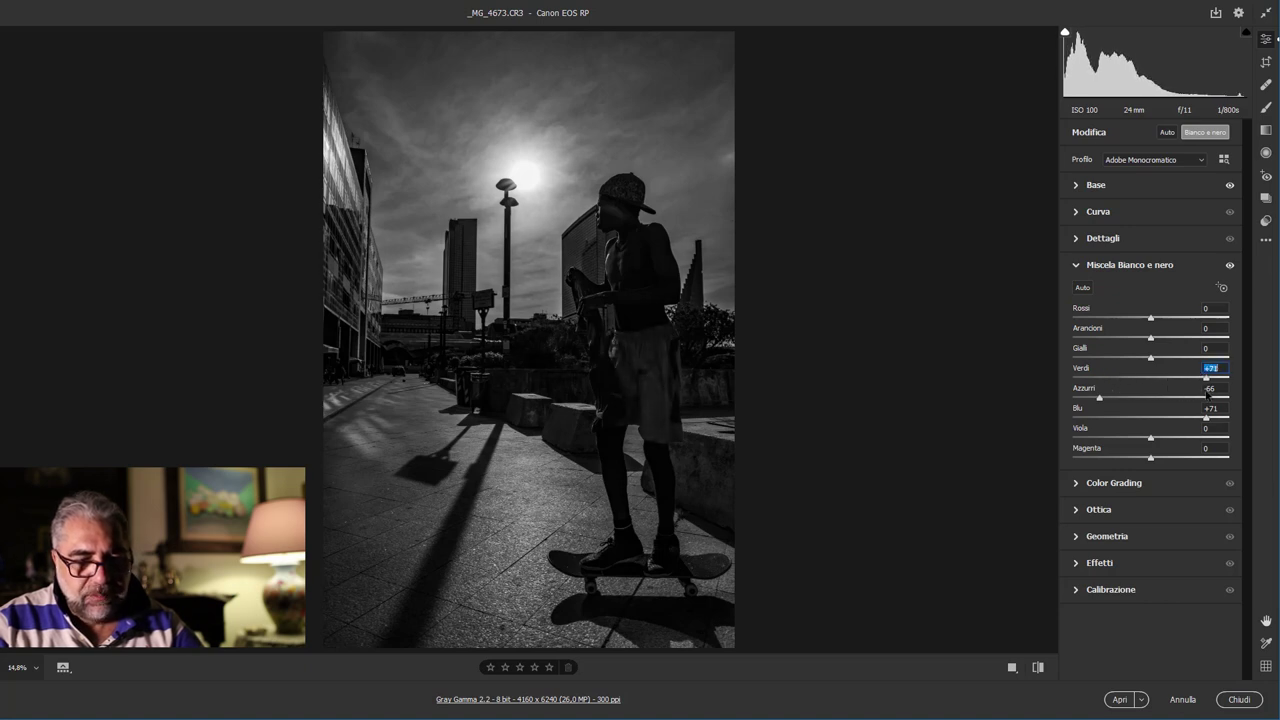
click(670, 412)
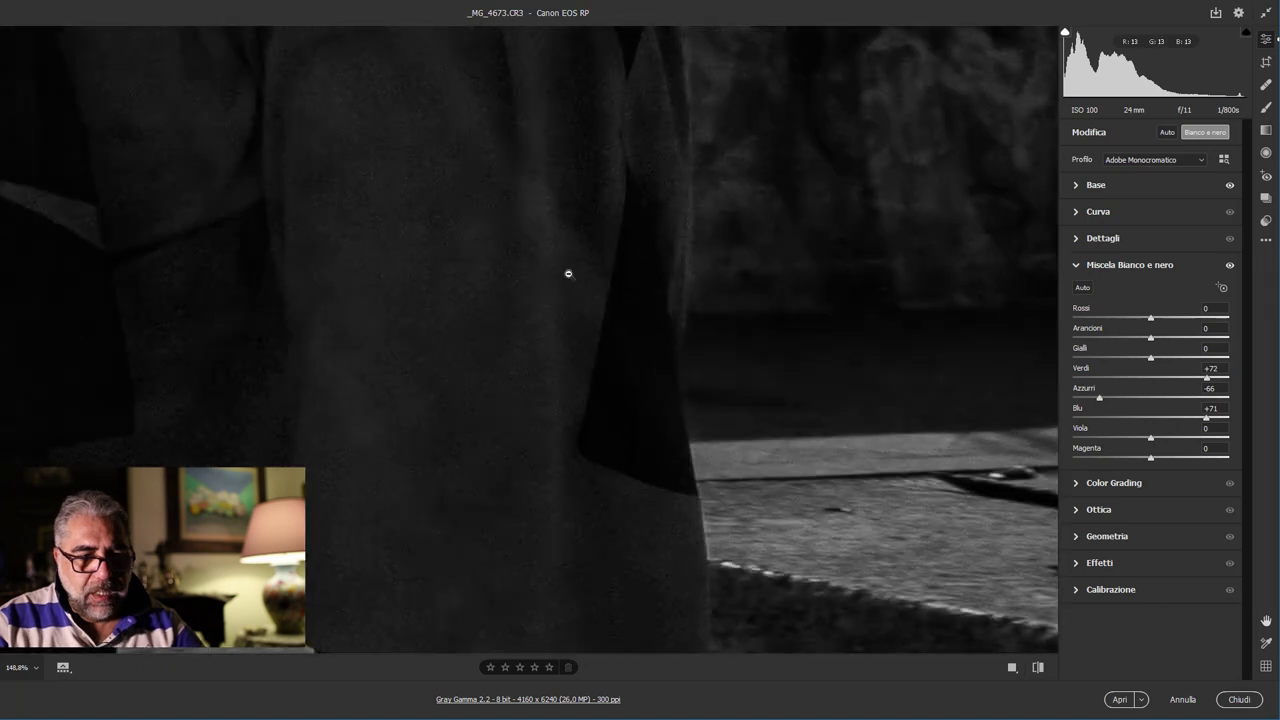
click(453, 249)
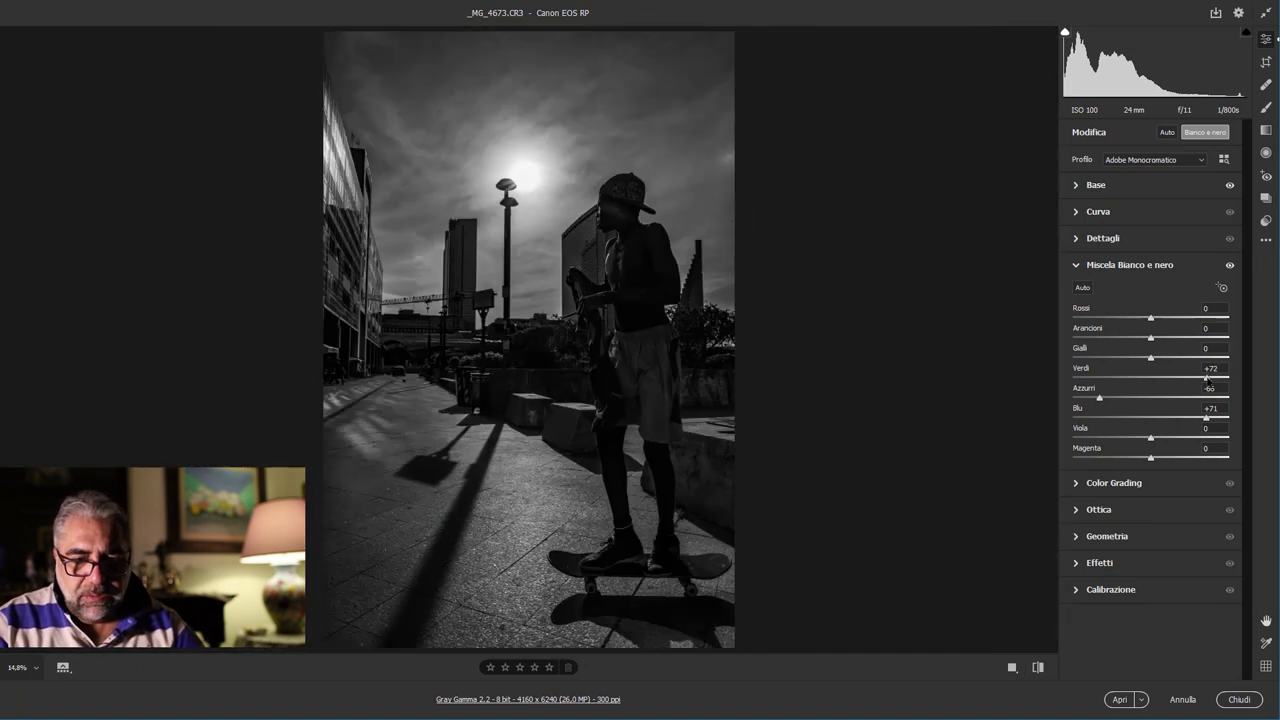
drag(1201, 378, 1212, 377)
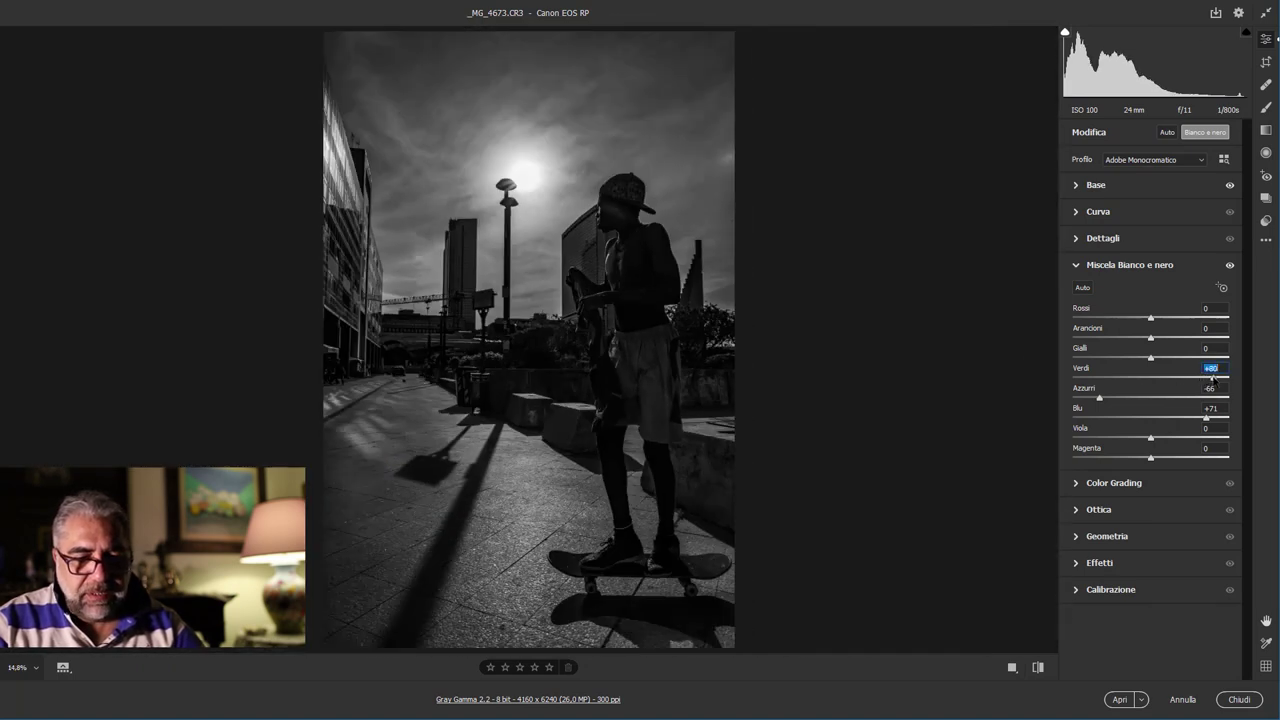
Step: Compare against the original colour photo, then fine-tune Blu to +72
click(1039, 669)
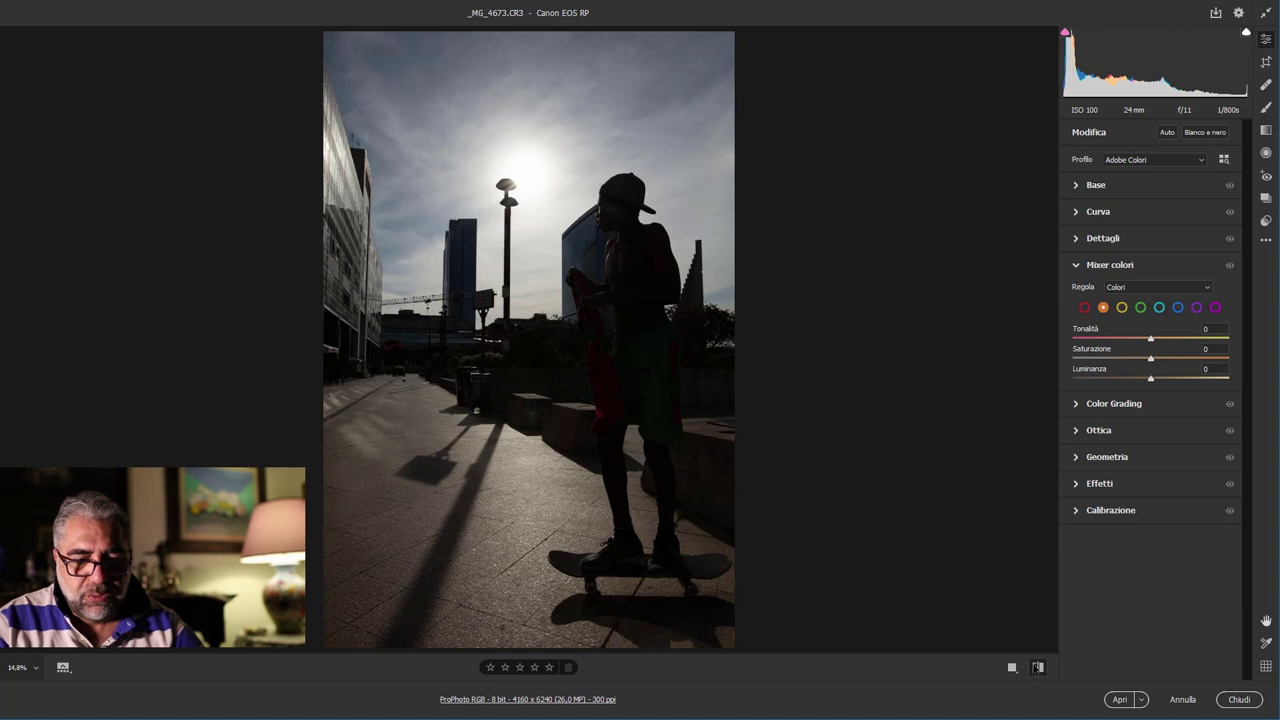
click(1038, 668)
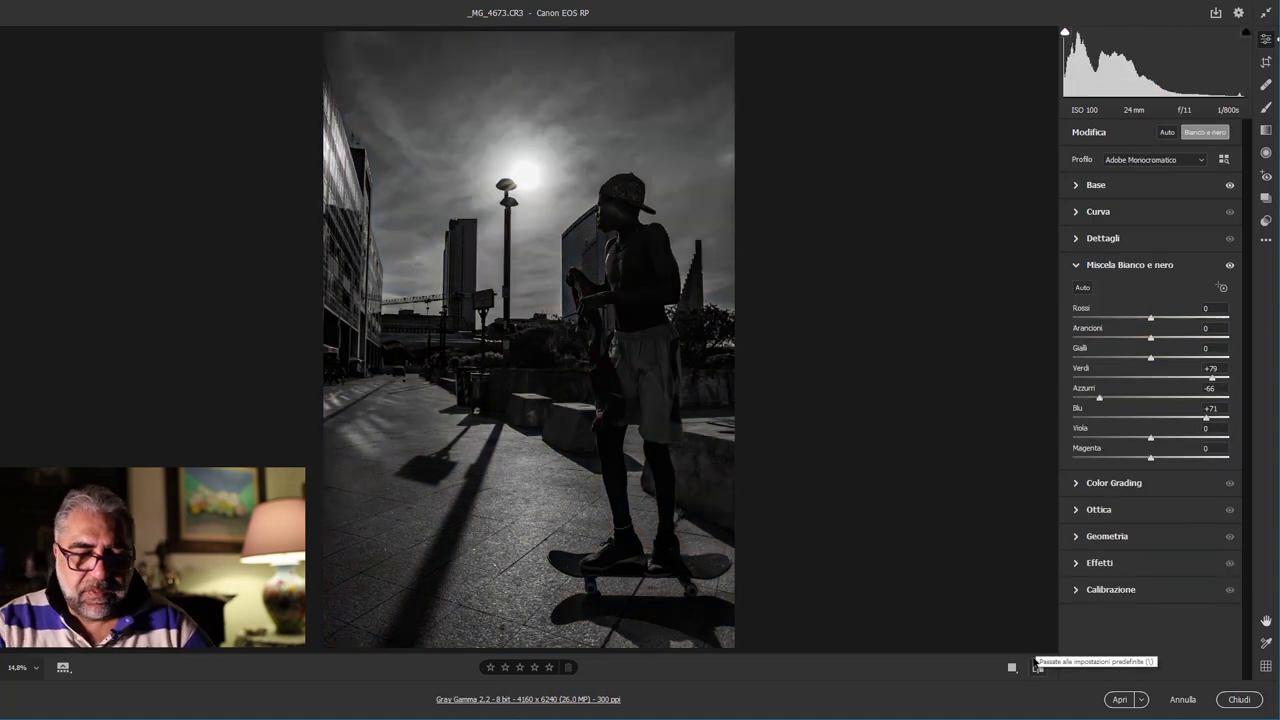
click(653, 374)
click(651, 371)
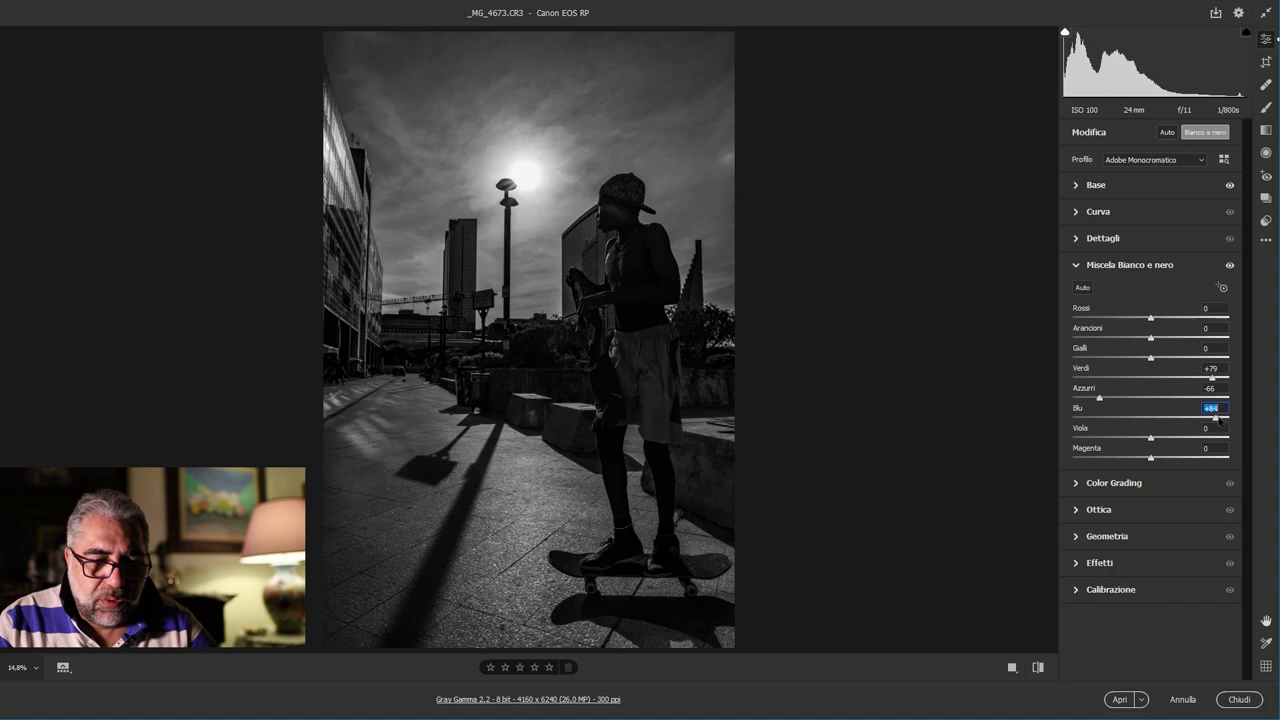
drag(1212, 417, 1199, 418)
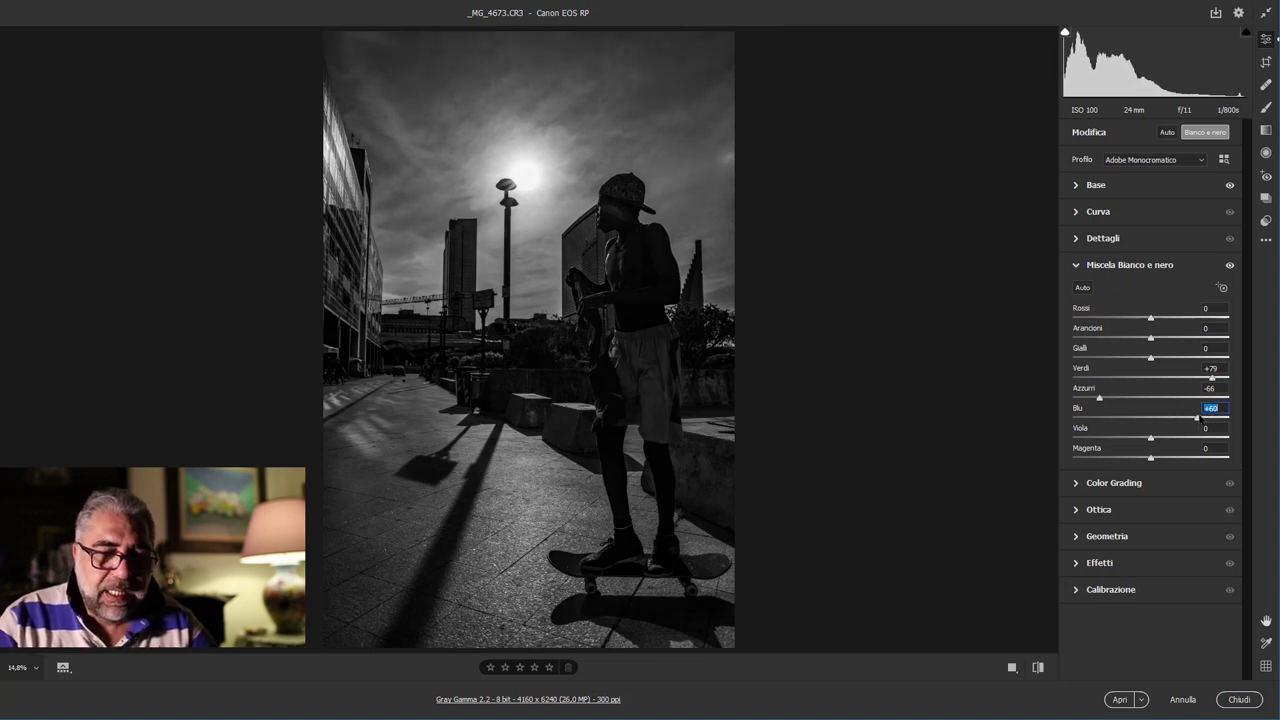
drag(1198, 418, 1206, 418)
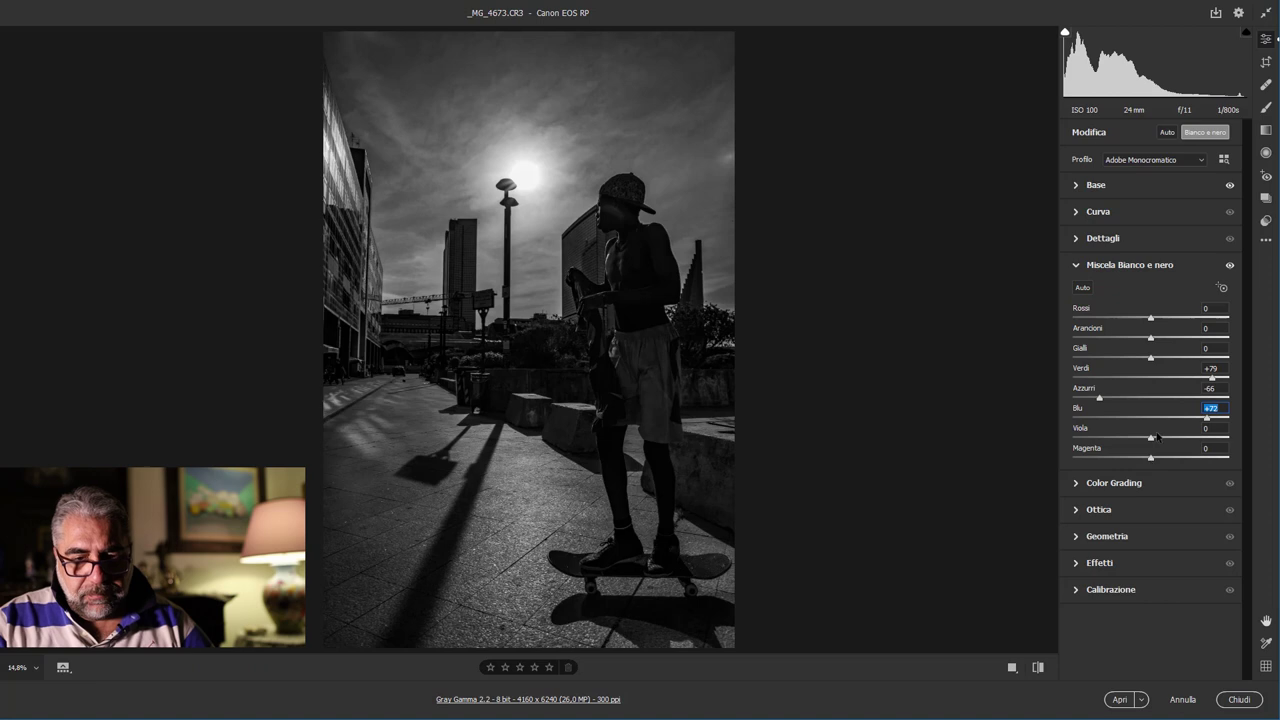
Step: Darken the oranges and settle Blues at +78, checking the shorts detail up close
mouse_move(1150, 337)
mouse_down()
mouse_move(1088, 337)
mouse_move(1104, 323)
mouse_move(1206, 317)
mouse_up()
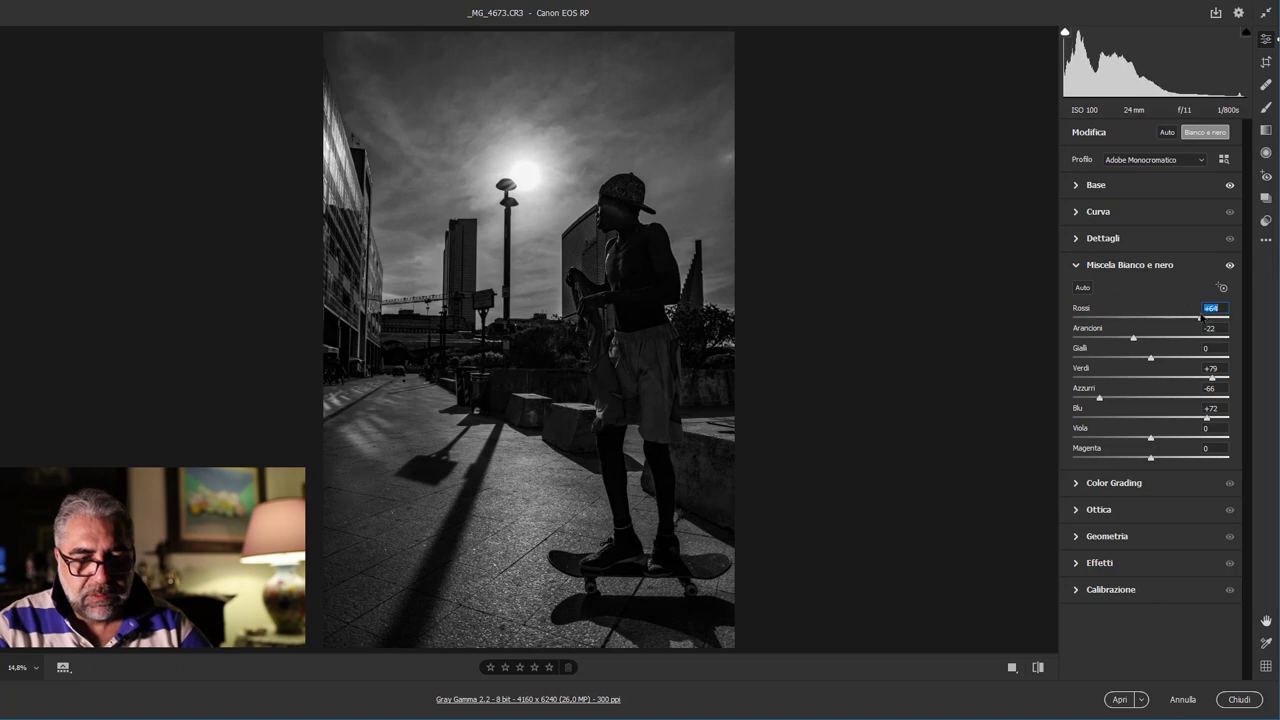
click(610, 412)
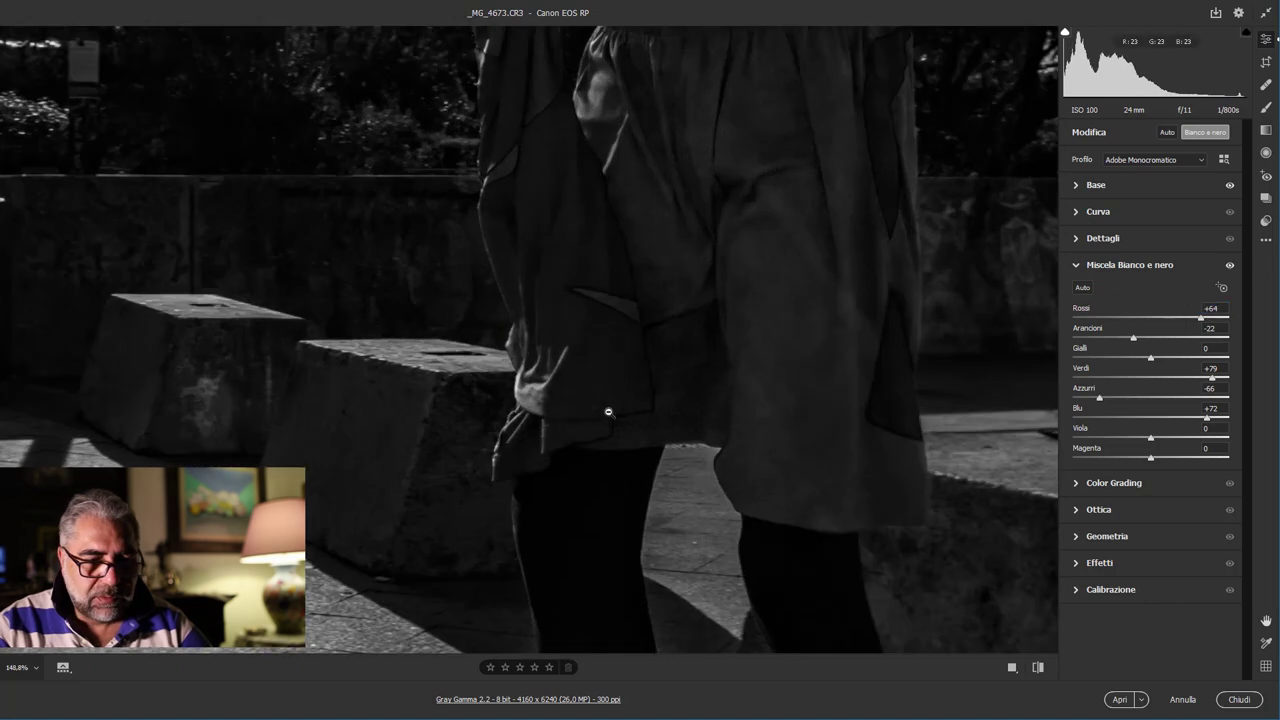
click(550, 342)
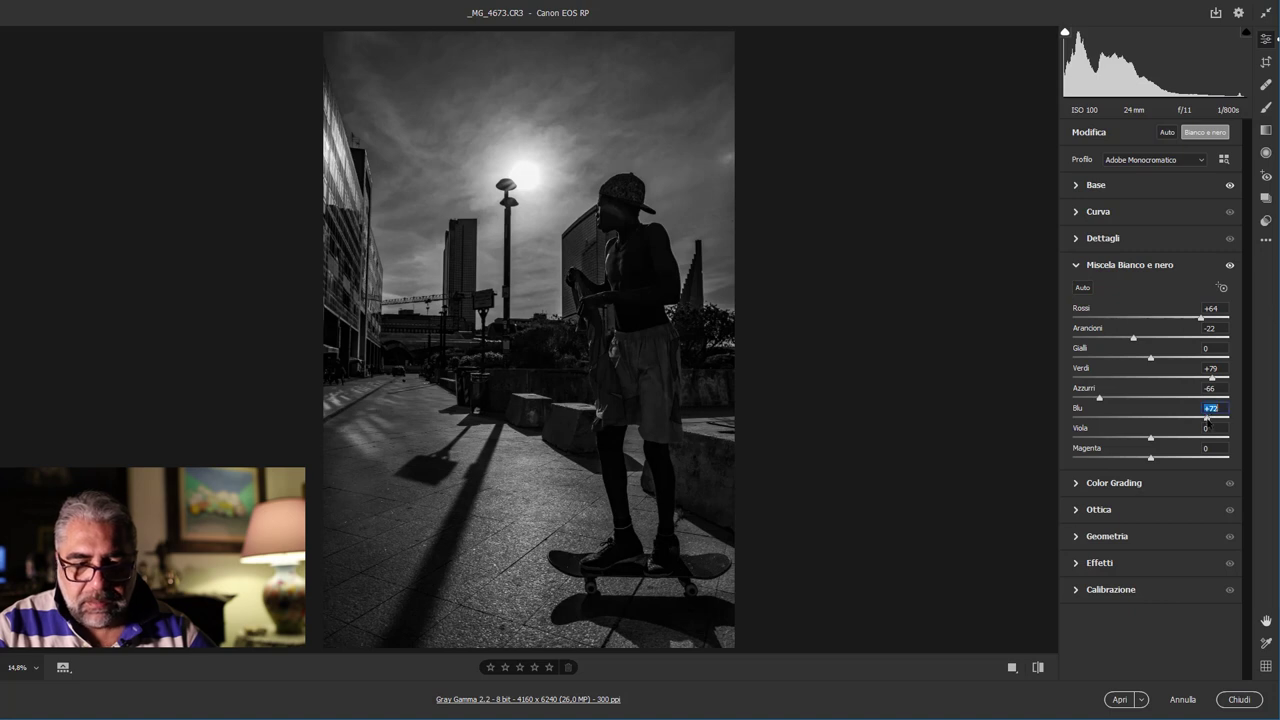
drag(1210, 418, 1202, 418)
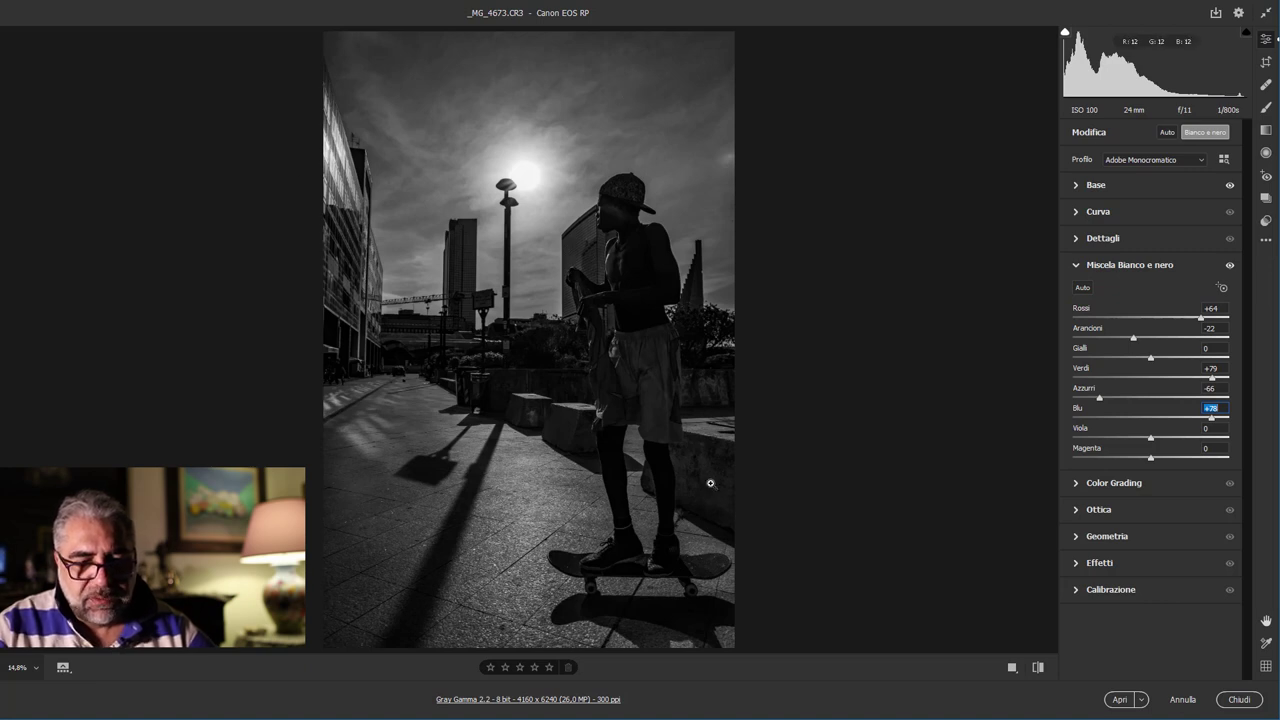
scroll(621, 510, up, 1)
scroll(623, 503, up, 1)
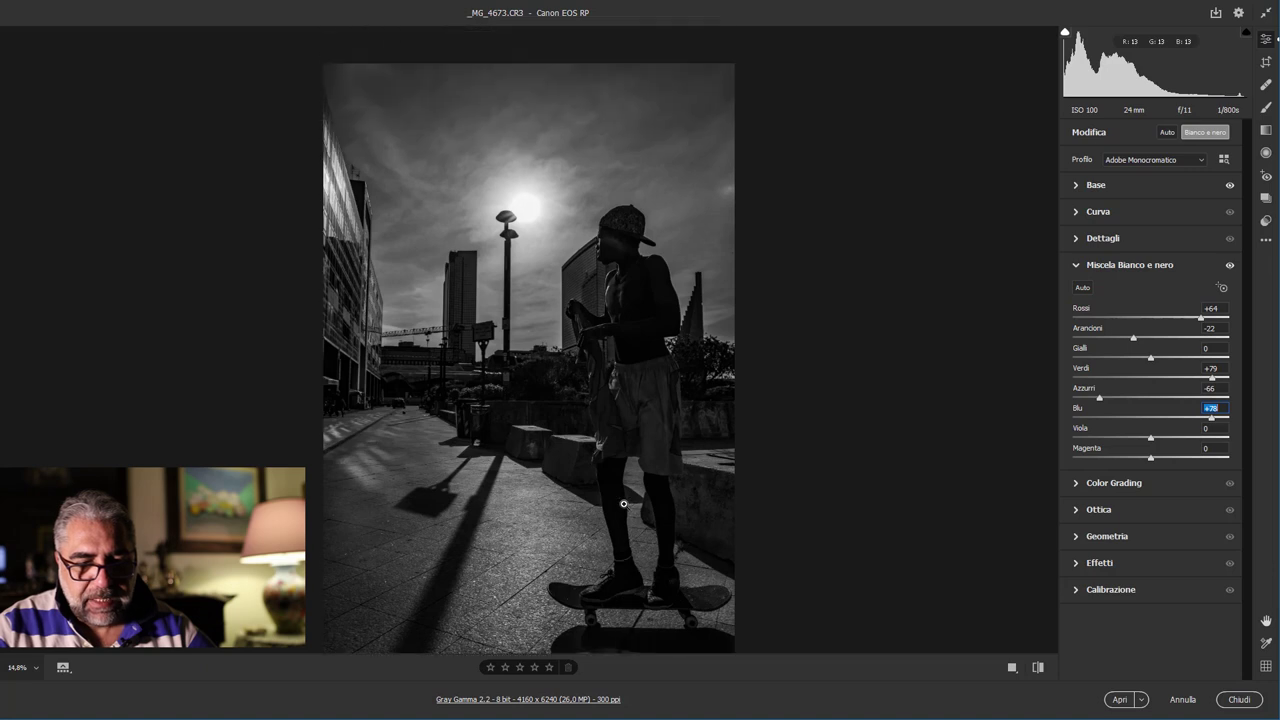
scroll(623, 503, down, 1)
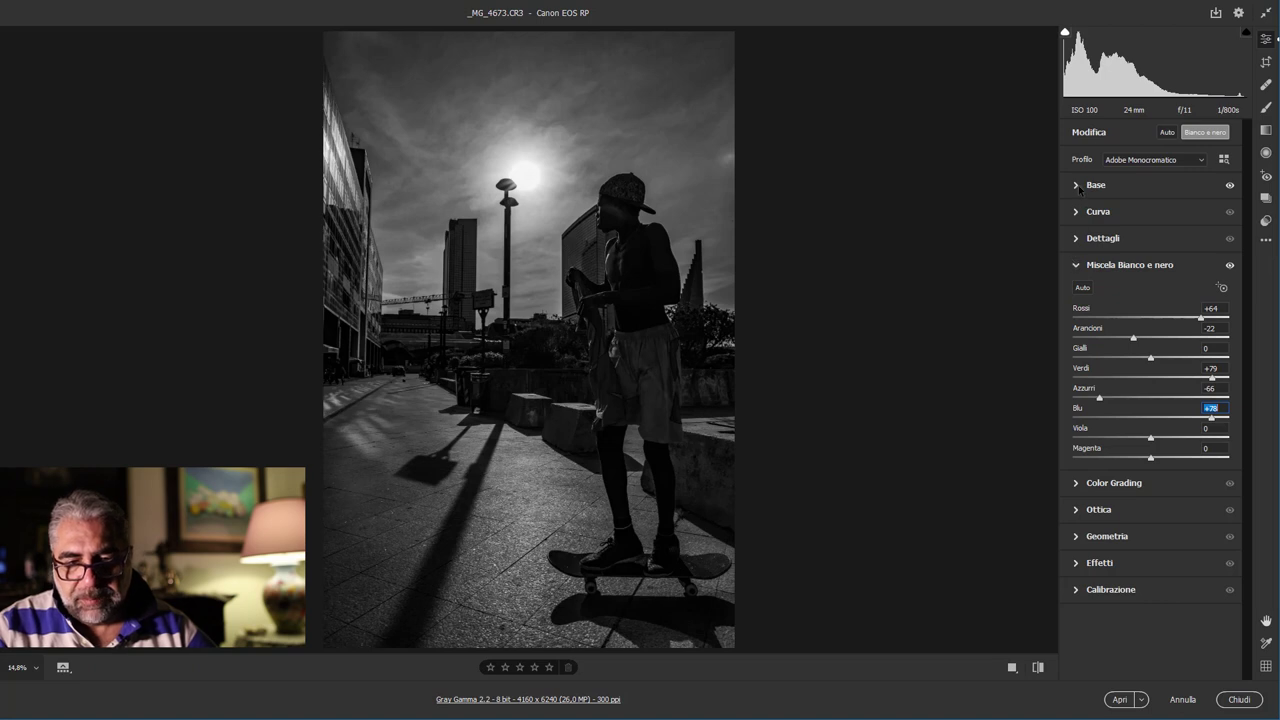
Step: Open the tone curve and raise its black point, inspecting the skater's neck and cap
click(1079, 187)
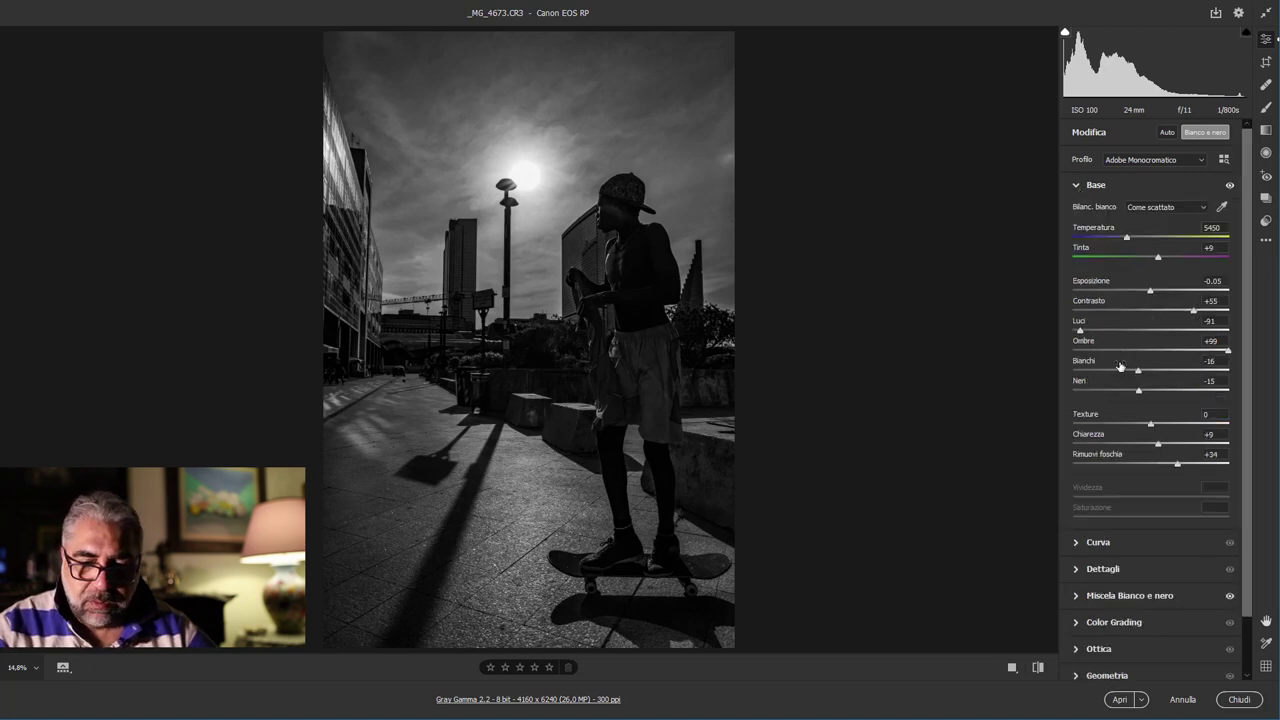
click(1078, 544)
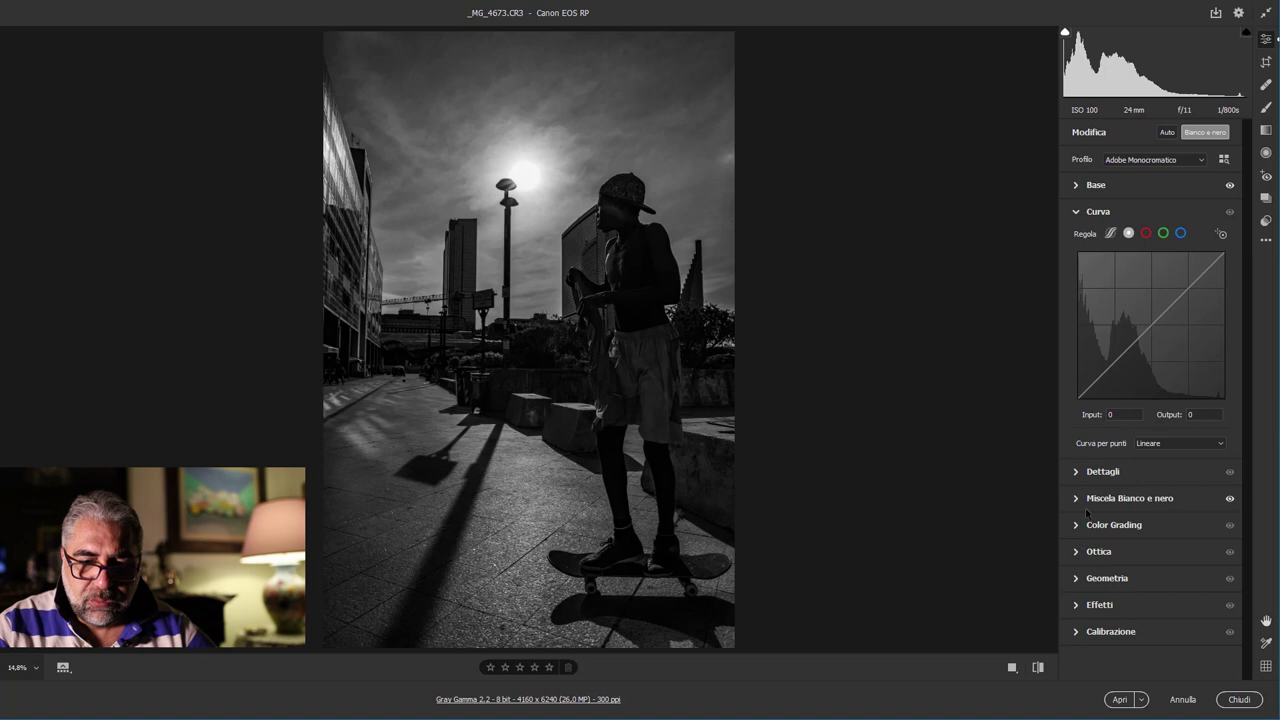
drag(1078, 398, 1087, 398)
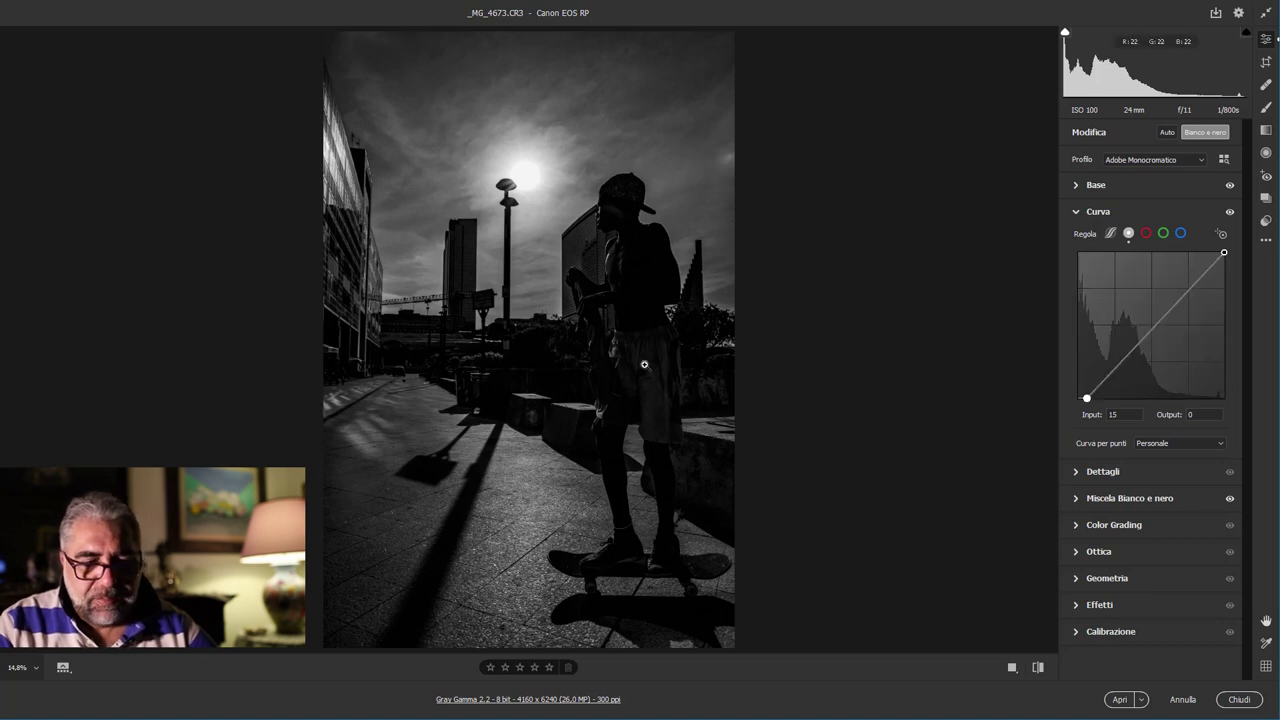
click(633, 243)
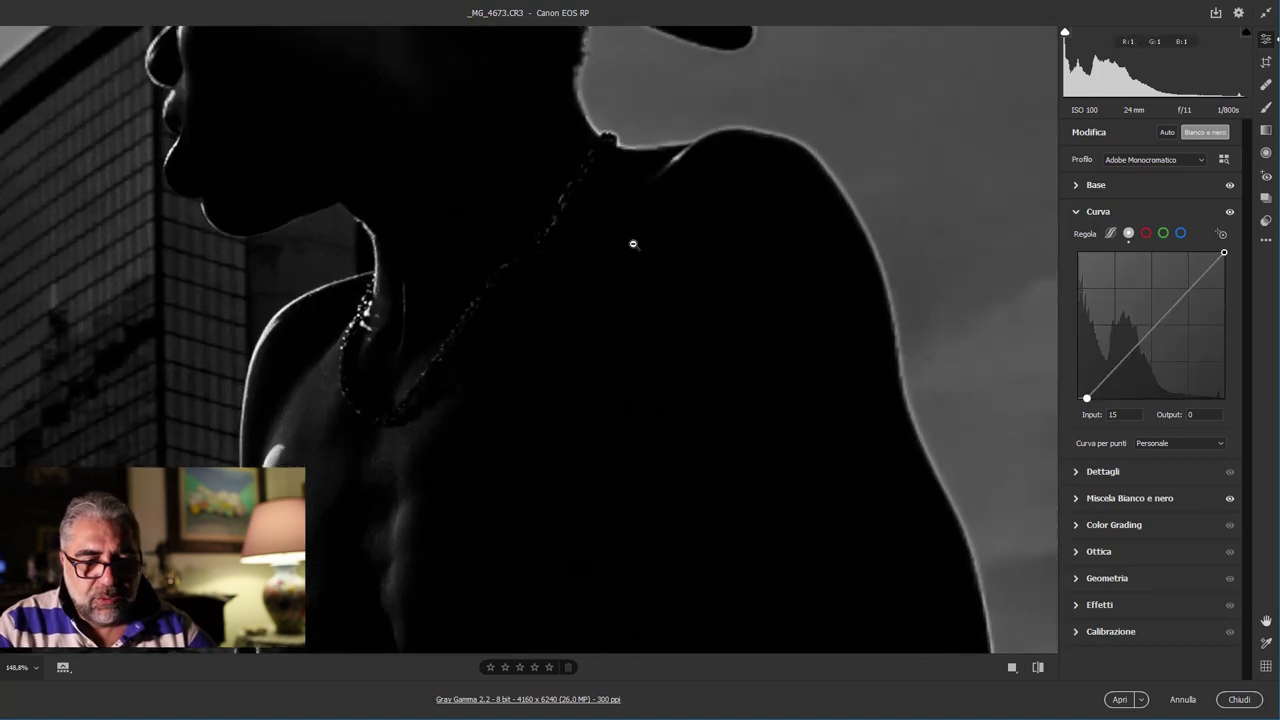
click(724, 264)
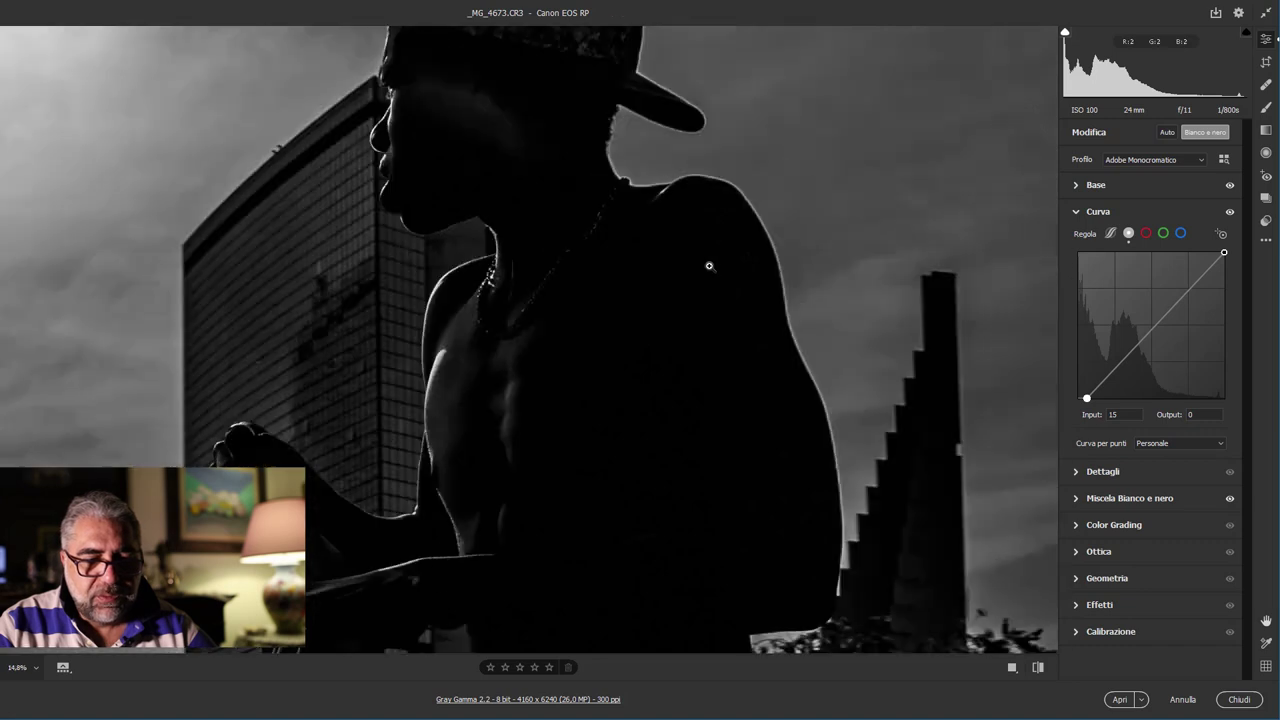
click(612, 199)
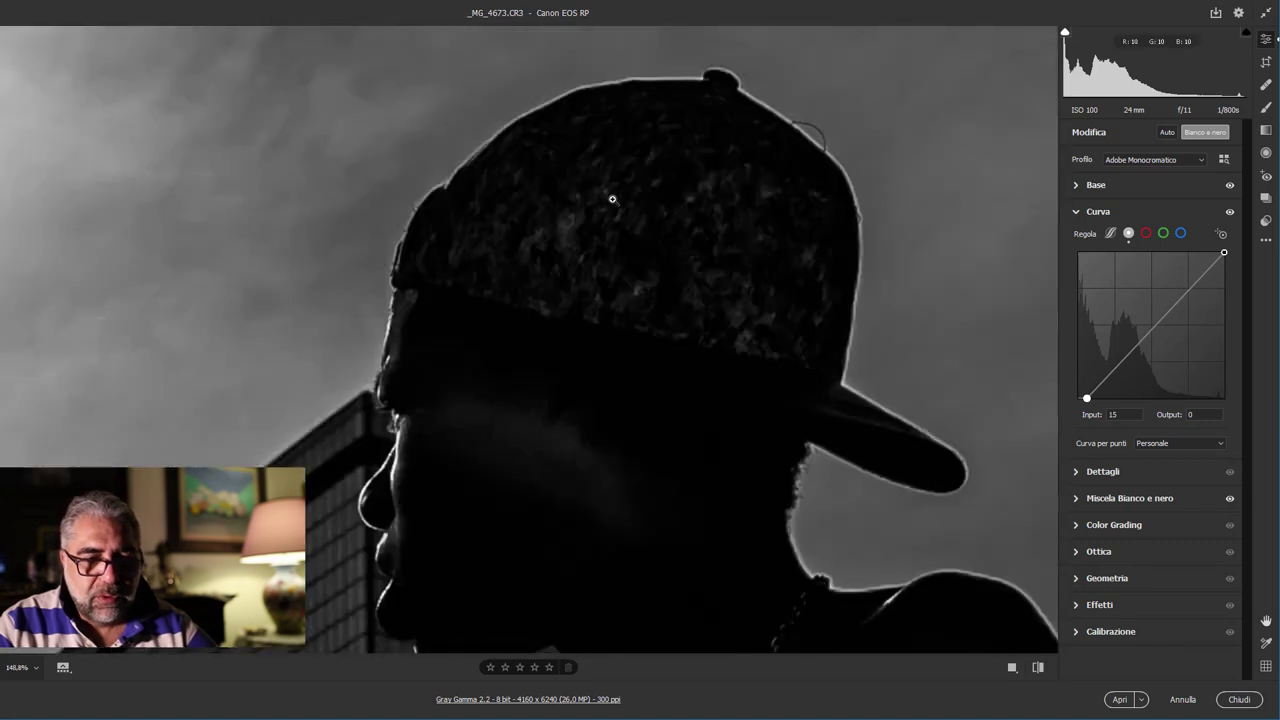
click(609, 196)
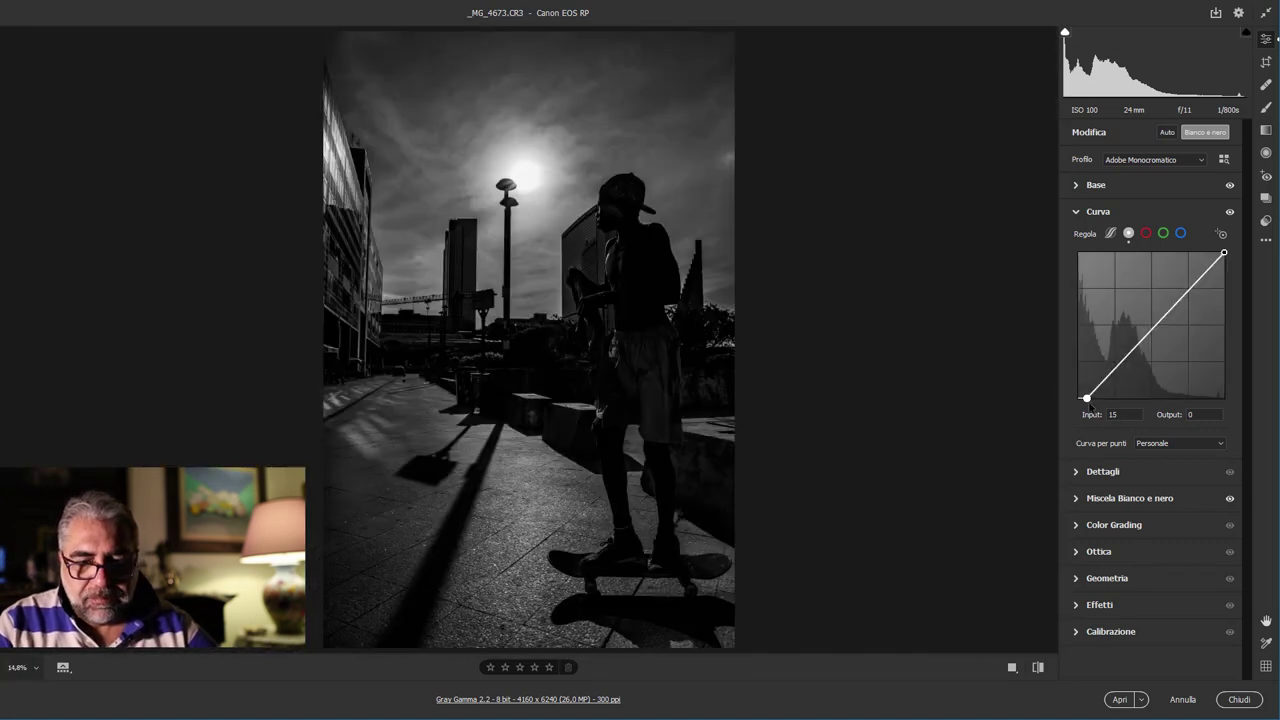
Step: Move the curve's black point back toward linear and compare the cap close up
drag(1087, 398, 1078, 398)
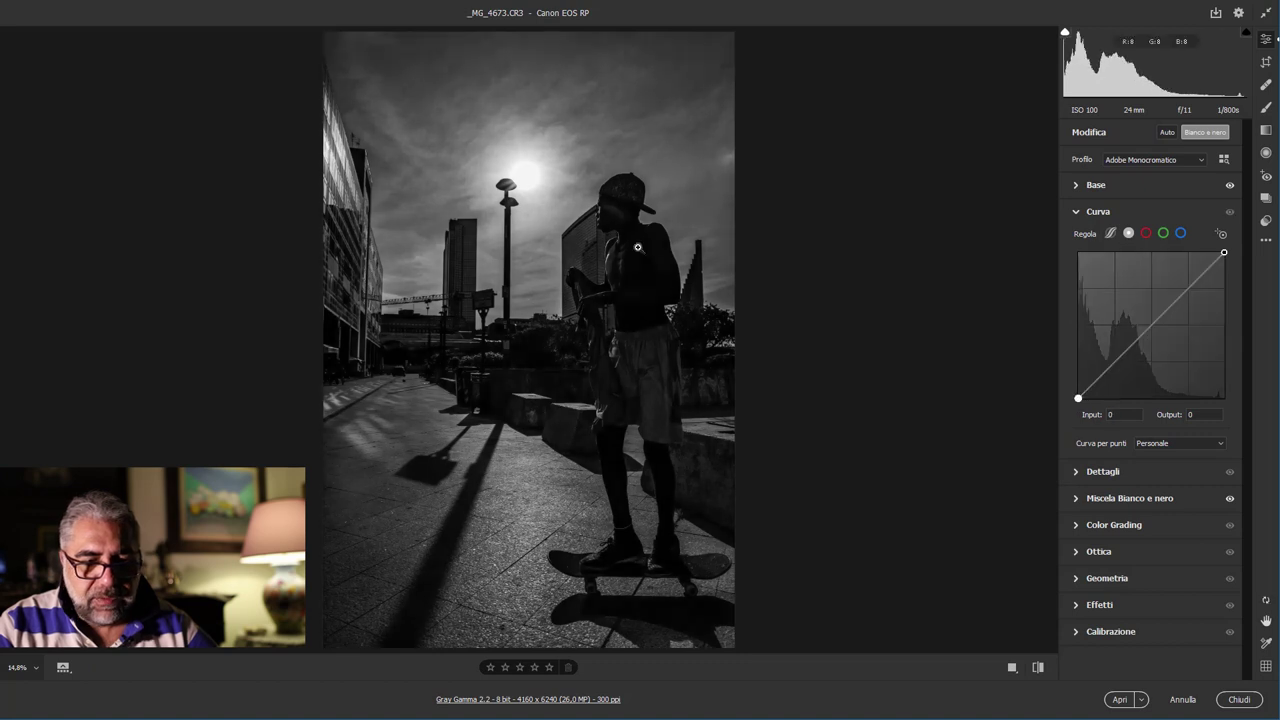
click(636, 196)
click(568, 258)
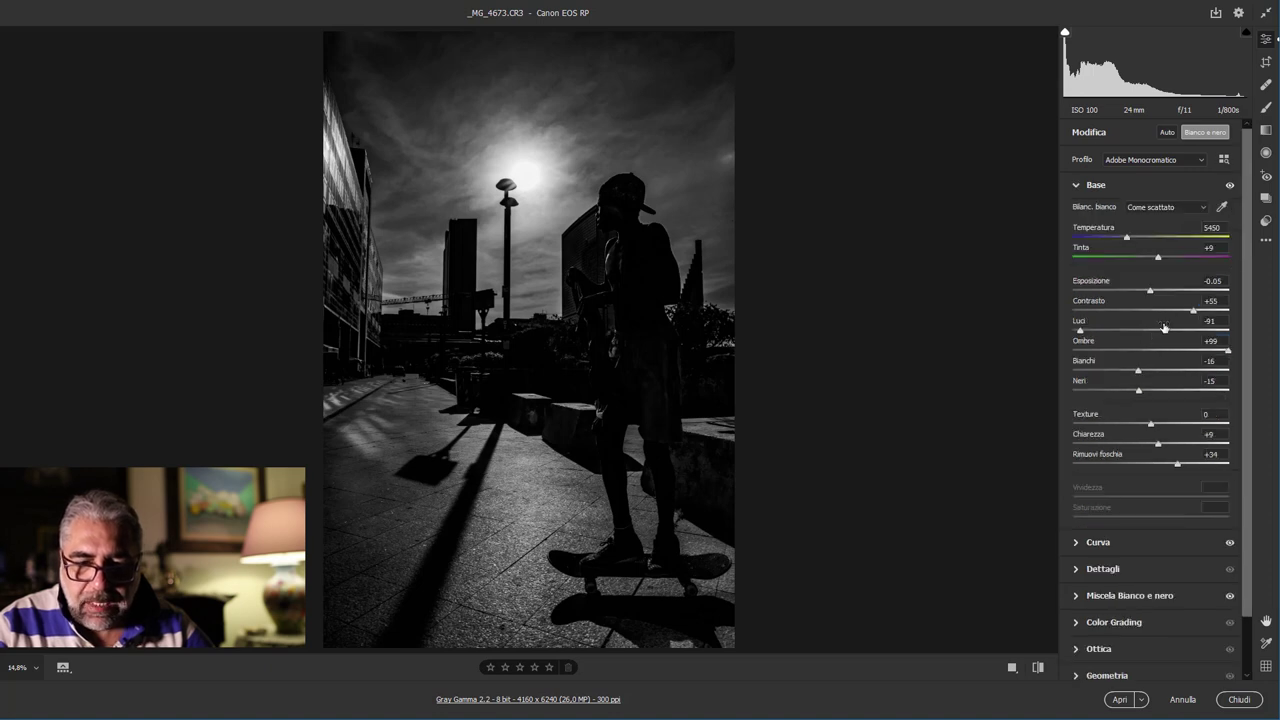
Step: Pull Highlights down to -97 and Whites to -34 in the Basic panel
drag(1079, 336, 1098, 372)
click(1119, 371)
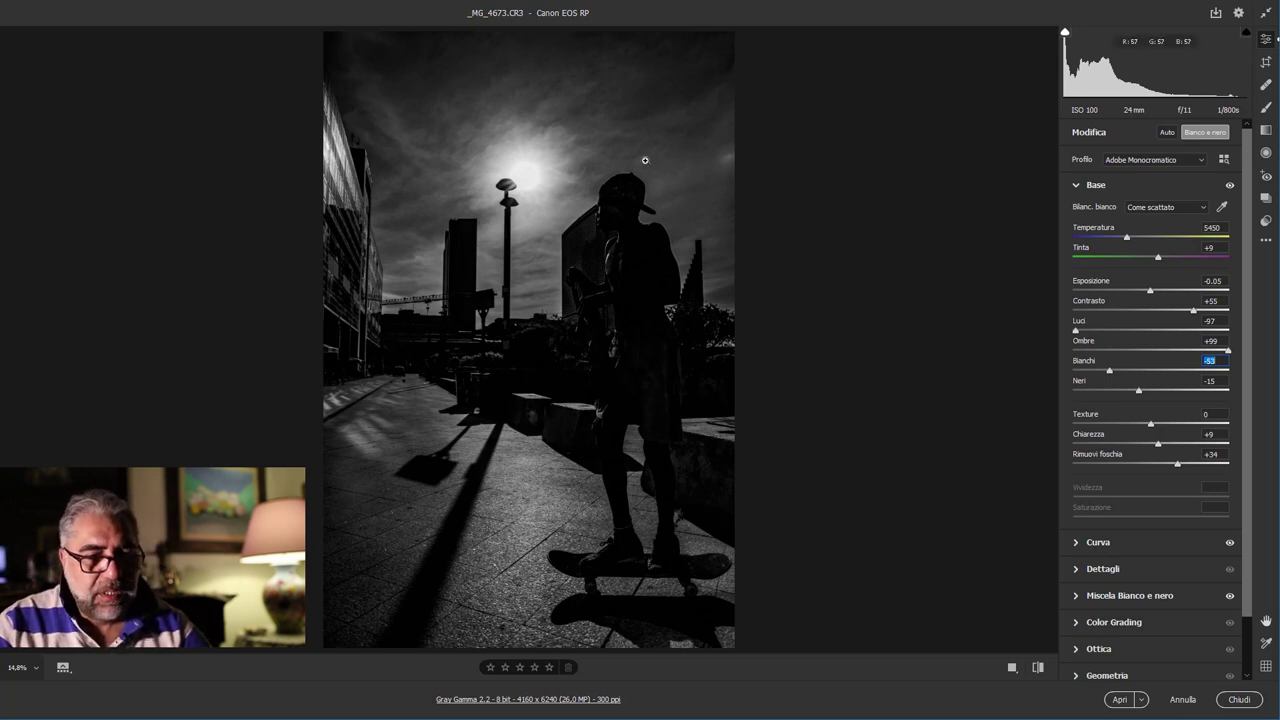
drag(1108, 371, 1110, 372)
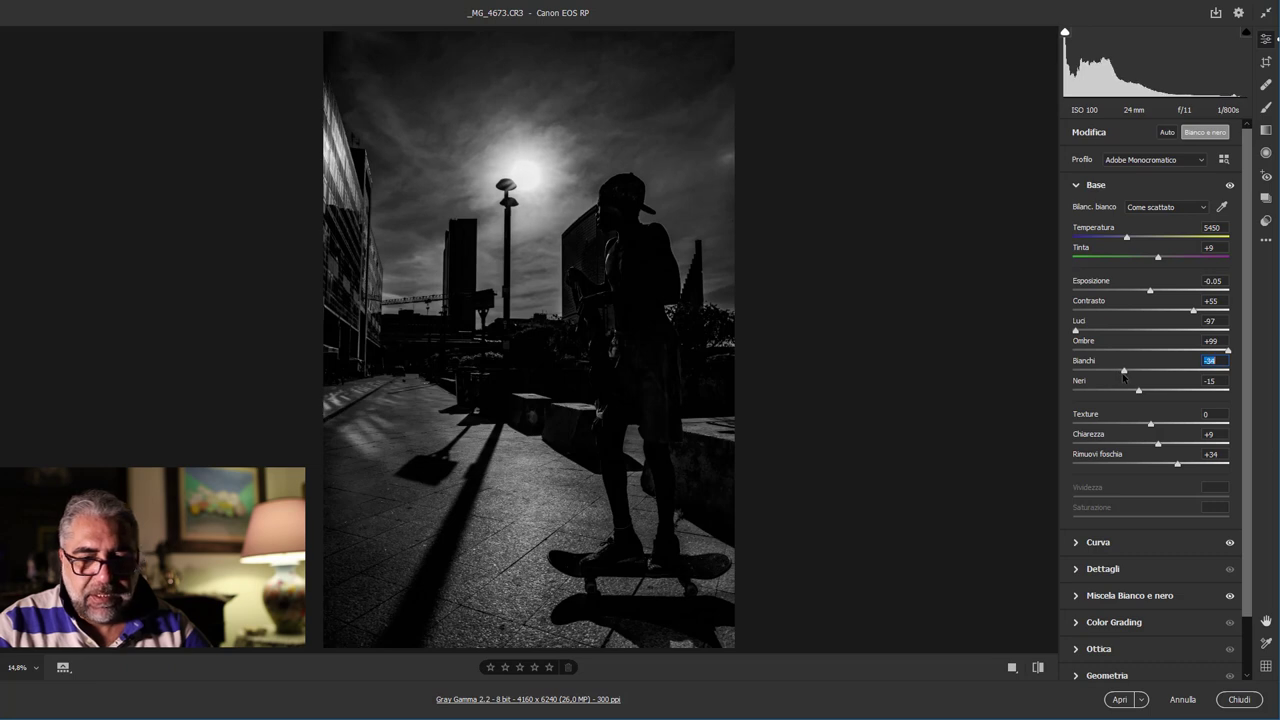
Step: Raise Exposure to +0.15 and zoom in to check the result
drag(1150, 292, 1157, 294)
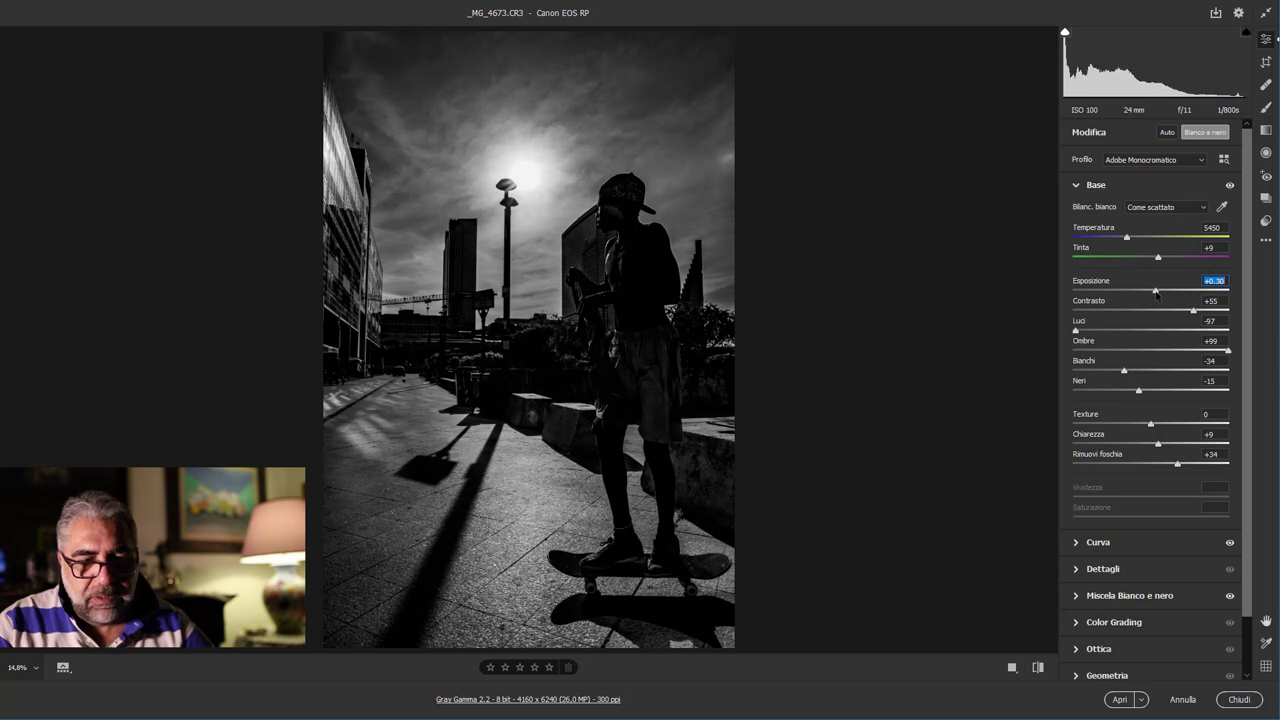
drag(1157, 293, 1155, 293)
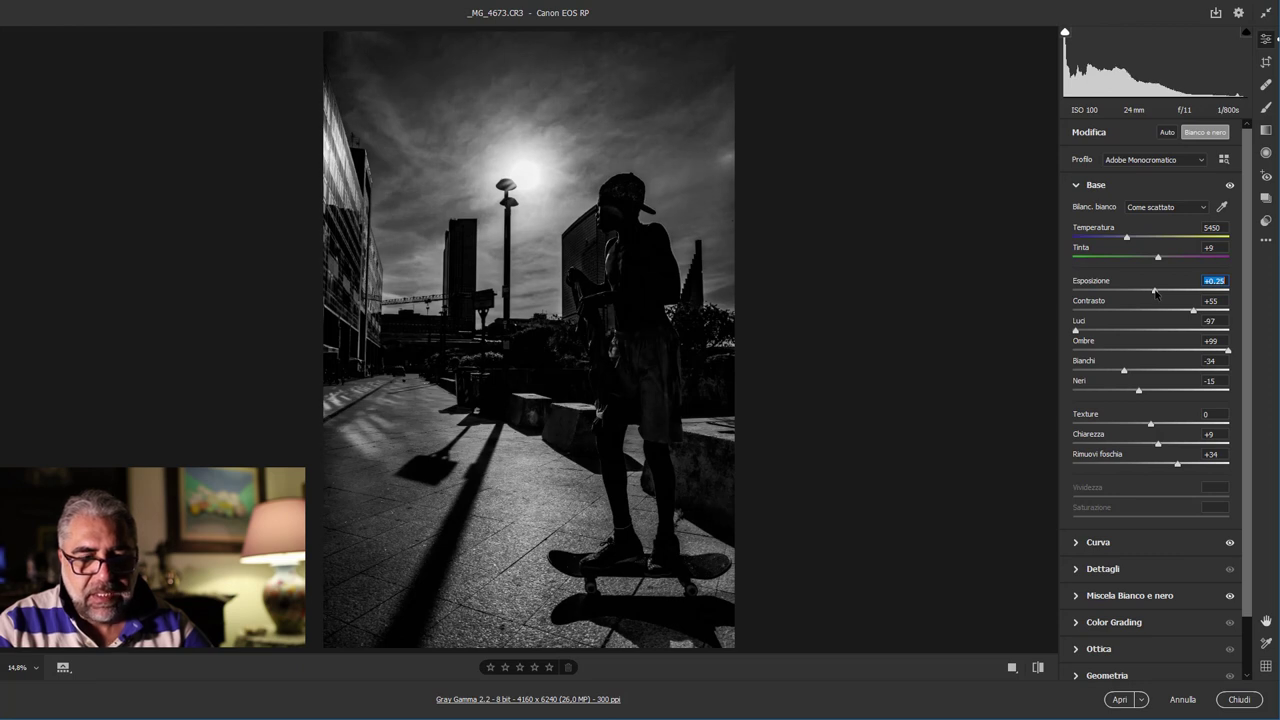
drag(1156, 292, 1154, 292)
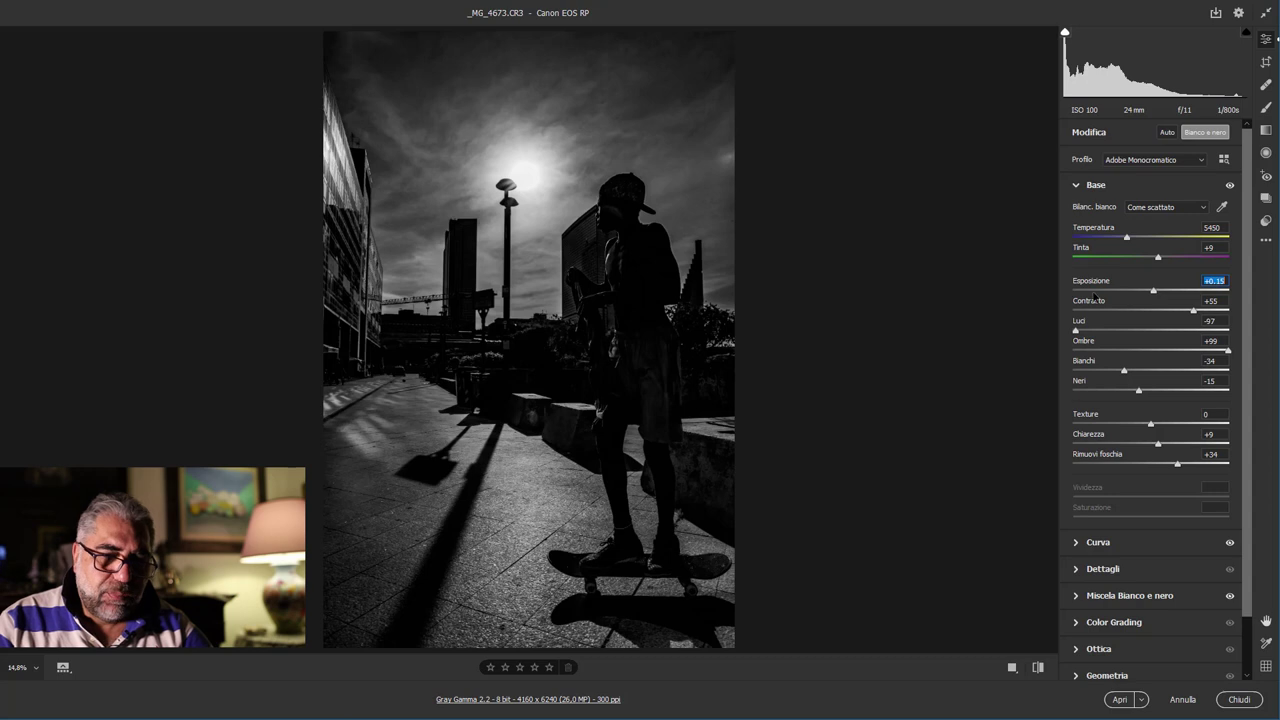
scroll(613, 255, up, 2)
scroll(696, 271, up, 5)
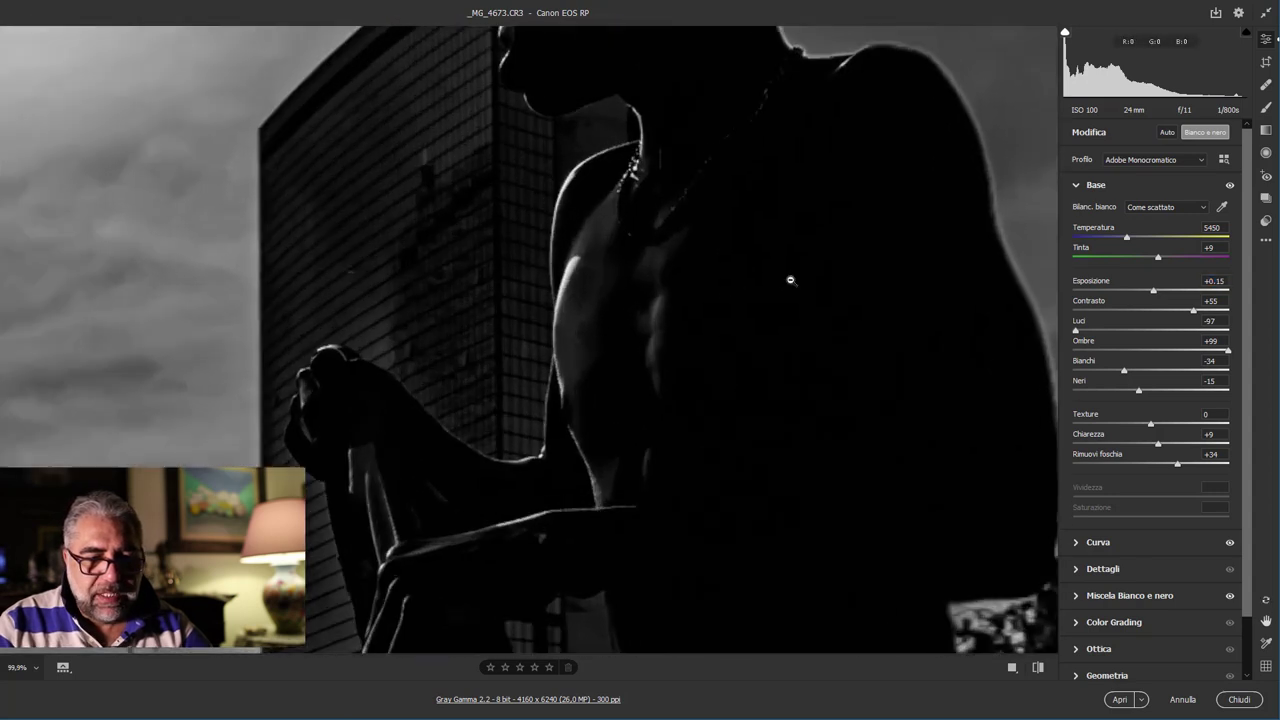
scroll(585, 262, down, 3)
scroll(570, 271, down, 4)
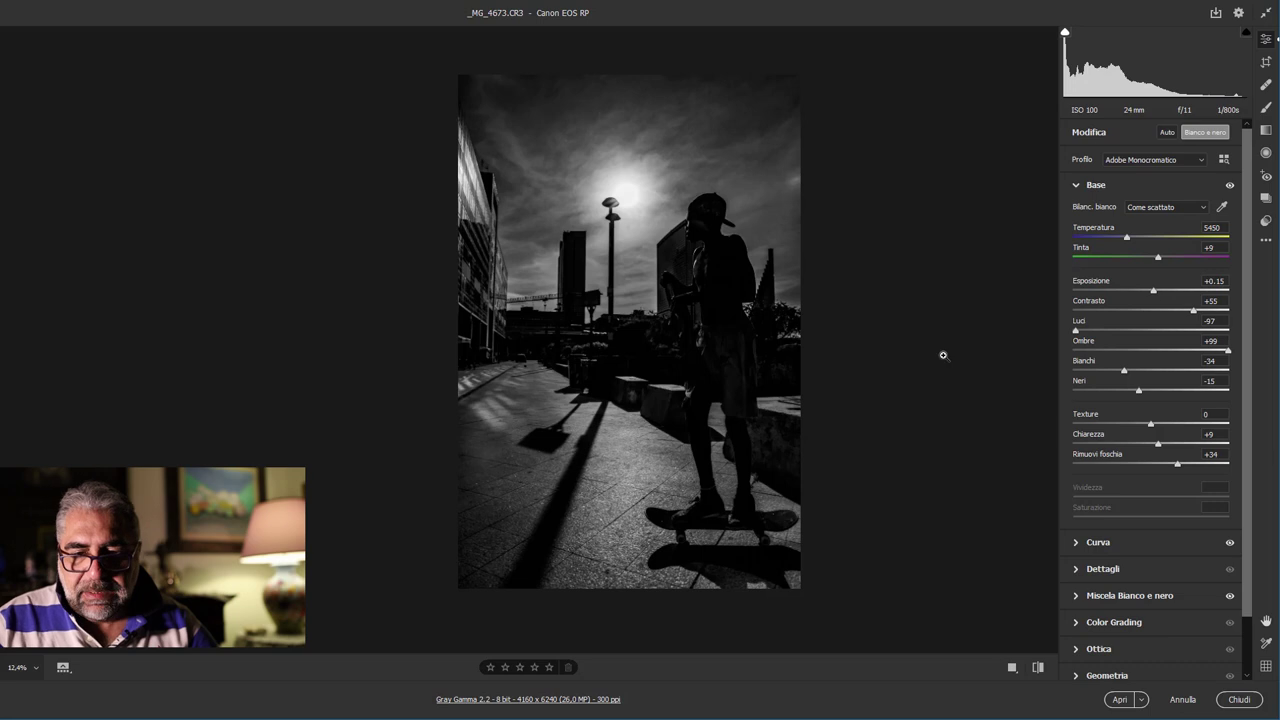
Step: Draw a rotated, narrowed radial filter ellipse centred over the skateboarder
click(1266, 155)
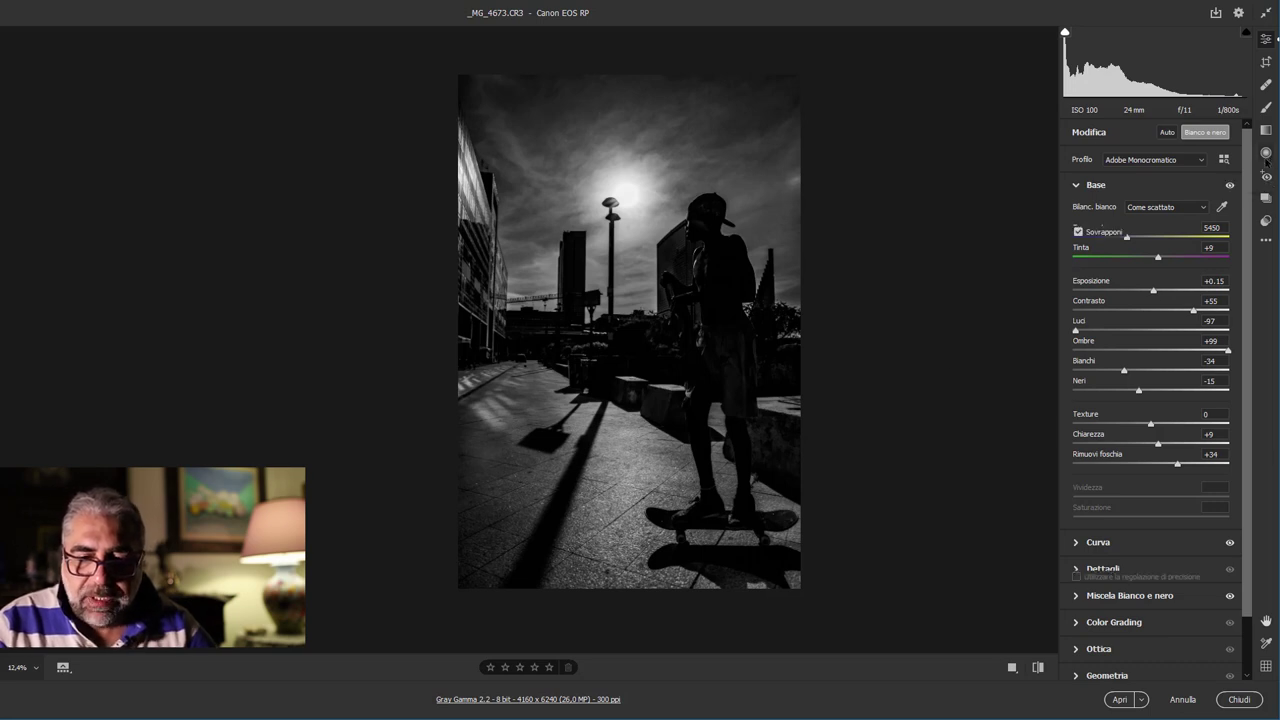
drag(603, 343, 707, 543)
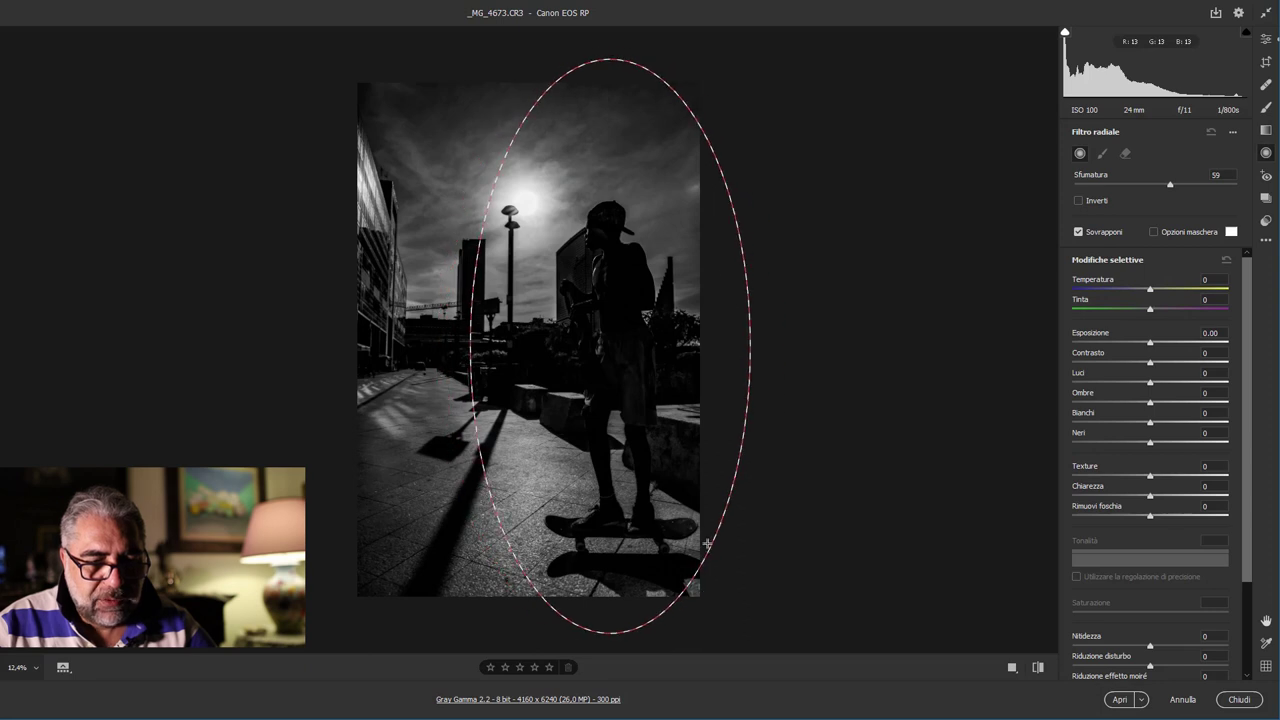
drag(655, 73, 668, 62)
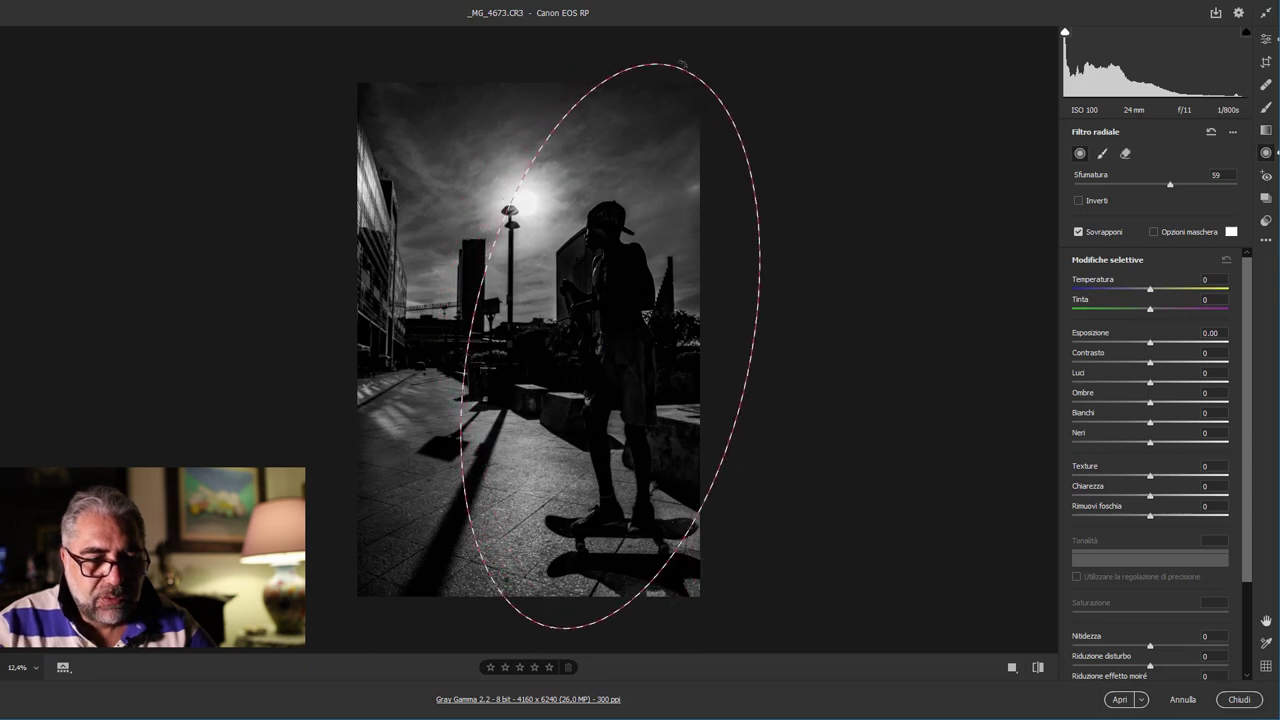
mouse_move(610, 347)
mouse_down()
mouse_move(632, 396)
mouse_move(628, 383)
mouse_up()
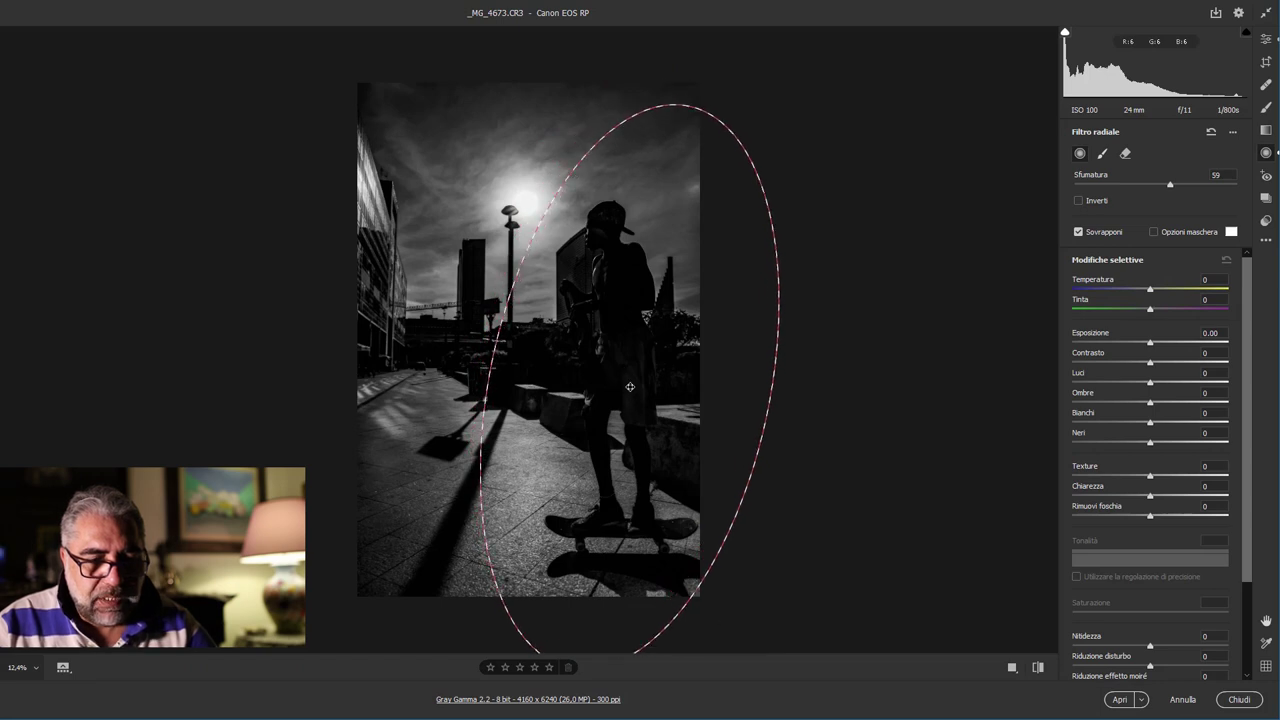
drag(766, 411, 740, 405)
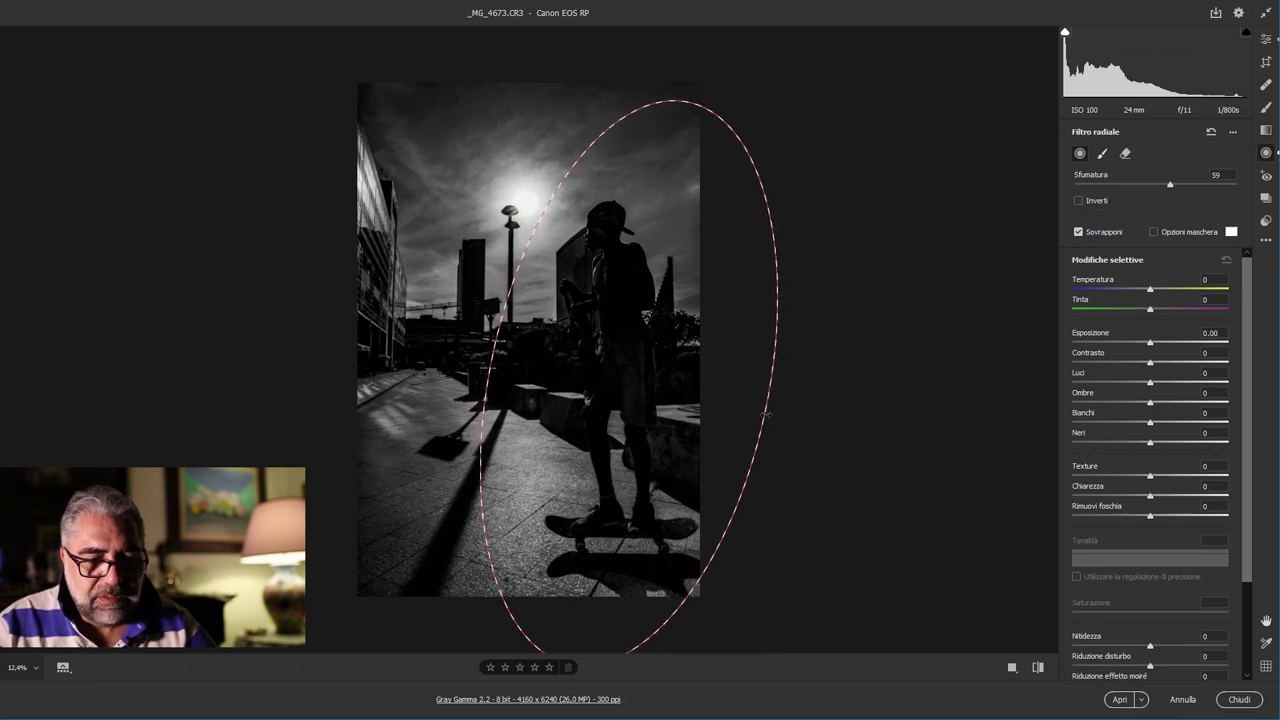
drag(628, 384, 618, 383)
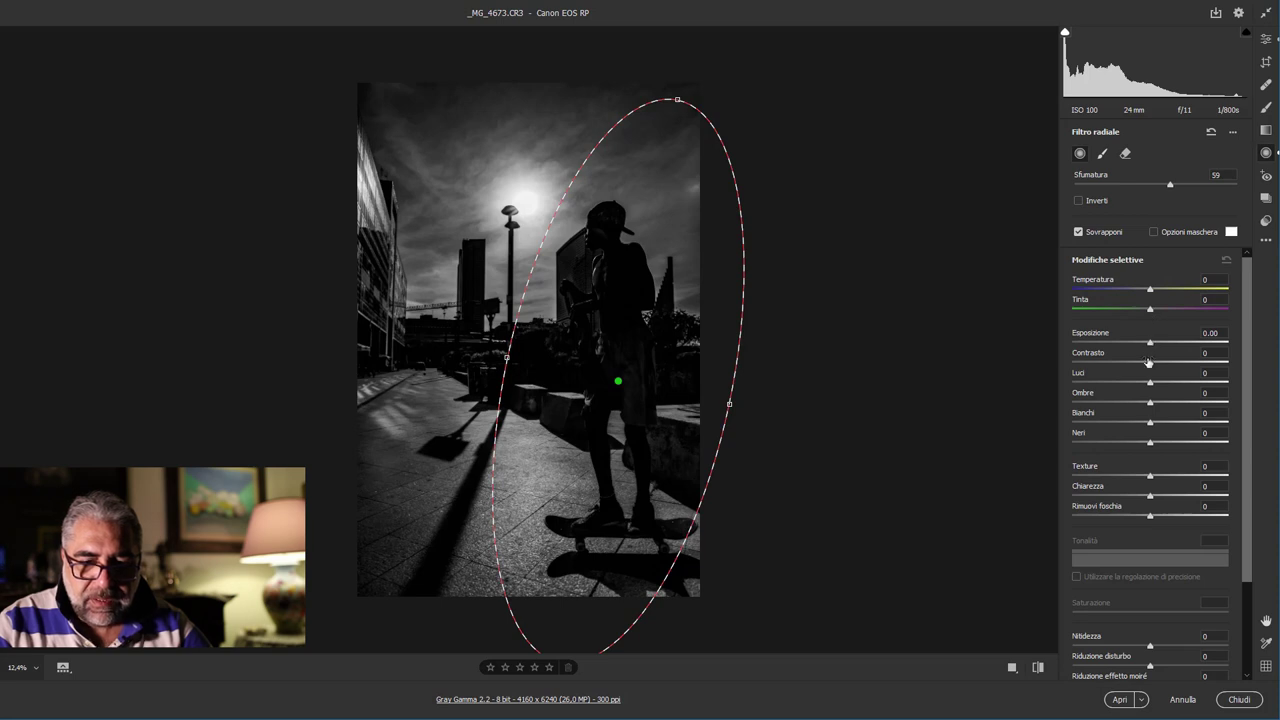
Step: Give the radial mask Exposure +1.25, Dehaze +13 and Clarity +3
drag(1150, 343, 1167, 343)
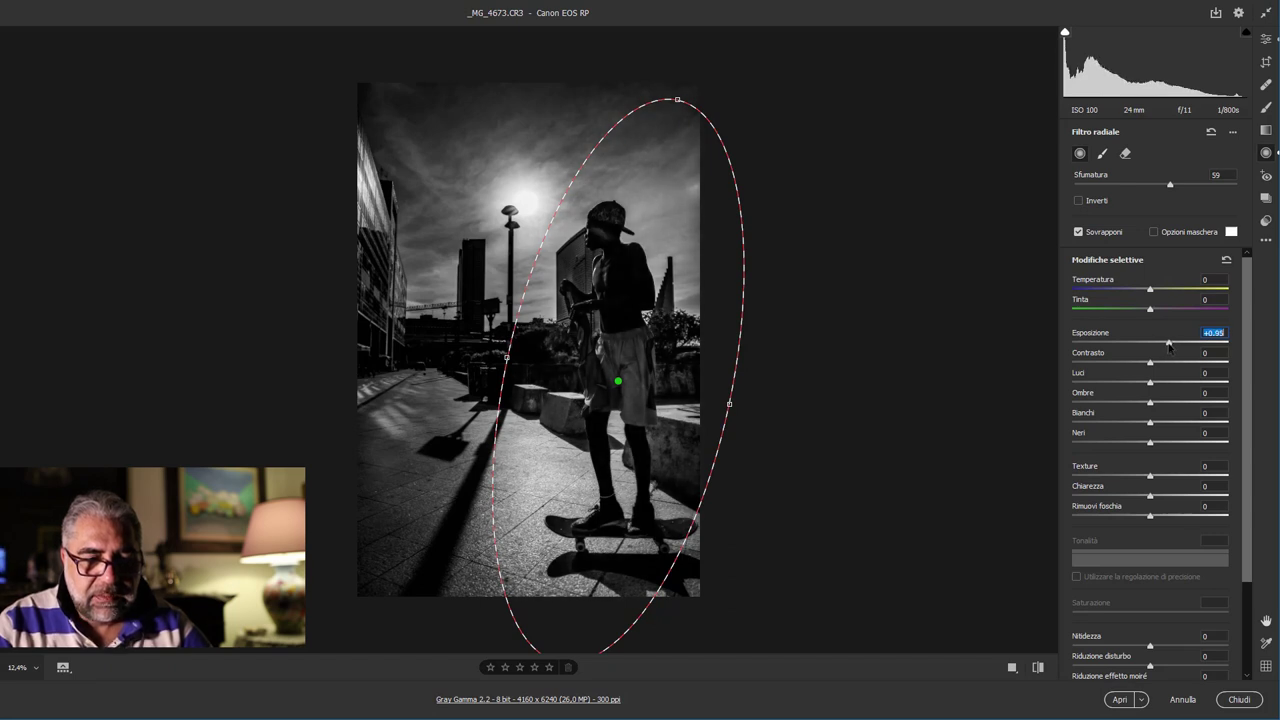
drag(1169, 344, 1174, 344)
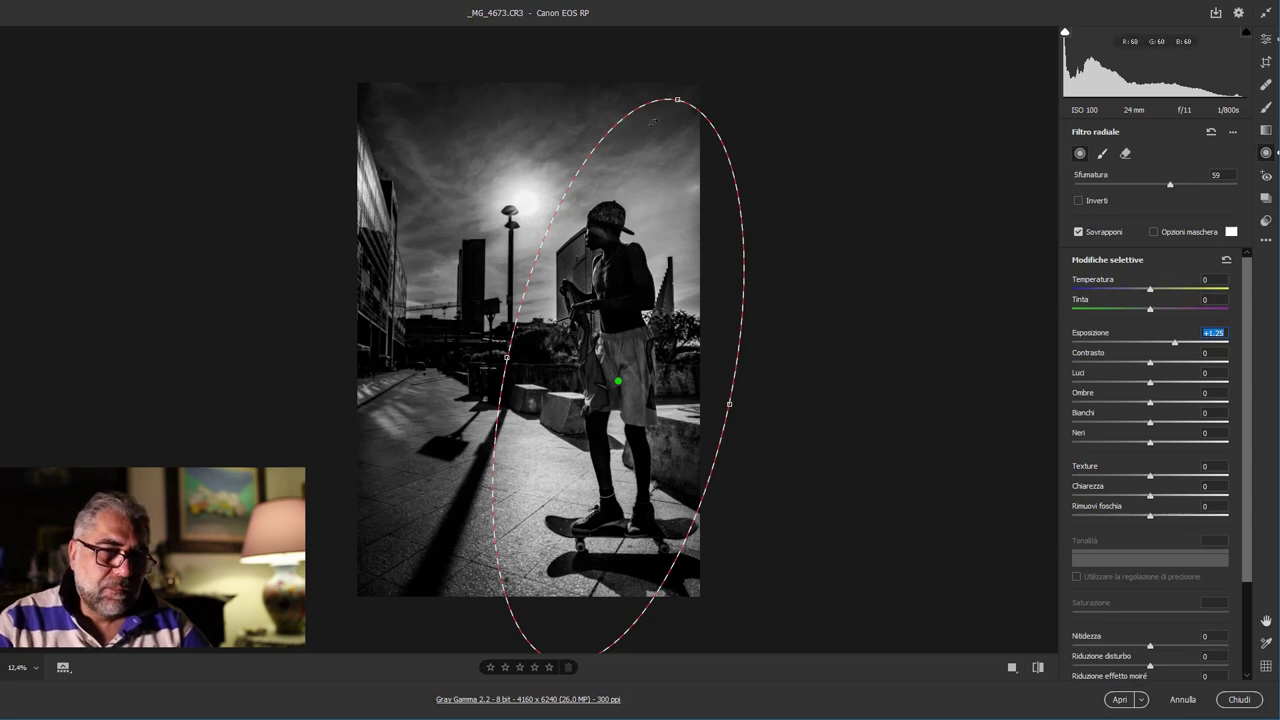
drag(619, 381, 619, 377)
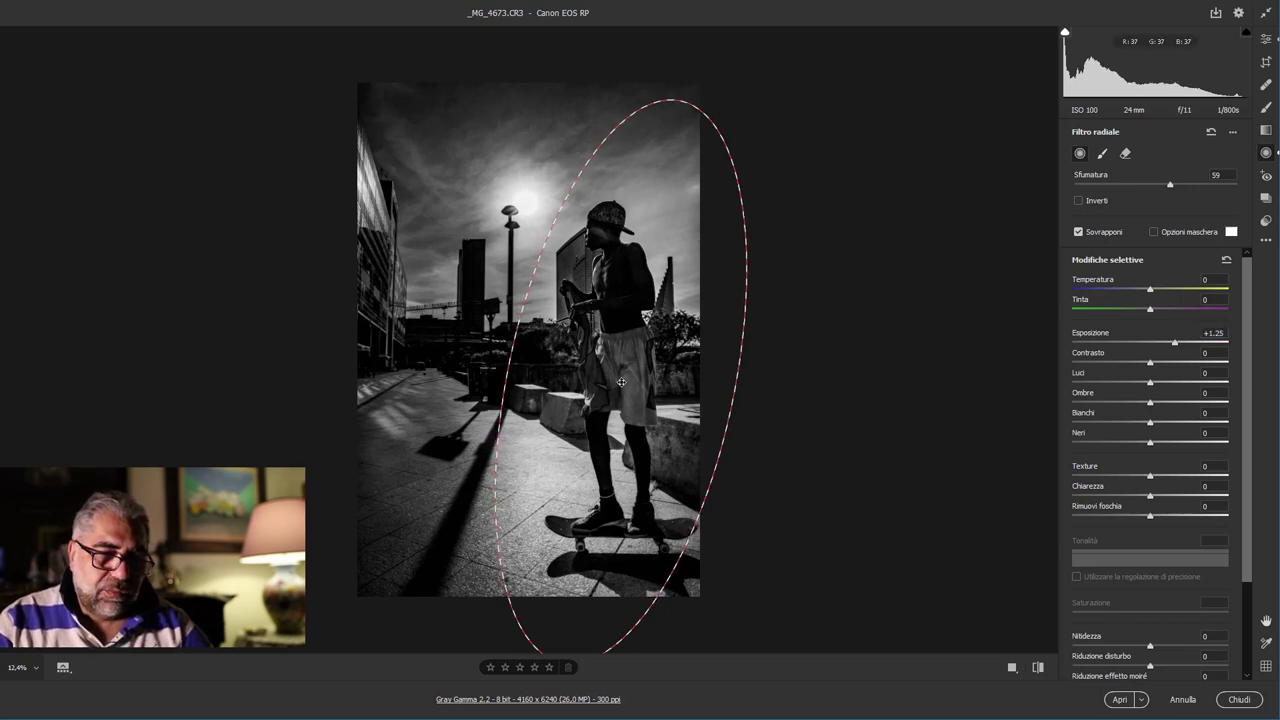
click(1149, 516)
mouse_move(1153, 516)
mouse_down()
mouse_move(1170, 516)
mouse_move(1109, 513)
mouse_move(1155, 512)
mouse_up()
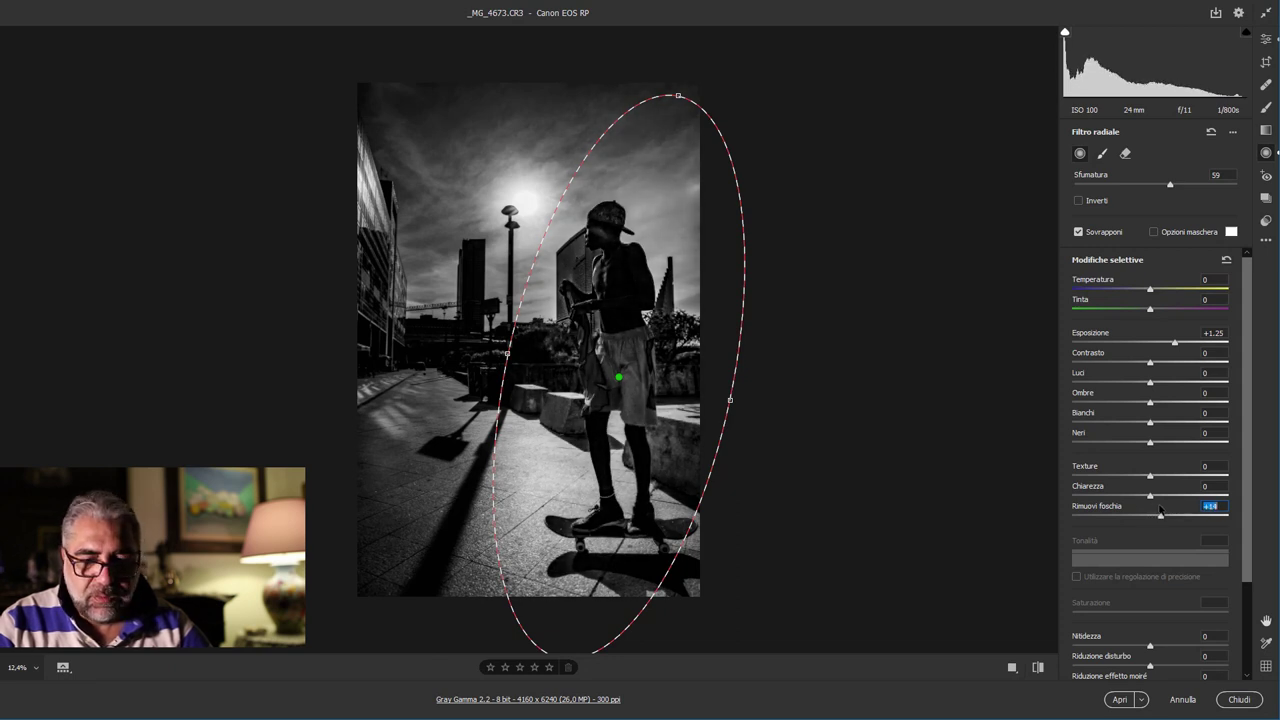
key(Down)
drag(1151, 500, 1154, 501)
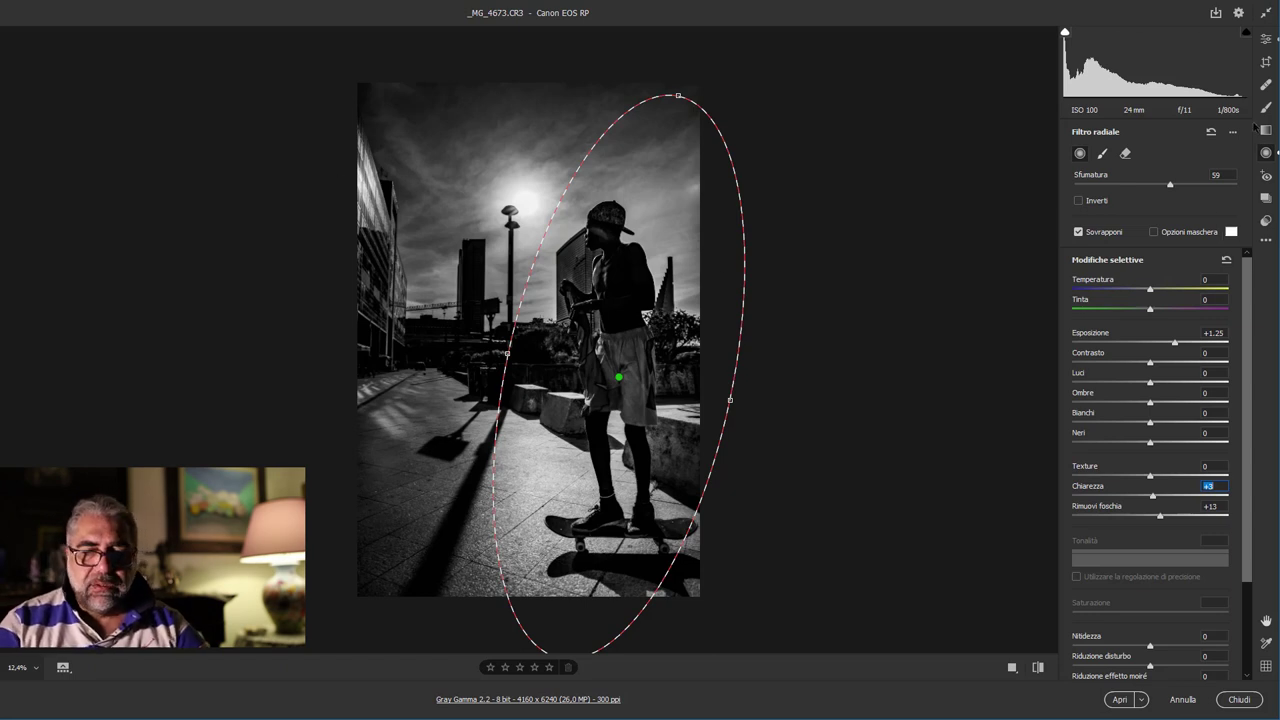
Step: Return to the main edit panel, reopen Basic and lower global Exposure to +0.05
click(1266, 38)
scroll(1128, 542, down, 2)
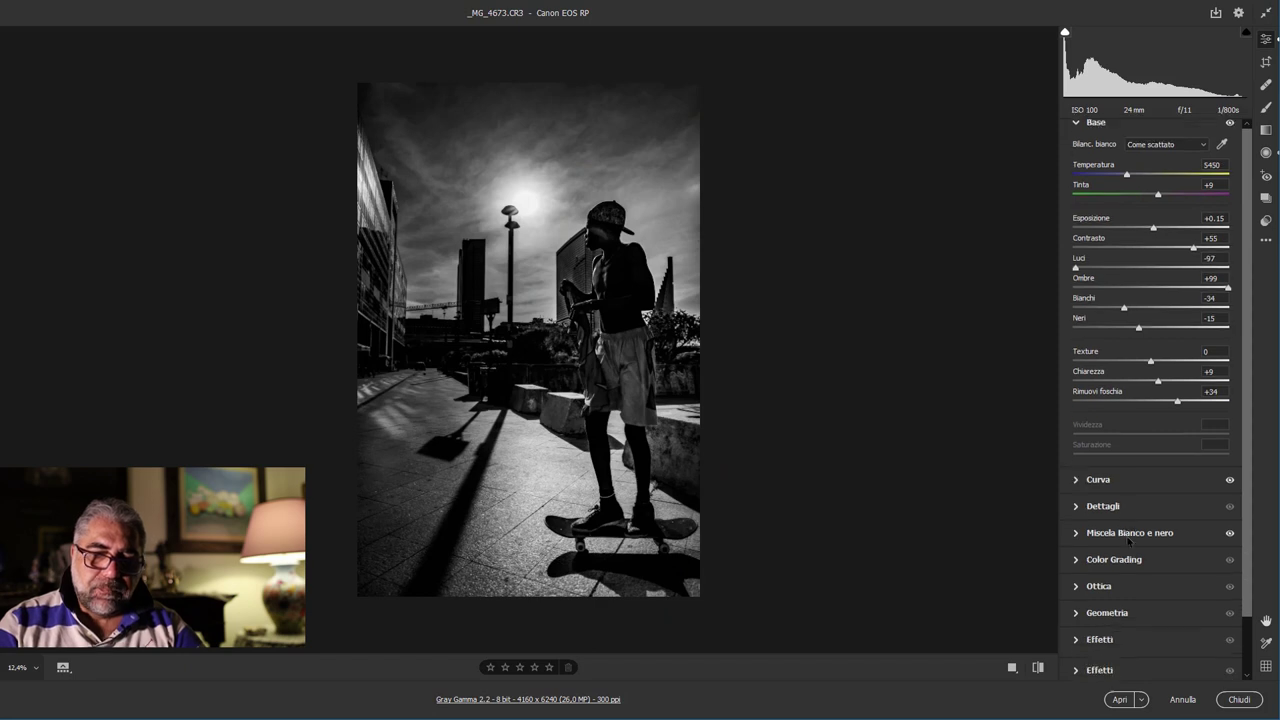
click(1079, 535)
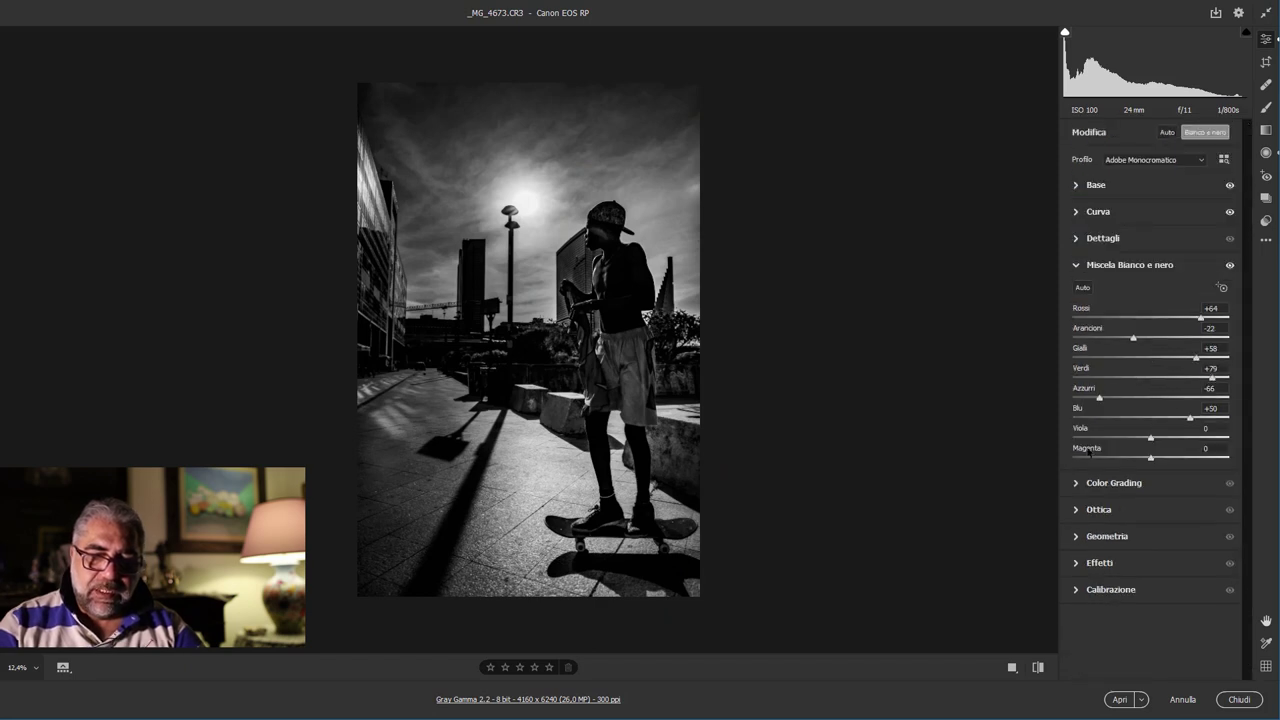
click(1077, 266)
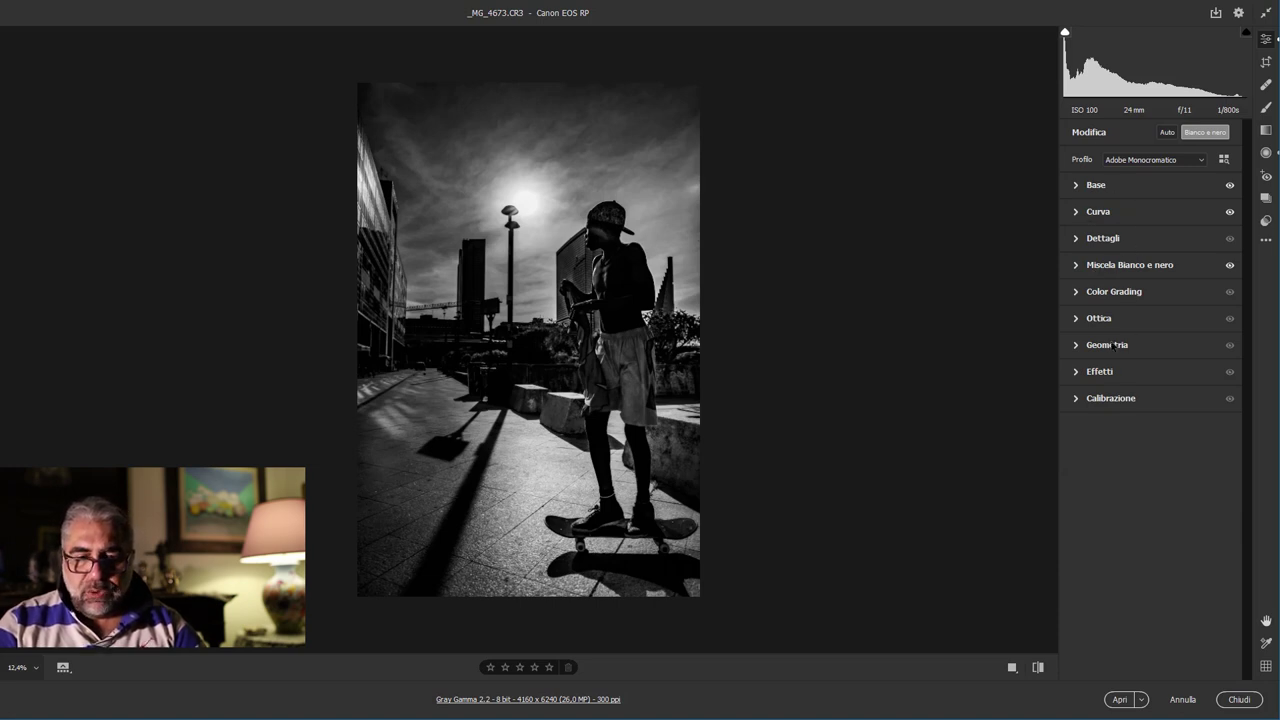
click(1078, 186)
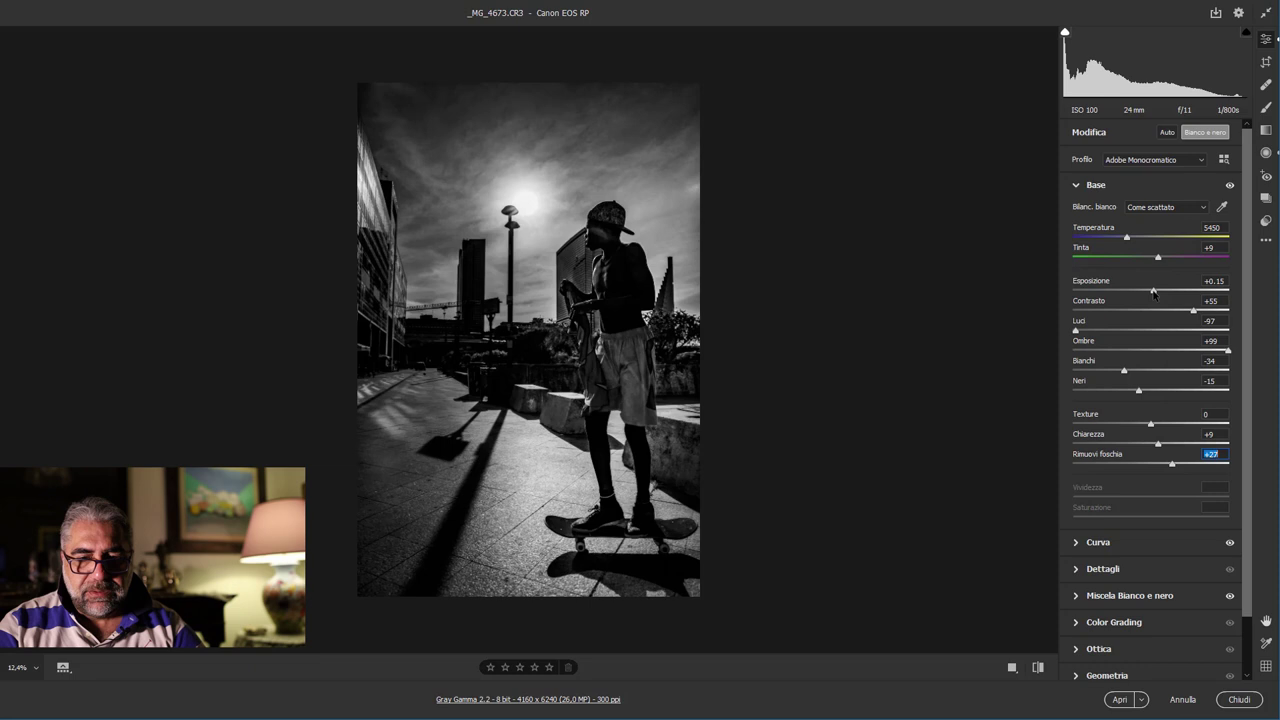
drag(1153, 291, 1151, 291)
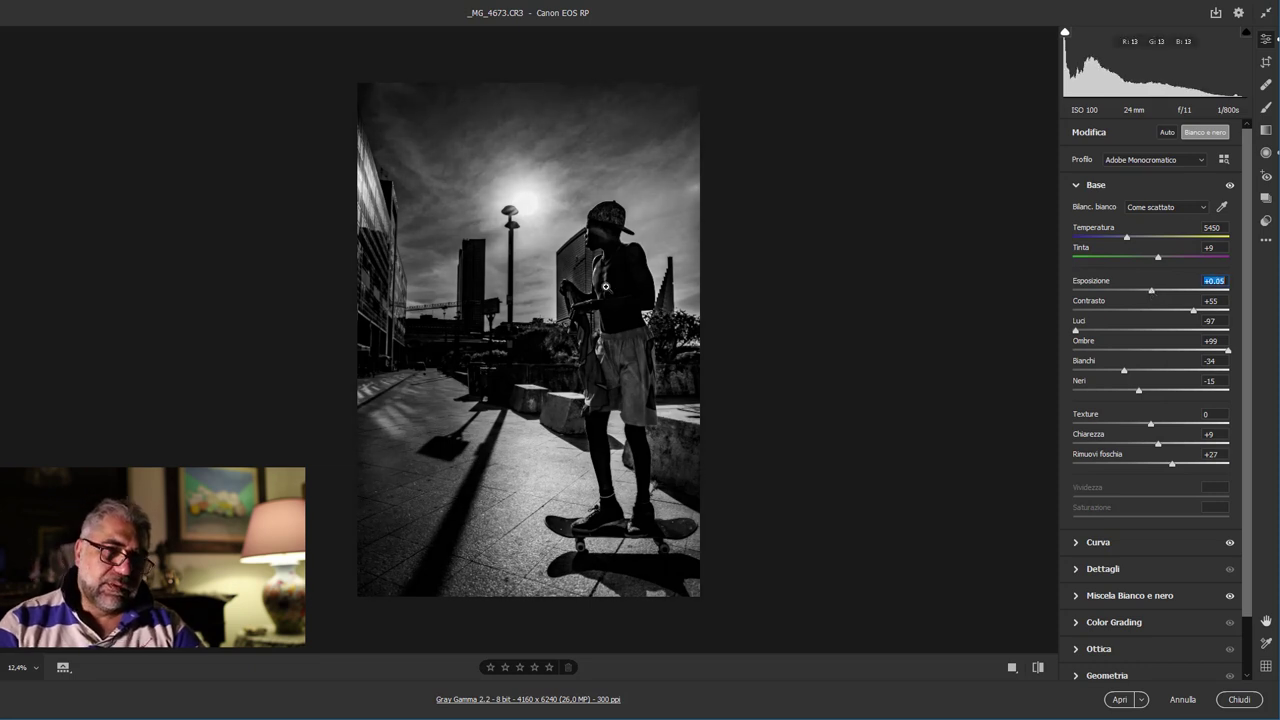
Step: Zoom to 100% on the neck area and compare the edit with the original colour shot
scroll(622, 362, up, 3)
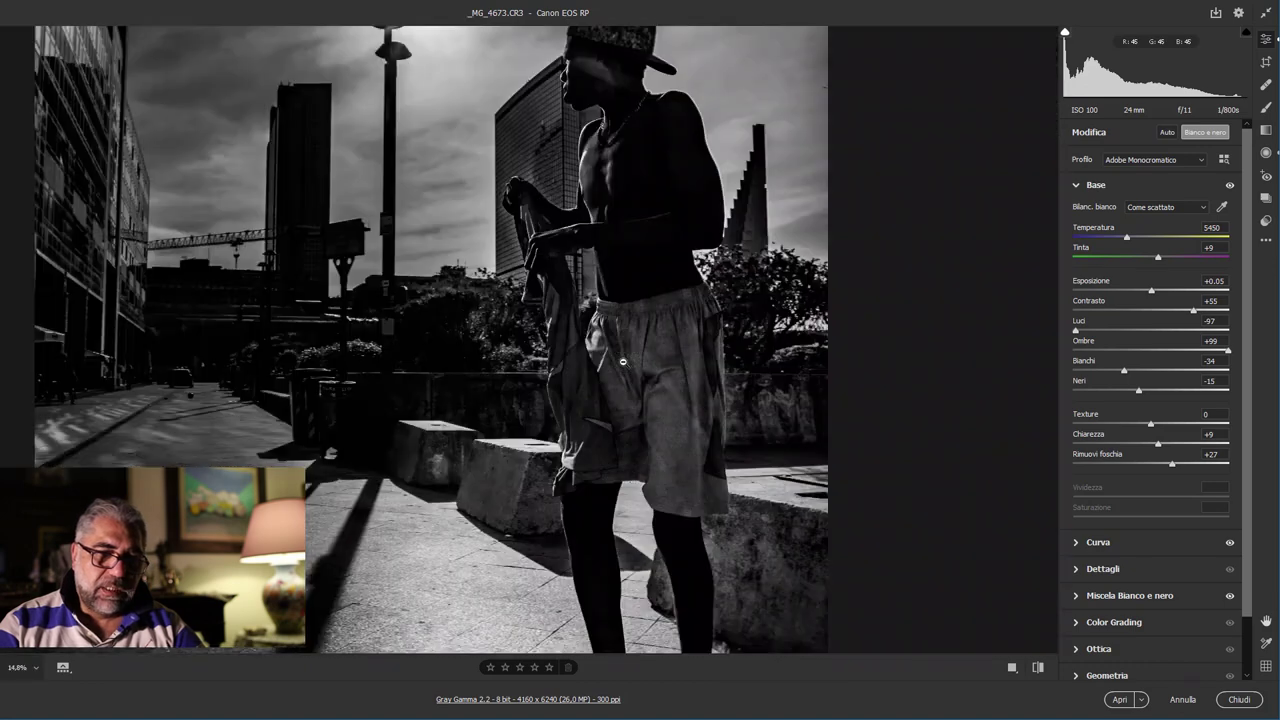
key(ctrl+0)
click(619, 244)
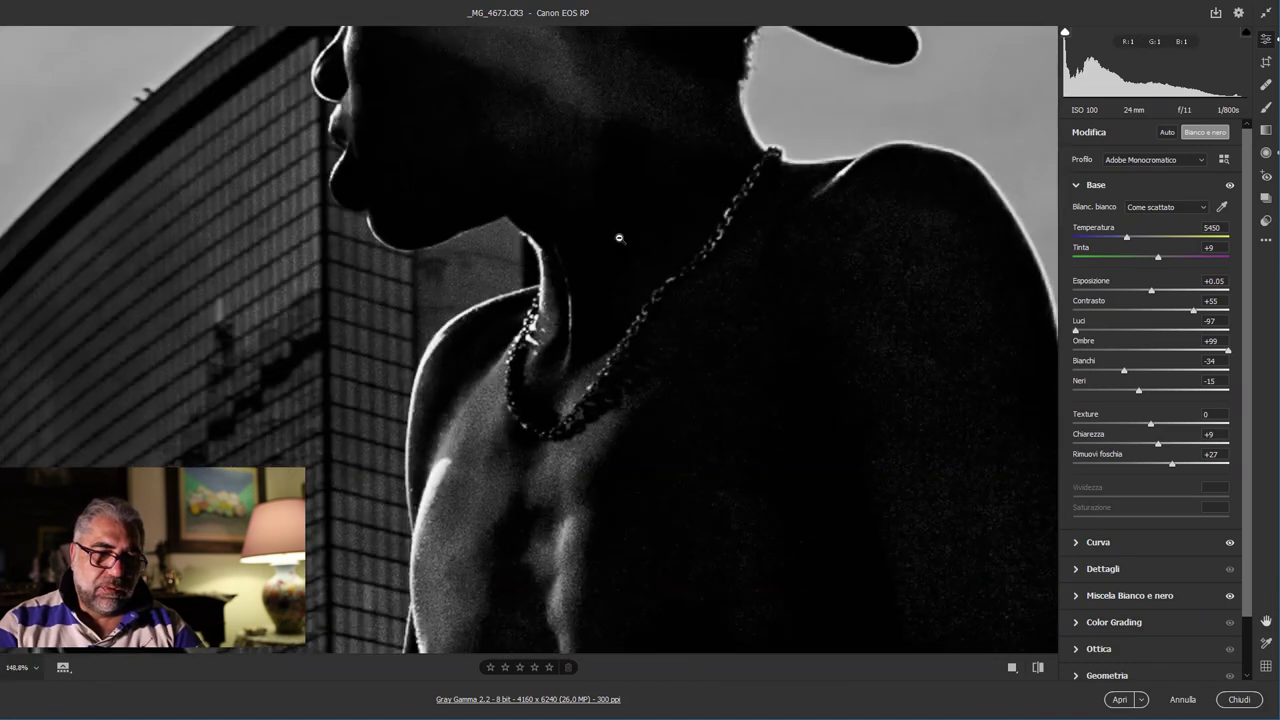
click(790, 532)
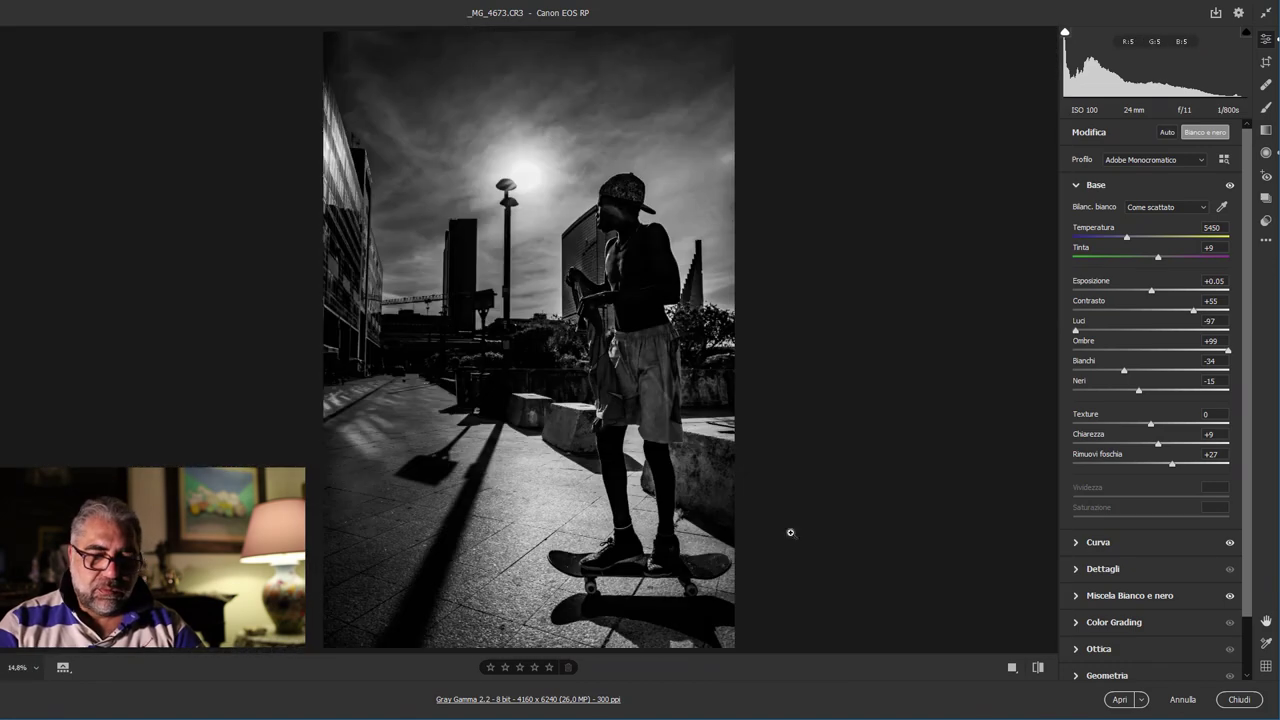
click(1038, 668)
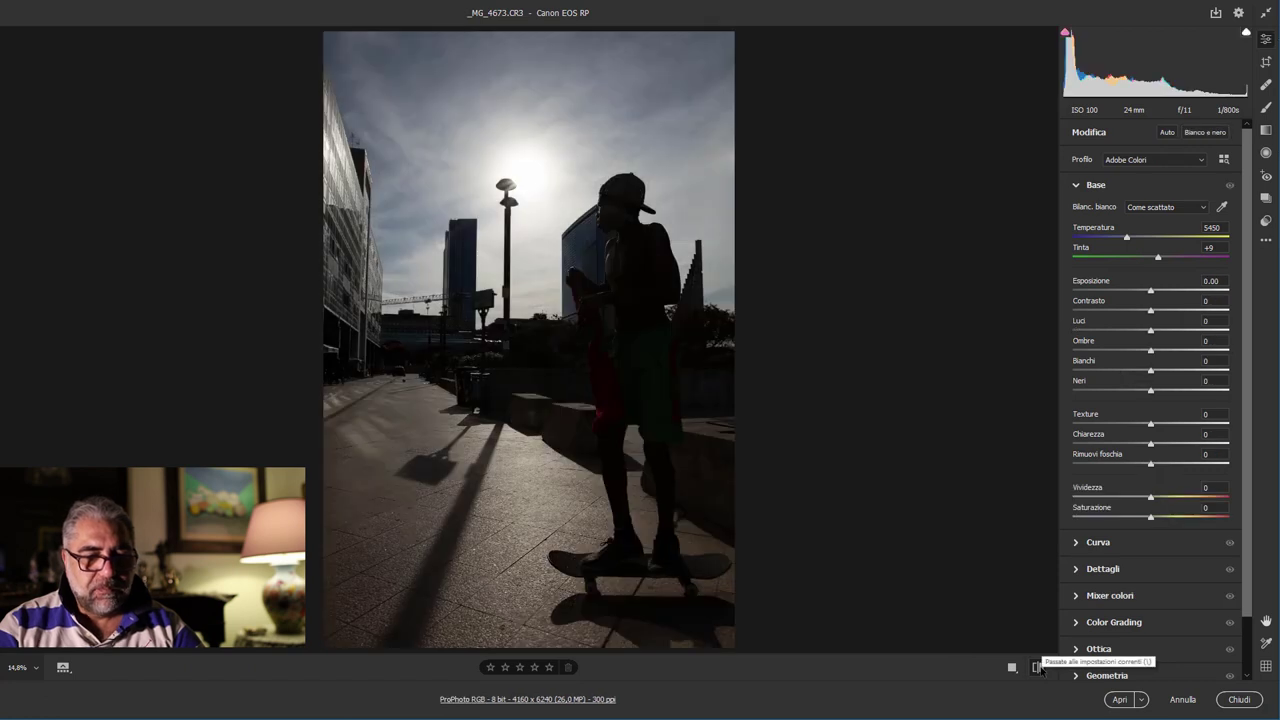
click(1039, 668)
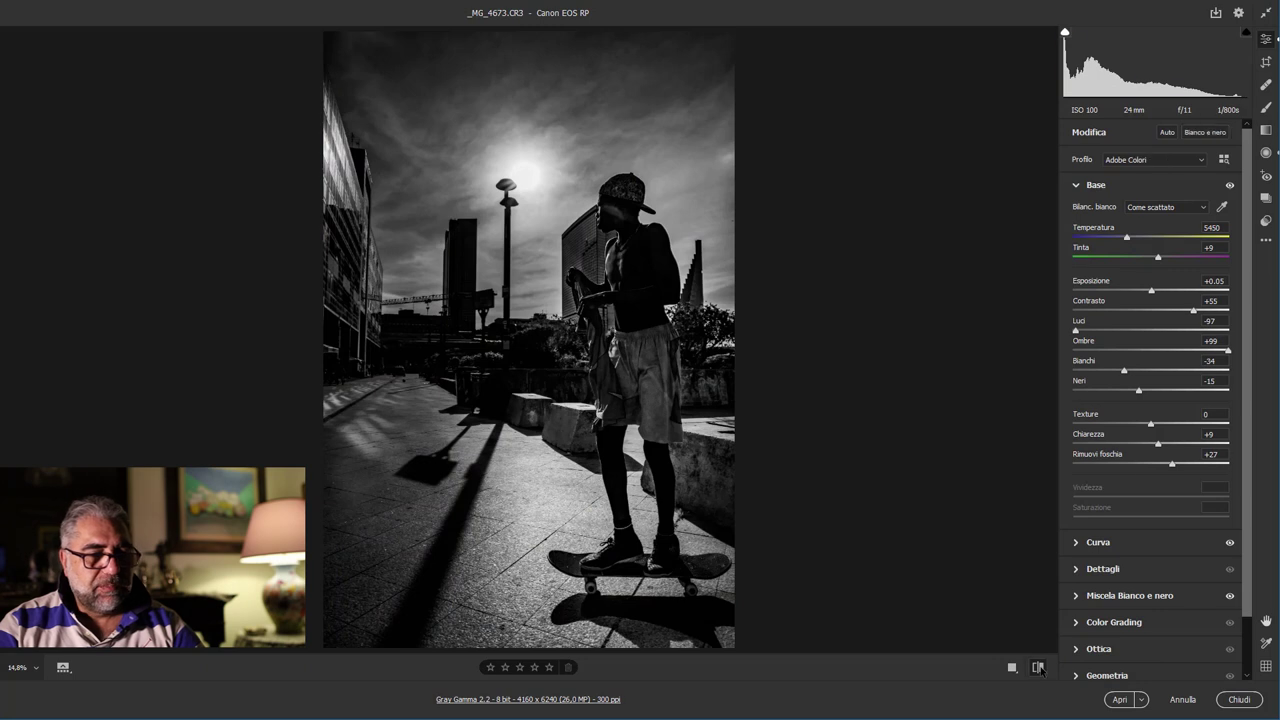
click(1039, 668)
click(1039, 668)
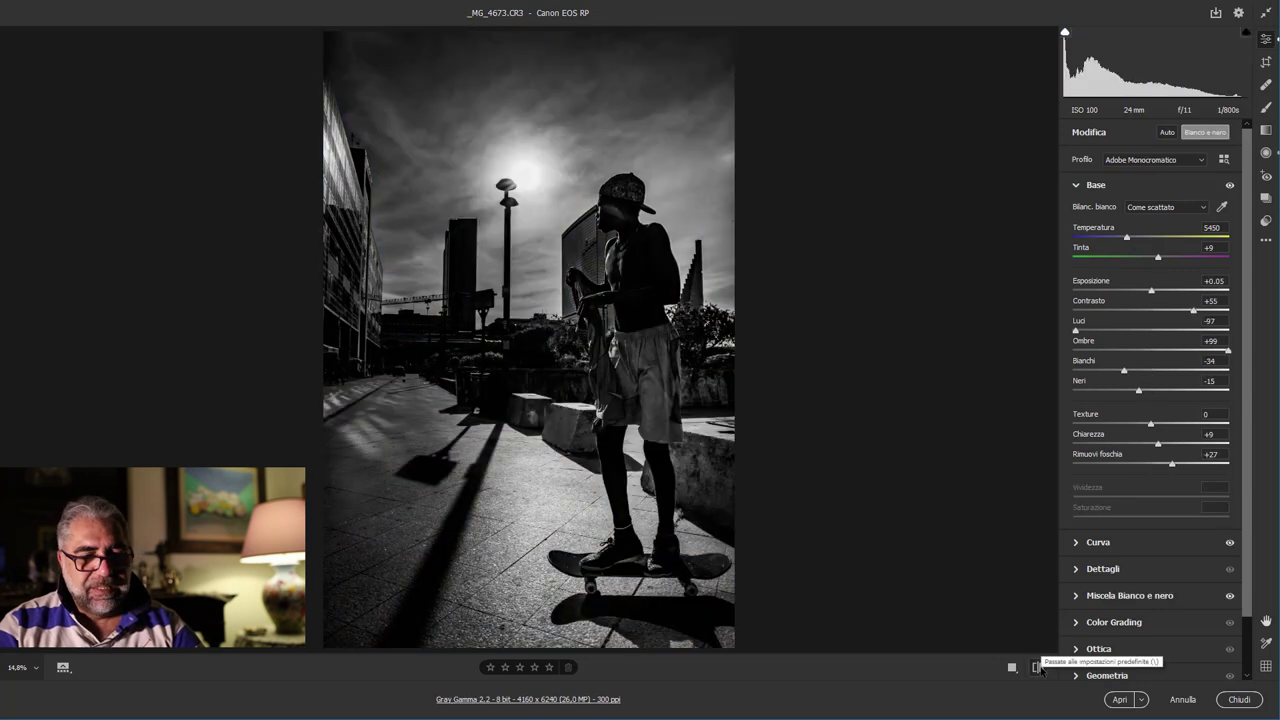
Step: Compare before/after on the skater's face and cap, then expand the Black & White Mix
click(608, 215)
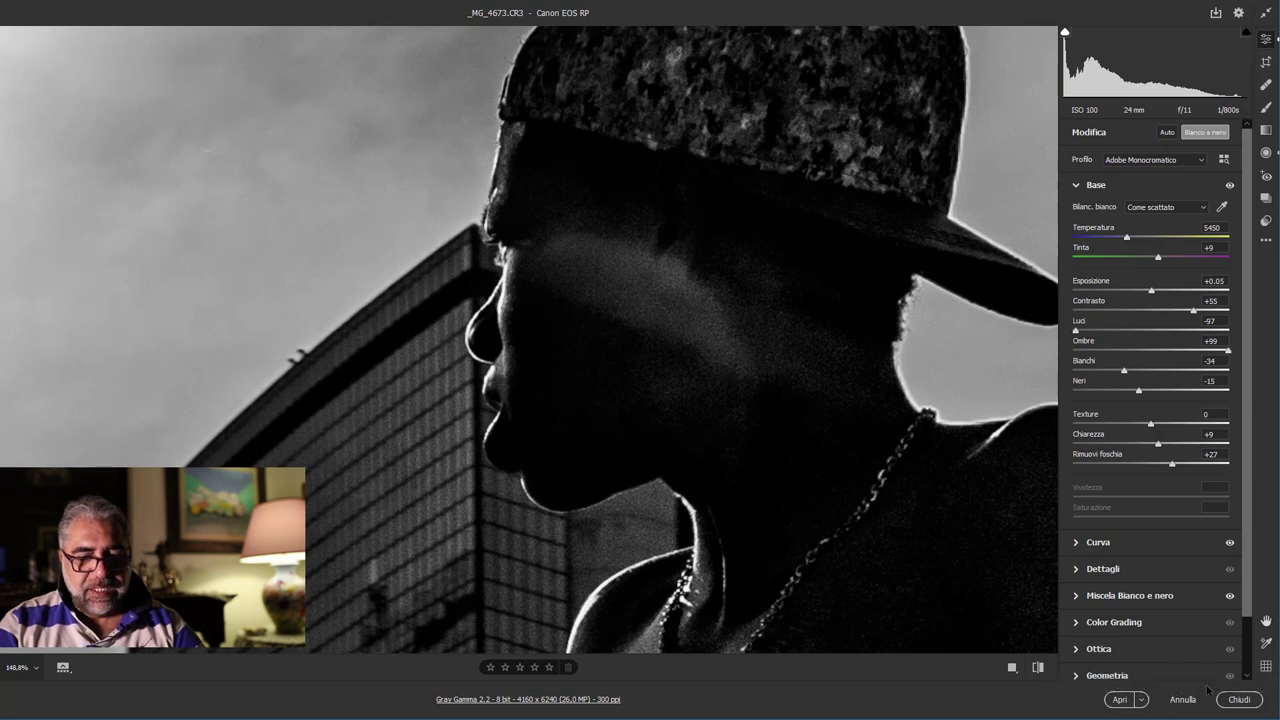
click(1039, 668)
click(1039, 668)
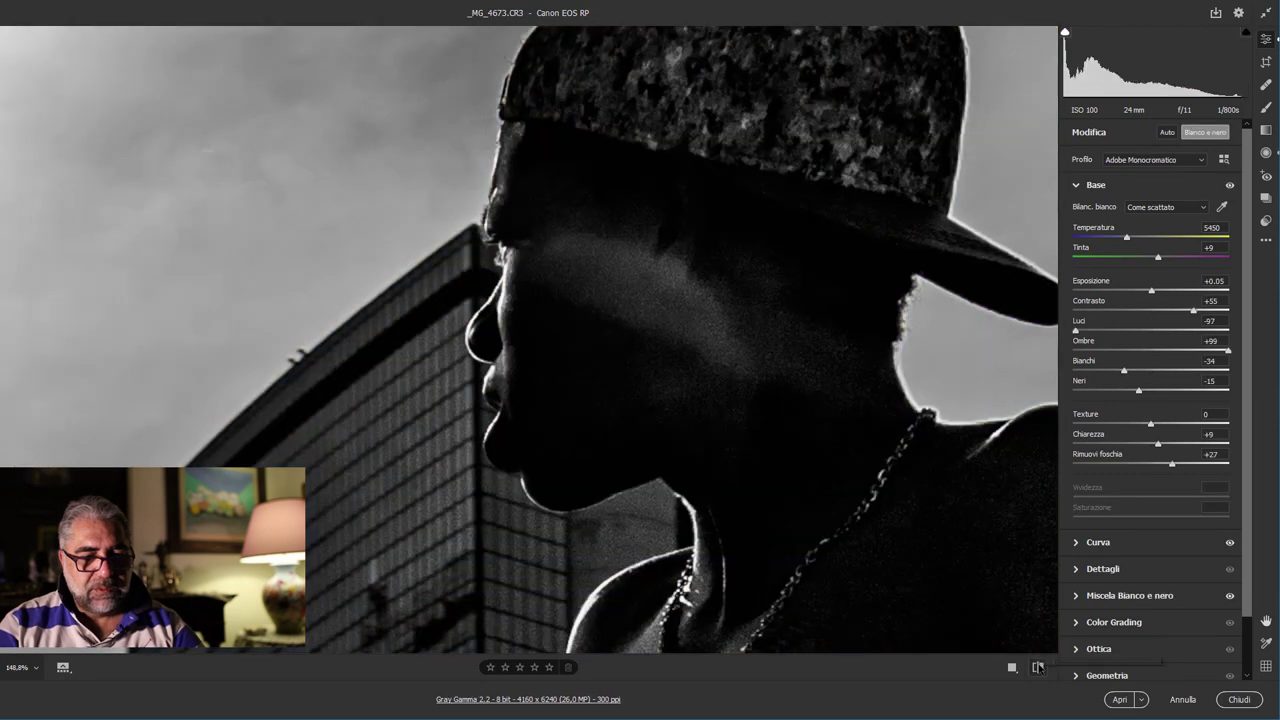
click(1039, 668)
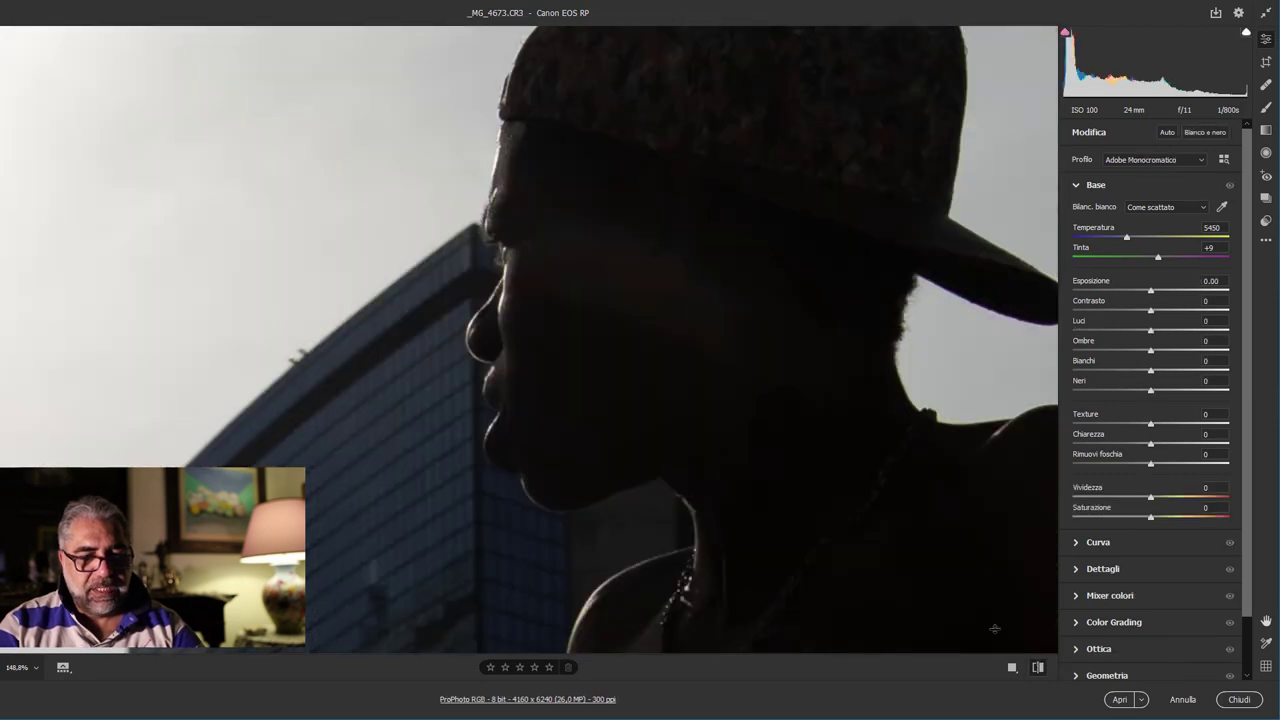
click(1039, 668)
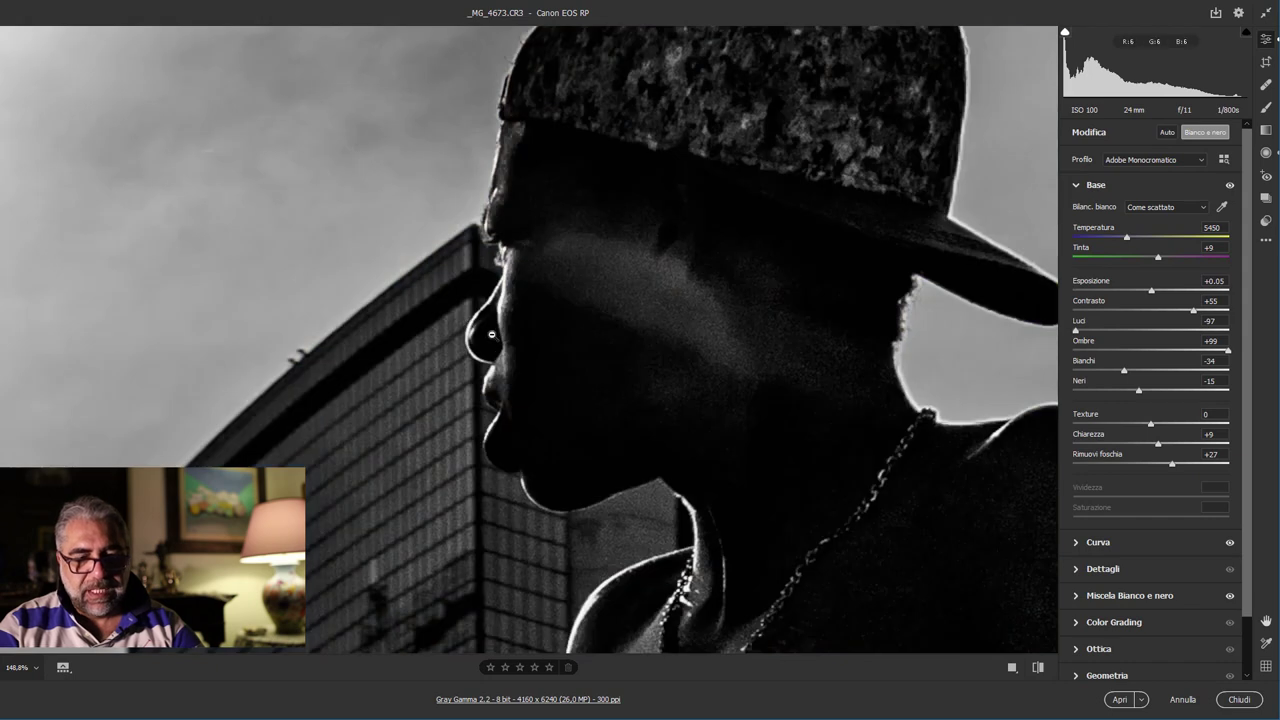
click(491, 334)
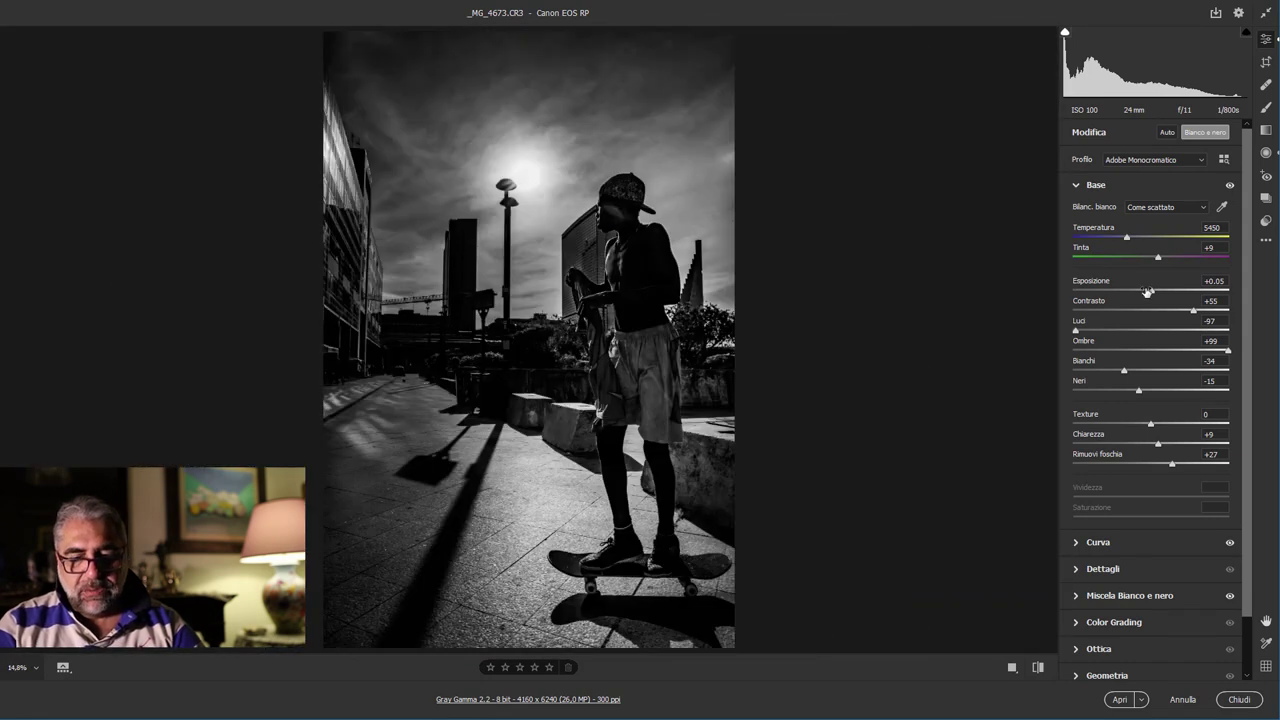
click(1077, 597)
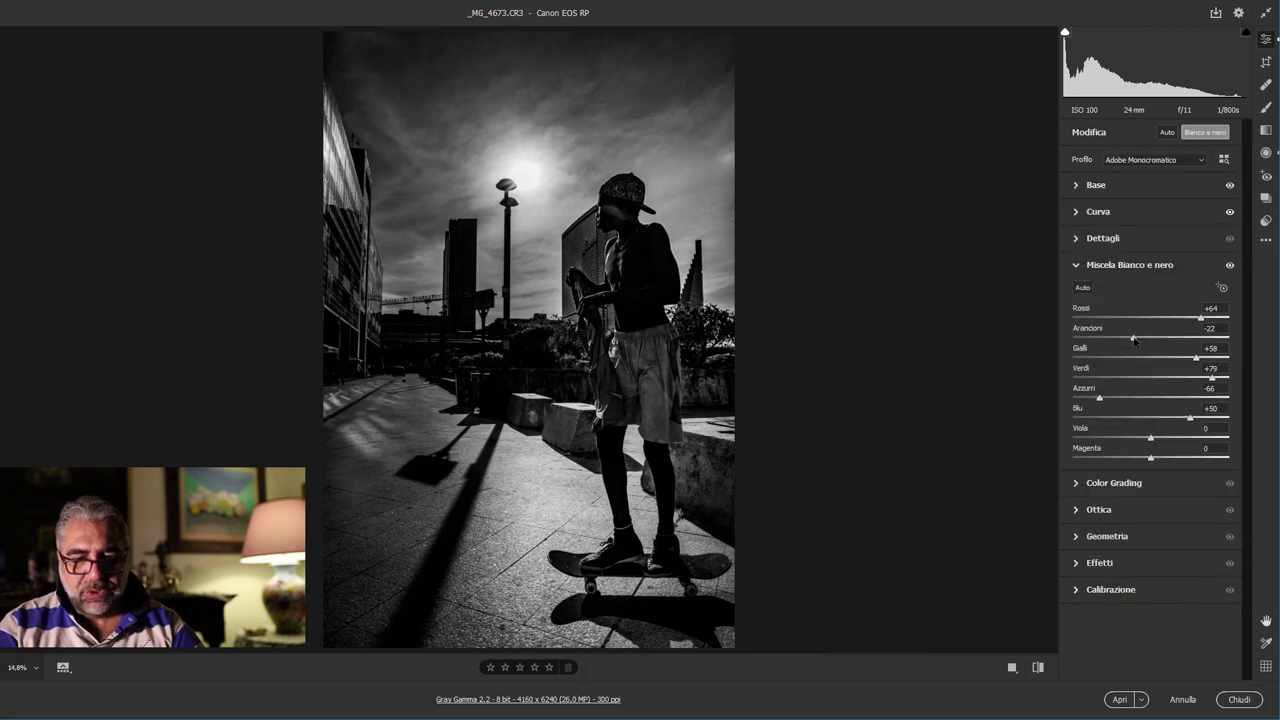
Step: Set the black-and-white mix to Oranges -33, Reds +64 and Yellows +42
drag(1134, 339, 1188, 343)
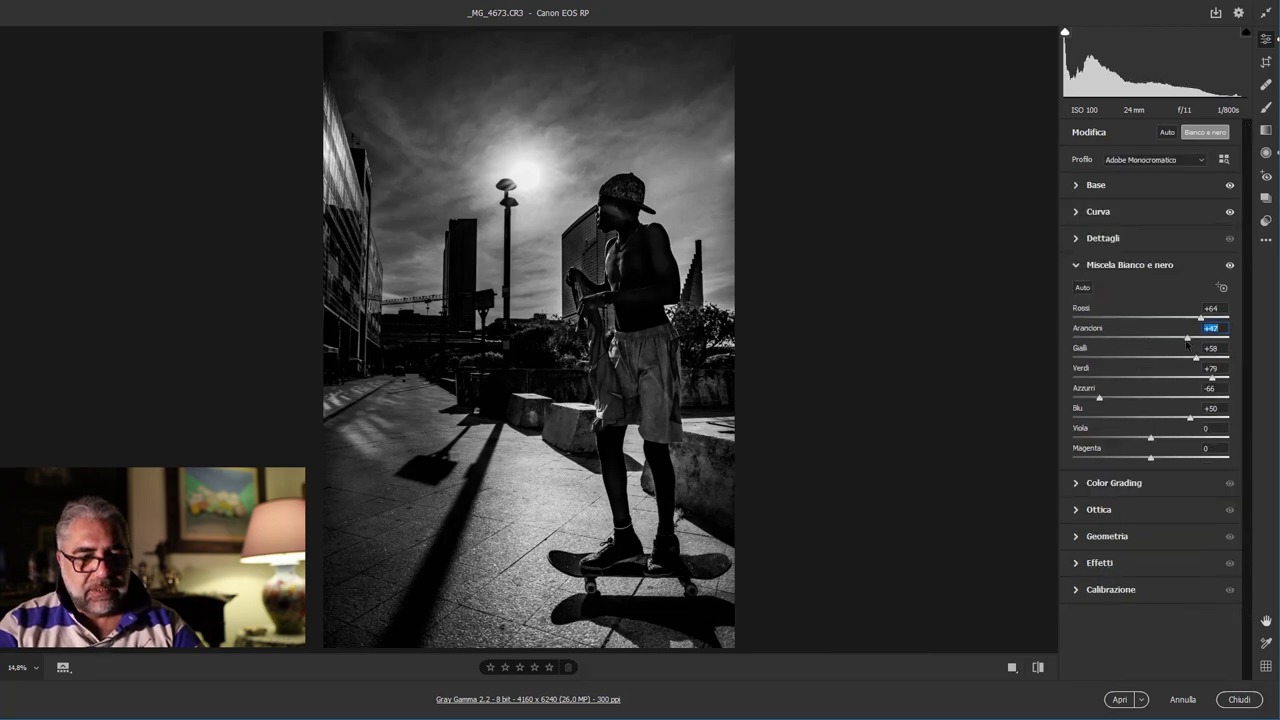
mouse_move(1117, 345)
mouse_down()
mouse_move(1144, 353)
mouse_move(1125, 353)
mouse_up()
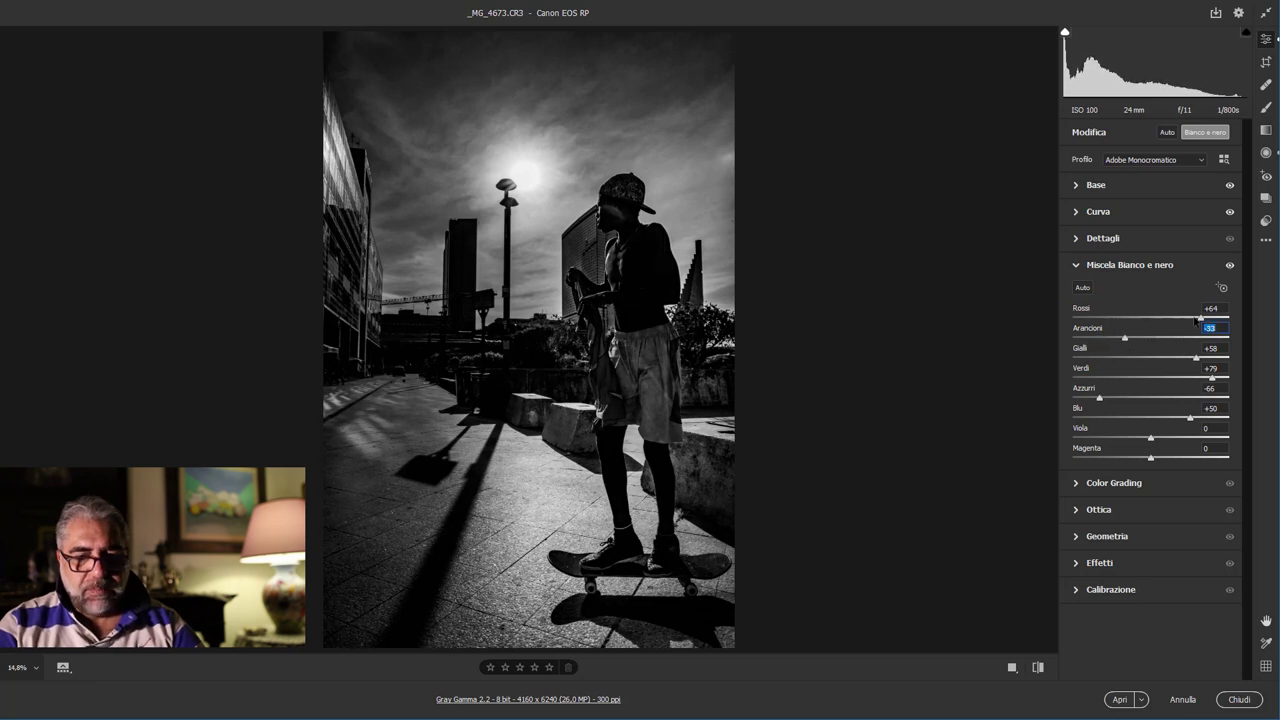
drag(1178, 319, 1206, 324)
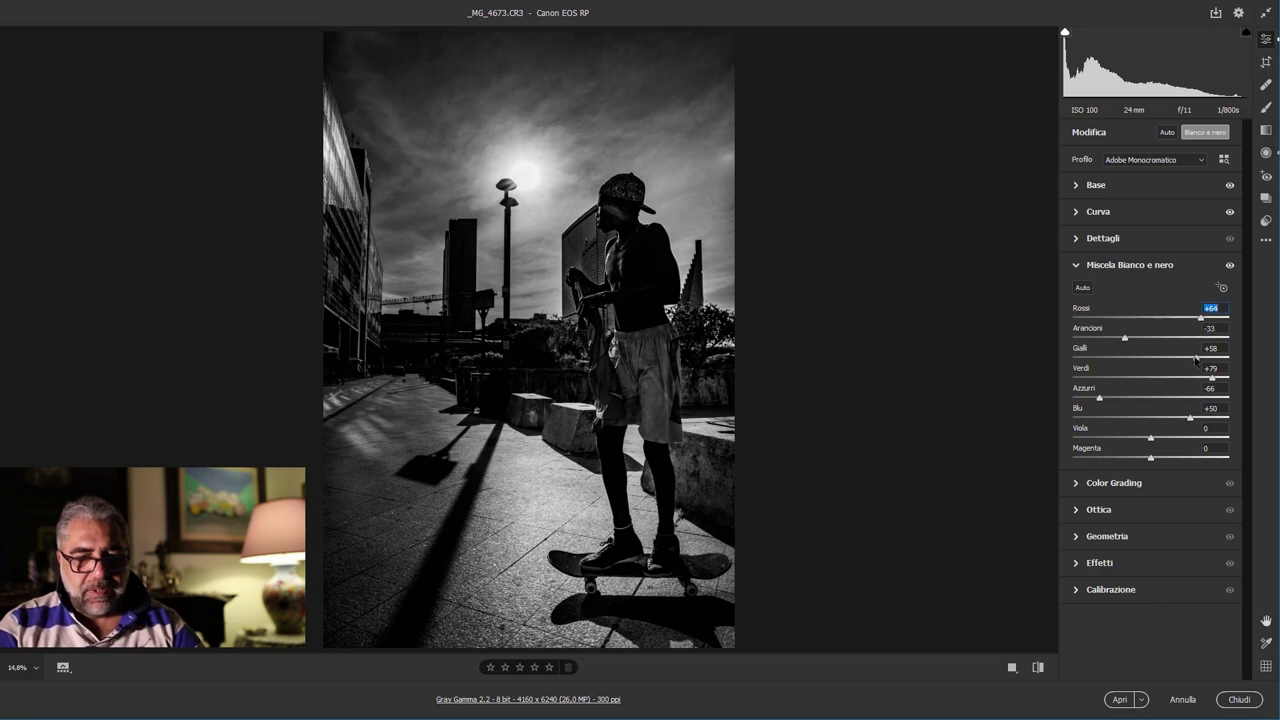
drag(1183, 358, 1051, 362)
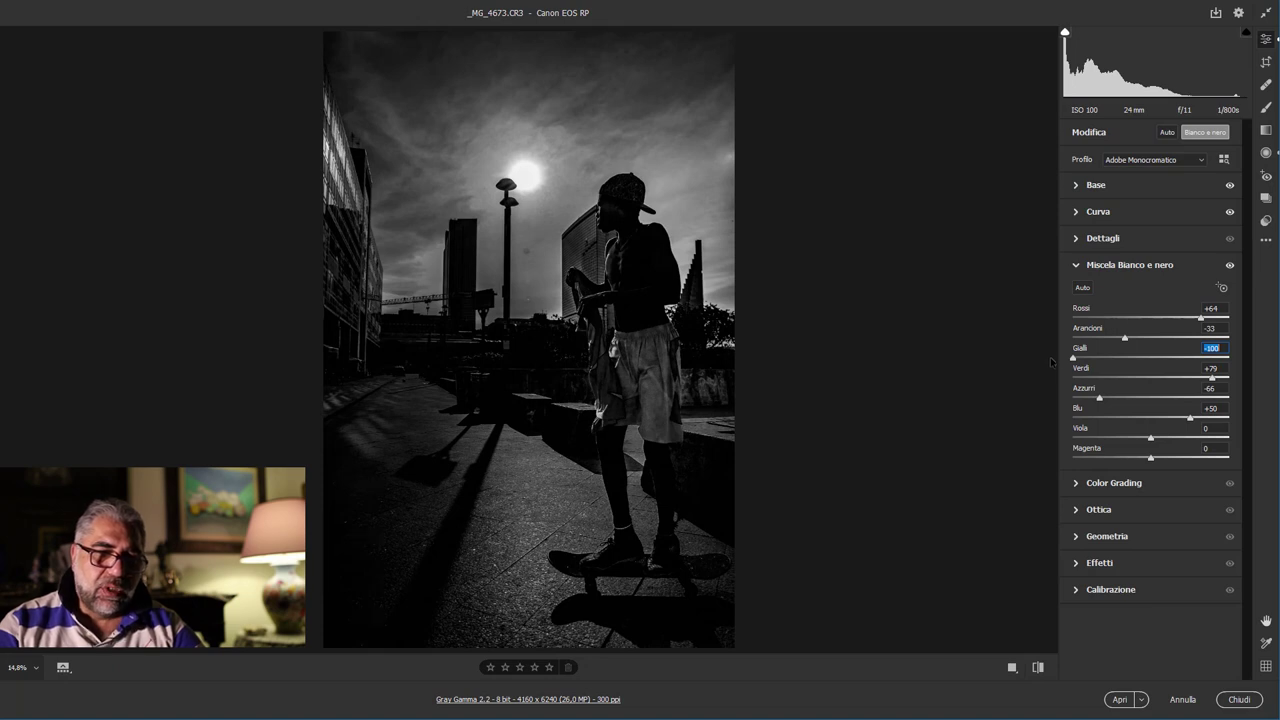
drag(1073, 358, 1148, 360)
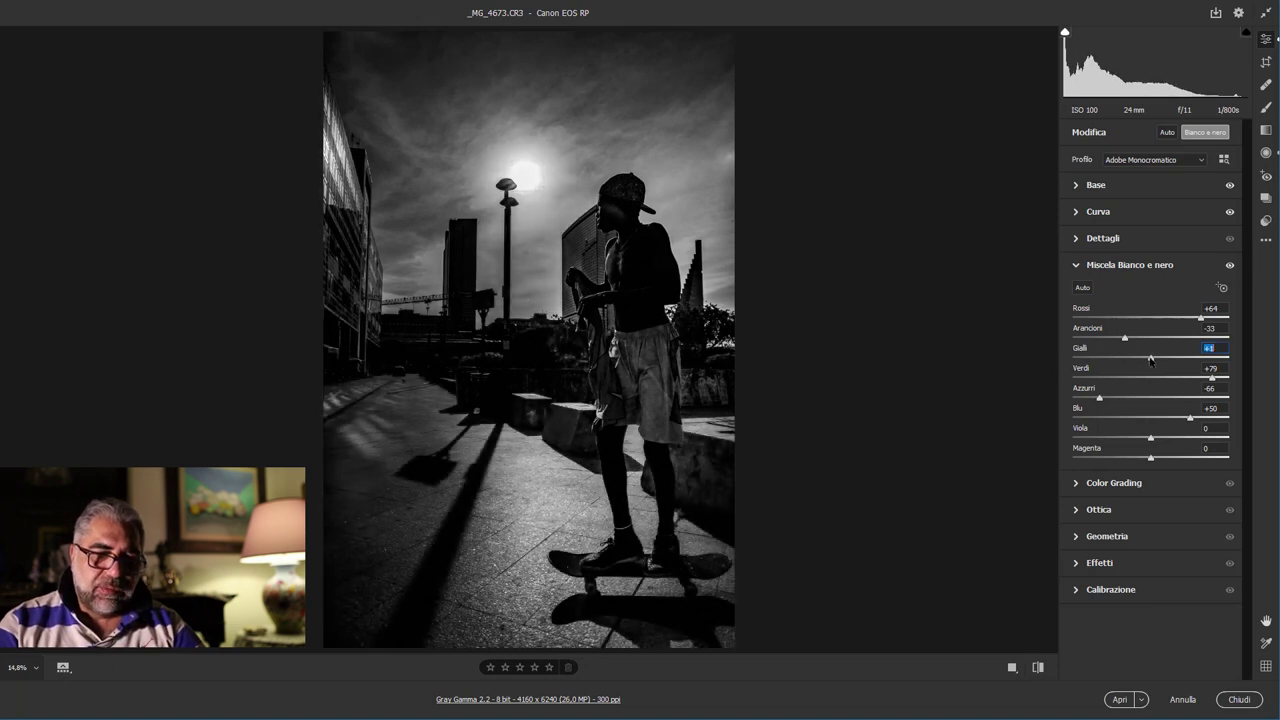
key(Up)
key(Up)
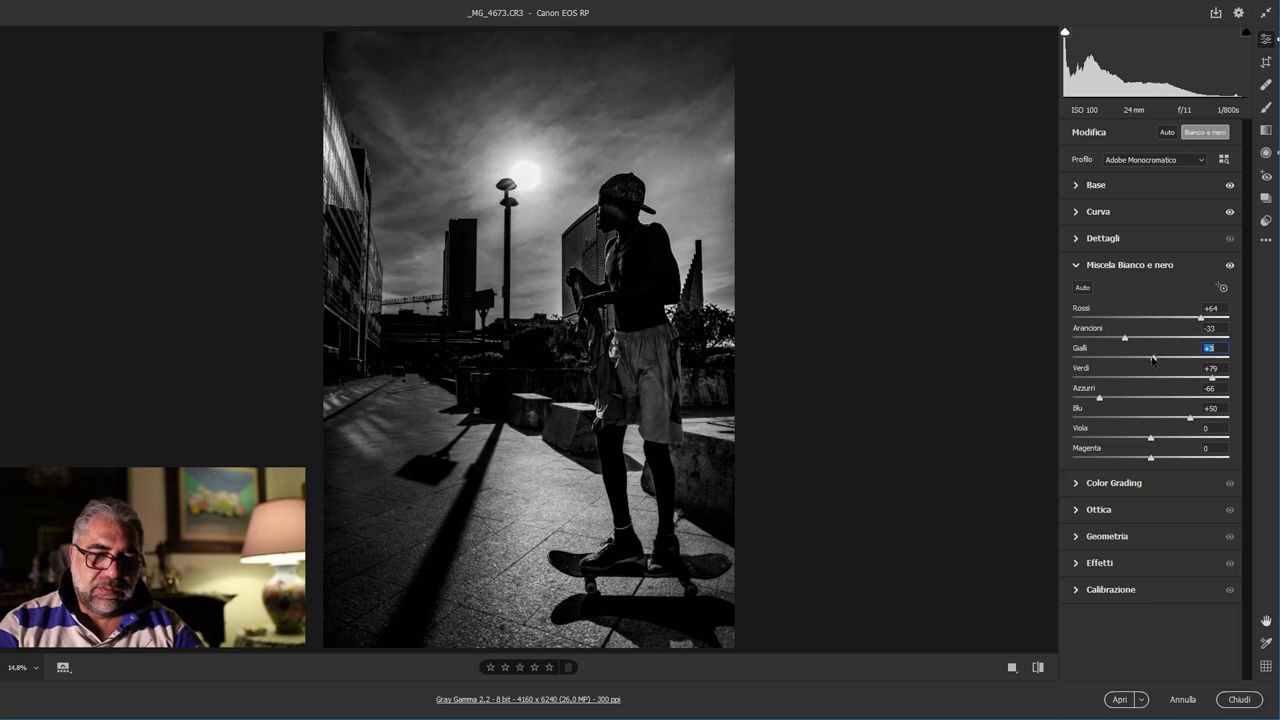
key(Up)
key(Up)
drag(1172, 358, 1172, 358)
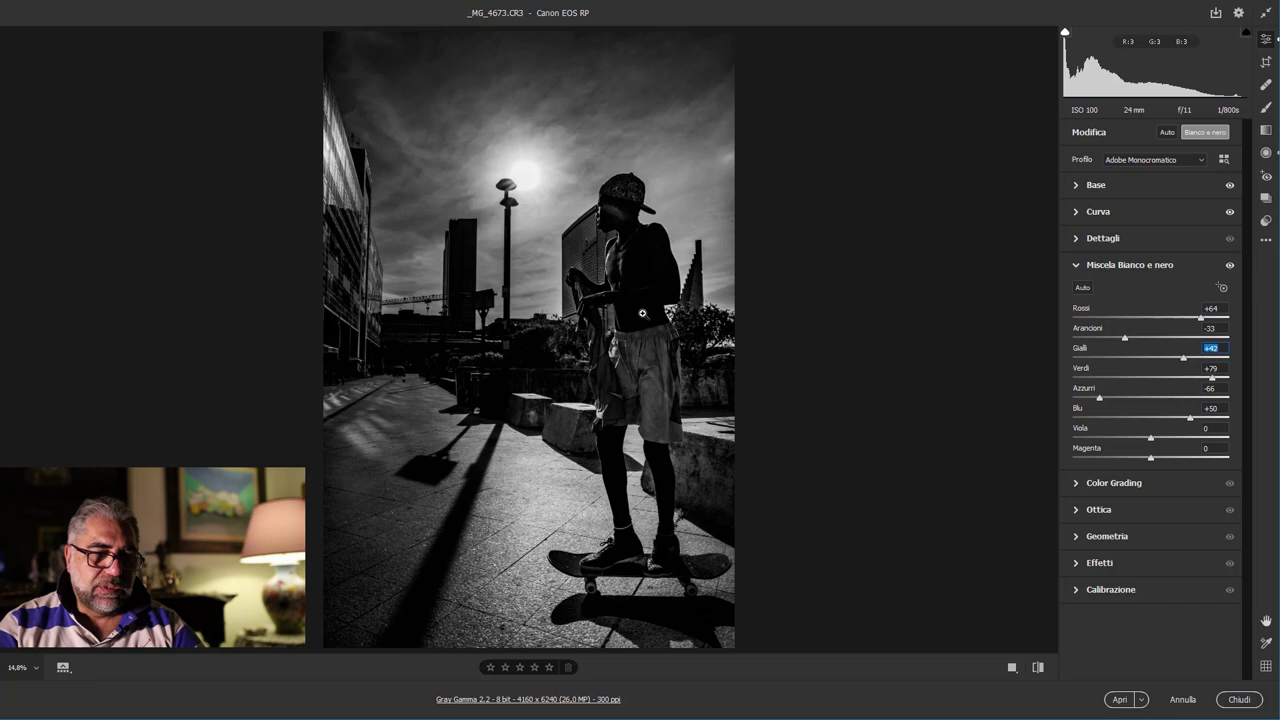
Step: After trying other temperatures, reset white balance to As Shot (Temperature 5450)
click(1075, 185)
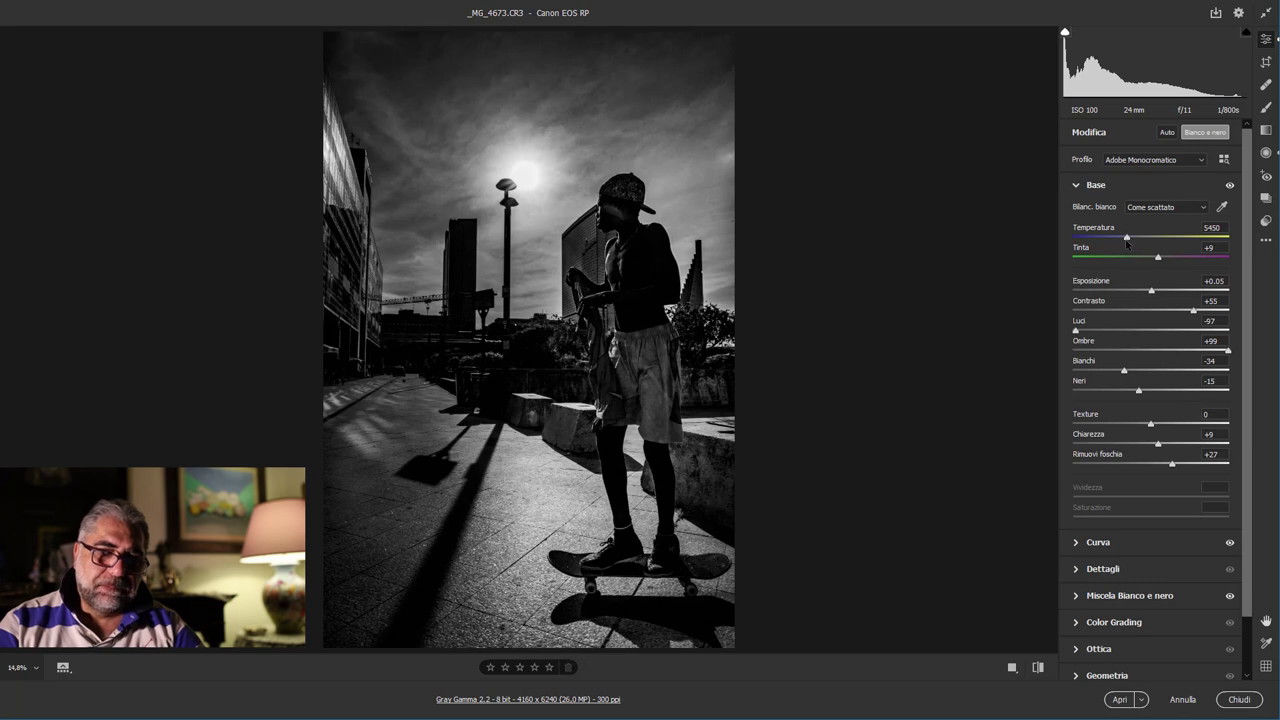
click(1126, 238)
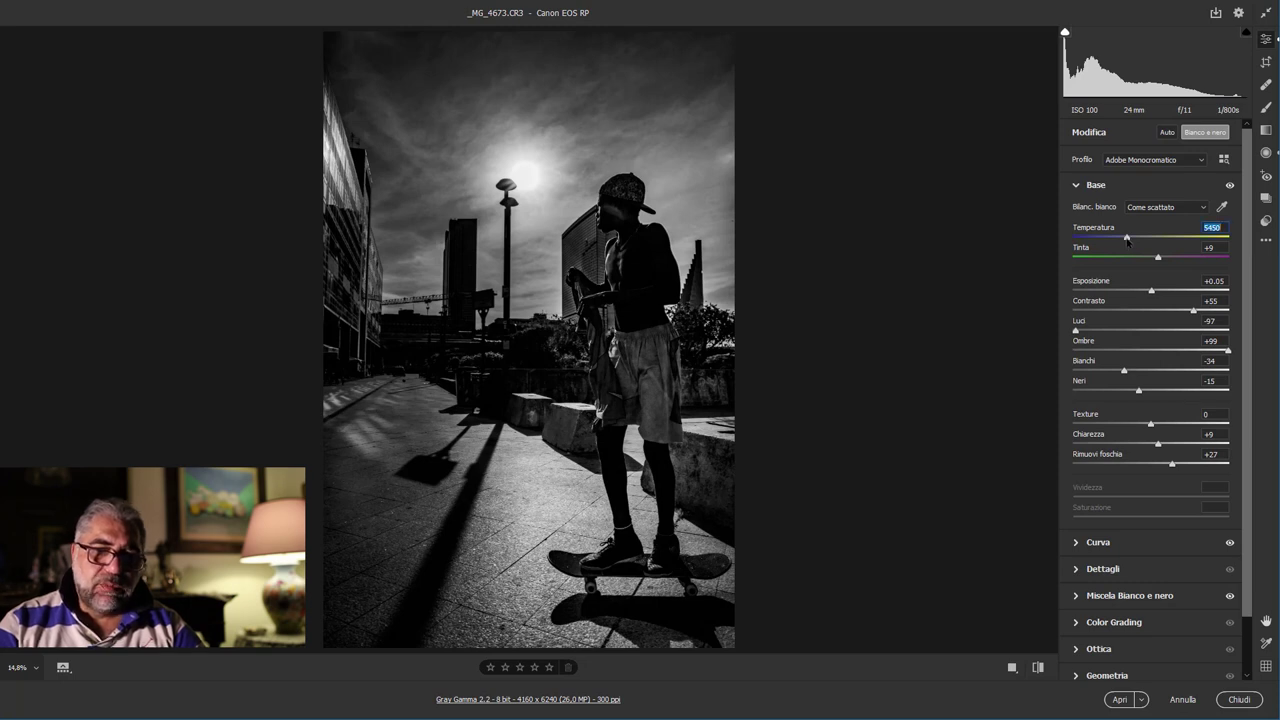
mouse_move(1126, 238)
mouse_down()
mouse_move(1073, 240)
mouse_move(1237, 239)
mouse_up()
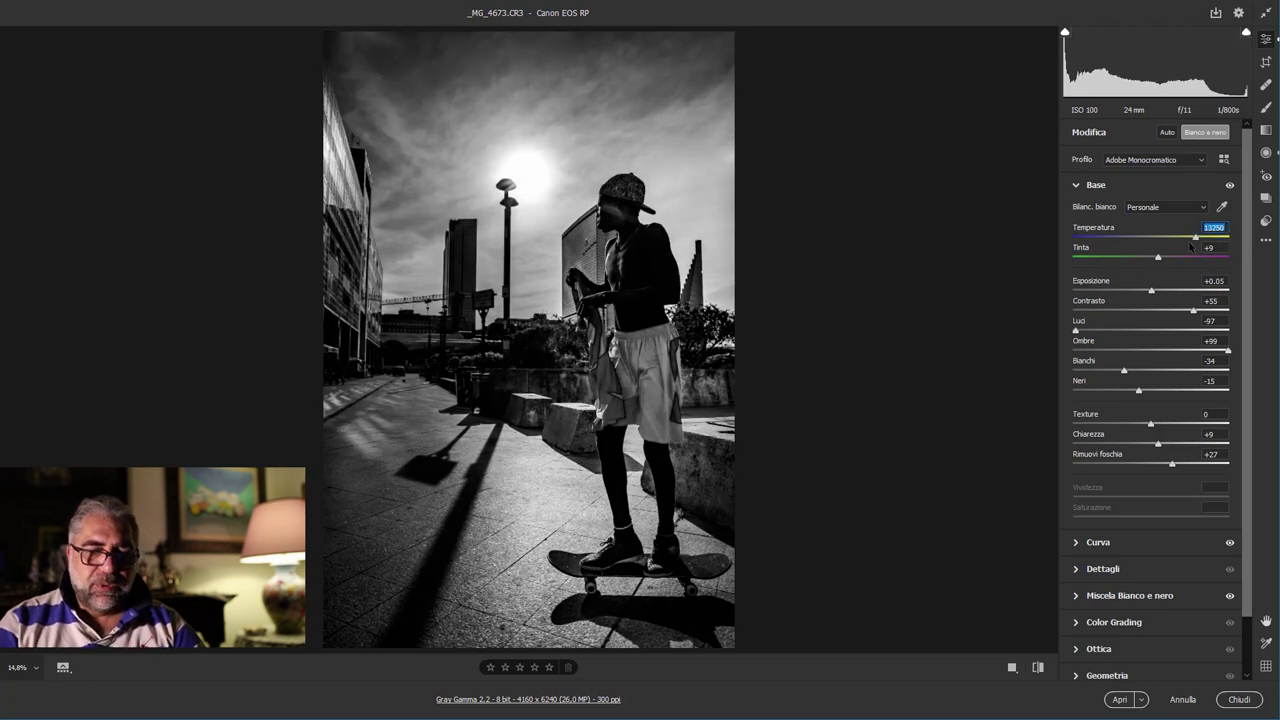
mouse_move(1174, 244)
mouse_down()
mouse_move(1090, 253)
mouse_move(1137, 245)
mouse_up()
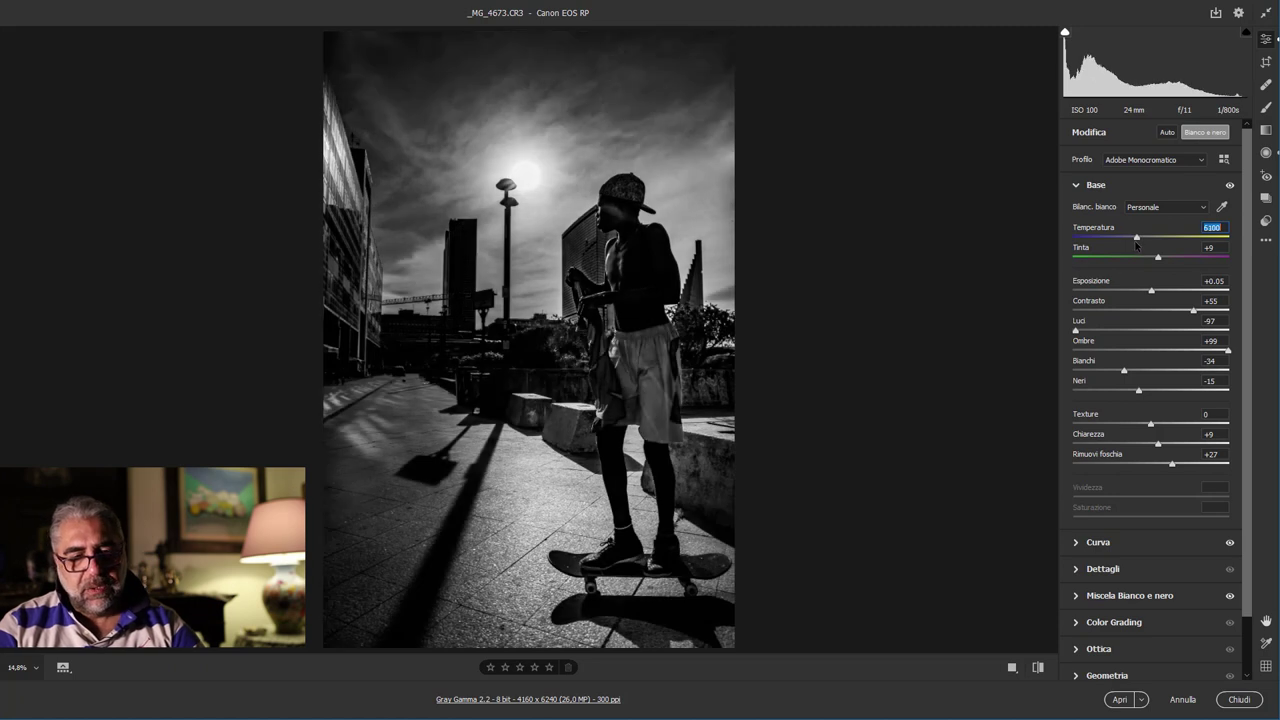
click(1188, 209)
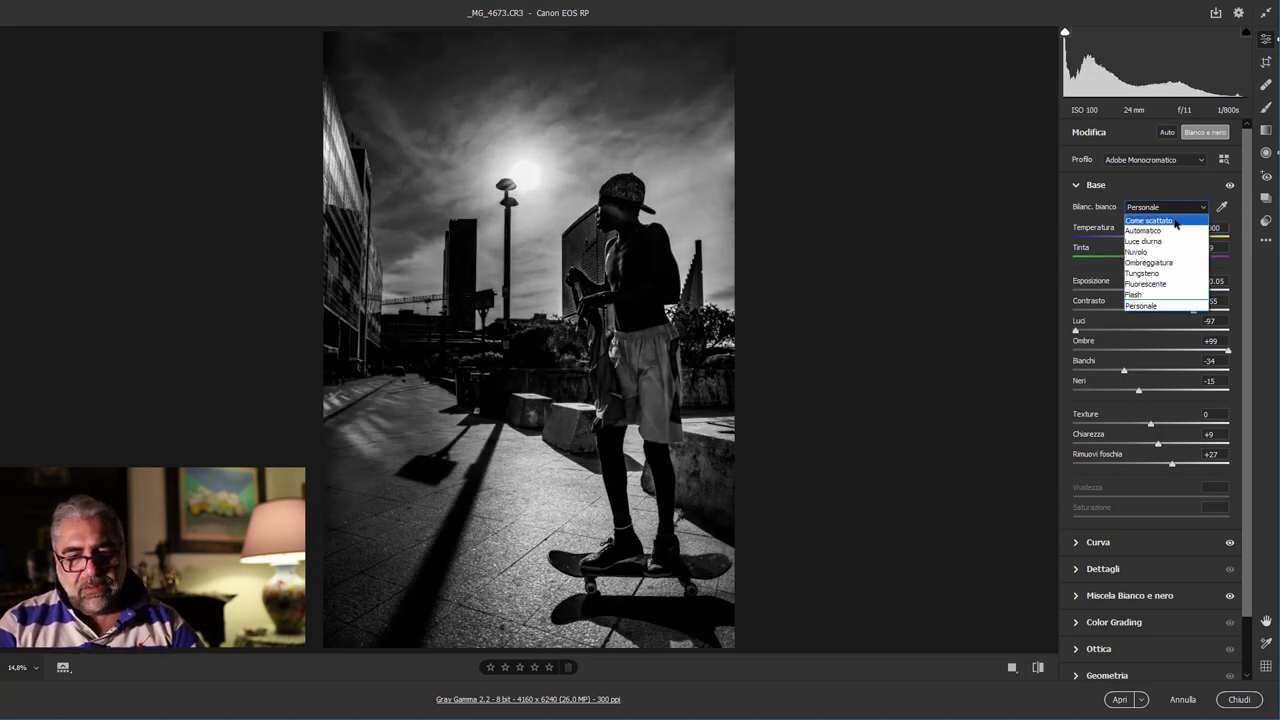
click(1175, 221)
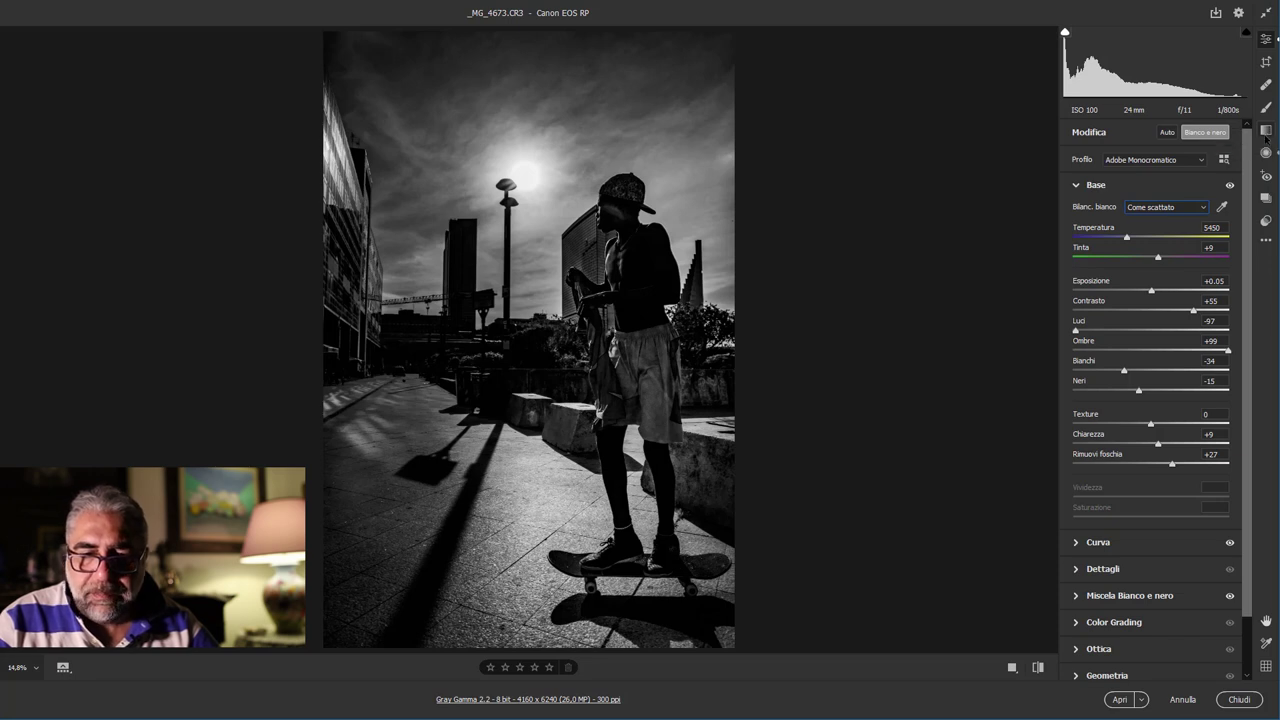
click(1266, 139)
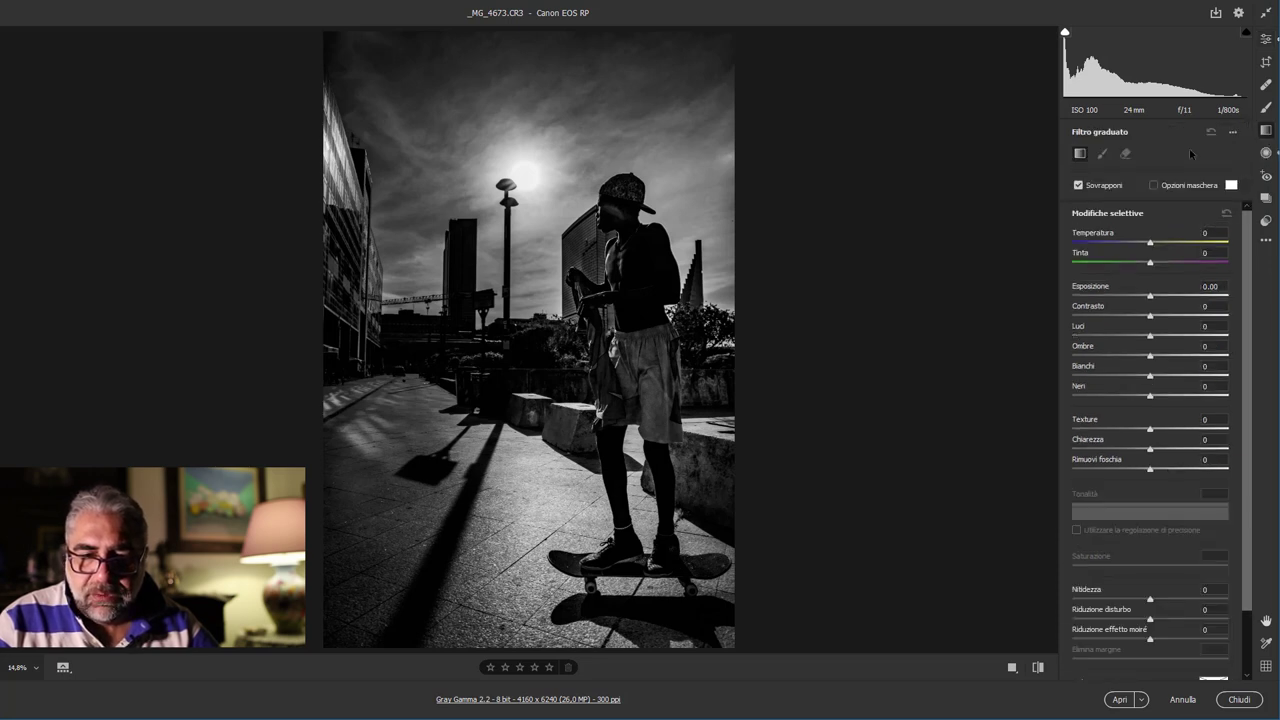
Step: Add a graduated filter across the left buildings with Contrast +19 and Exposure -0.05
drag(389, 270, 536, 331)
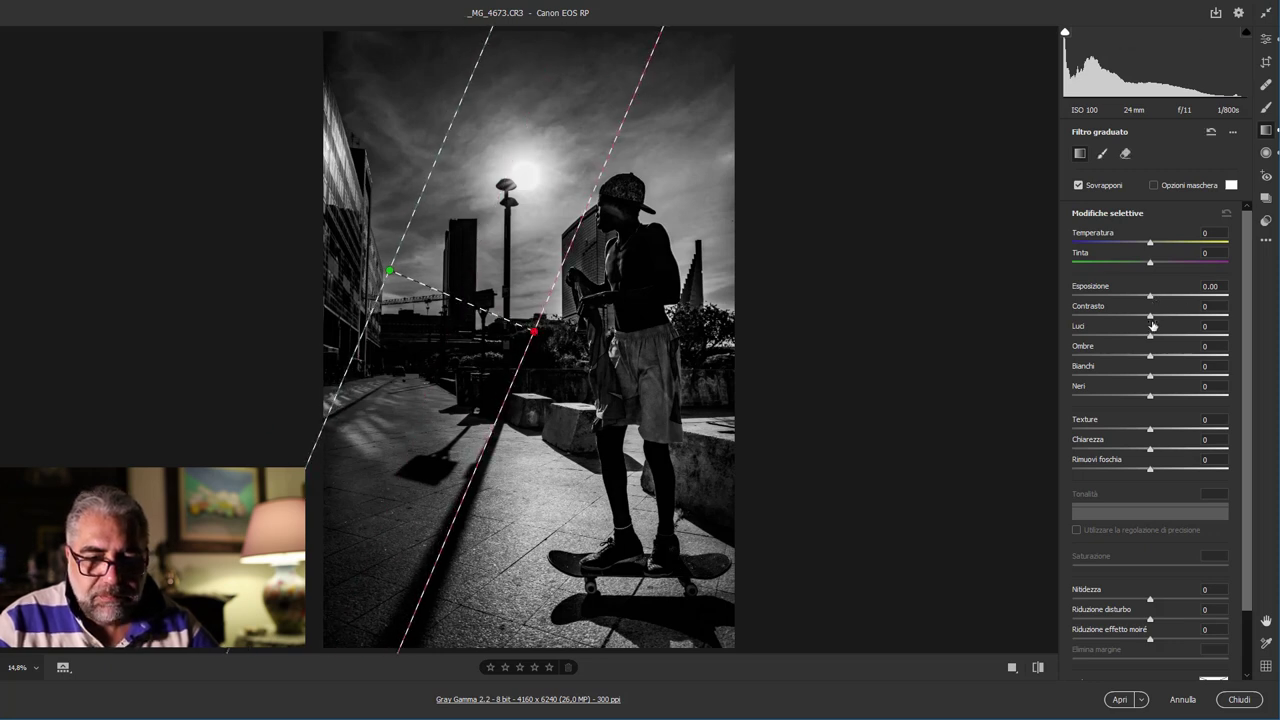
drag(1169, 319, 1178, 318)
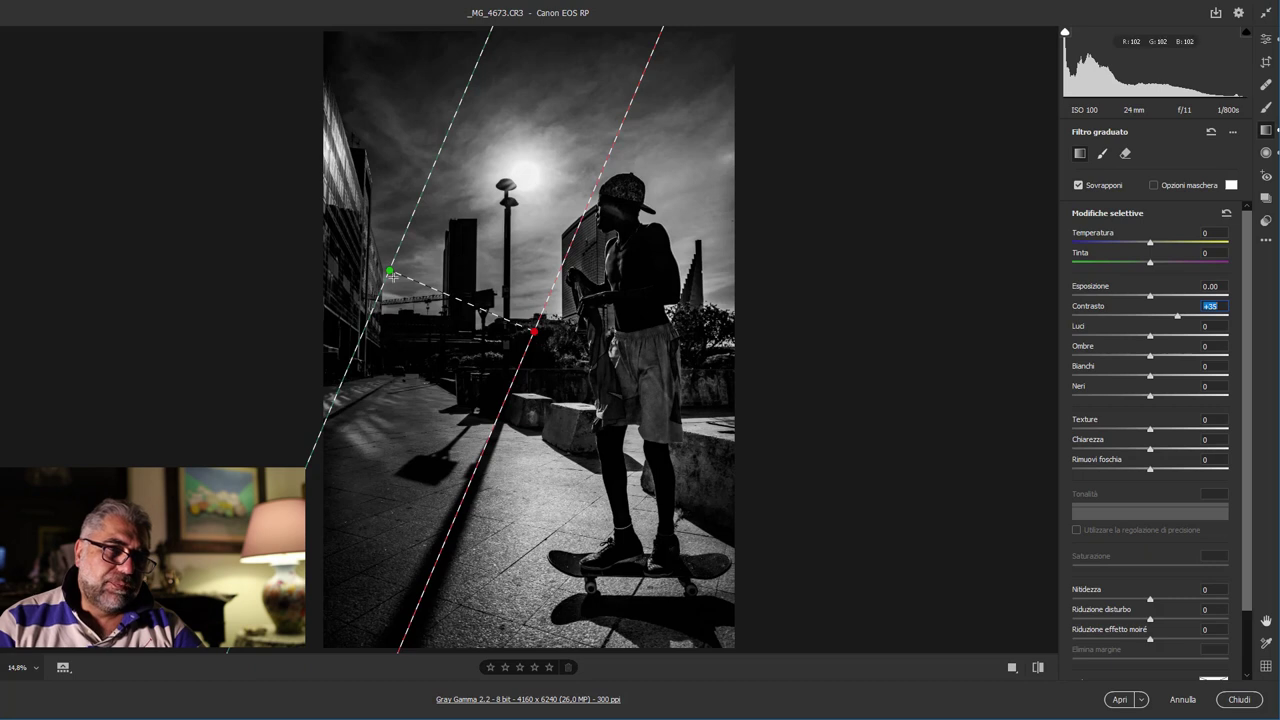
mouse_move(1177, 318)
mouse_down()
mouse_move(1088, 316)
mouse_move(1177, 316)
mouse_move(1181, 331)
mouse_move(1133, 320)
mouse_up()
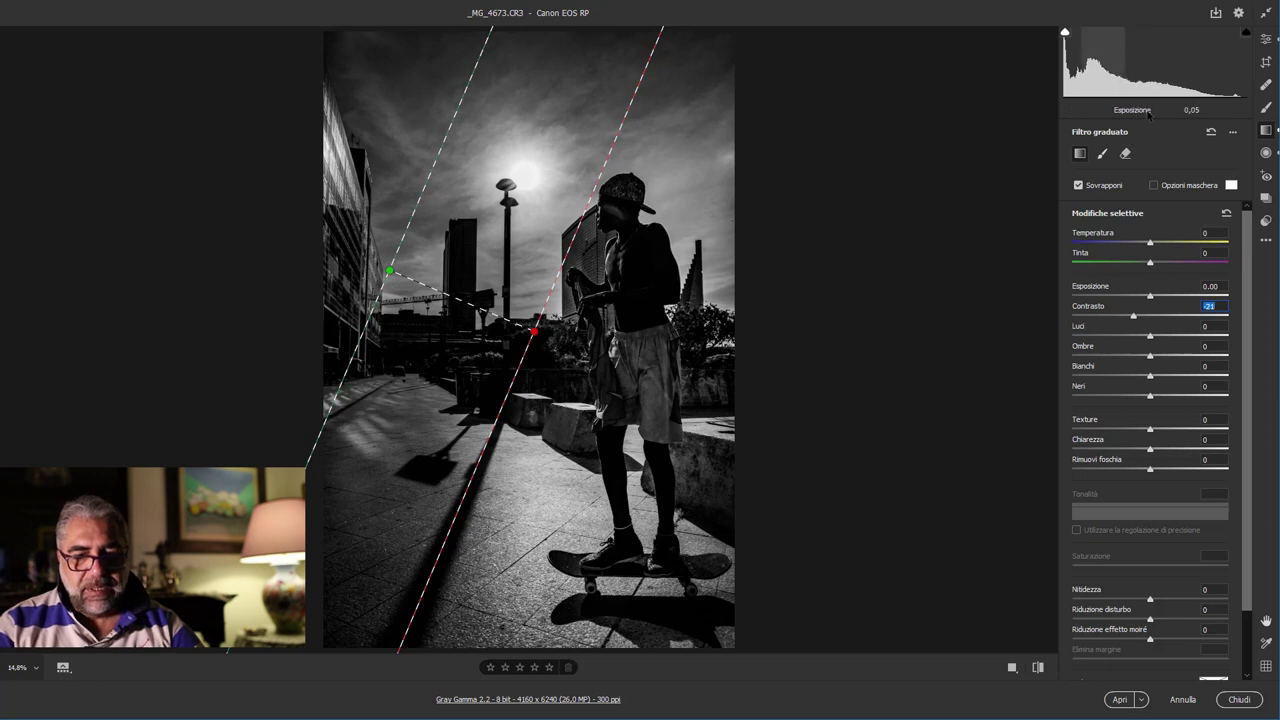
drag(1139, 319, 1211, 312)
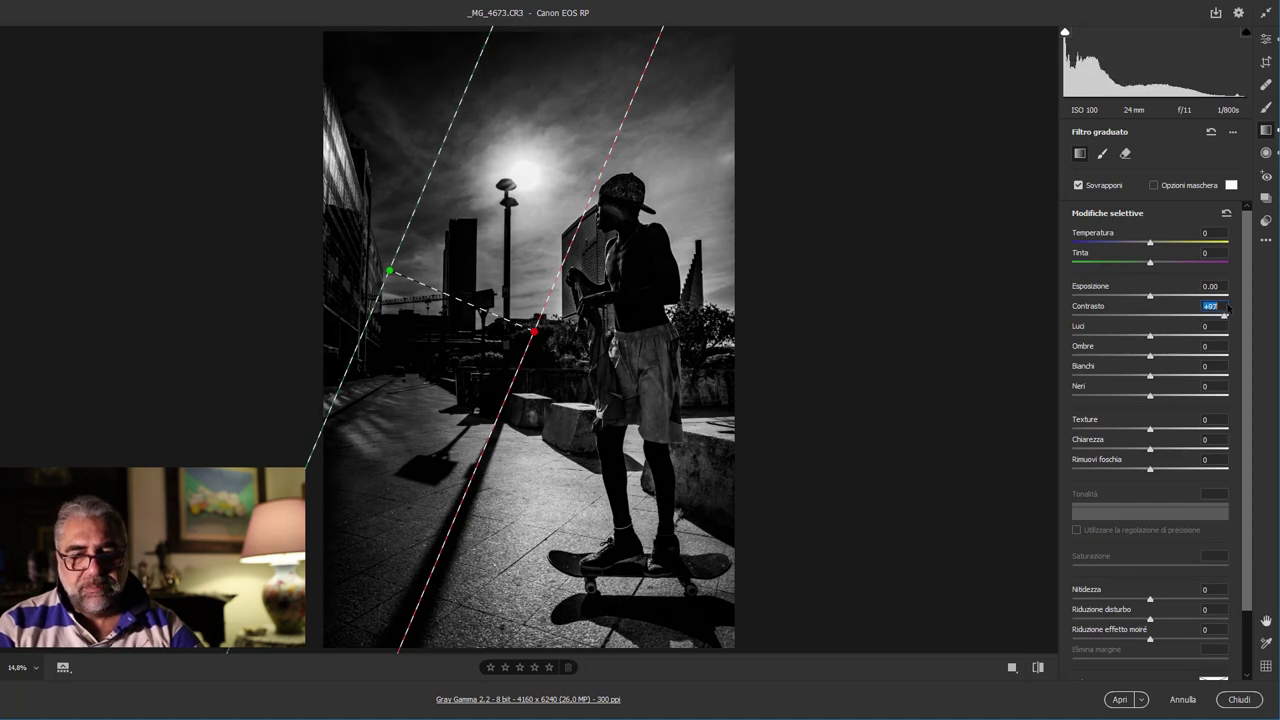
drag(1211, 312, 1167, 294)
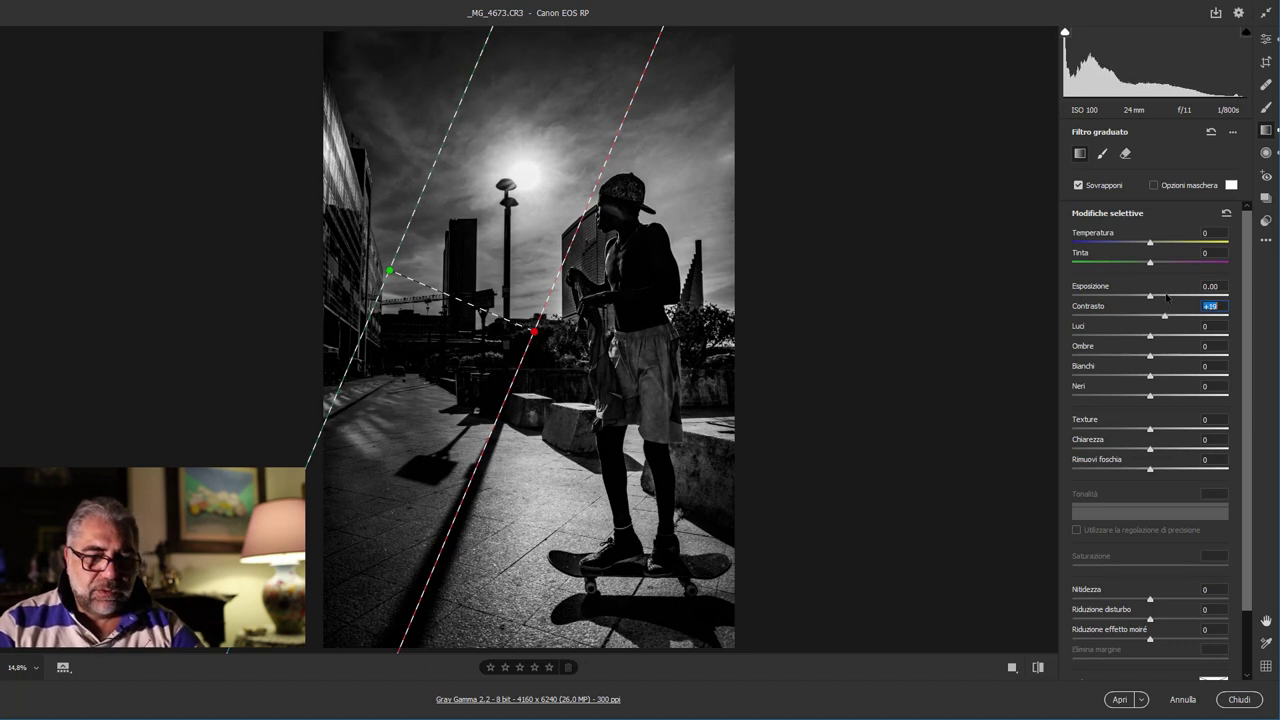
drag(1149, 295, 1150, 297)
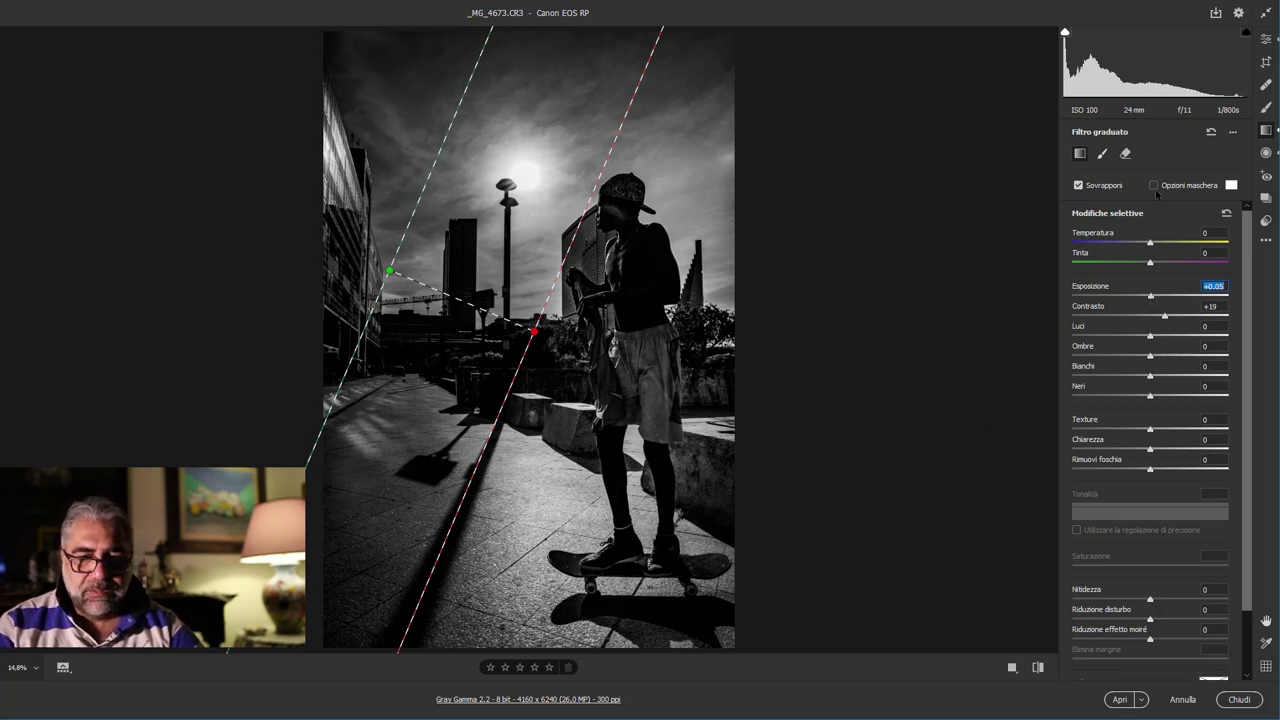
click(1154, 186)
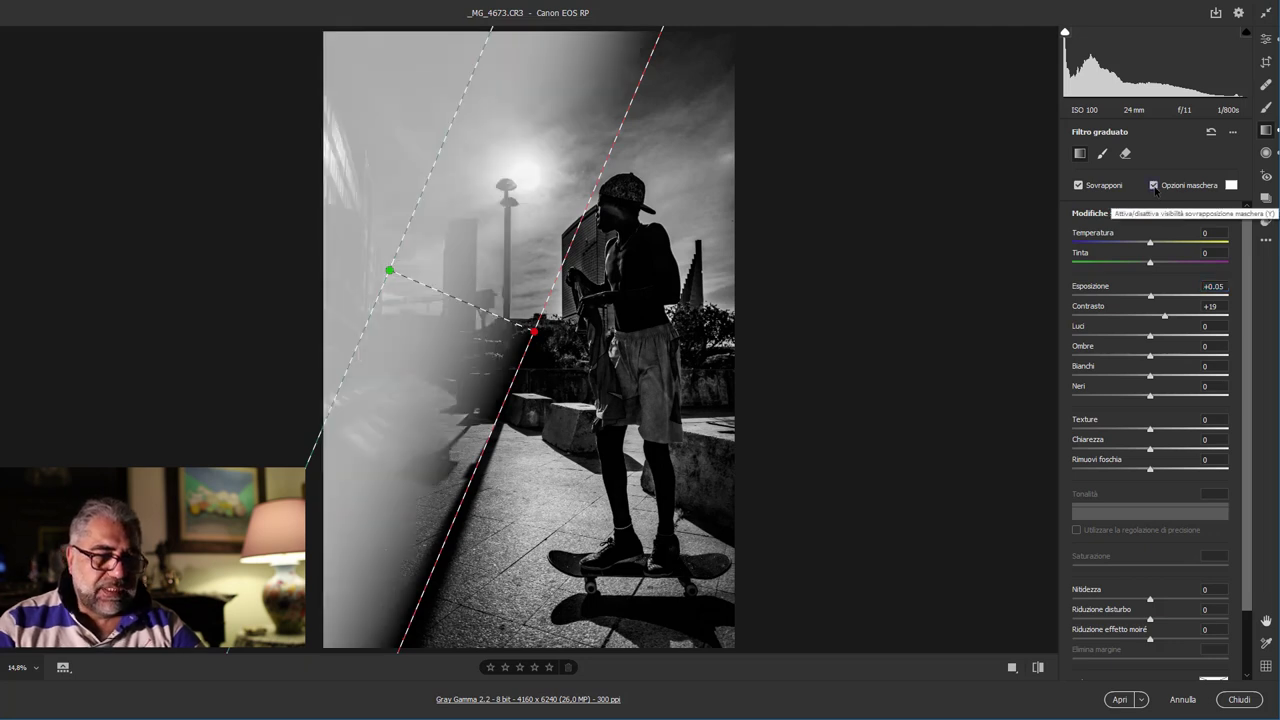
click(1154, 186)
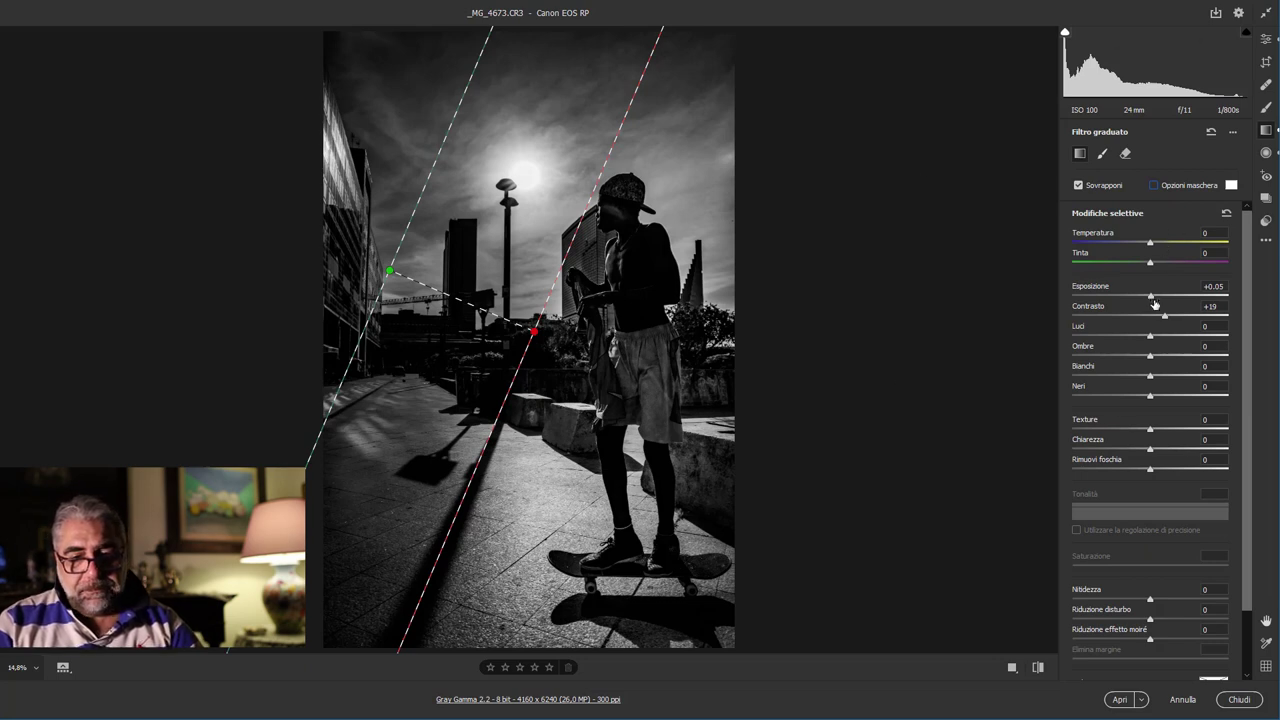
drag(1151, 298, 1149, 300)
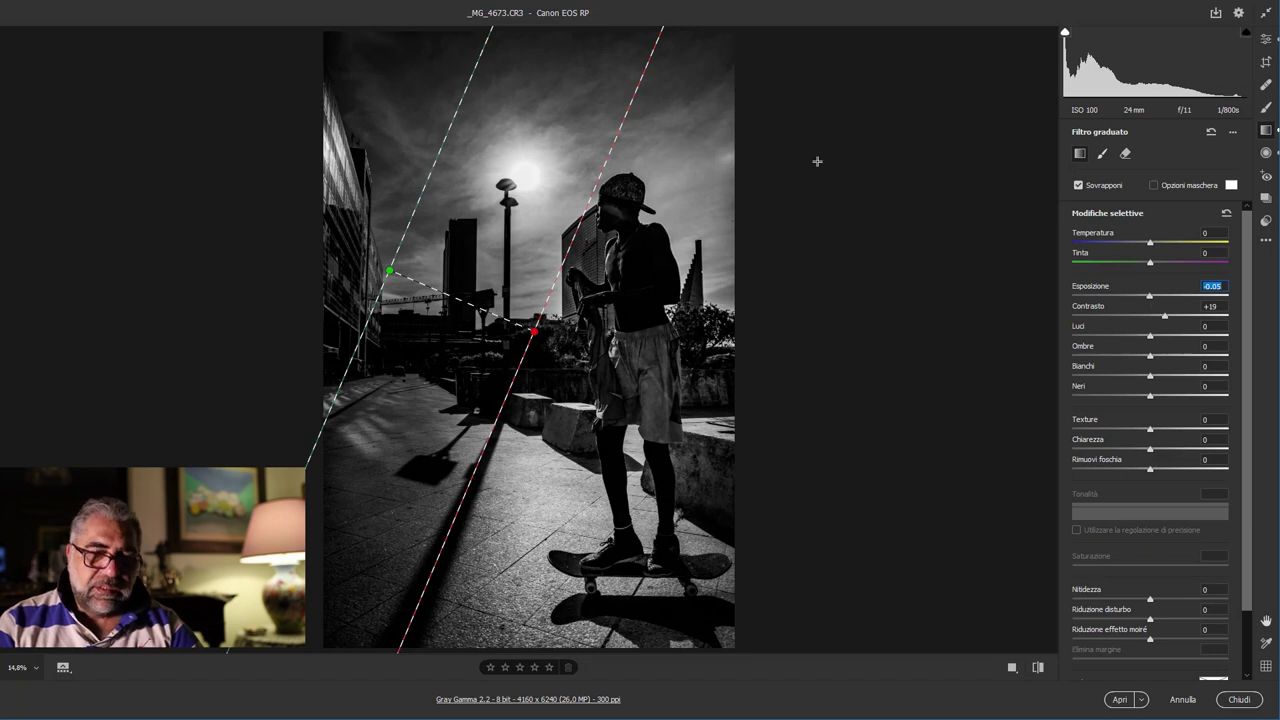
Step: Add a second graduated filter from the upper right with Contrast +17
drag(712, 172, 663, 207)
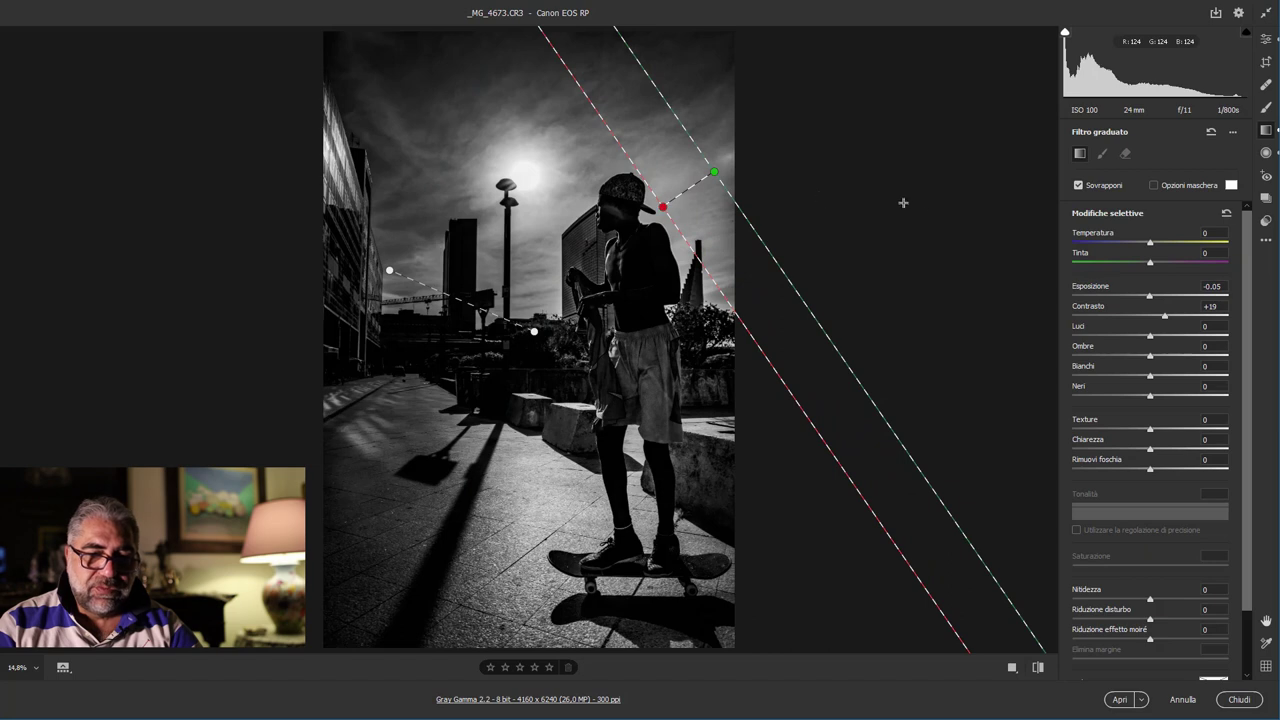
click(1163, 317)
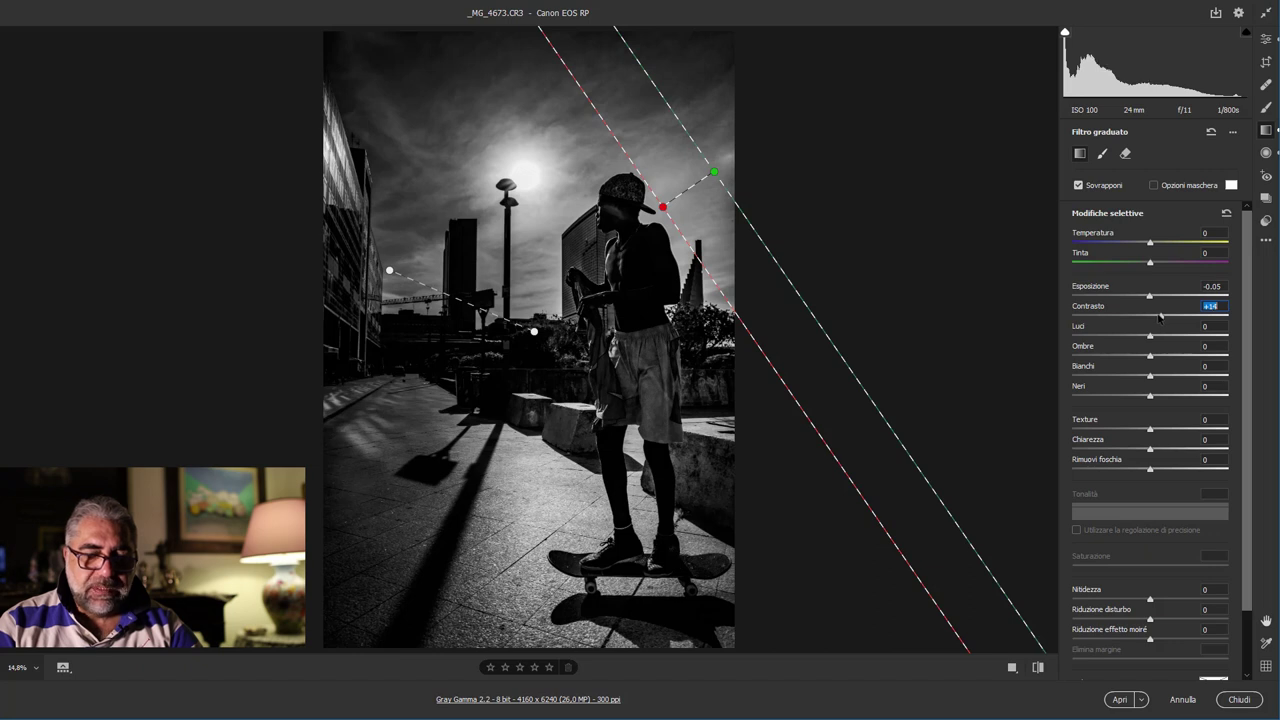
drag(1160, 317, 1016, 315)
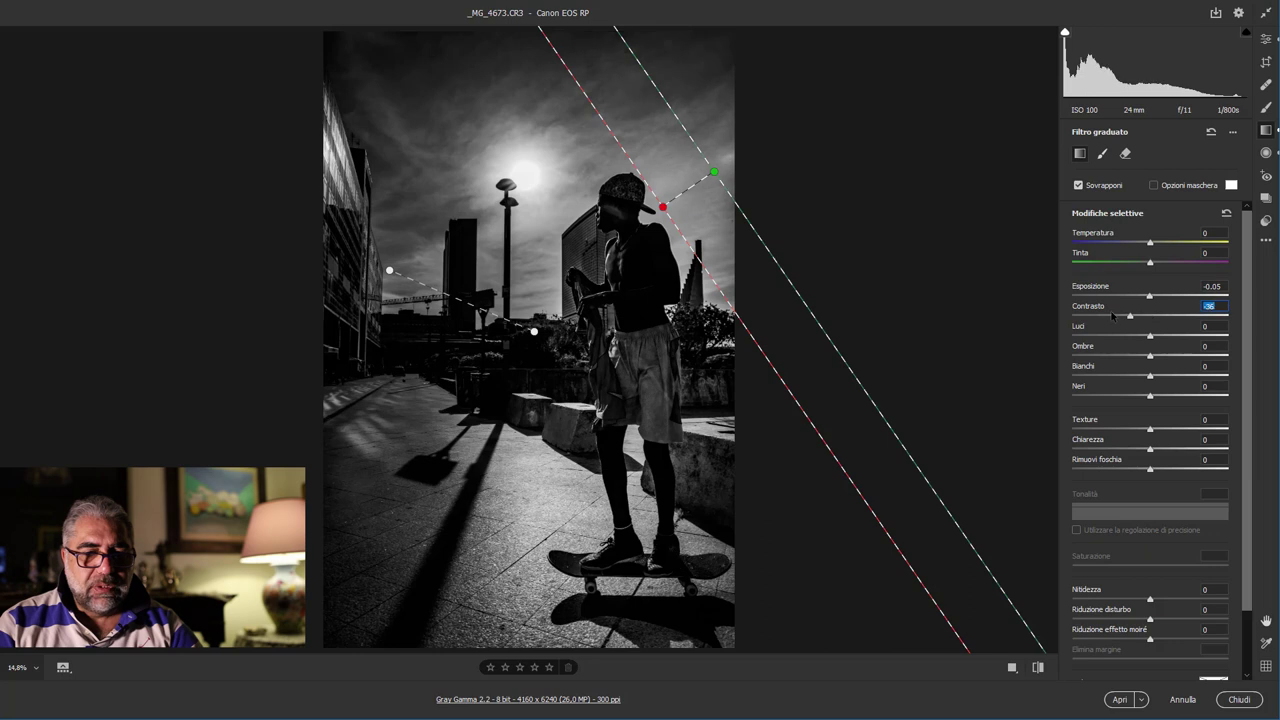
drag(1093, 313, 1166, 321)
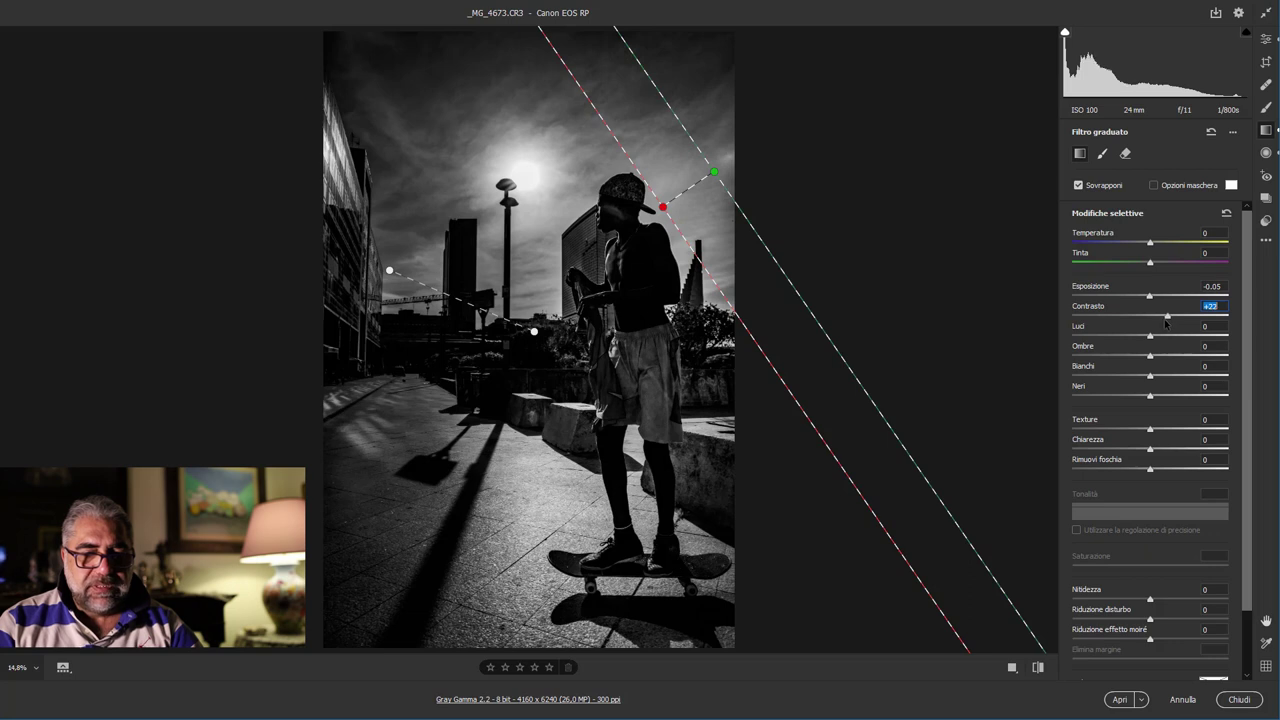
drag(1163, 322, 1166, 320)
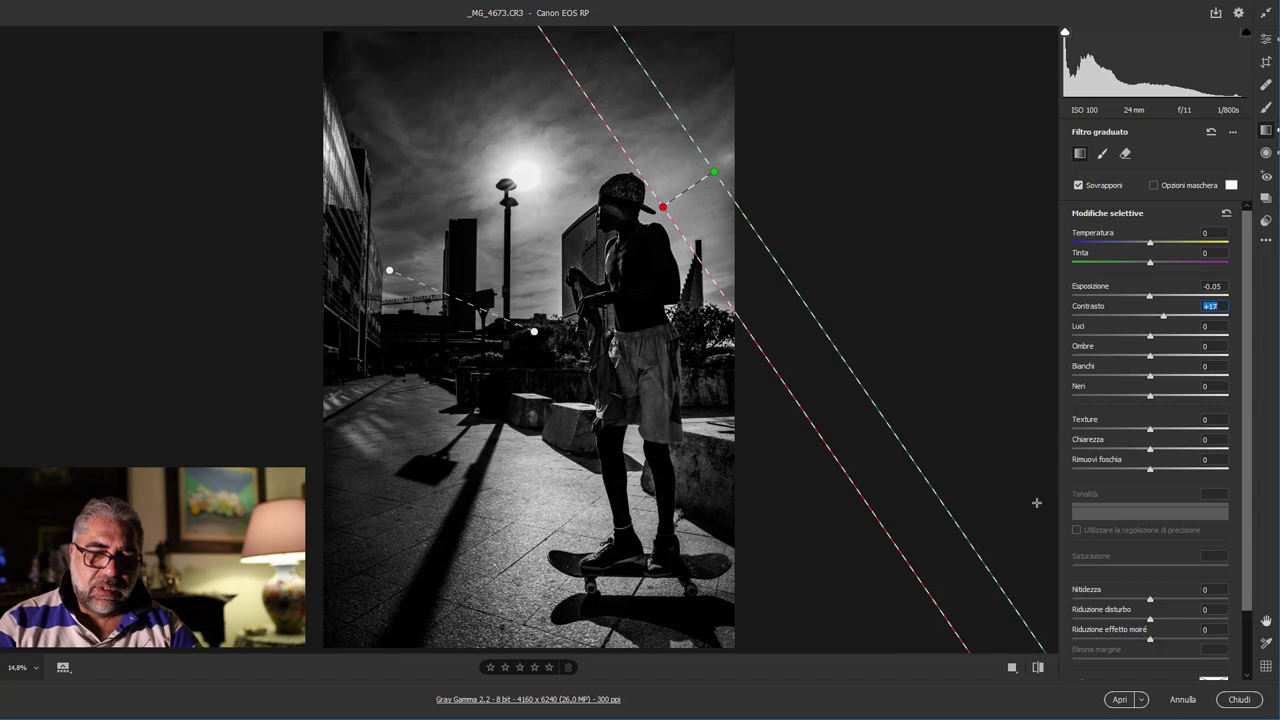
click(1038, 667)
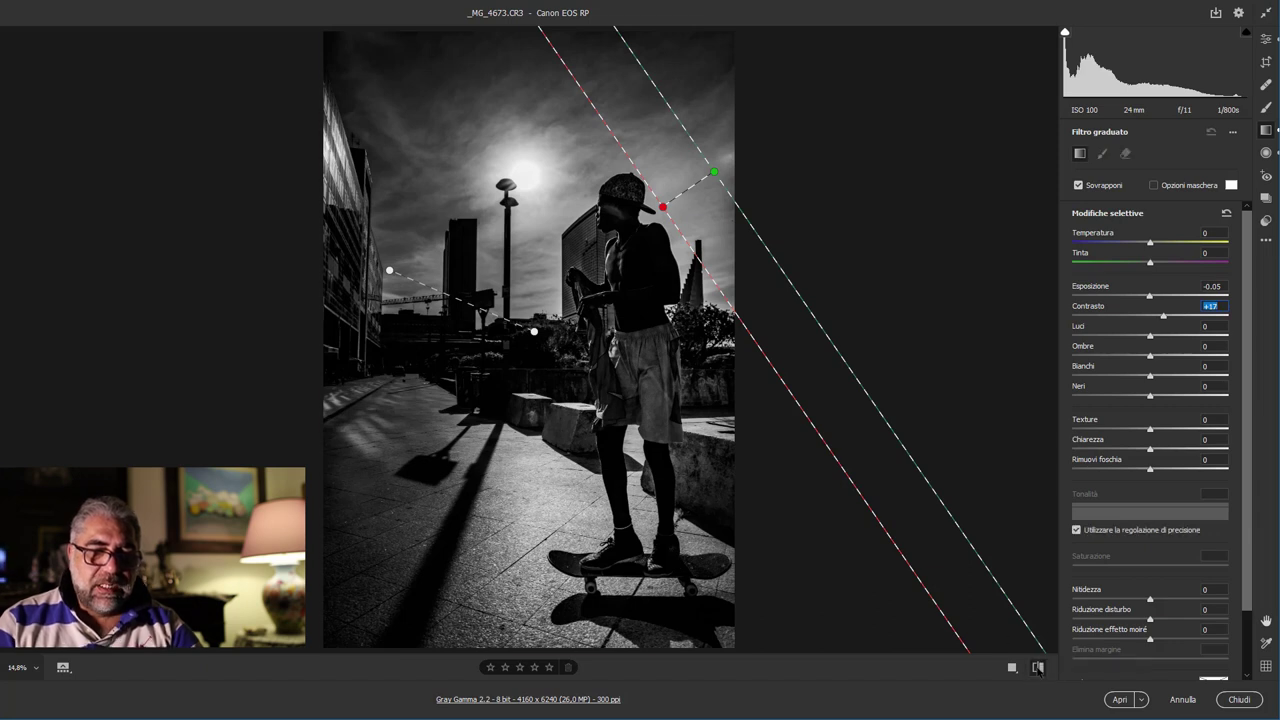
click(1038, 668)
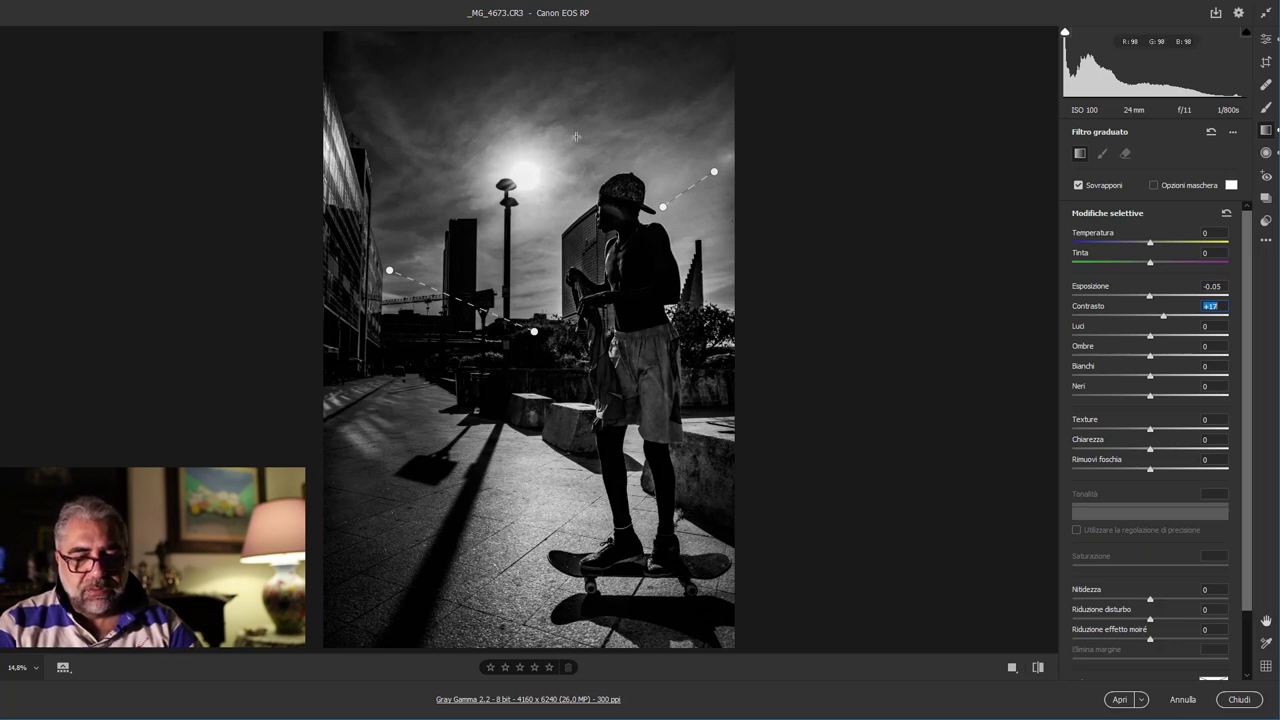
click(1038, 668)
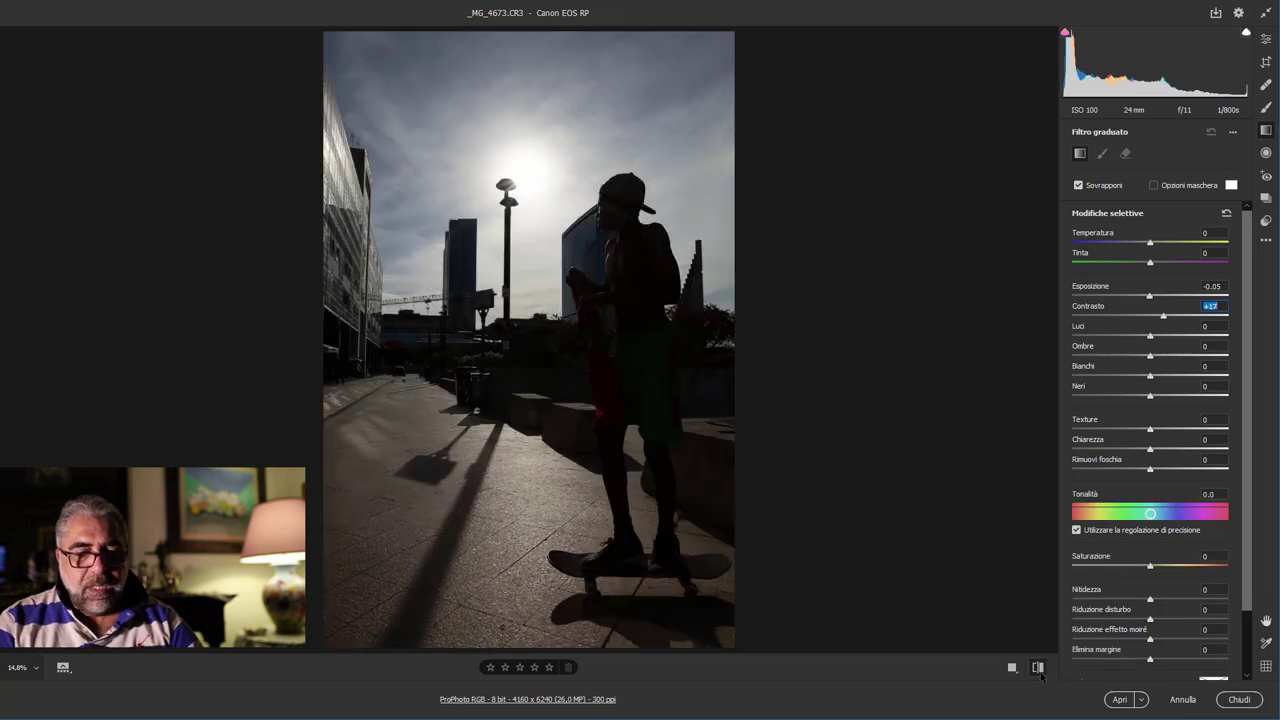
click(1036, 670)
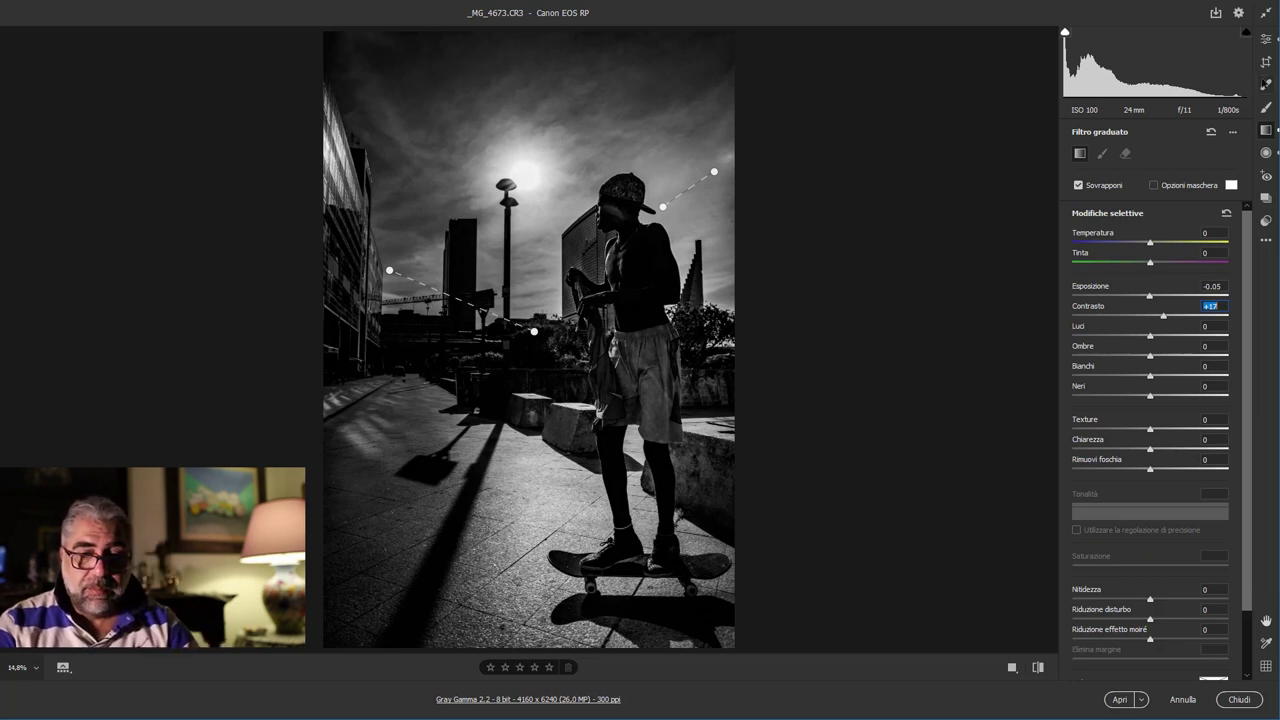
Step: Back in the main edit panel, set the Black & White Mix Blues from +50 to +27
click(1267, 40)
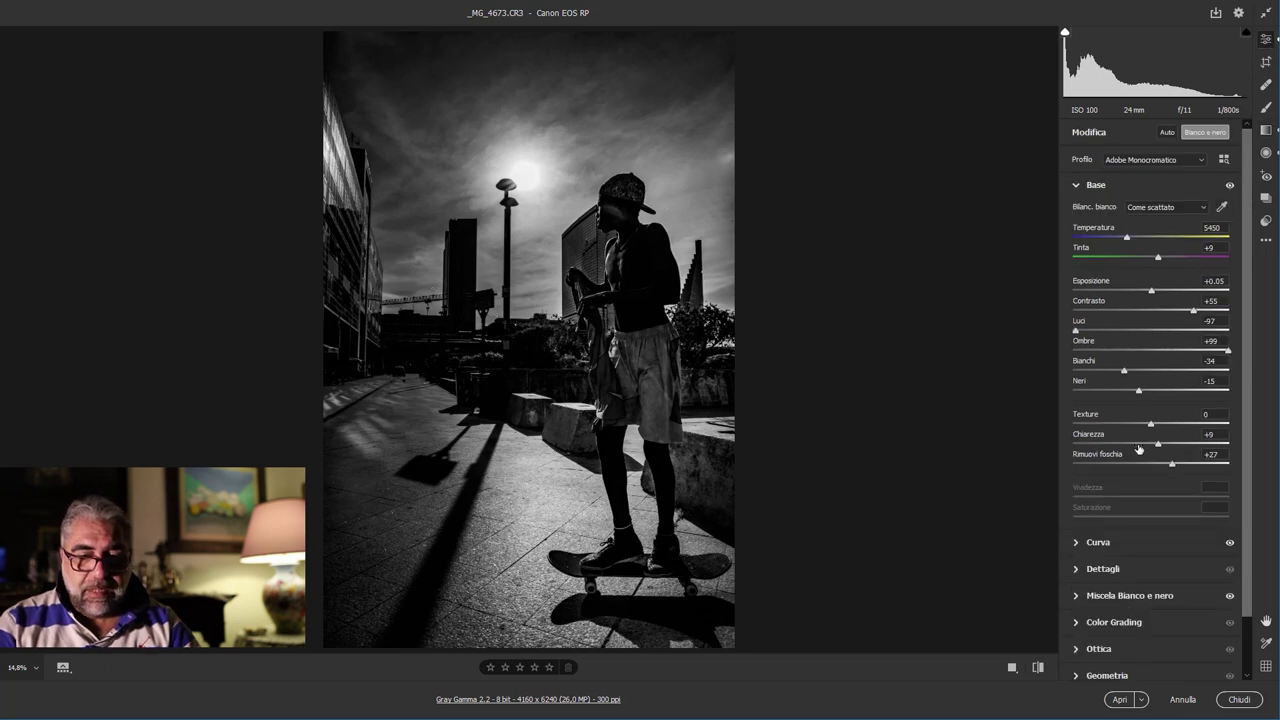
scroll(1128, 590, down, 1)
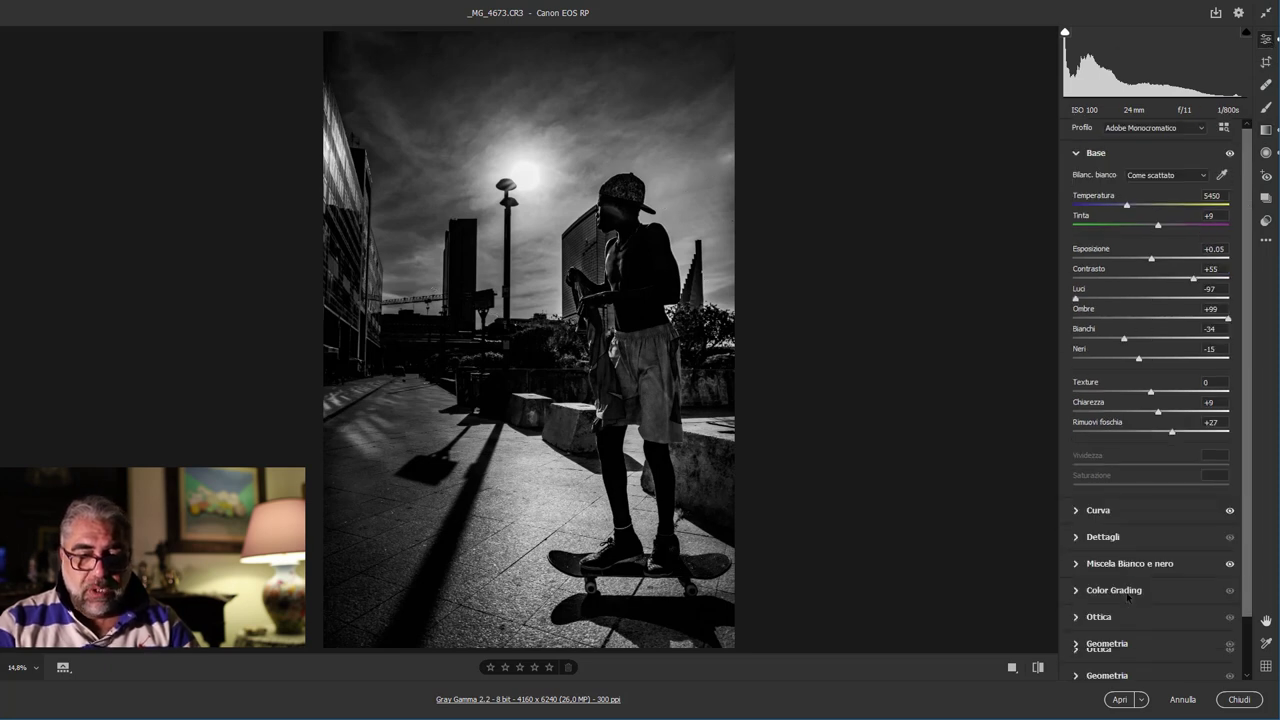
click(1077, 564)
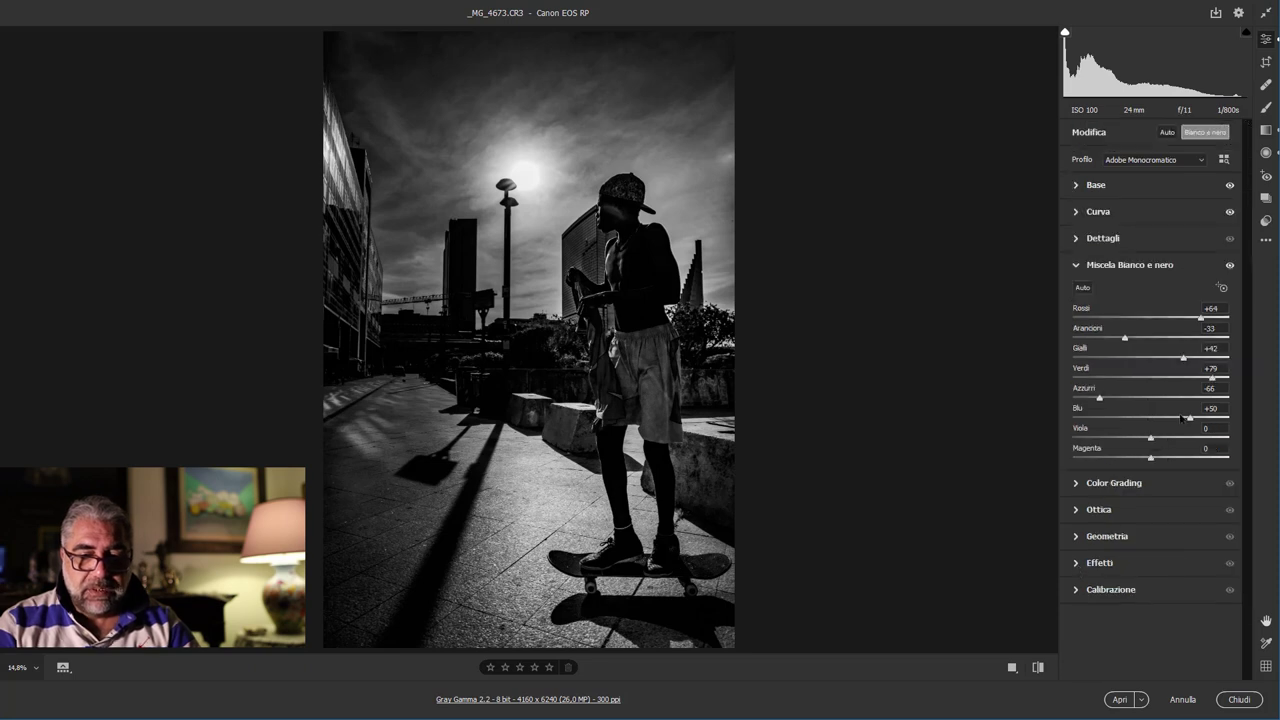
mouse_move(1189, 420)
mouse_down()
mouse_move(1203, 420)
mouse_move(1097, 420)
mouse_up()
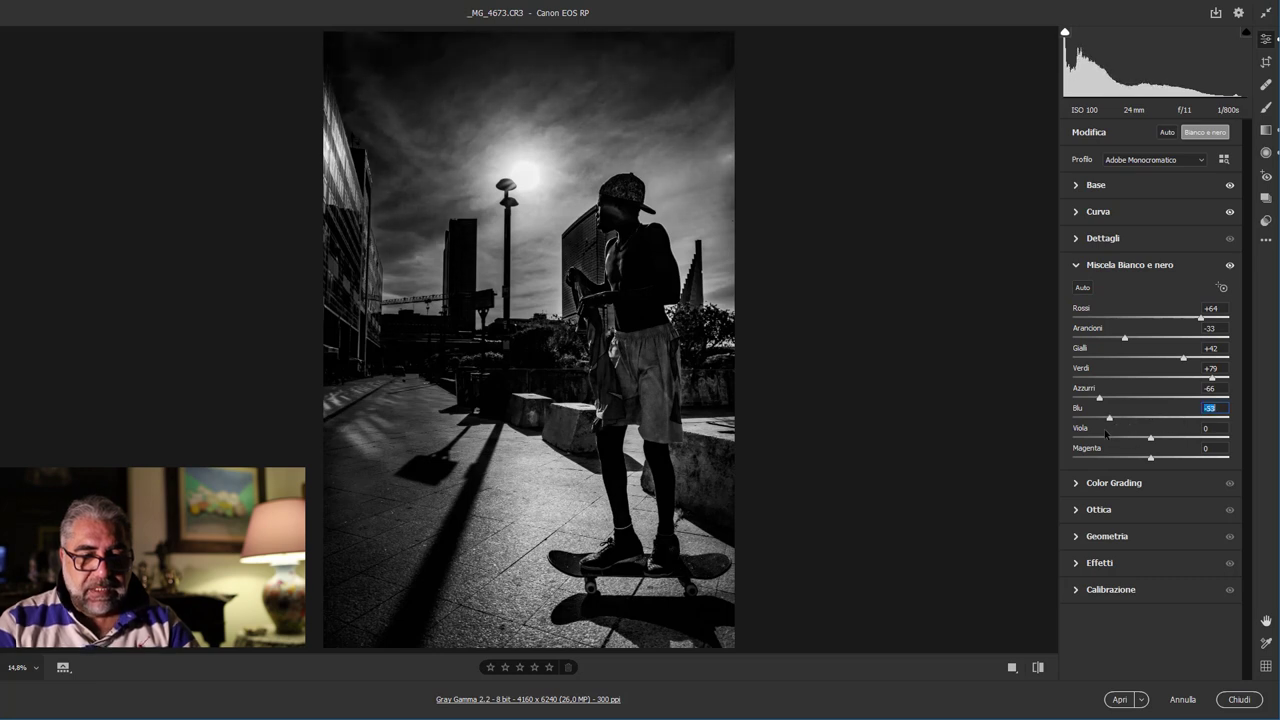
drag(1100, 434, 1172, 429)
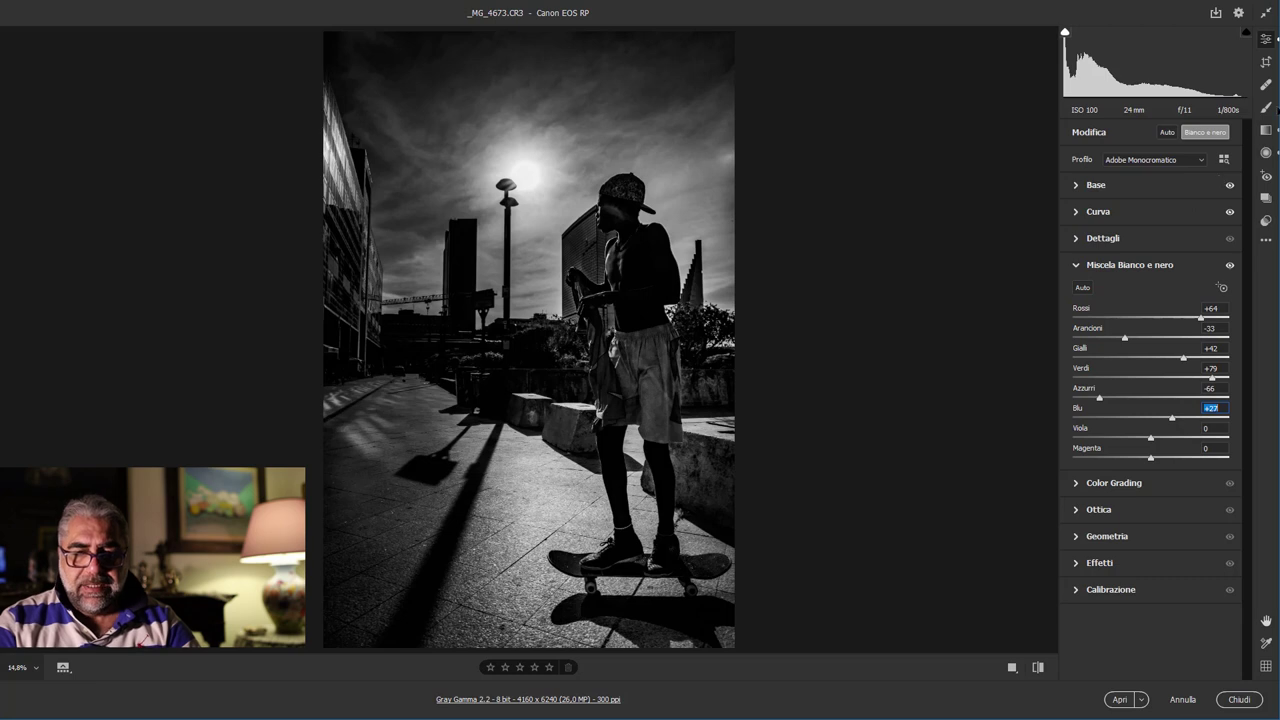
Step: Brush over the left pavement and set that brush mask to Exposure +0.30
click(1266, 107)
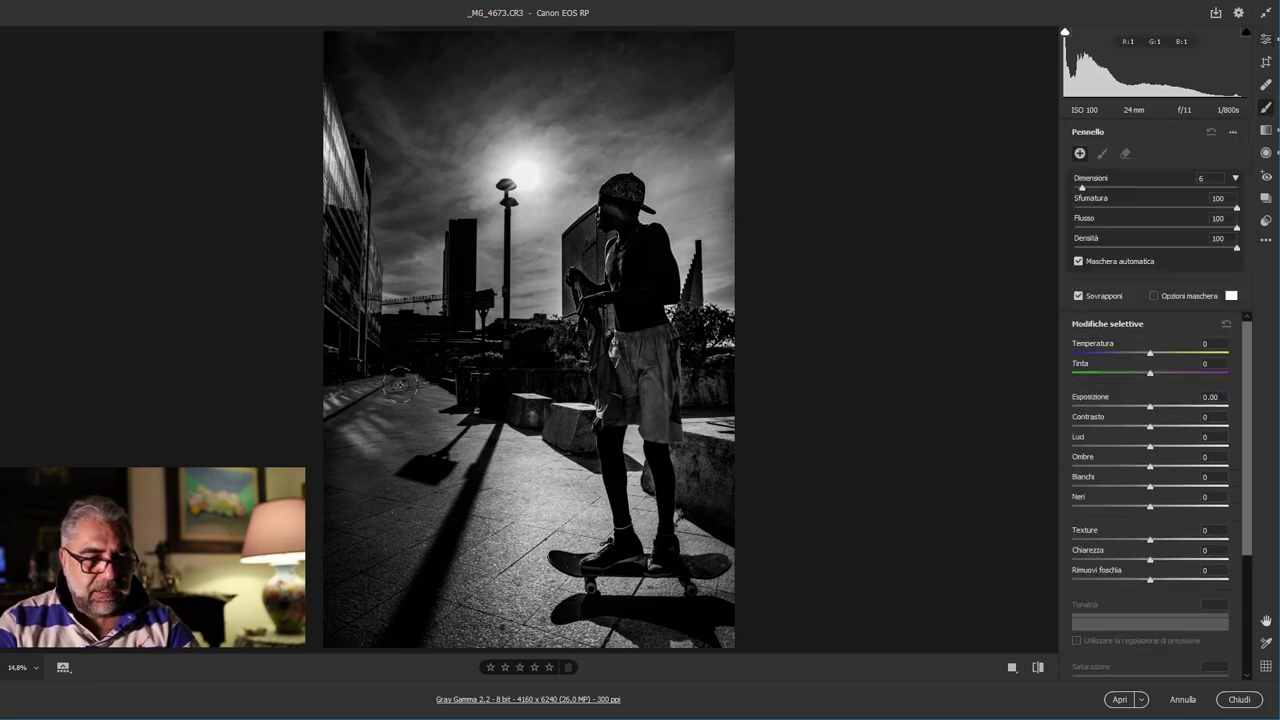
key(bracketright)
key(bracketright)
key(bracketright)
click(441, 457)
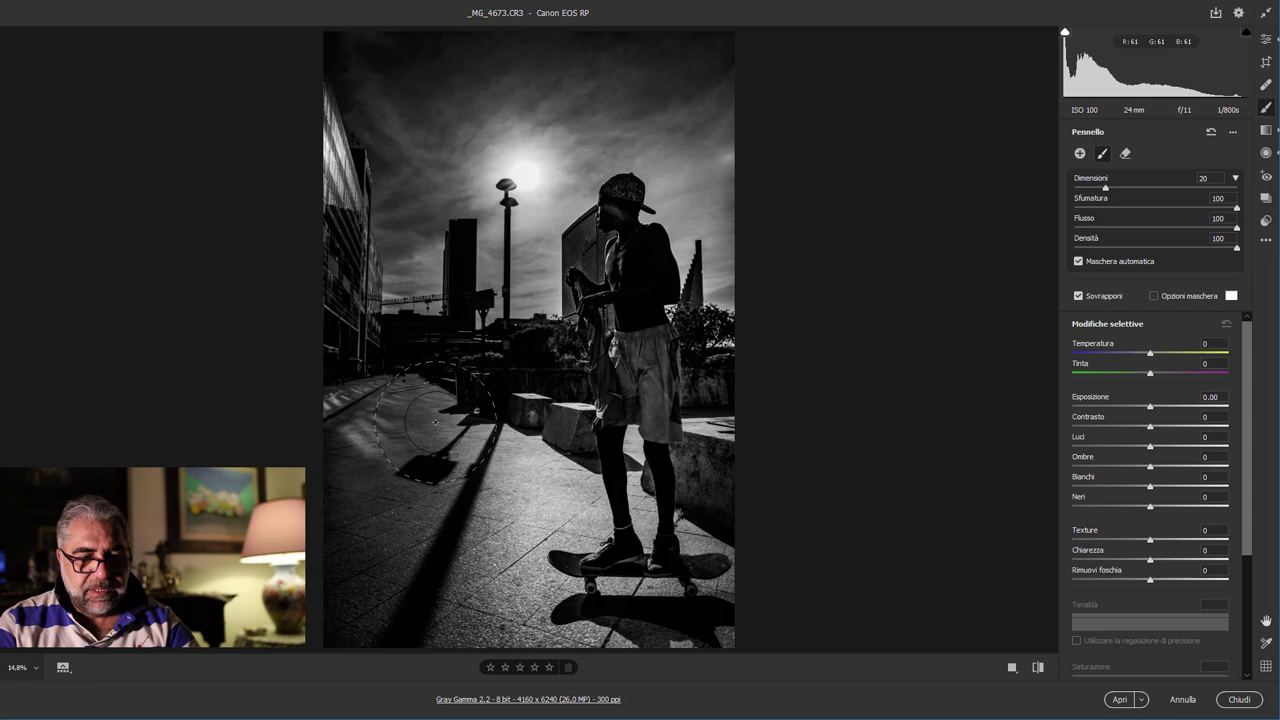
click(408, 389)
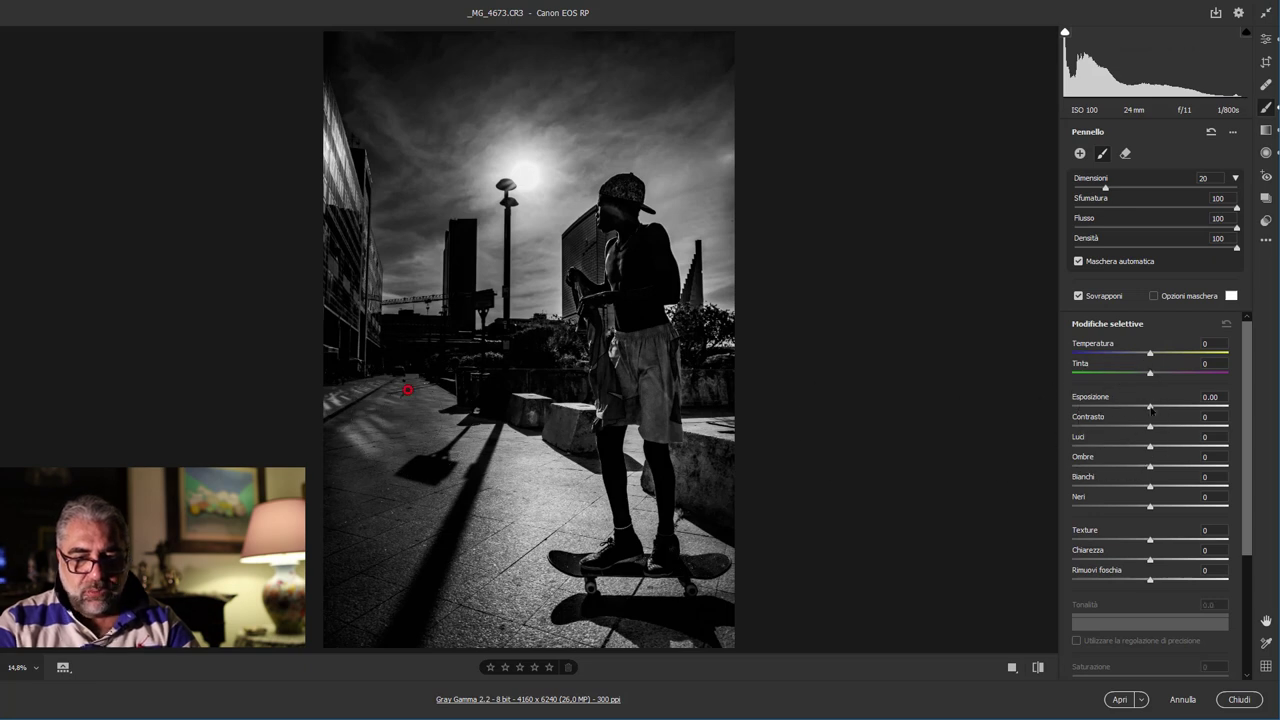
drag(1153, 408, 1157, 409)
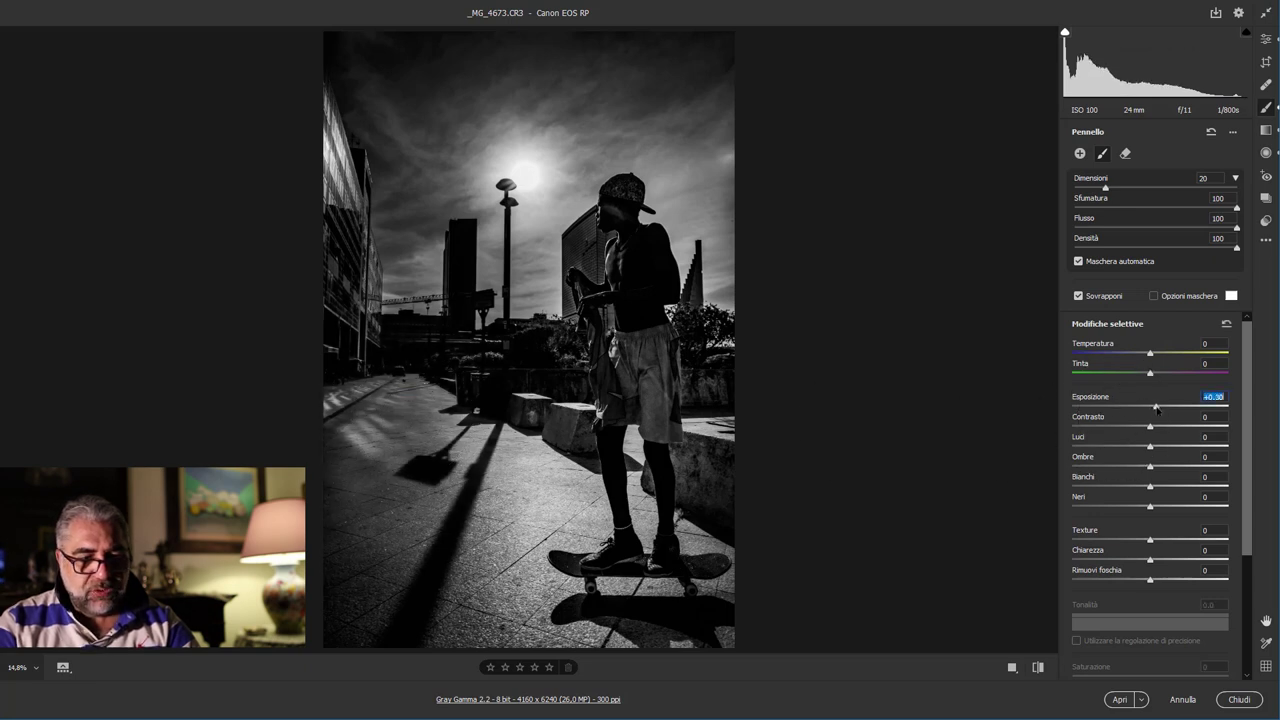
Step: Shrink the brush to size 10 and paint new masks on the distant buildings and shrubs
key(bracketleft)
key(bracketleft)
key(bracketleft)
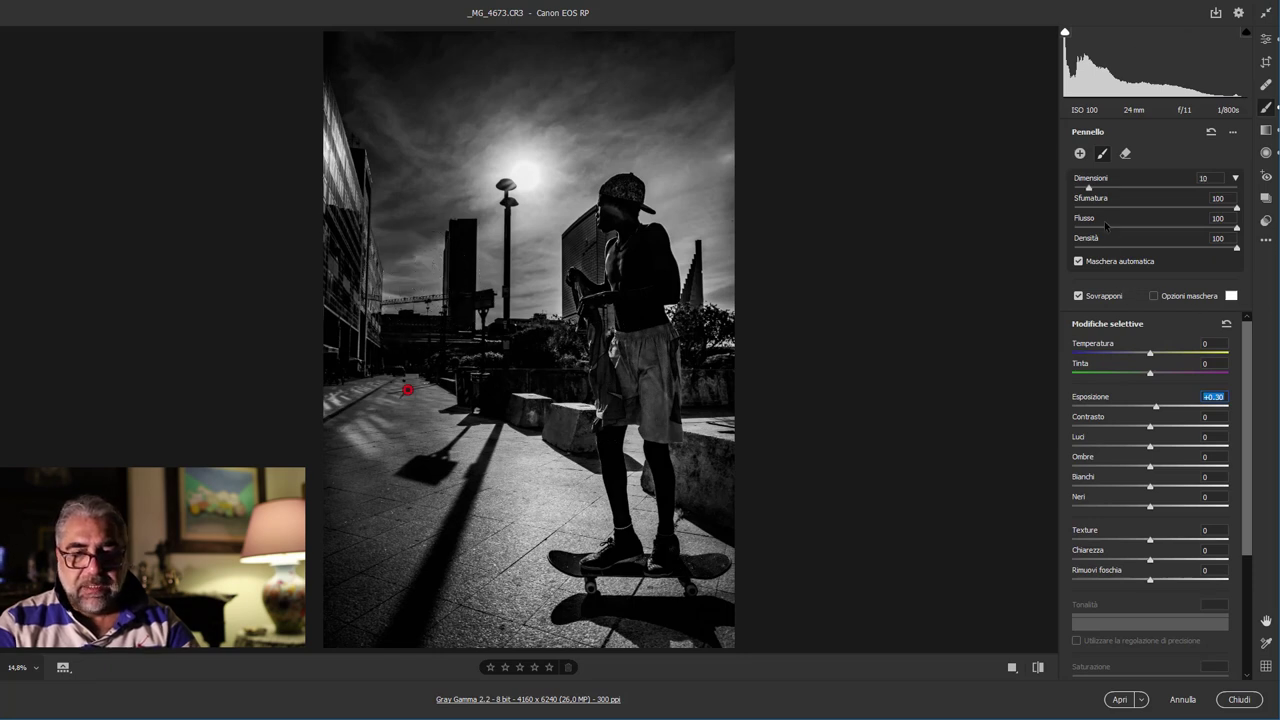
click(1080, 155)
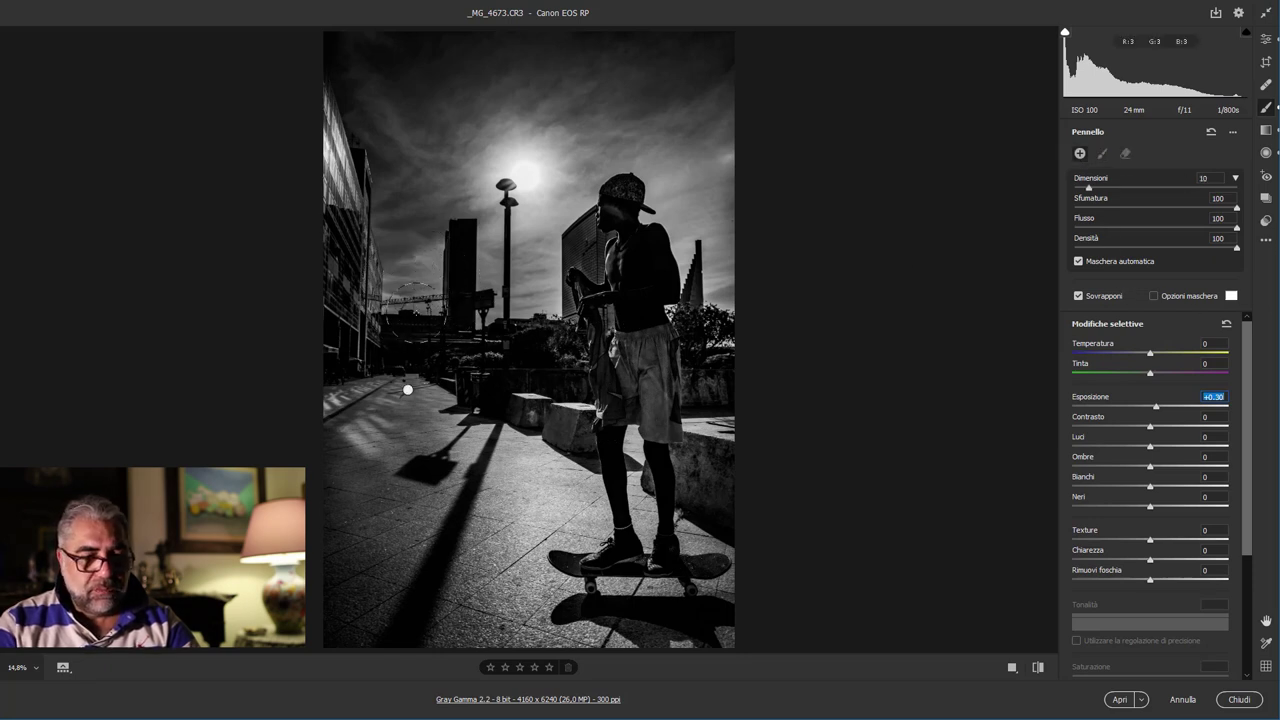
click(400, 290)
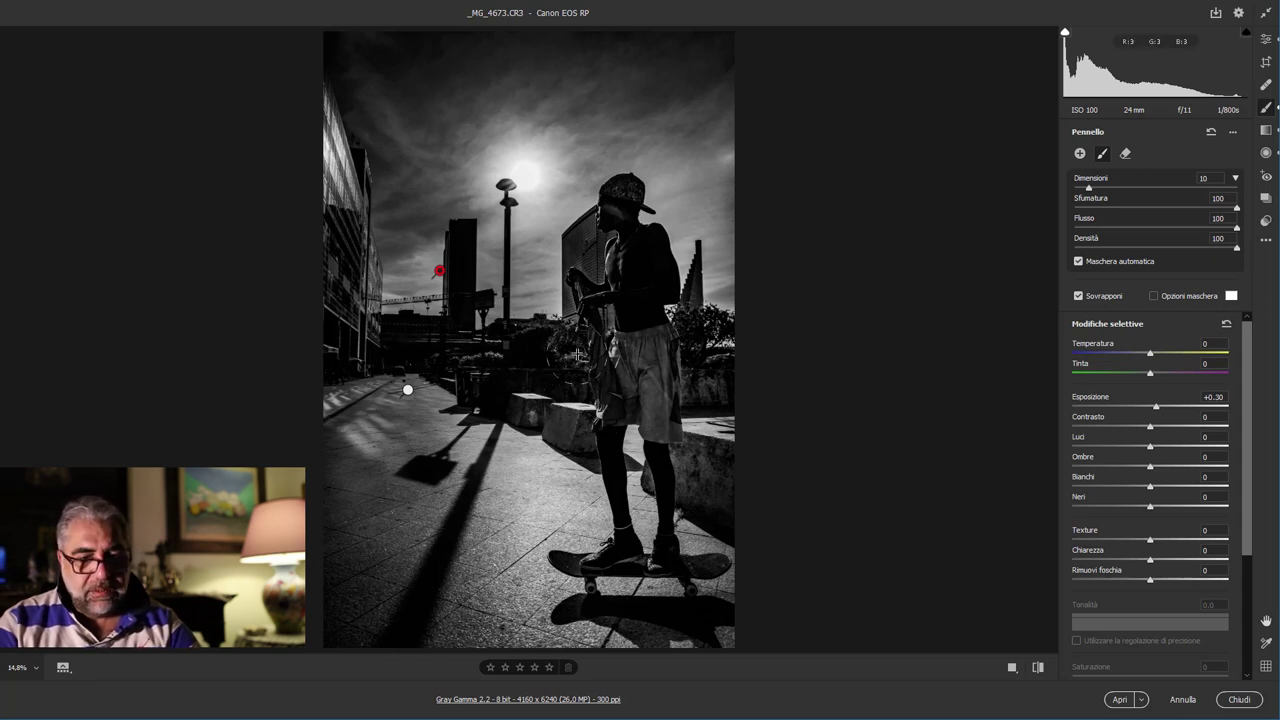
click(1080, 154)
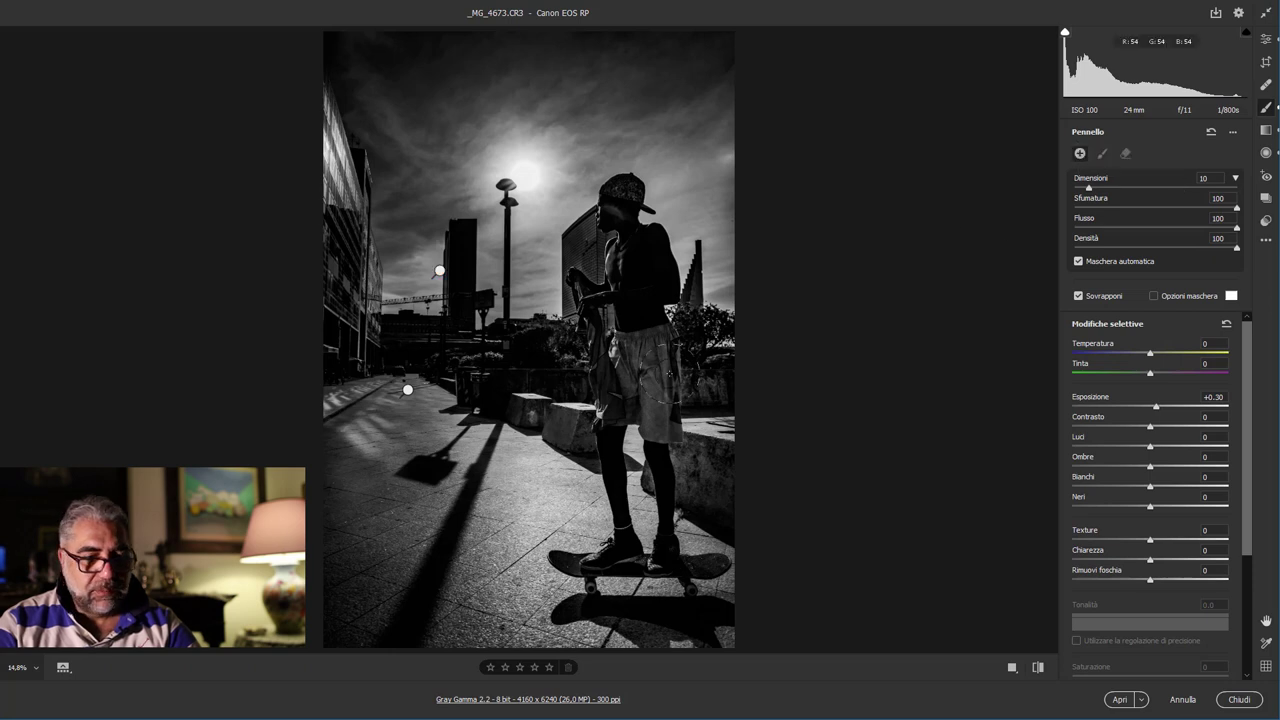
click(556, 352)
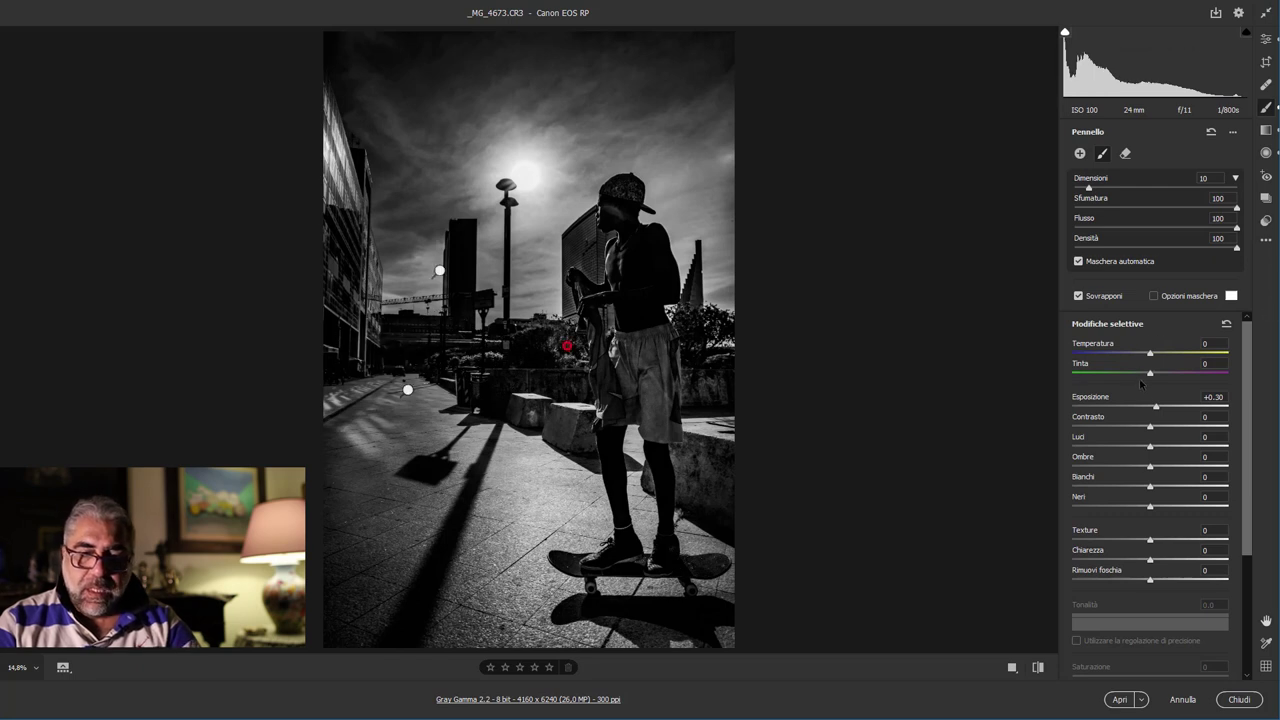
Step: Brighten the shrub brush mask to Exposure +1.40 and return to the main Edit panel
drag(1156, 407, 1177, 410)
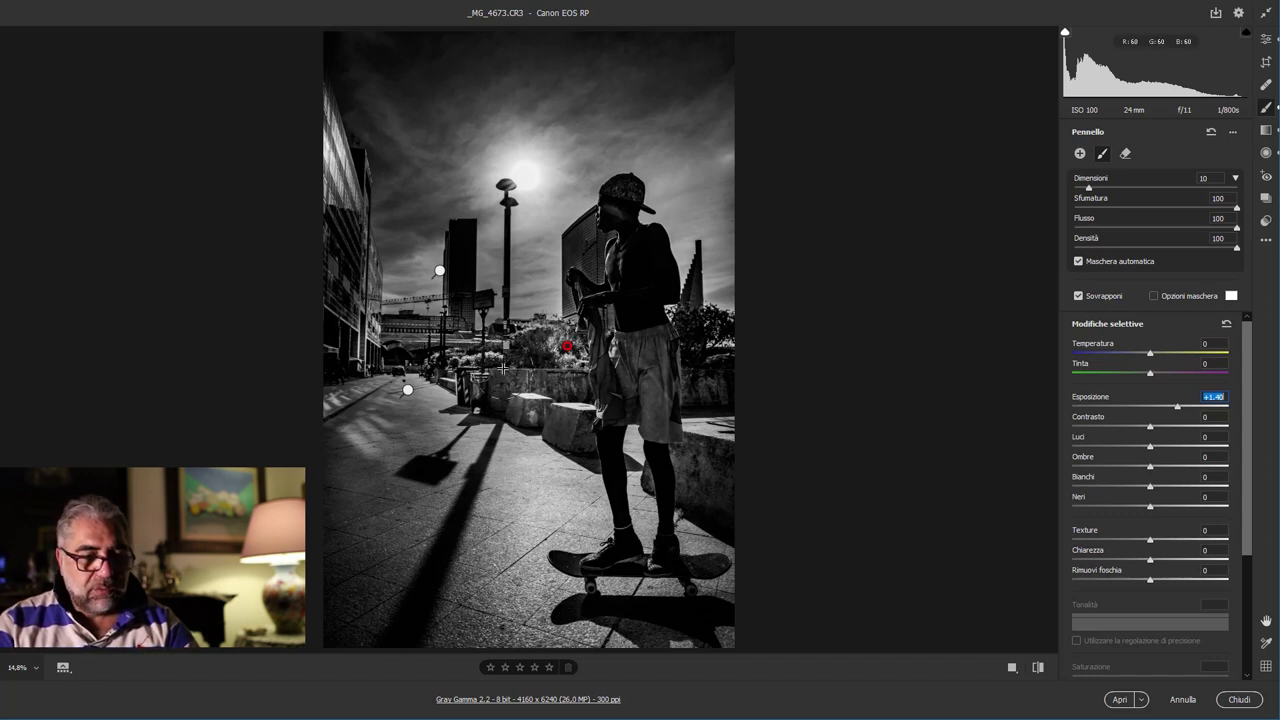
click(1266, 38)
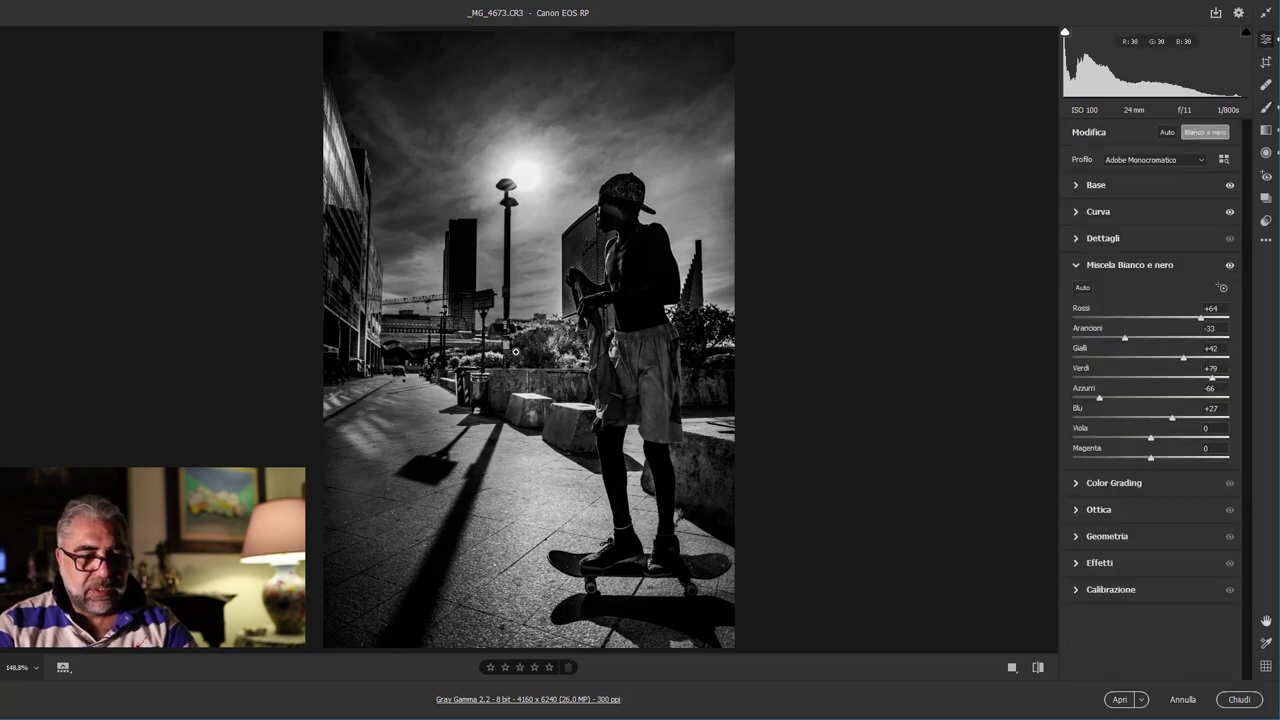
Step: Zoom in on the brightened shrubs, then fit the photo and reselect the brush tool
click(516, 351)
scroll(418, 447, up, 3)
scroll(418, 447, down, 3)
scroll(400, 438, down, 2)
scroll(386, 428, down, 2)
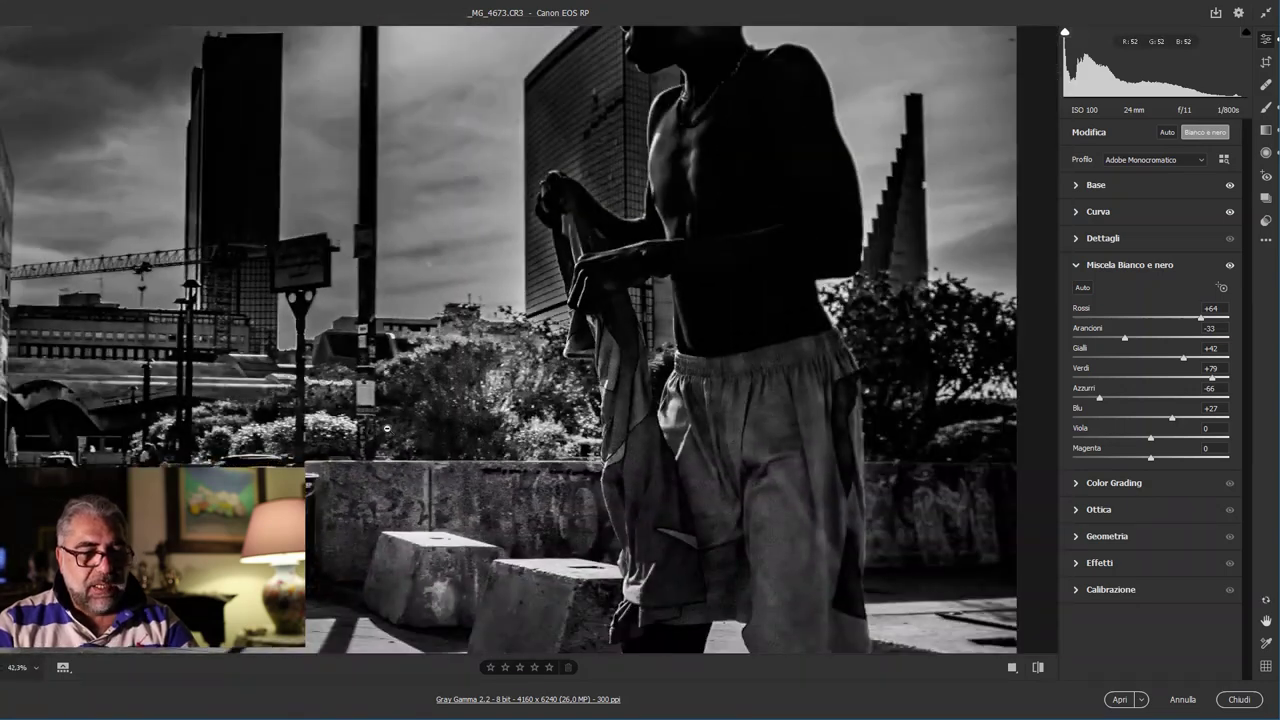
scroll(386, 428, down, 3)
scroll(386, 428, down, 2)
scroll(455, 514, down, 1)
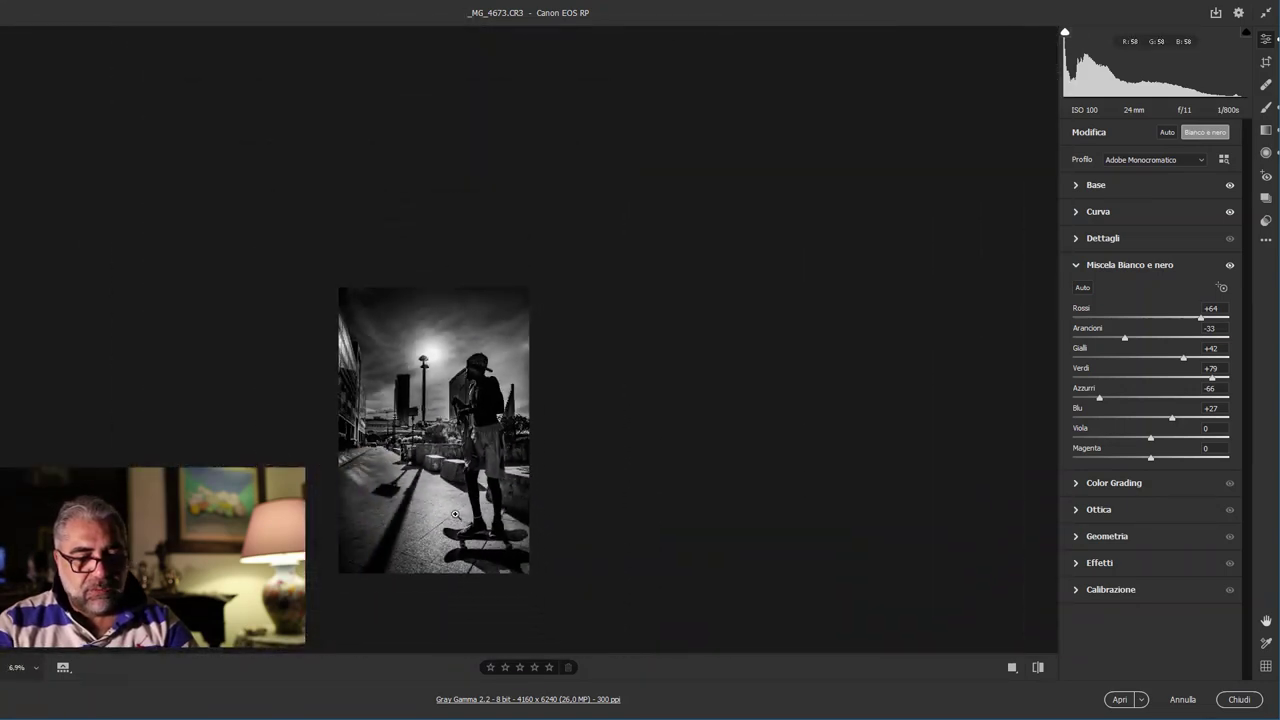
click(435, 502)
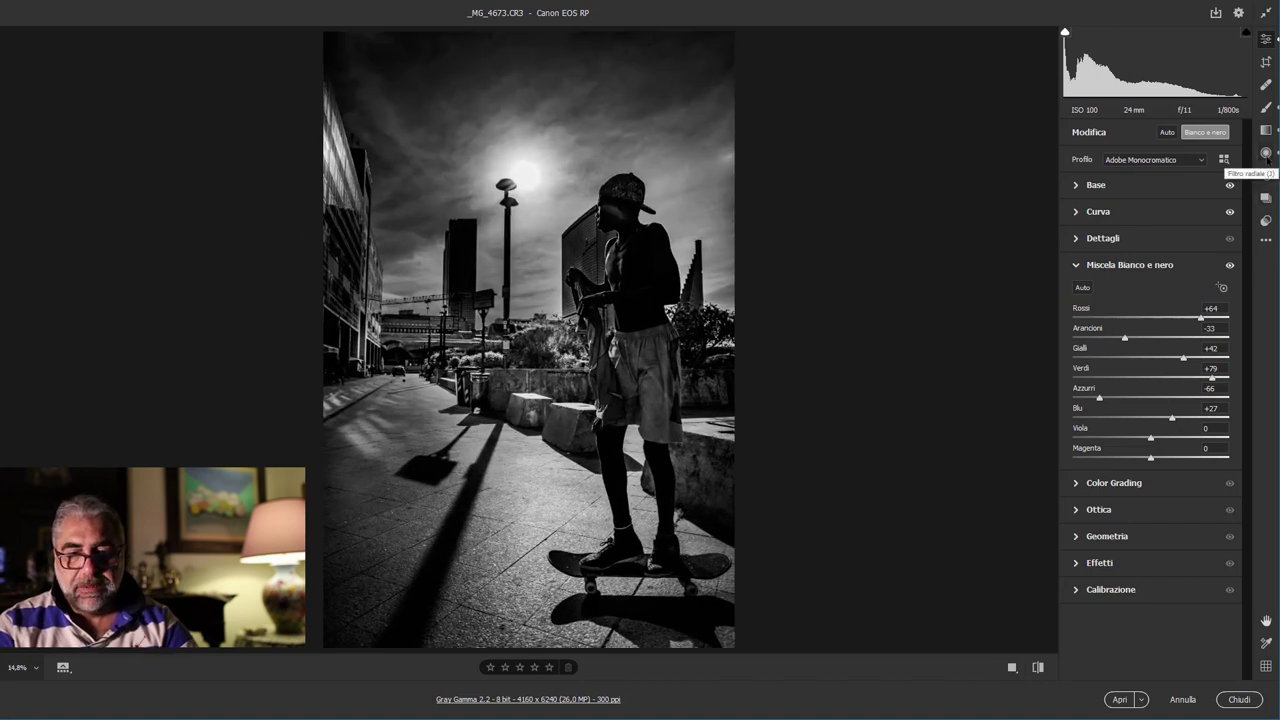
click(1266, 107)
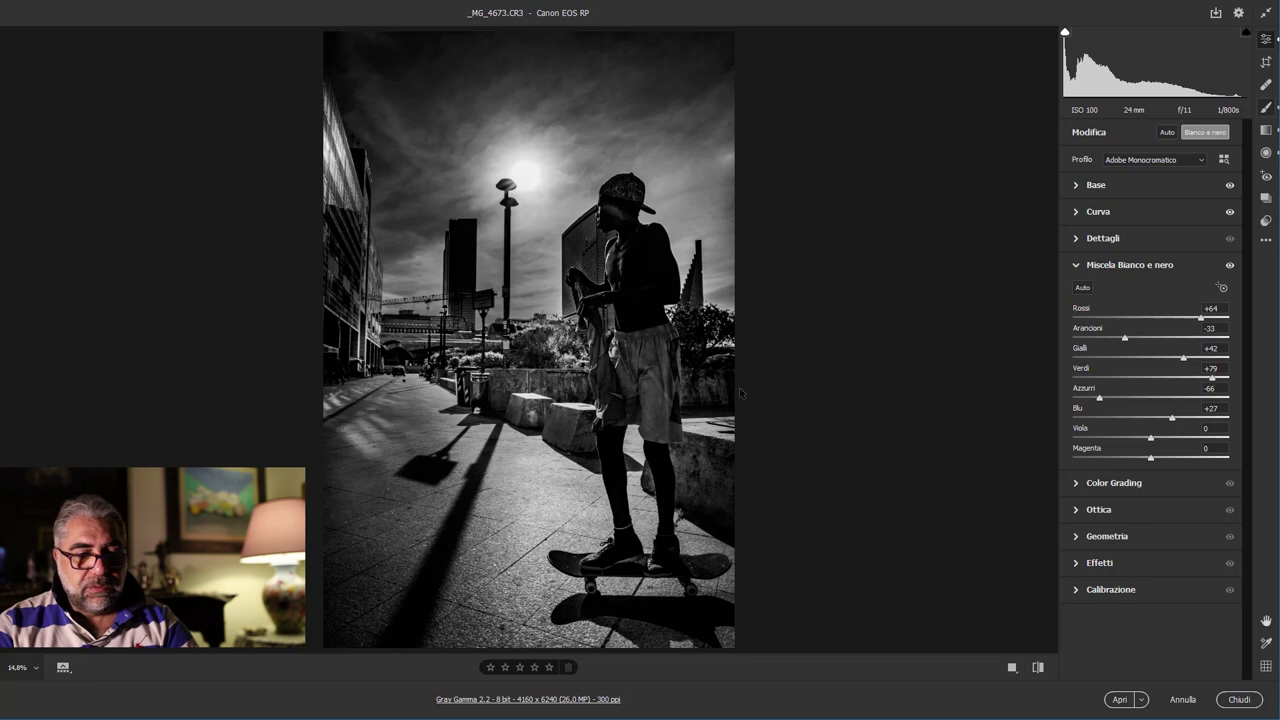
Step: Delete one brush mask and paint a +0.45 exposure lift over the skater's head and torso
click(567, 346)
key(Delete)
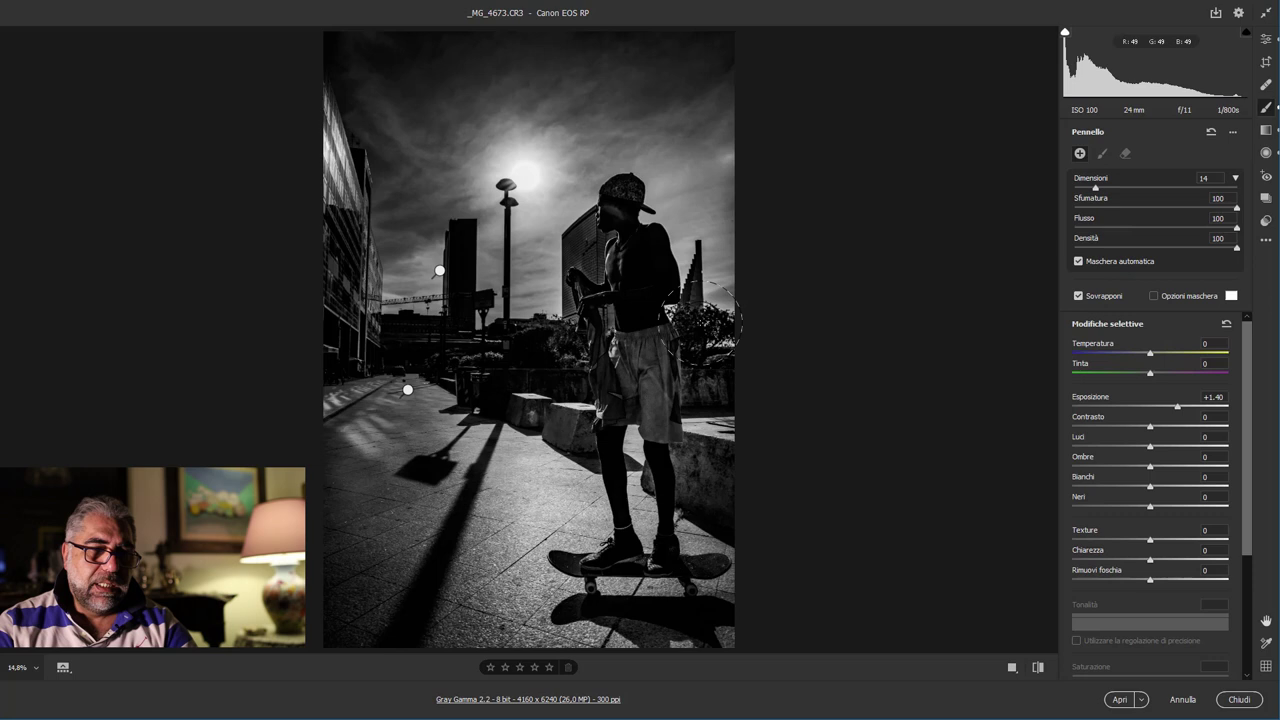
mouse_move(620, 235)
mouse_down()
mouse_move(705, 545)
mouse_move(672, 217)
mouse_move(600, 192)
mouse_up()
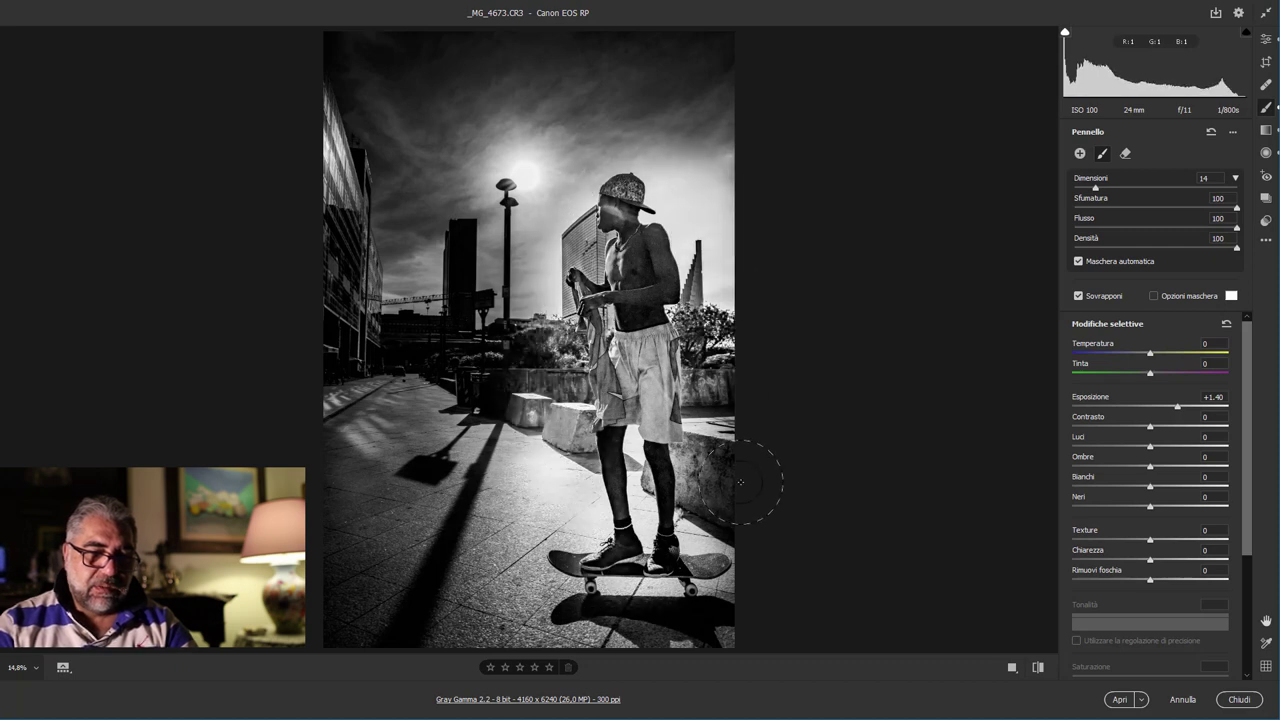
drag(1177, 406, 1161, 408)
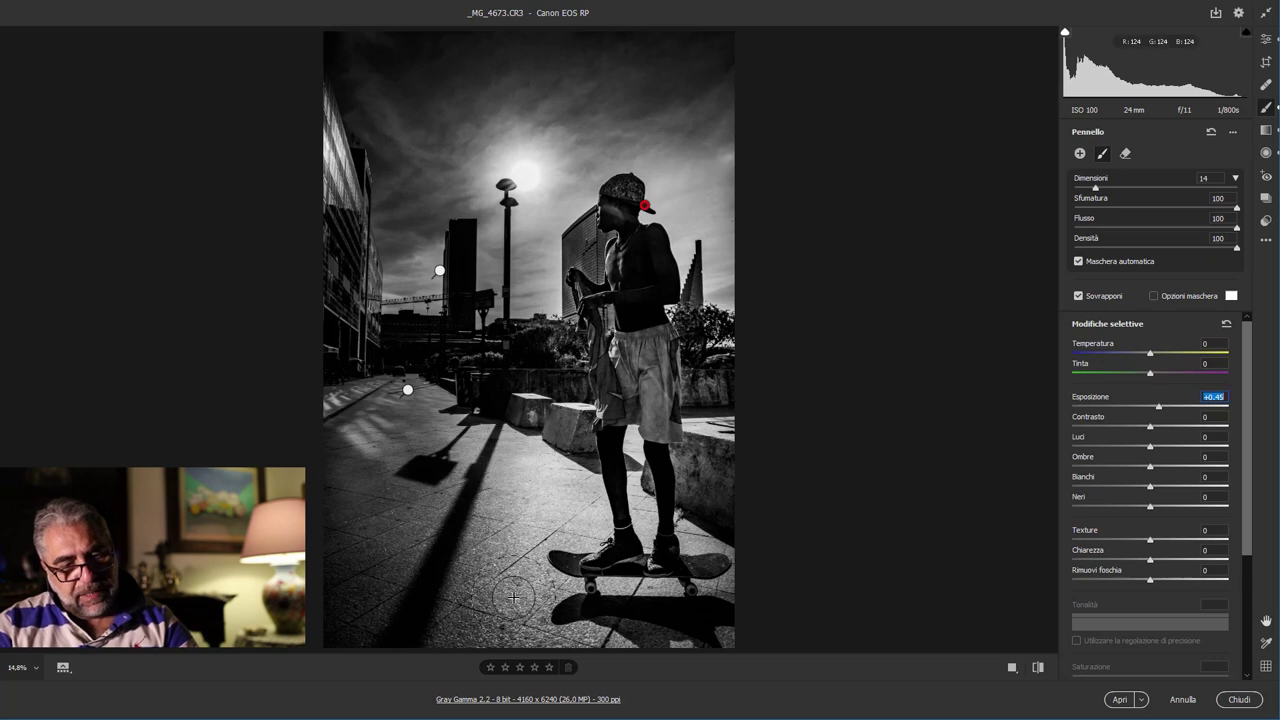
Step: Paint a new pavement mask near the skateboard with Exposure +0.05 and Dehaze +21
click(1079, 153)
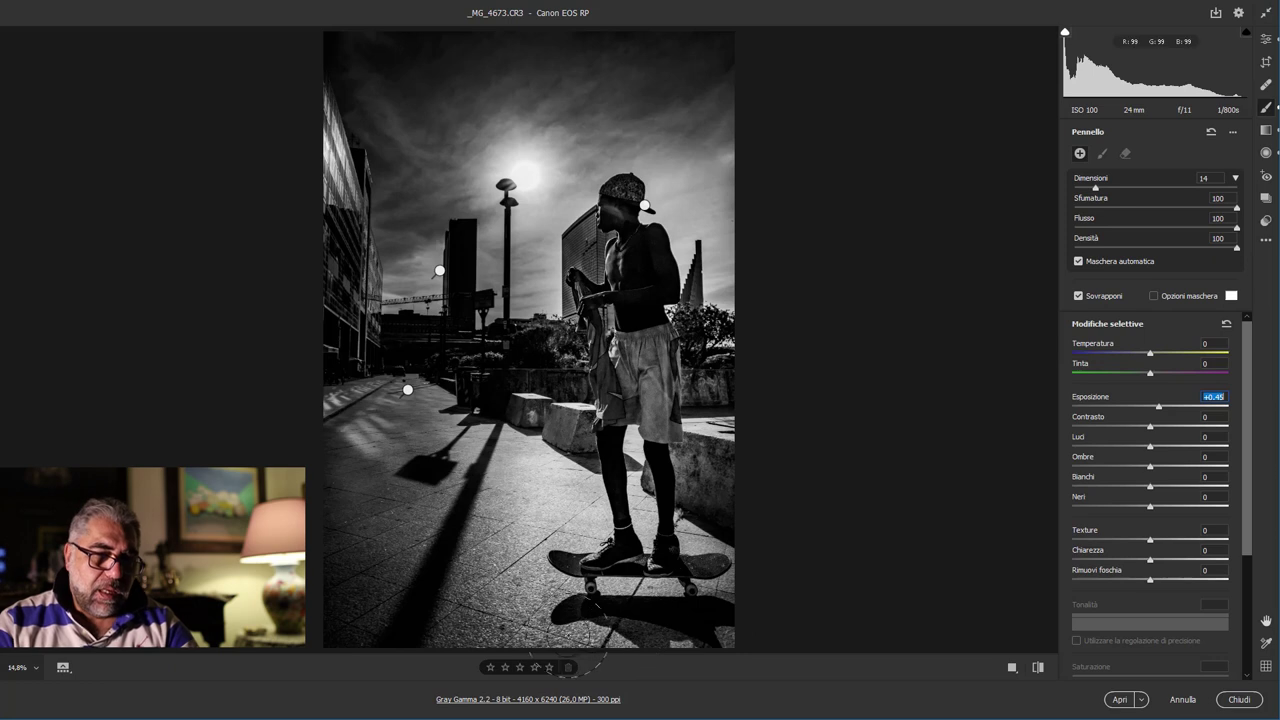
mouse_move(545, 640)
mouse_down()
mouse_move(504, 527)
mouse_move(539, 484)
mouse_move(340, 642)
mouse_up()
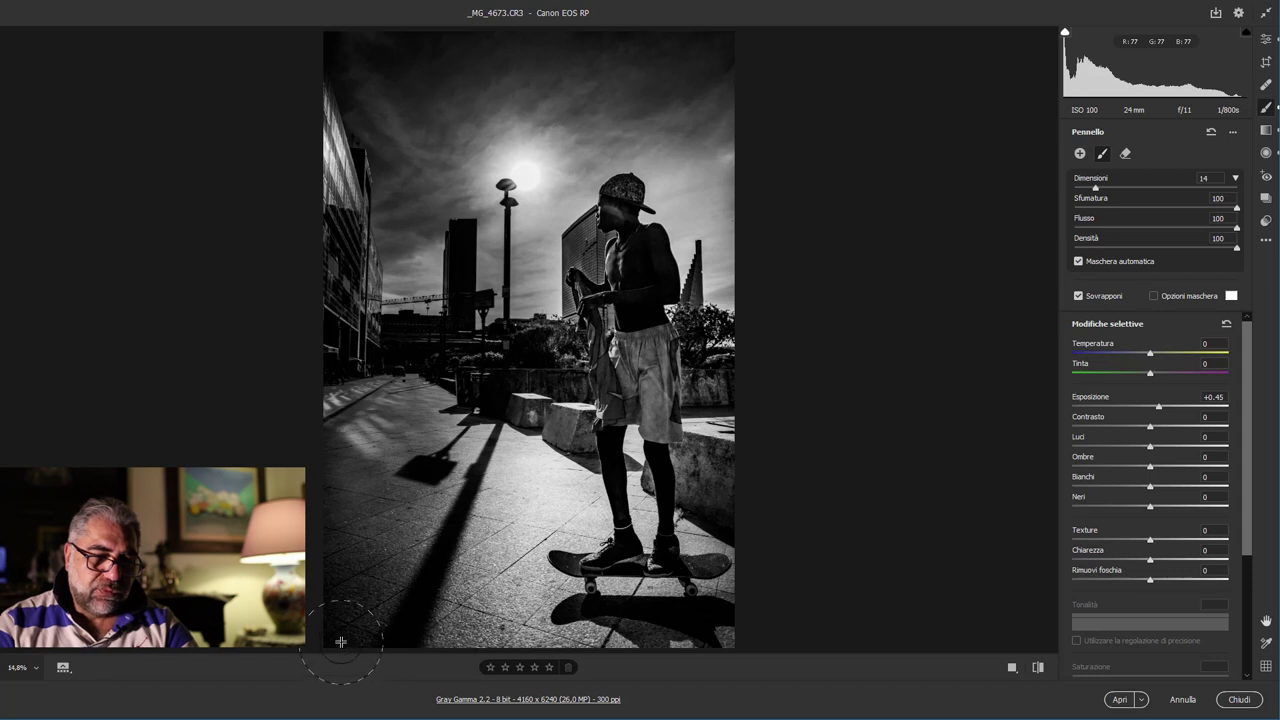
drag(1150, 546, 1171, 546)
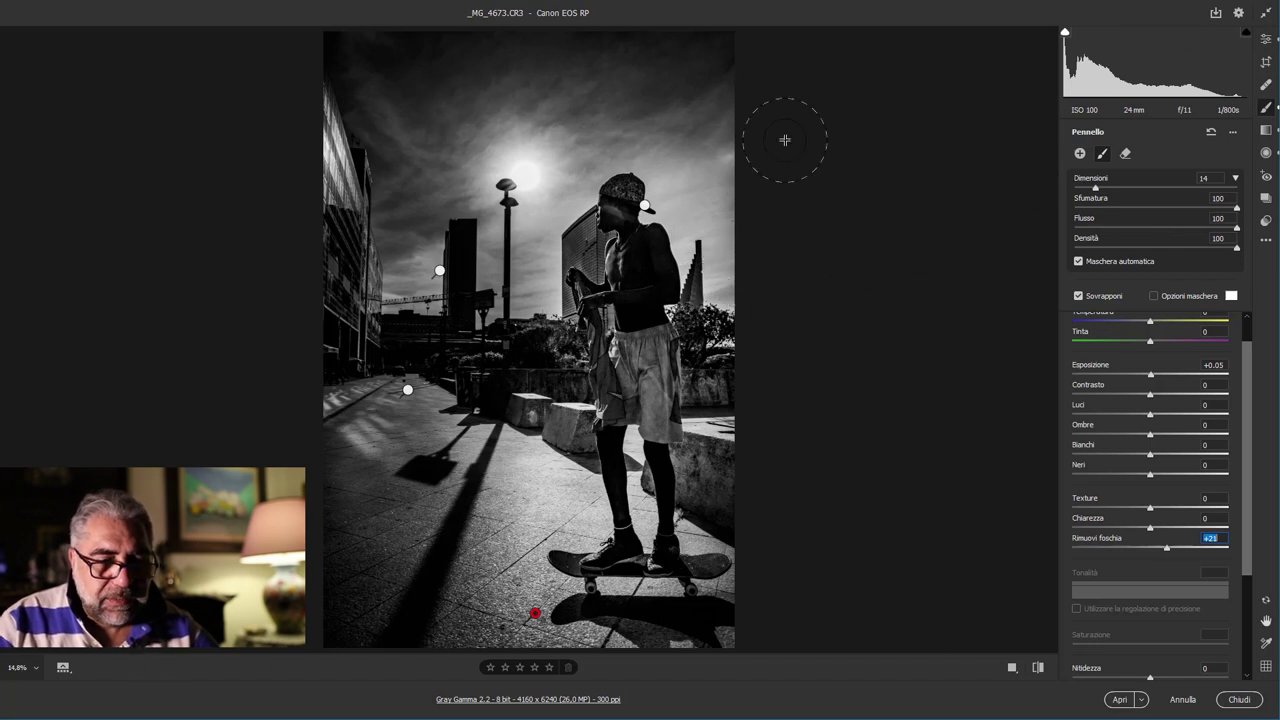
click(1039, 672)
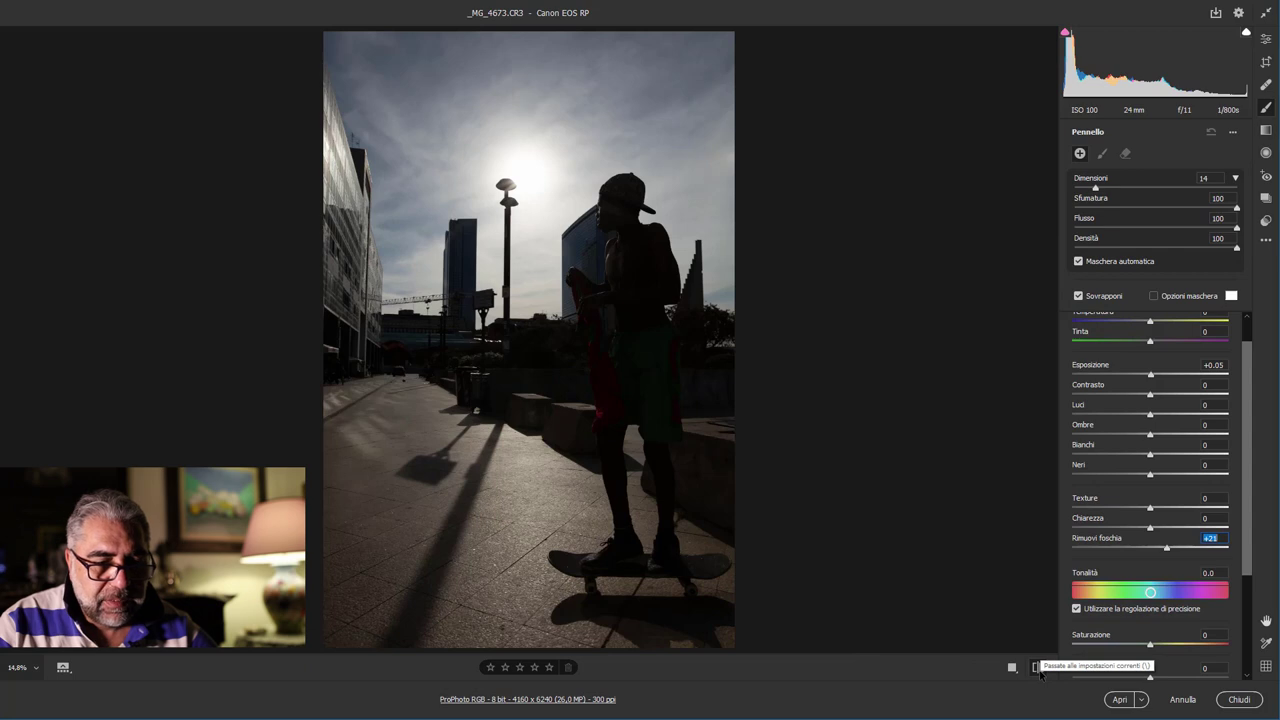
click(1039, 672)
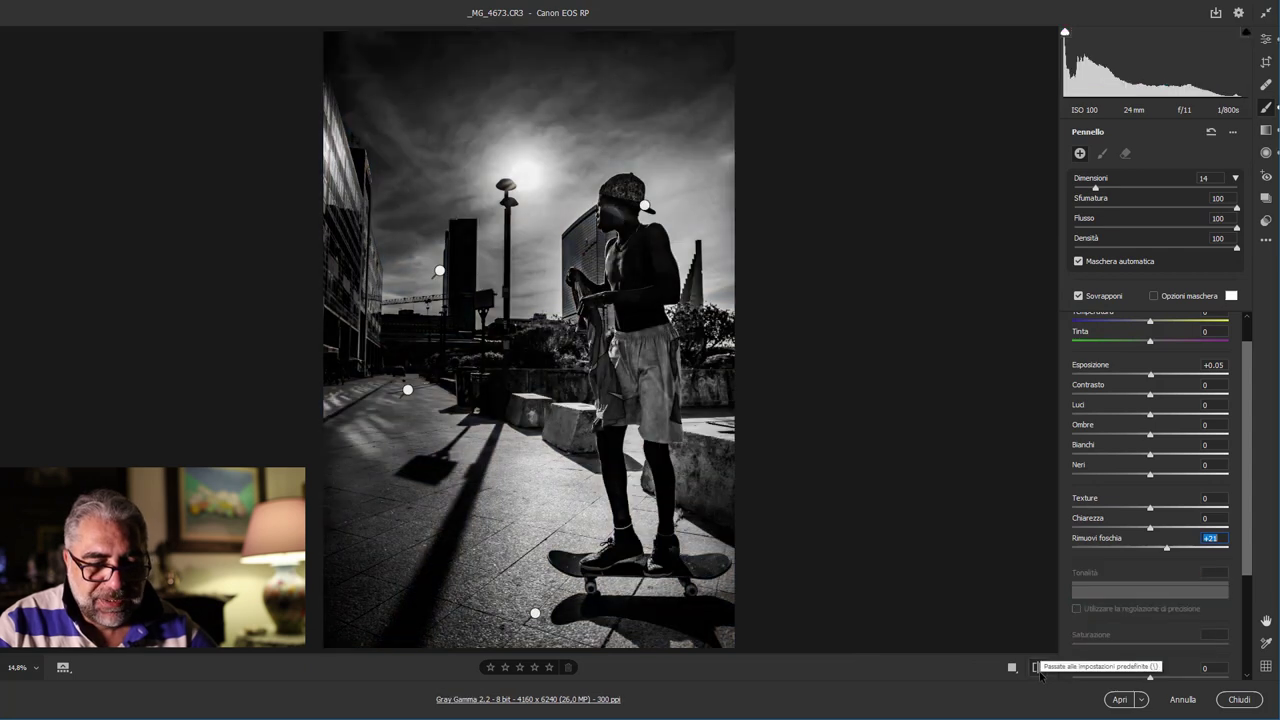
click(1039, 672)
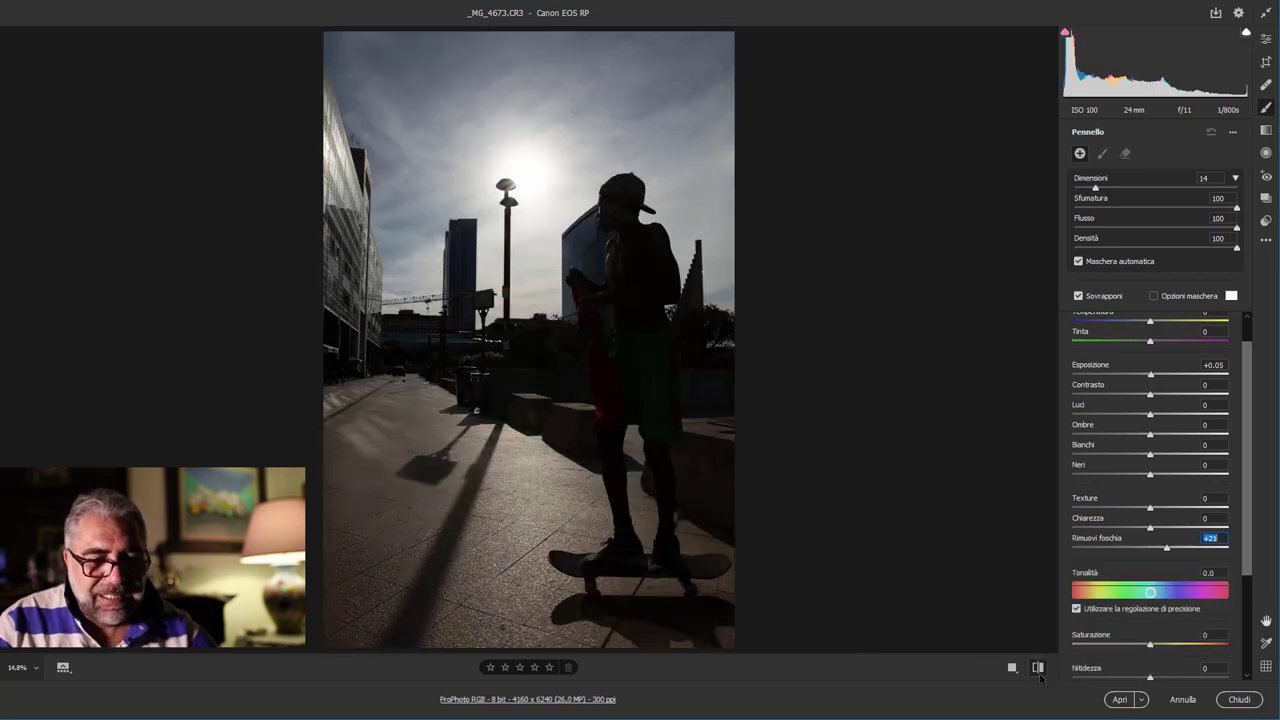
click(1039, 675)
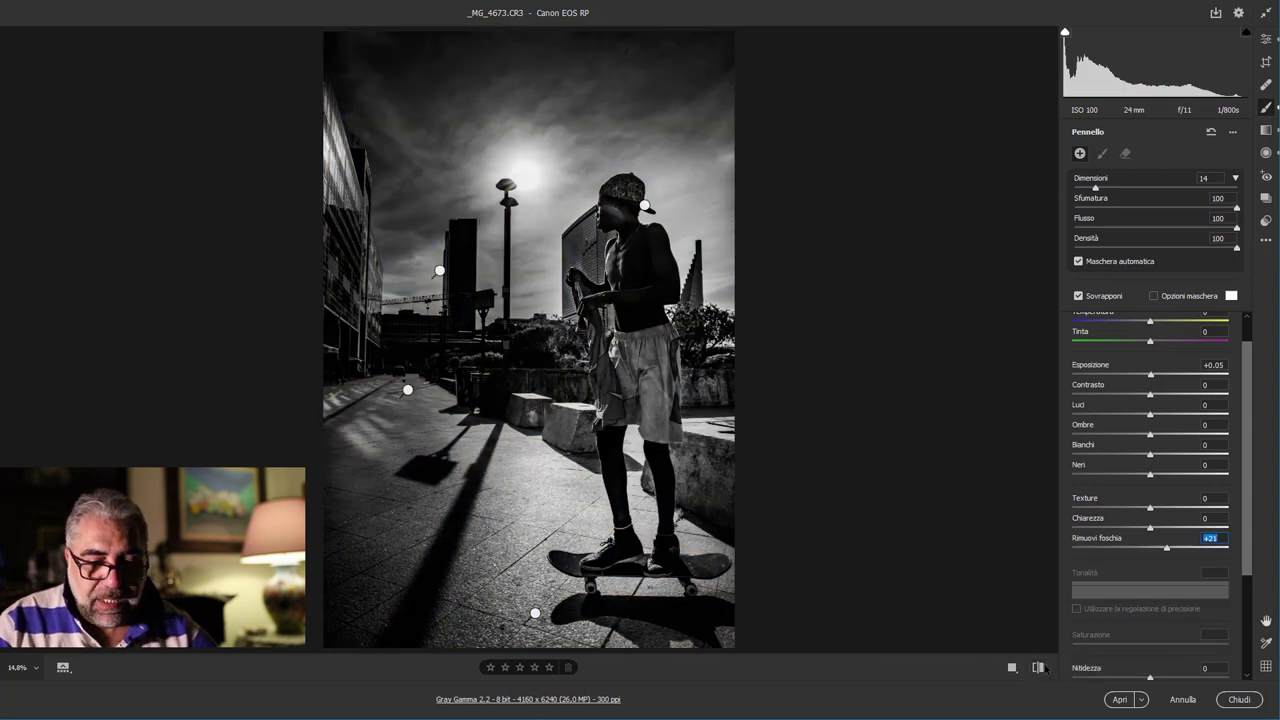
click(1038, 668)
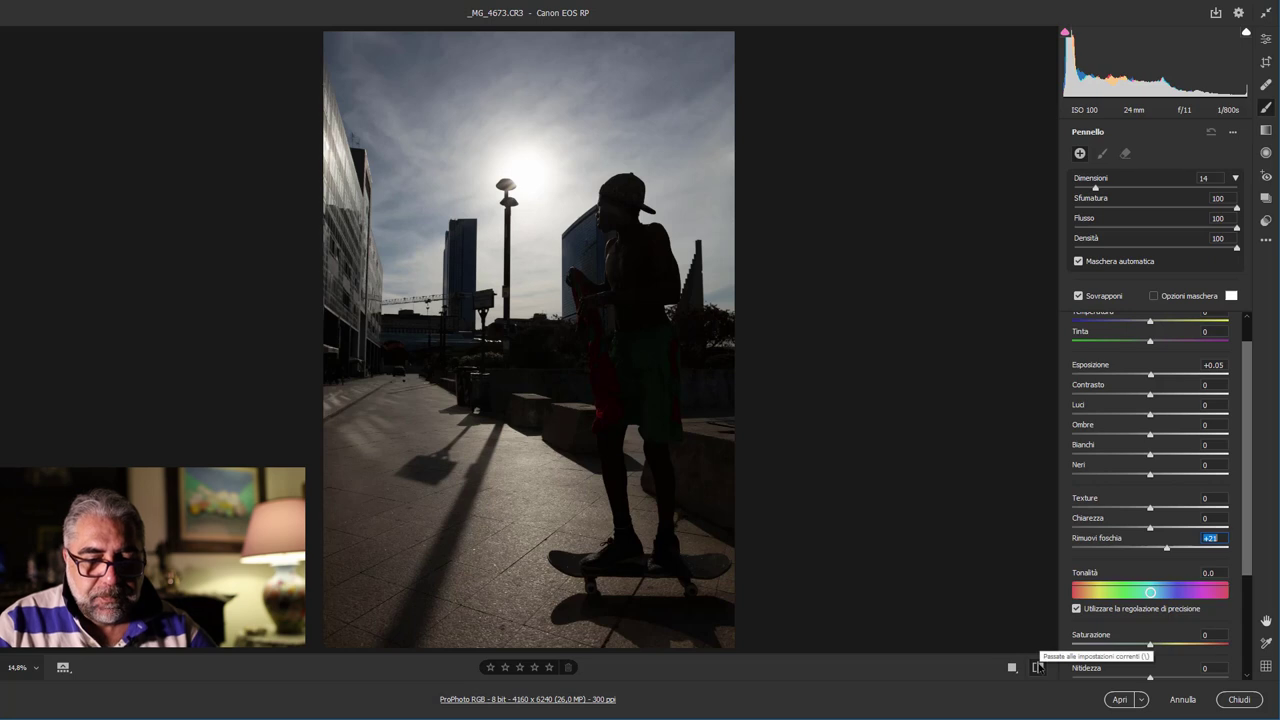
key(v)
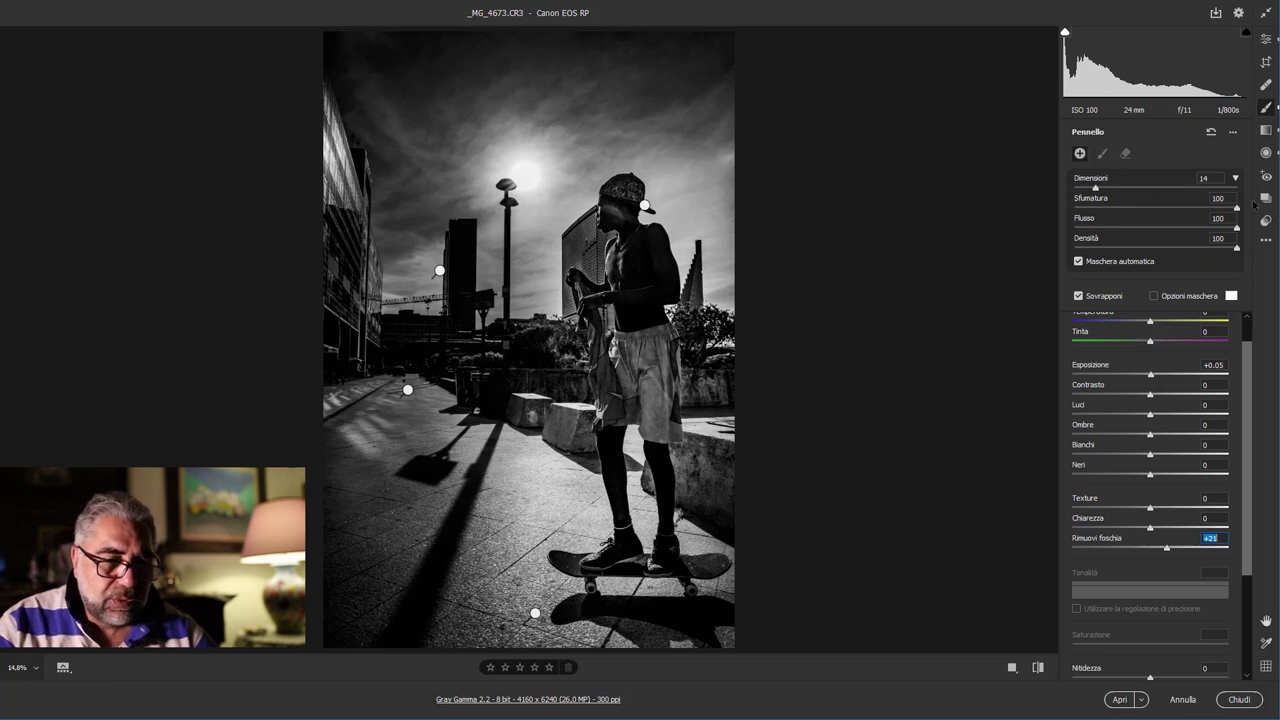
Step: Select the left graduated filter and reposition its end line across the skater
click(1268, 131)
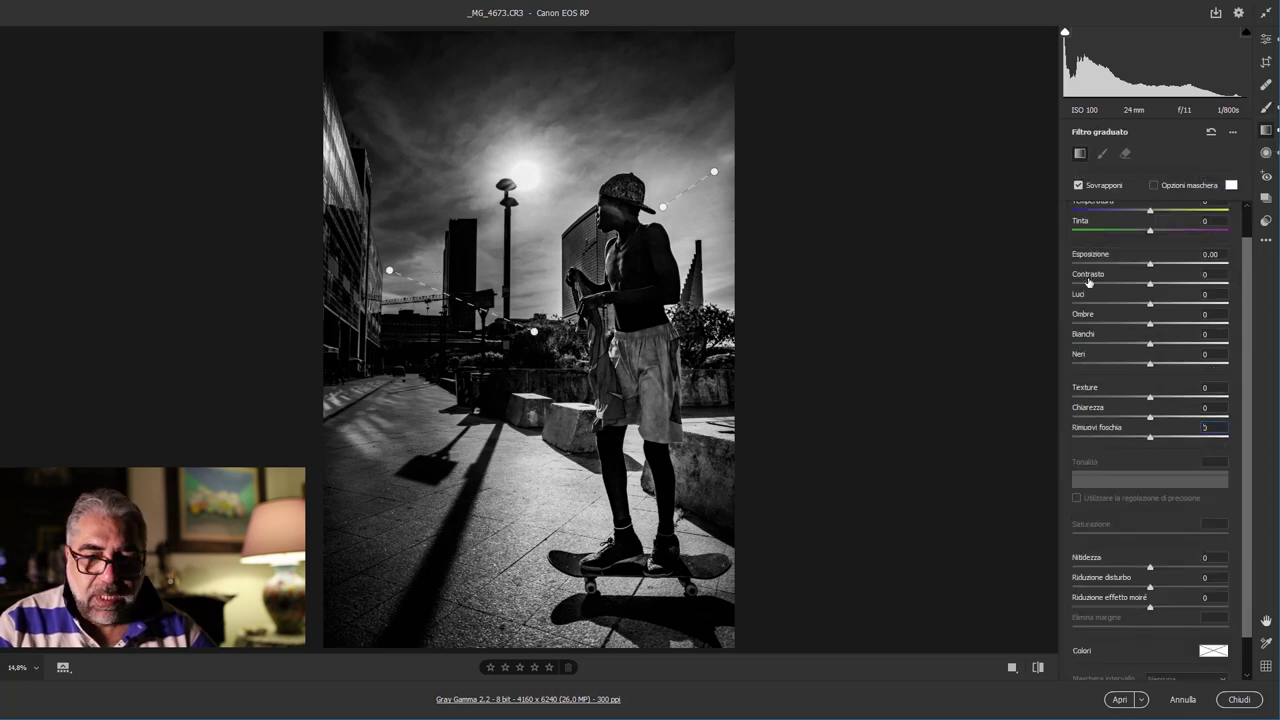
scroll(1127, 260, up, 1)
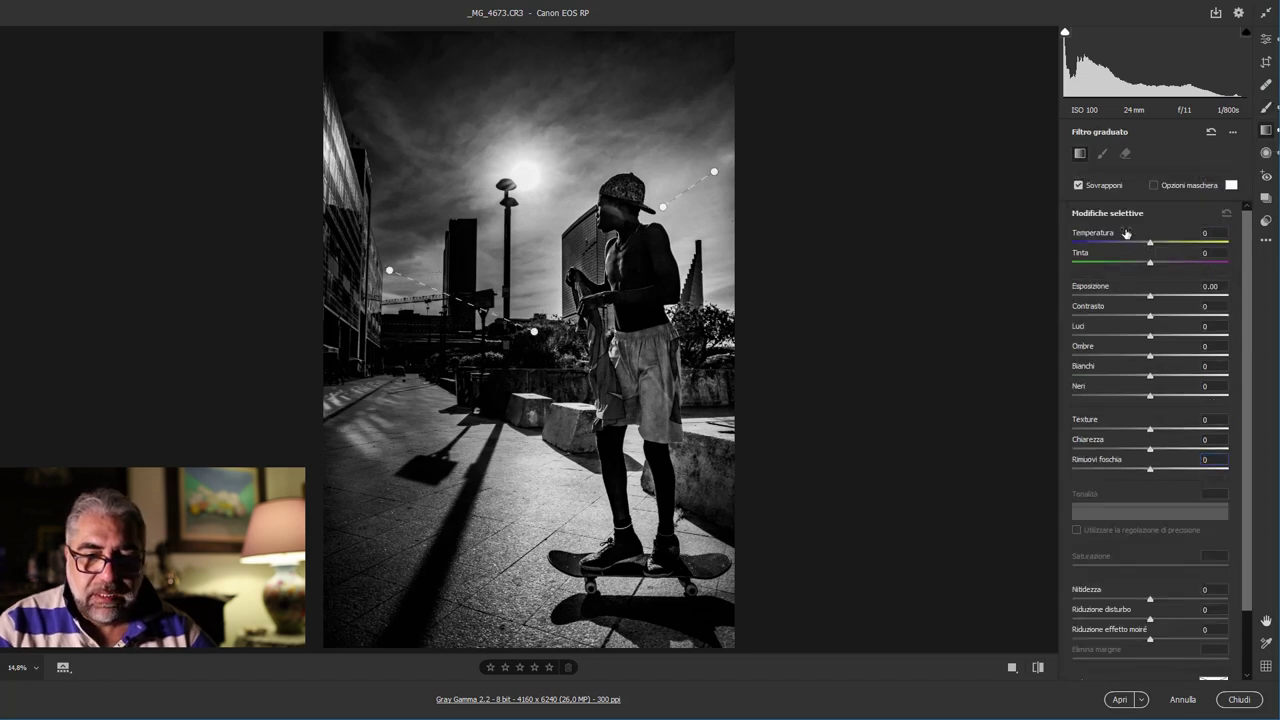
scroll(1150, 245, down, 1)
scroll(1150, 245, down, 1)
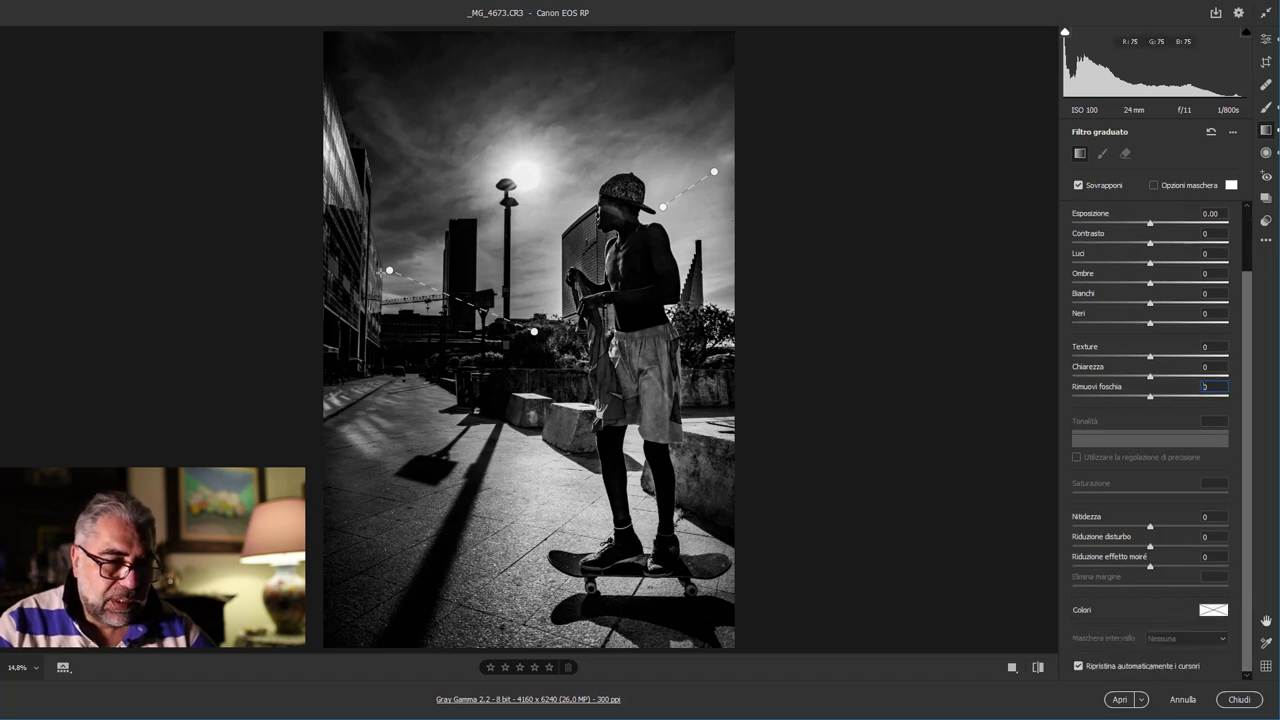
click(535, 330)
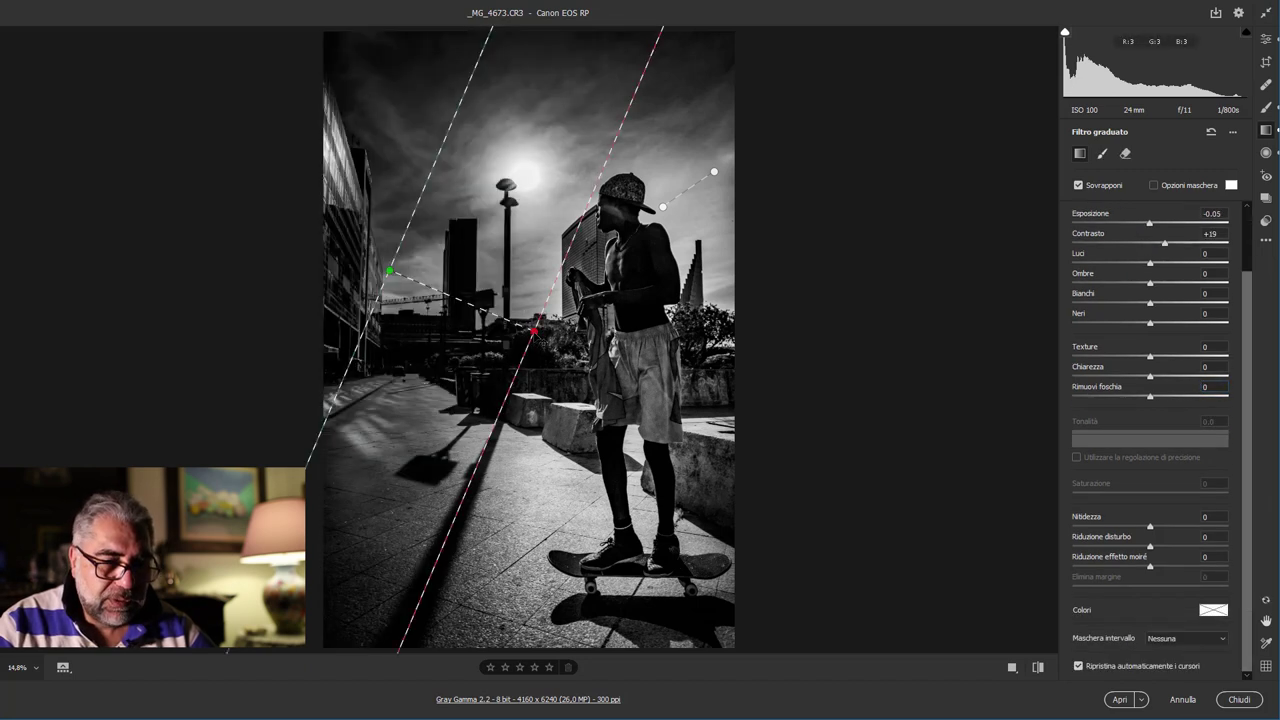
drag(537, 333, 660, 380)
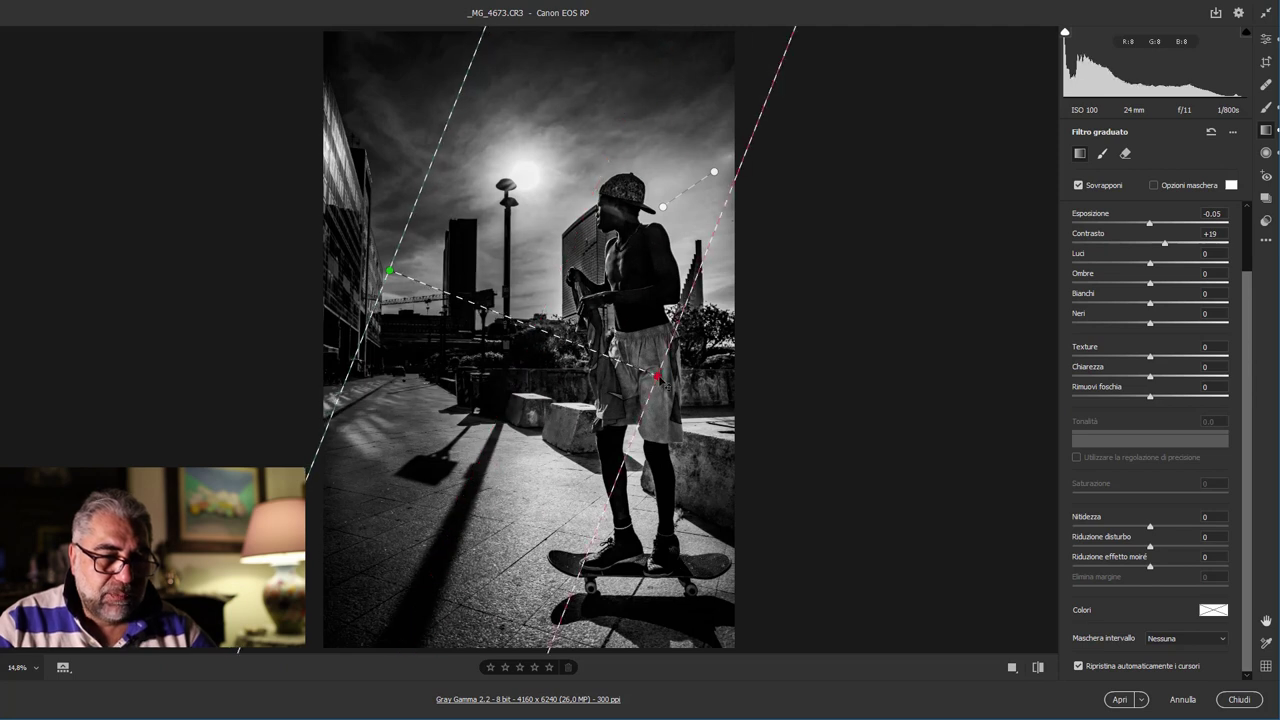
mouse_move(658, 378)
mouse_down()
mouse_move(424, 281)
mouse_move(514, 331)
mouse_move(535, 325)
mouse_up()
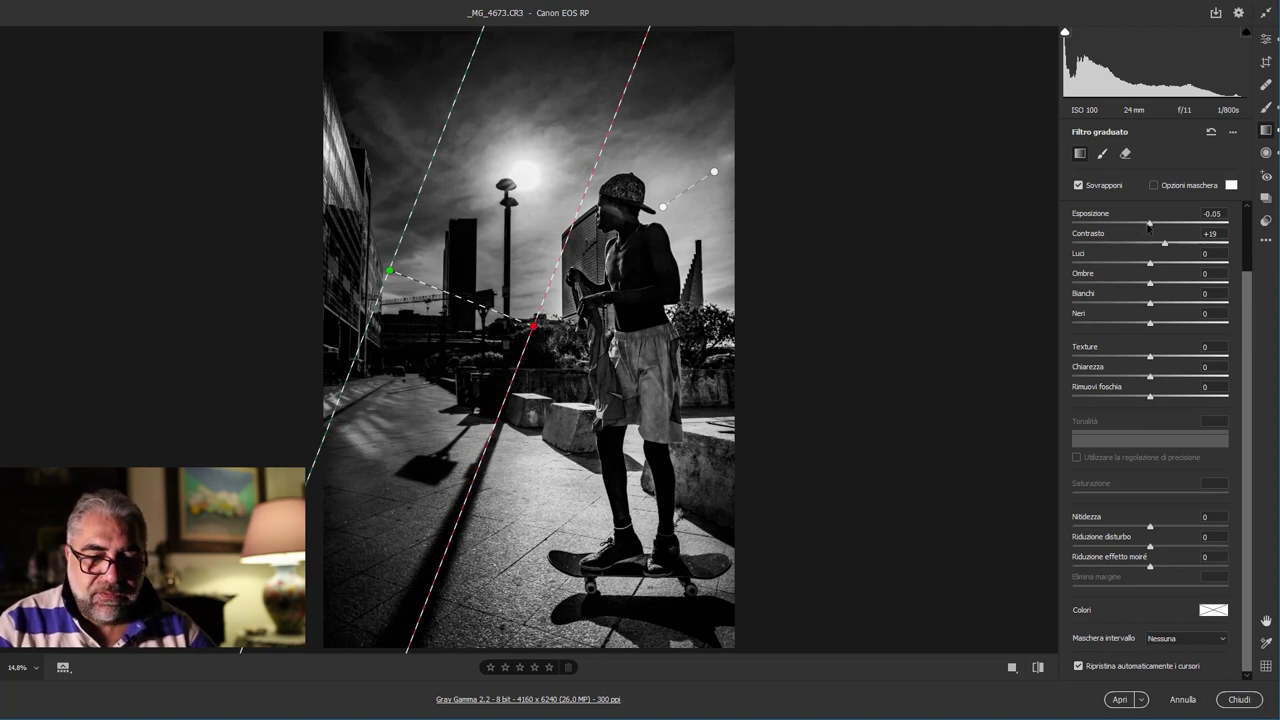
Step: Set the filter to -0.25 exposure, narrow its gradient, and delete the accidental vertical filter
click(1147, 225)
key(Down)
key(Down)
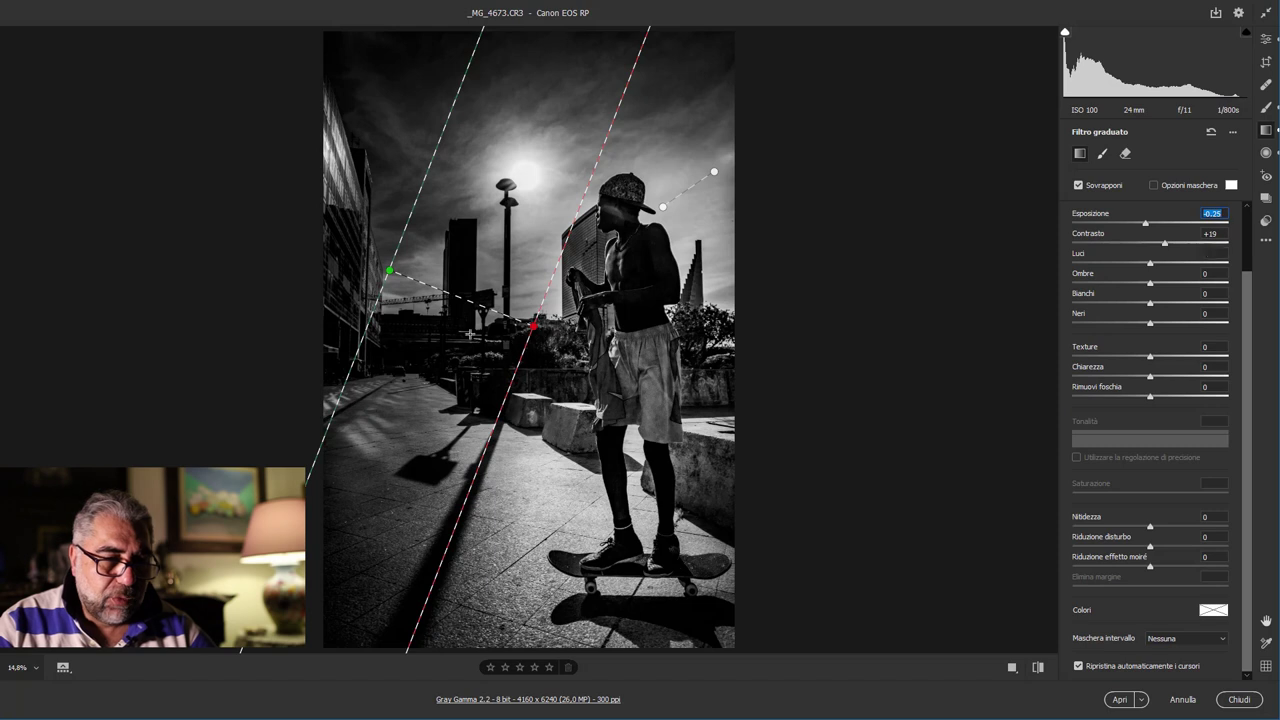
mouse_move(389, 270)
mouse_down()
mouse_move(511, 318)
mouse_move(394, 272)
mouse_up()
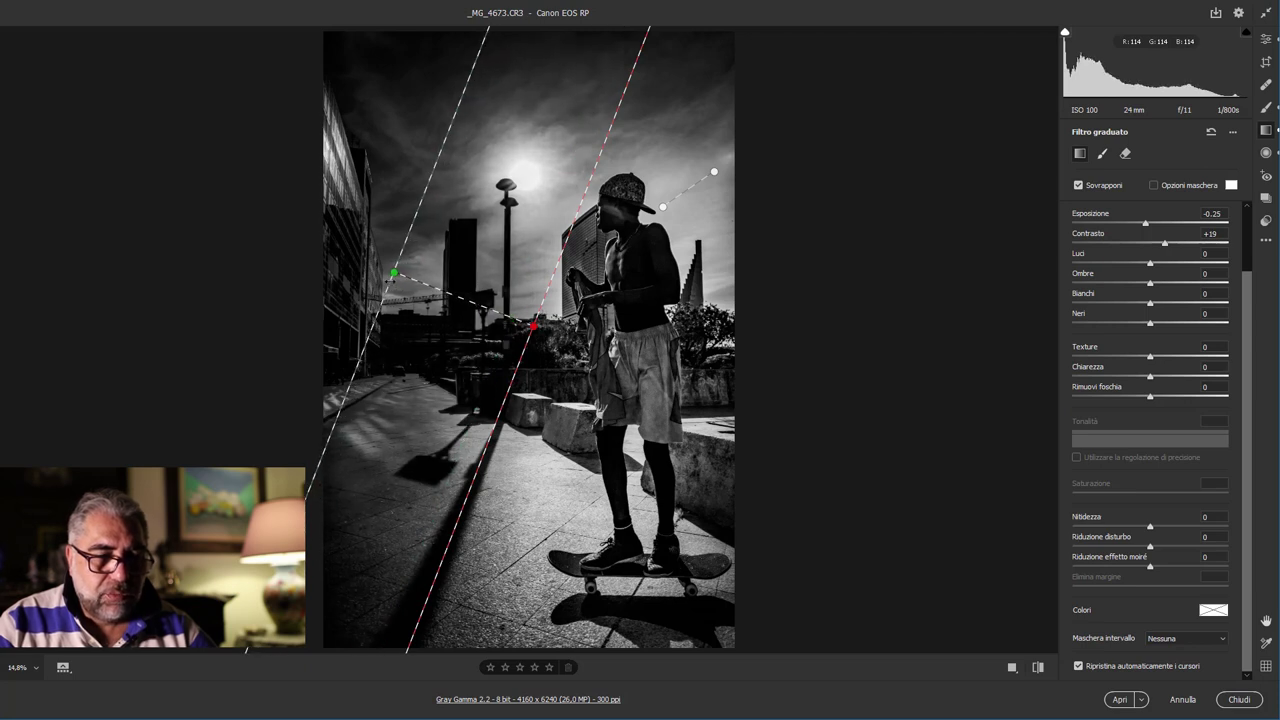
drag(534, 326, 556, 335)
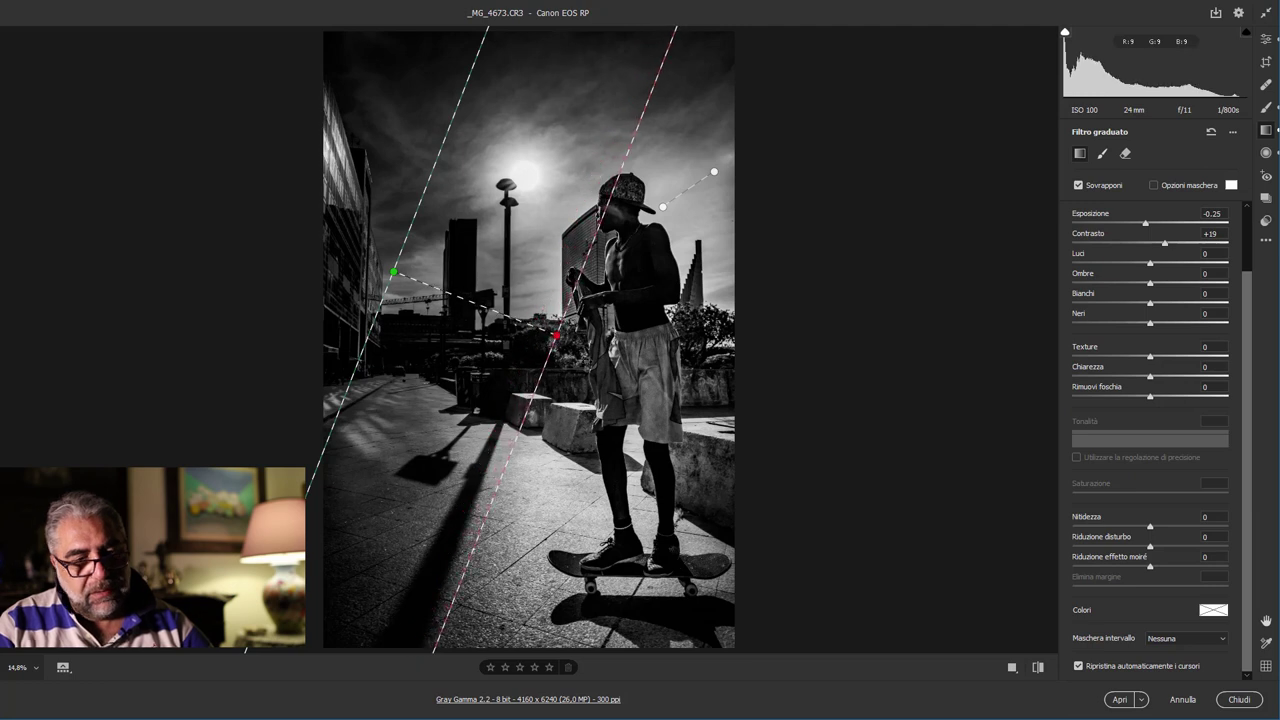
click(889, 385)
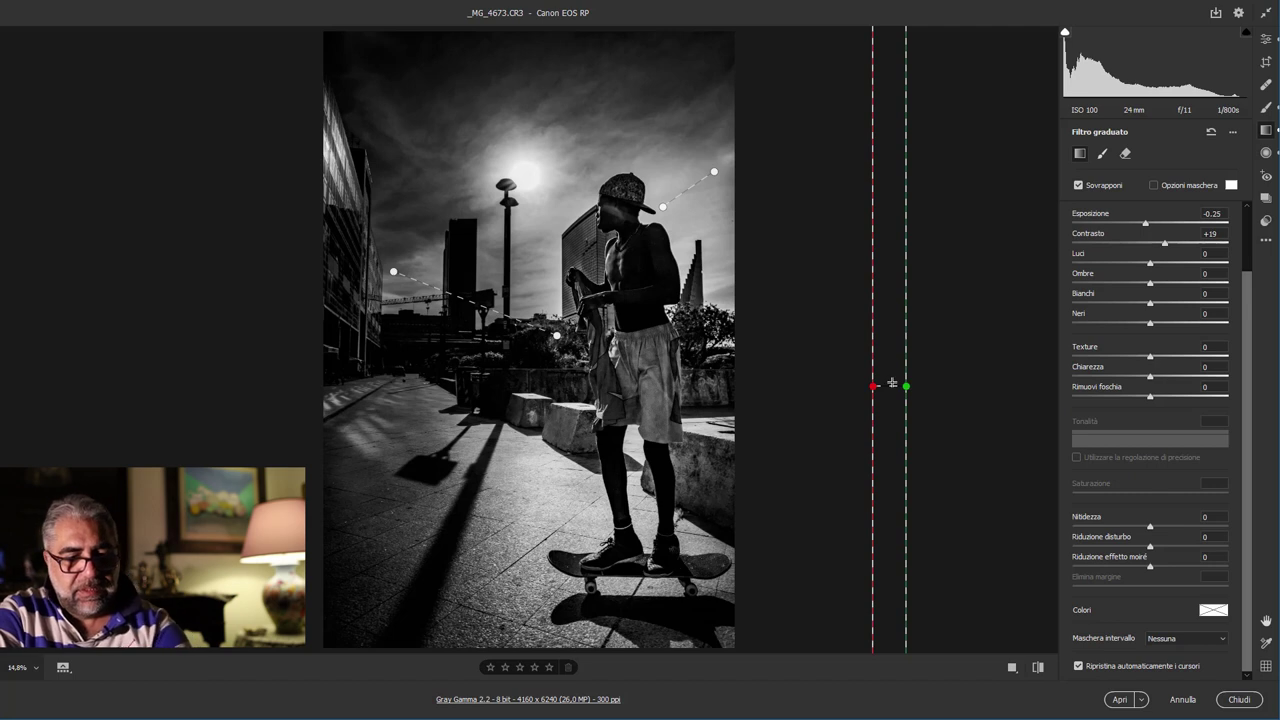
key(Delete)
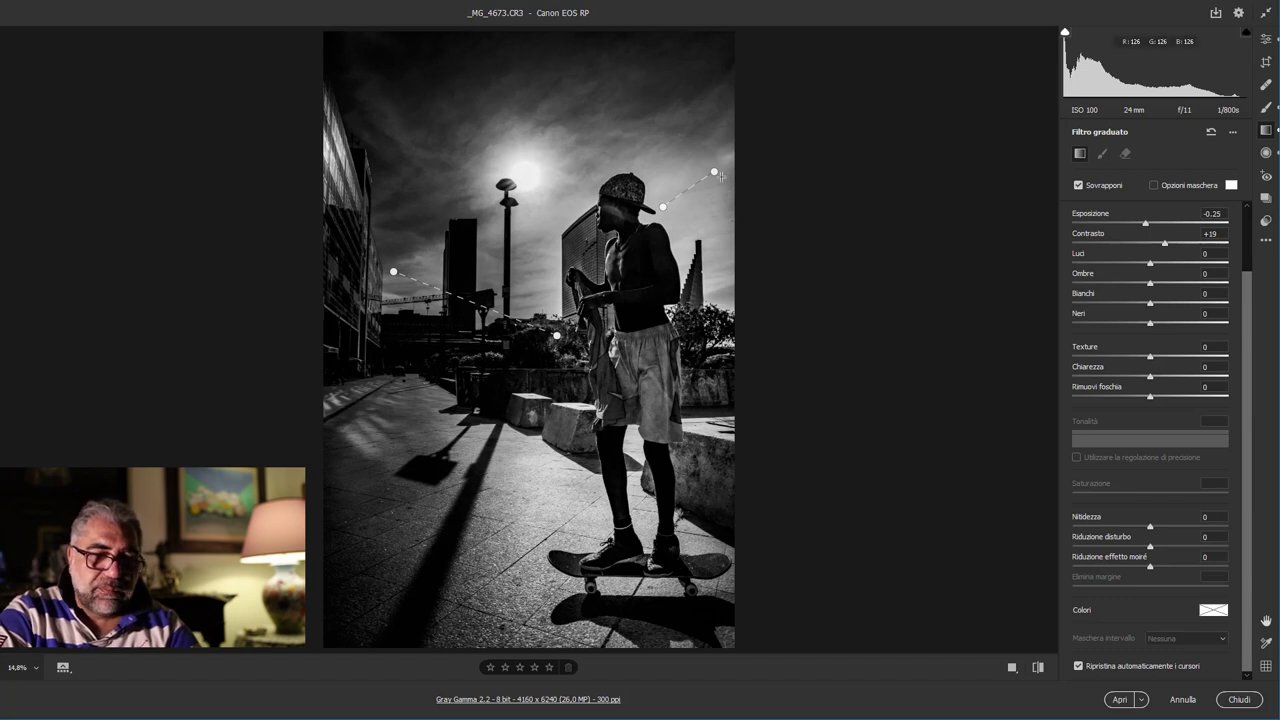
Step: Rotate the sky graduated filter diagonally across the skateboarder and set its exposure to -0.55
drag(714, 172, 710, 183)
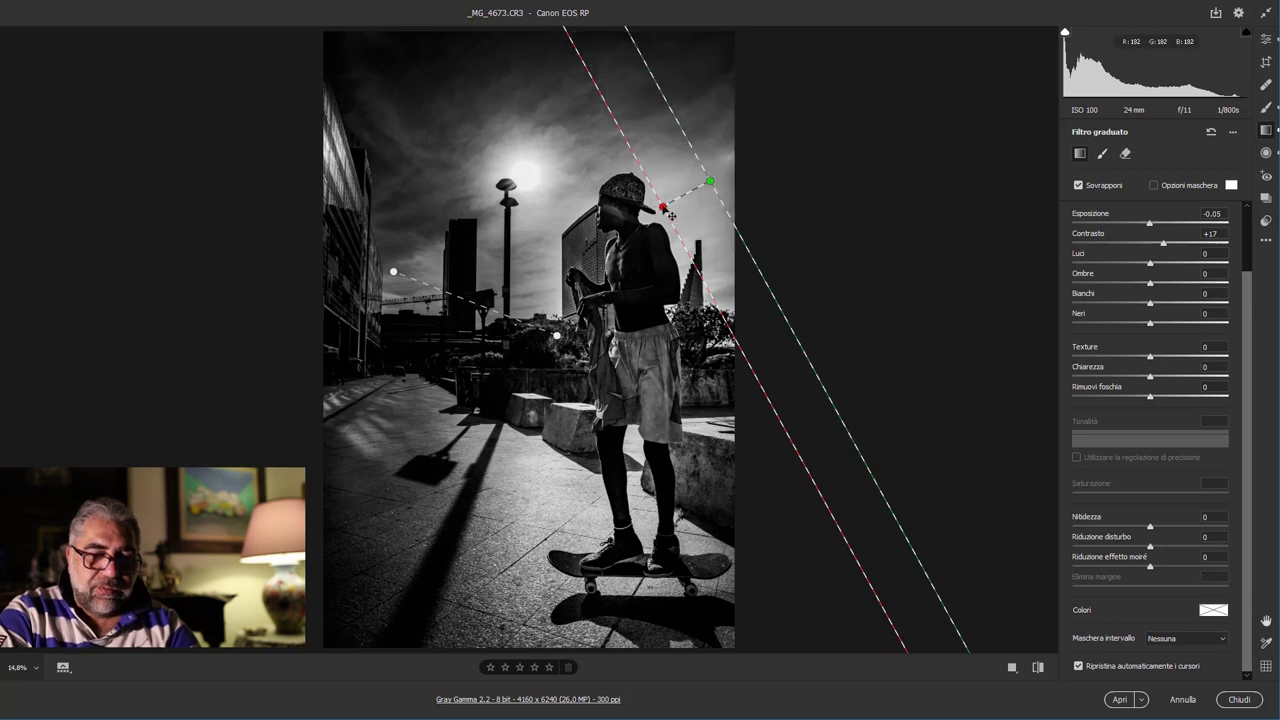
drag(671, 214, 906, 325)
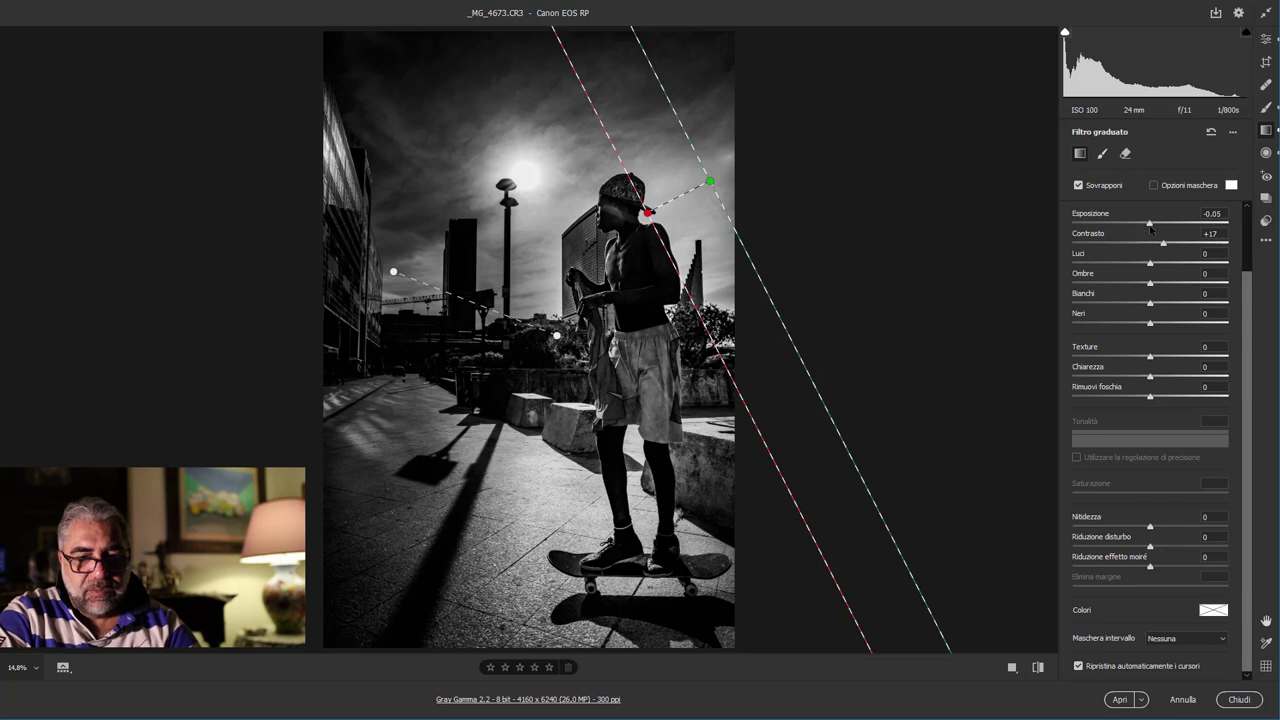
drag(1147, 223, 1144, 224)
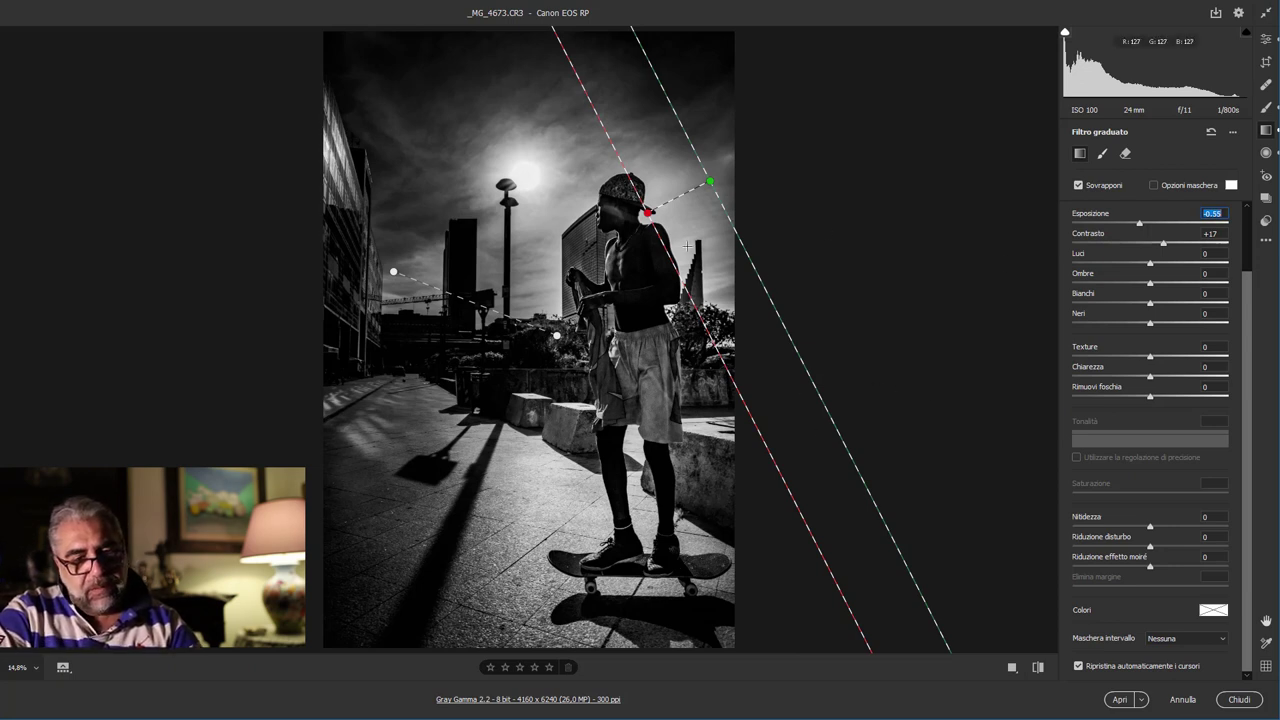
mouse_move(648, 212)
mouse_down()
mouse_move(614, 230)
mouse_move(720, 222)
mouse_move(621, 227)
mouse_up()
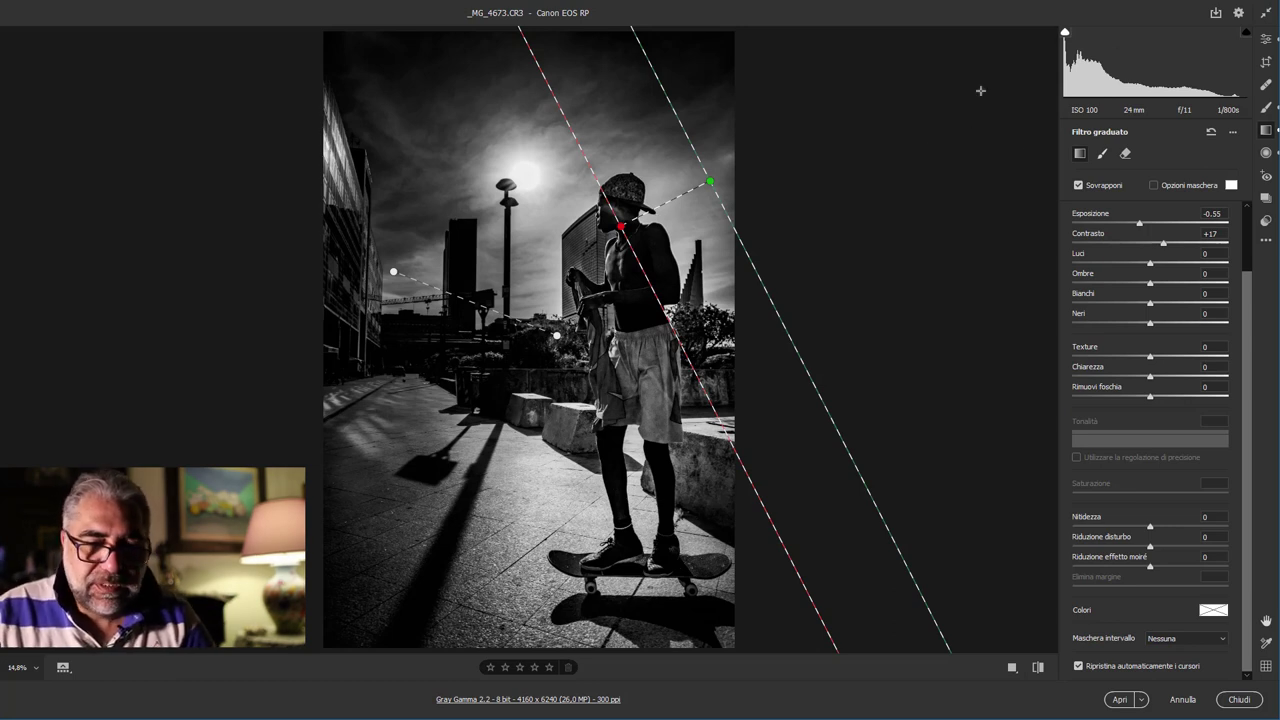
click(1266, 39)
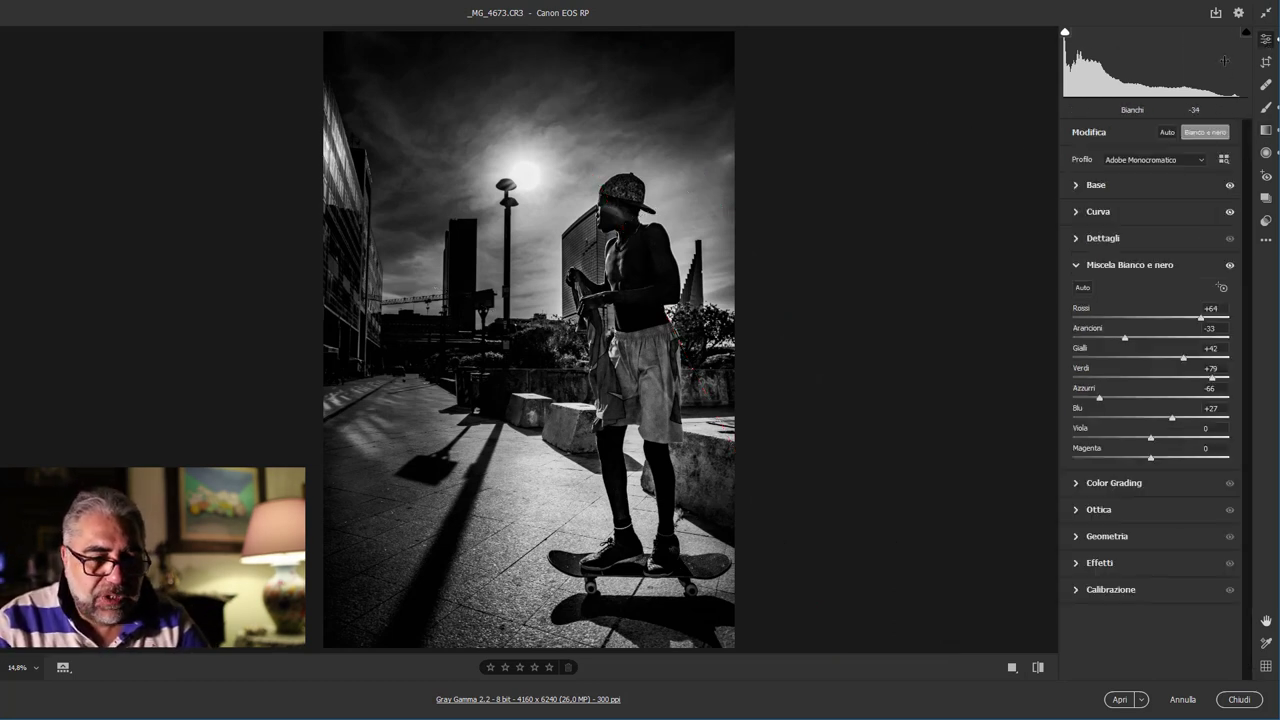
Step: Expand the Base panel and set the overall Contrast to +61
click(1080, 190)
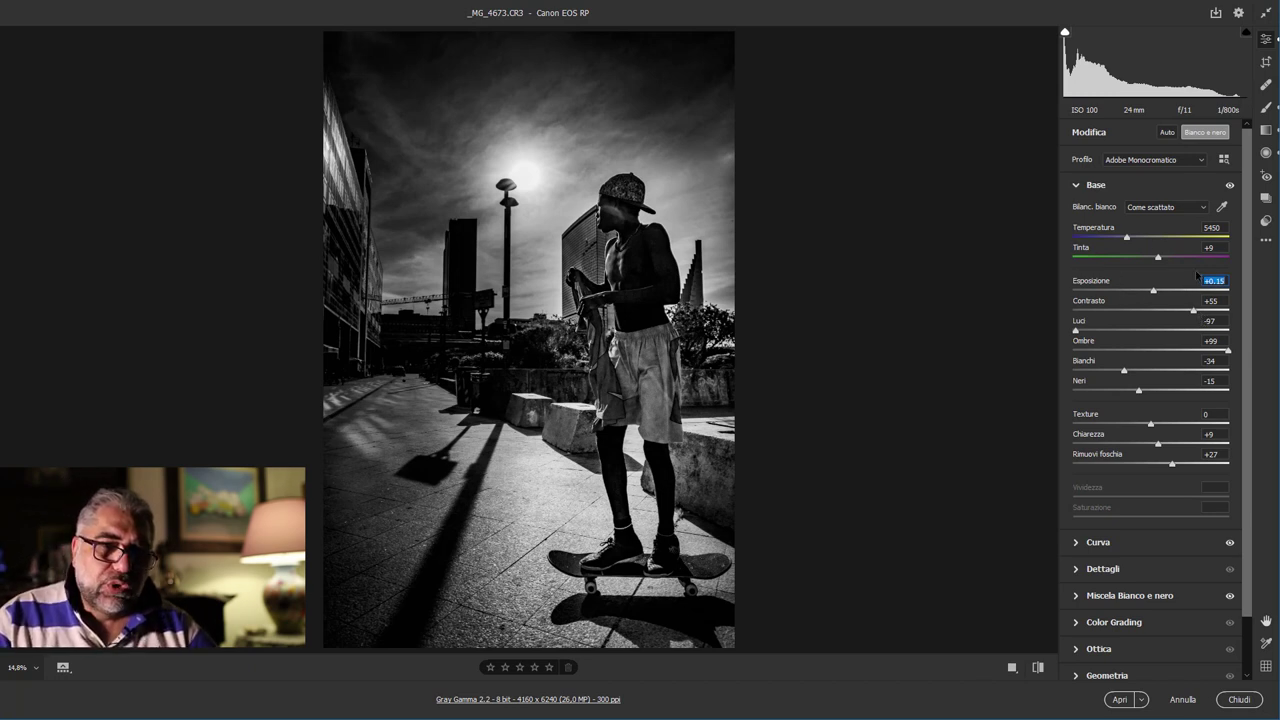
drag(1193, 311, 1181, 309)
click(1185, 310)
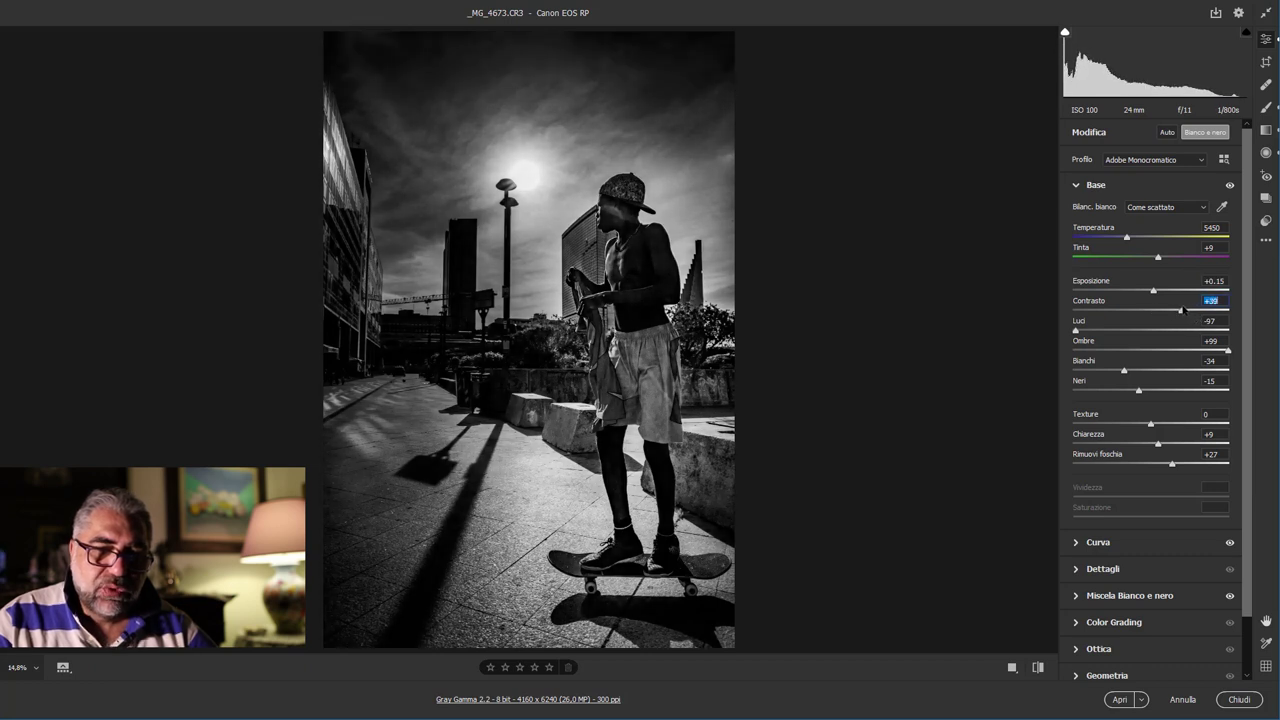
mouse_move(1182, 311)
mouse_down()
mouse_move(1234, 309)
mouse_move(1193, 309)
mouse_up()
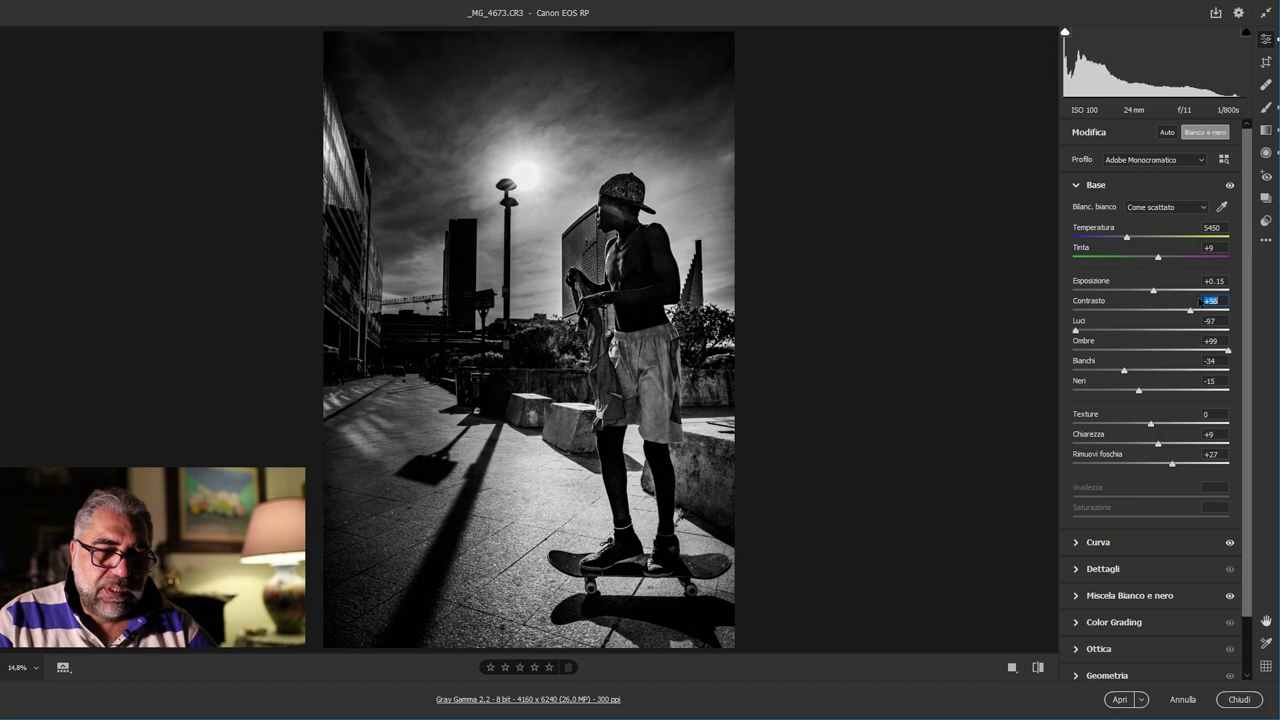
key(Down)
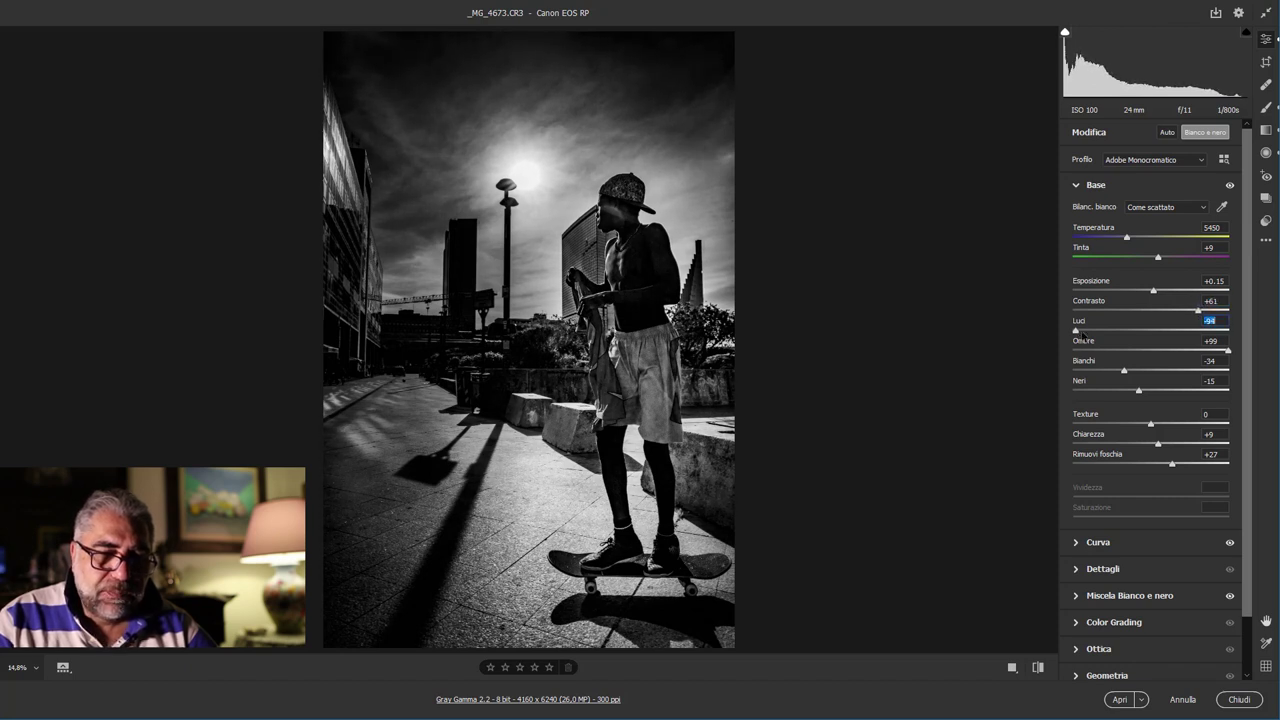
Step: Pull Highlights down to -100 and set Blacks to about -26
drag(1136, 333, 1016, 340)
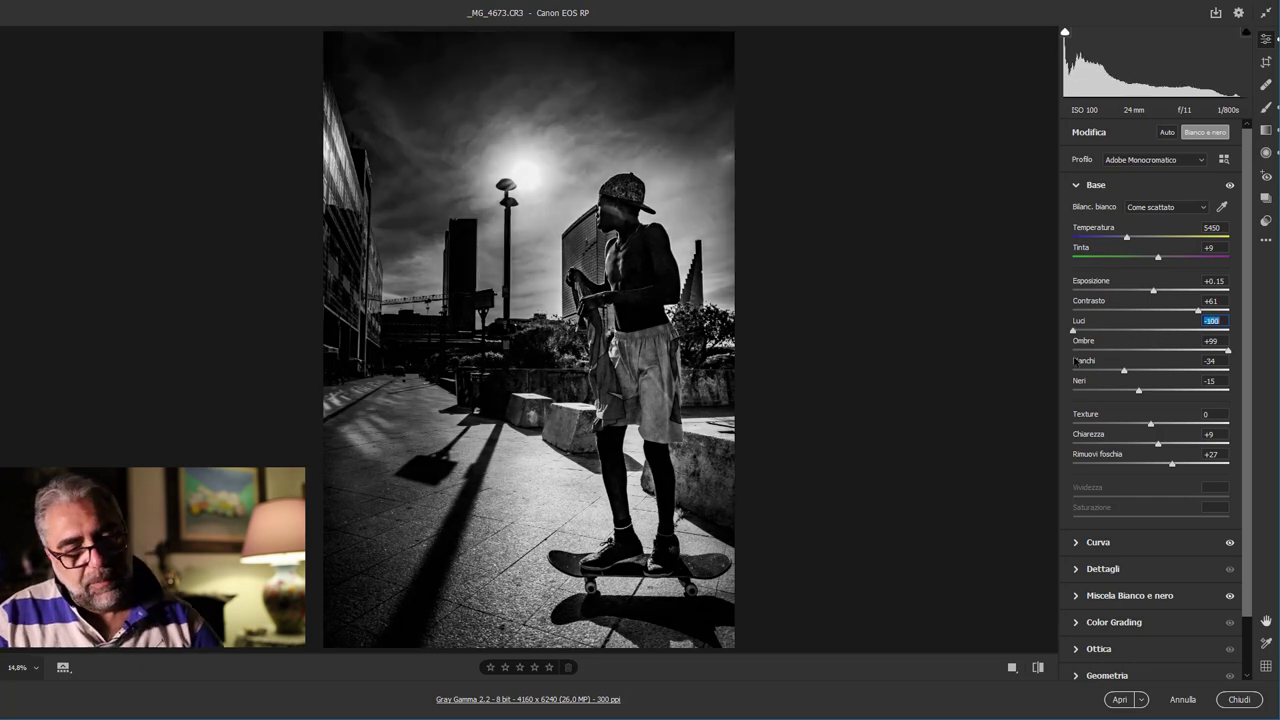
click(1141, 395)
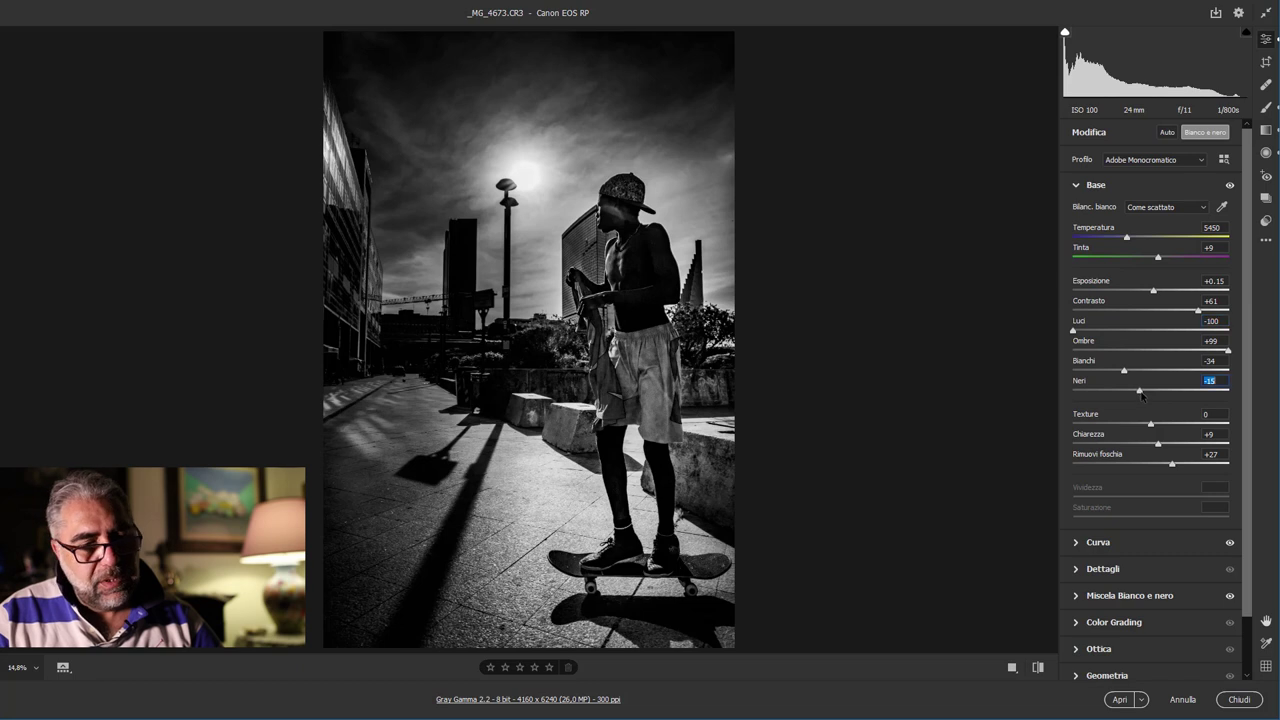
mouse_move(1147, 397)
mouse_down()
mouse_move(1122, 398)
mouse_move(1188, 397)
mouse_move(1125, 397)
mouse_up()
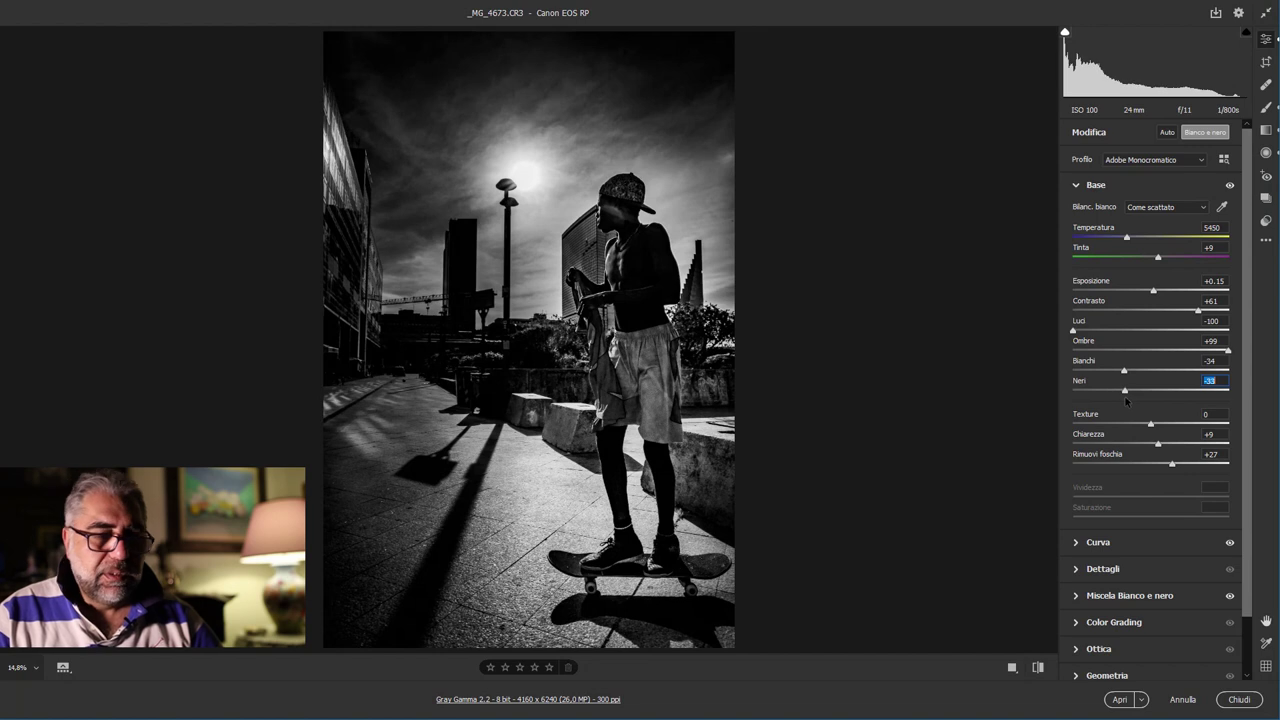
drag(1125, 397, 1143, 394)
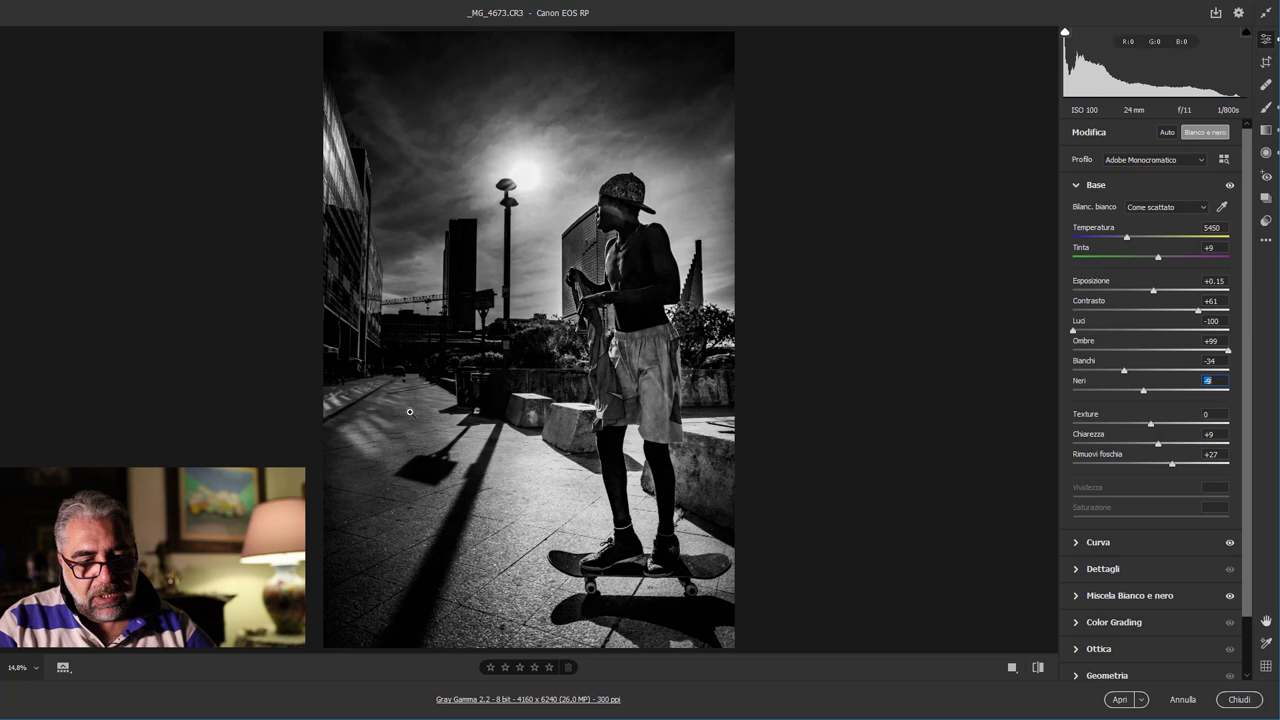
click(1265, 152)
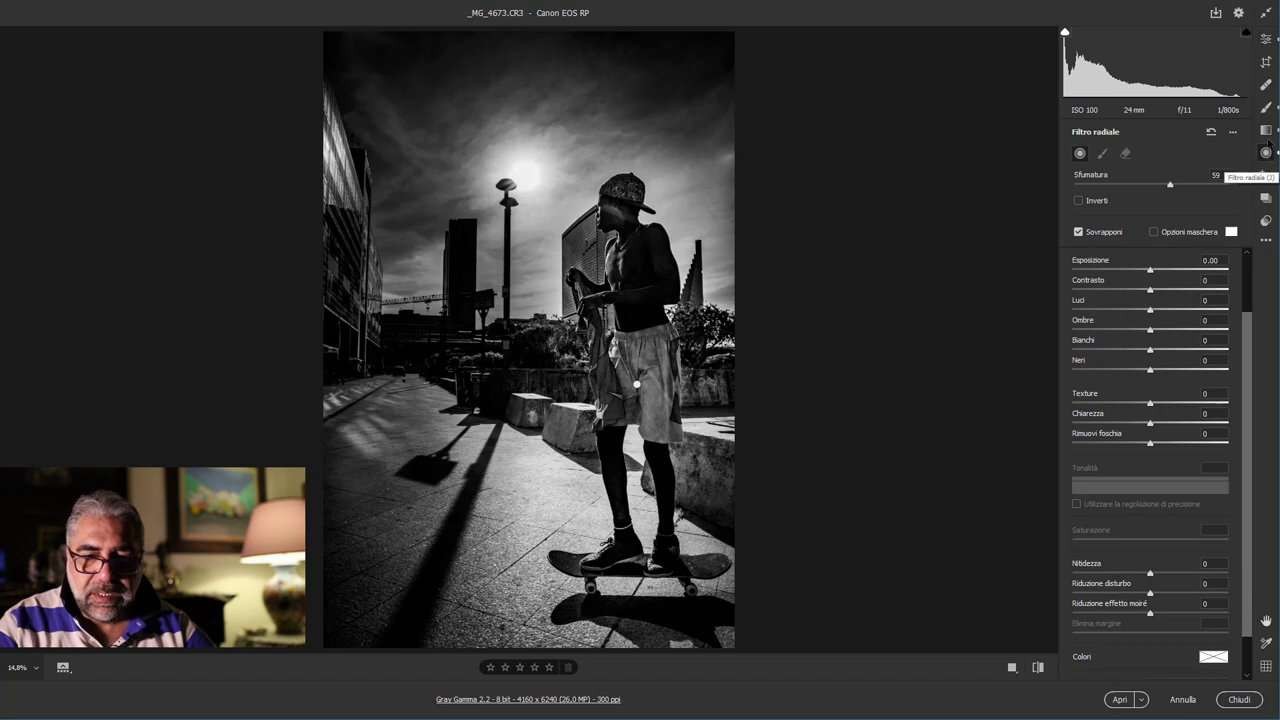
Step: Paint a brush adjustment on the left pavement and buildings at Exposure +0.65
click(1265, 107)
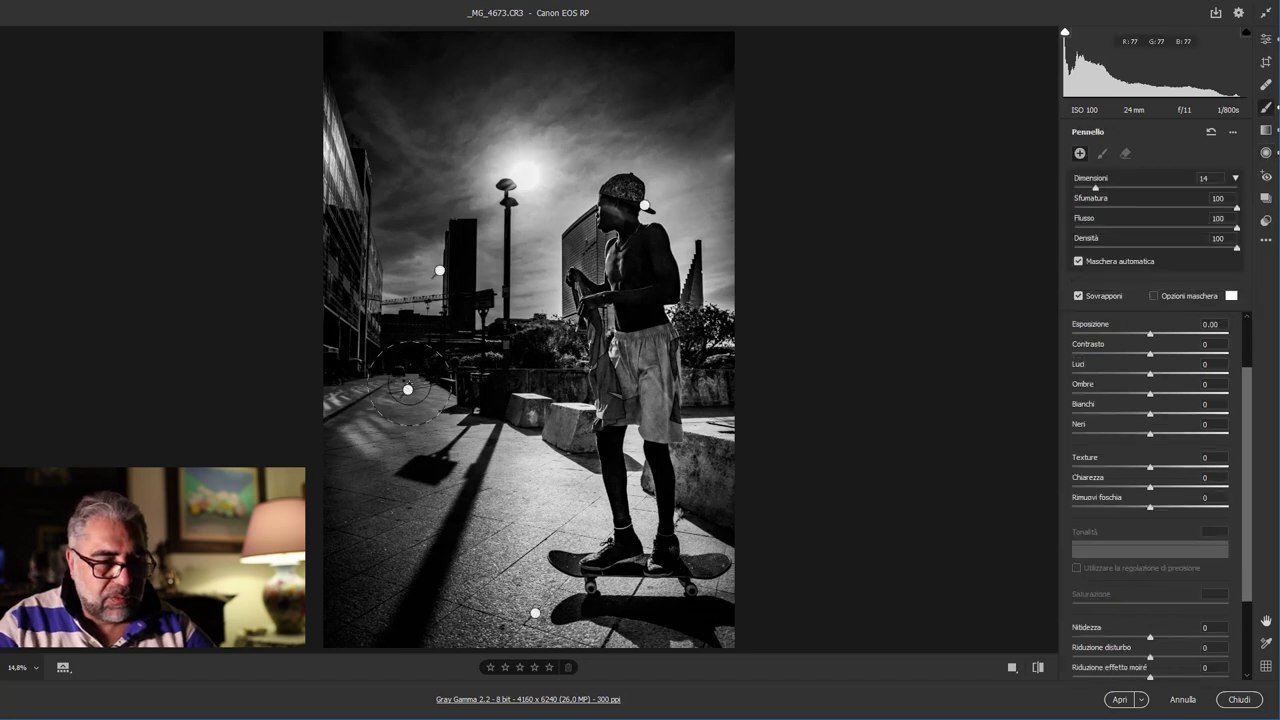
click(407, 389)
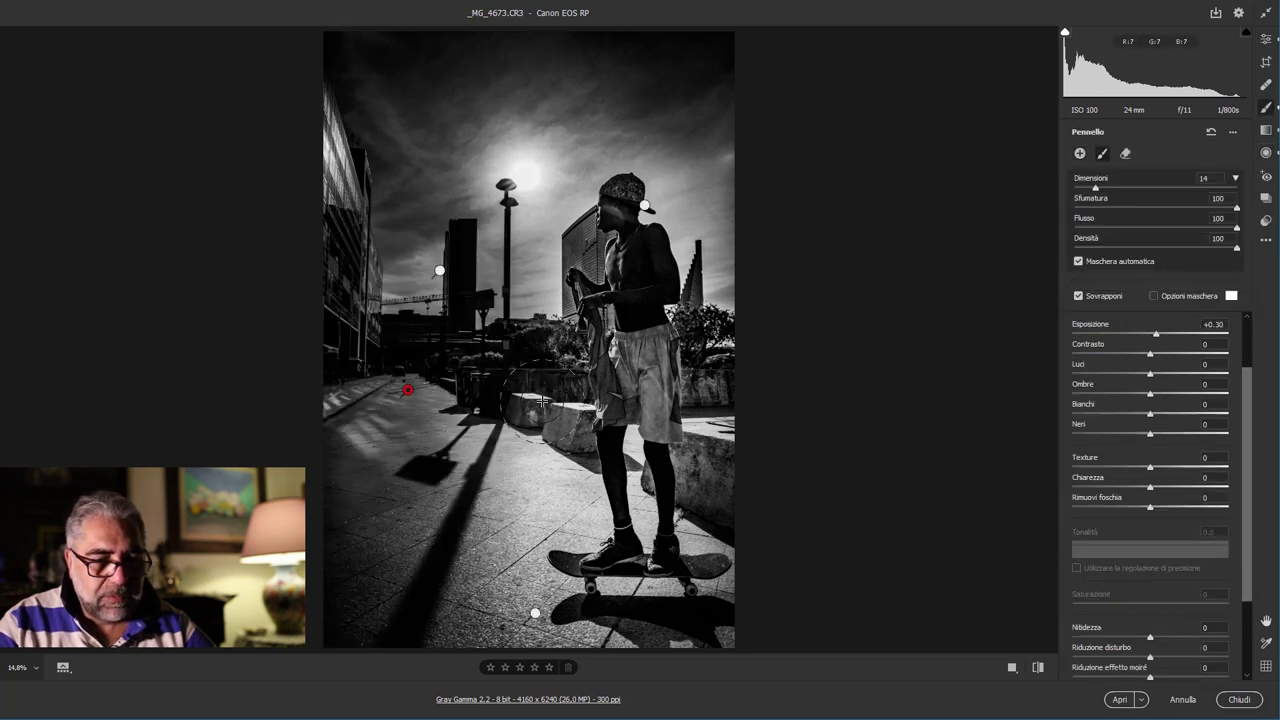
click(407, 389)
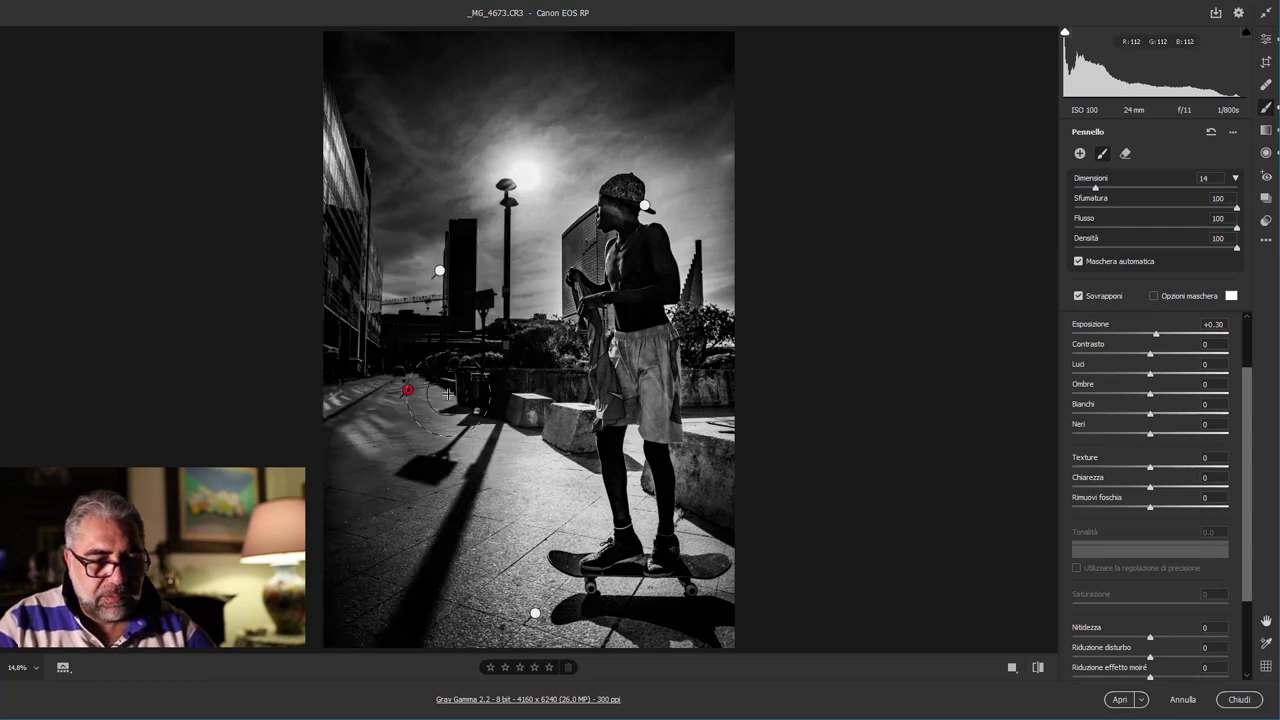
drag(1157, 335, 1164, 337)
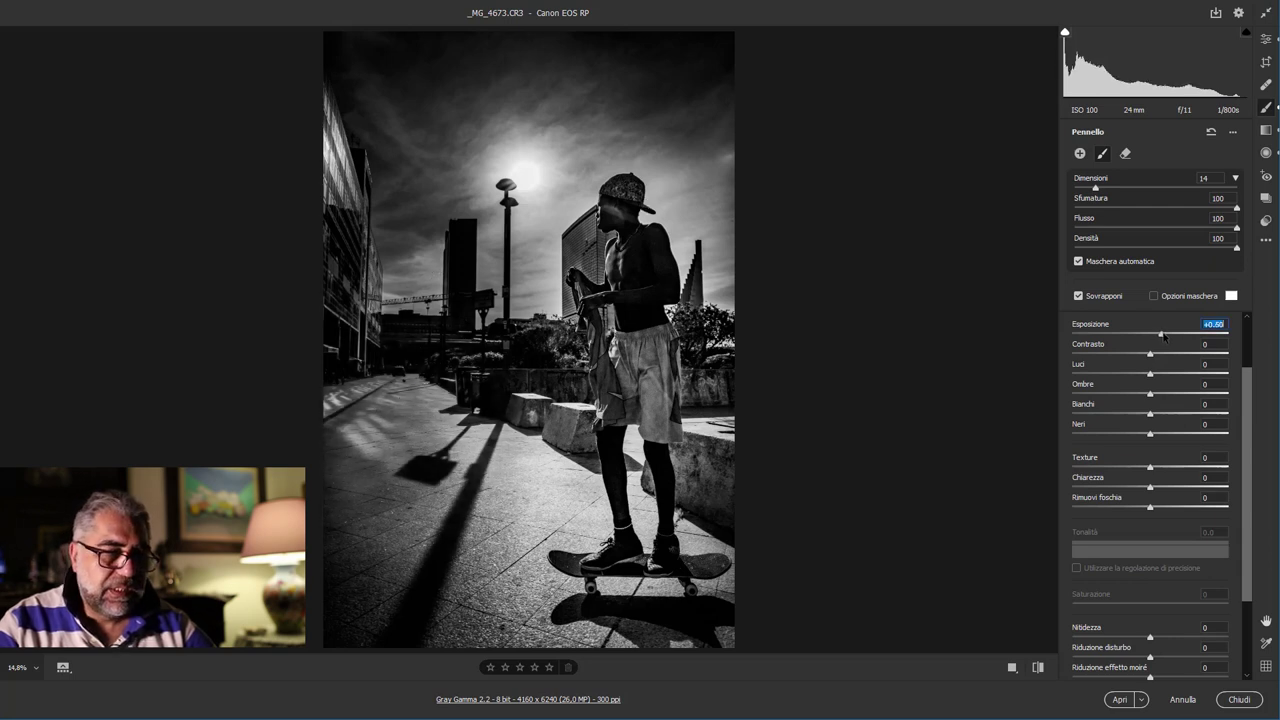
drag(1163, 336, 1160, 336)
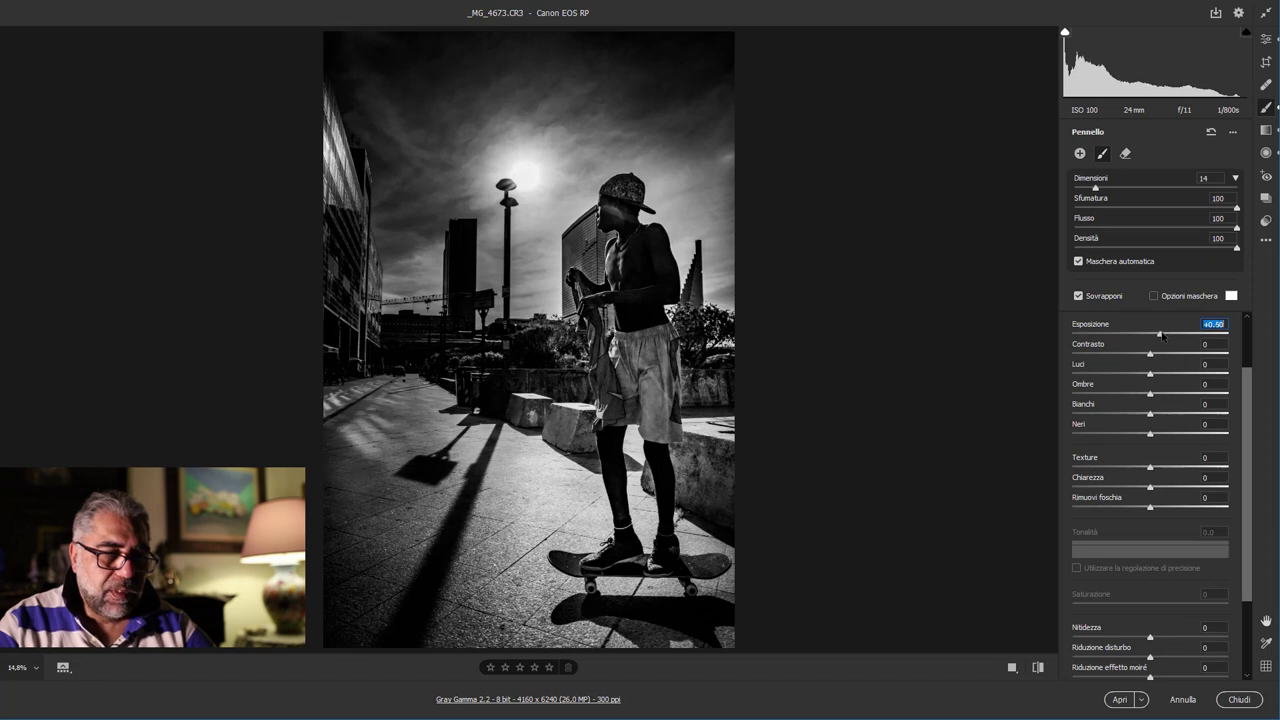
drag(1163, 336, 1166, 336)
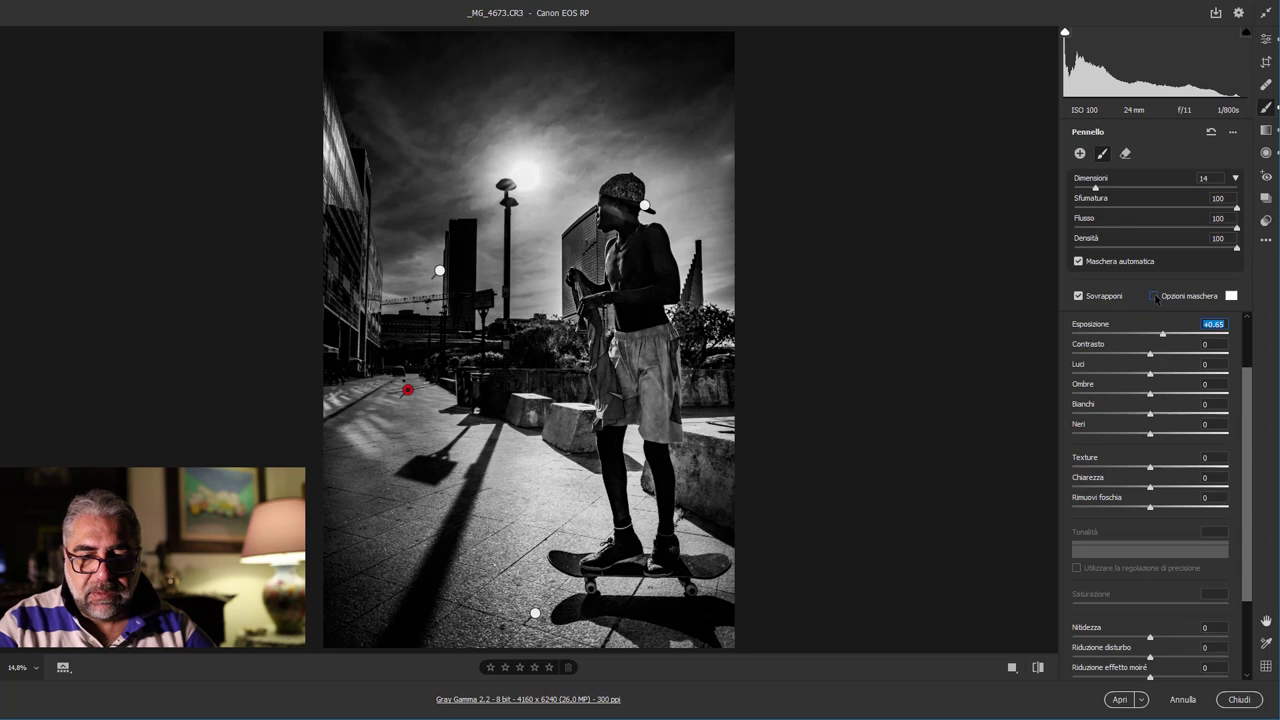
Step: Show the mask, erase its spill around the planters, bench and pavement, then hide it
click(1153, 296)
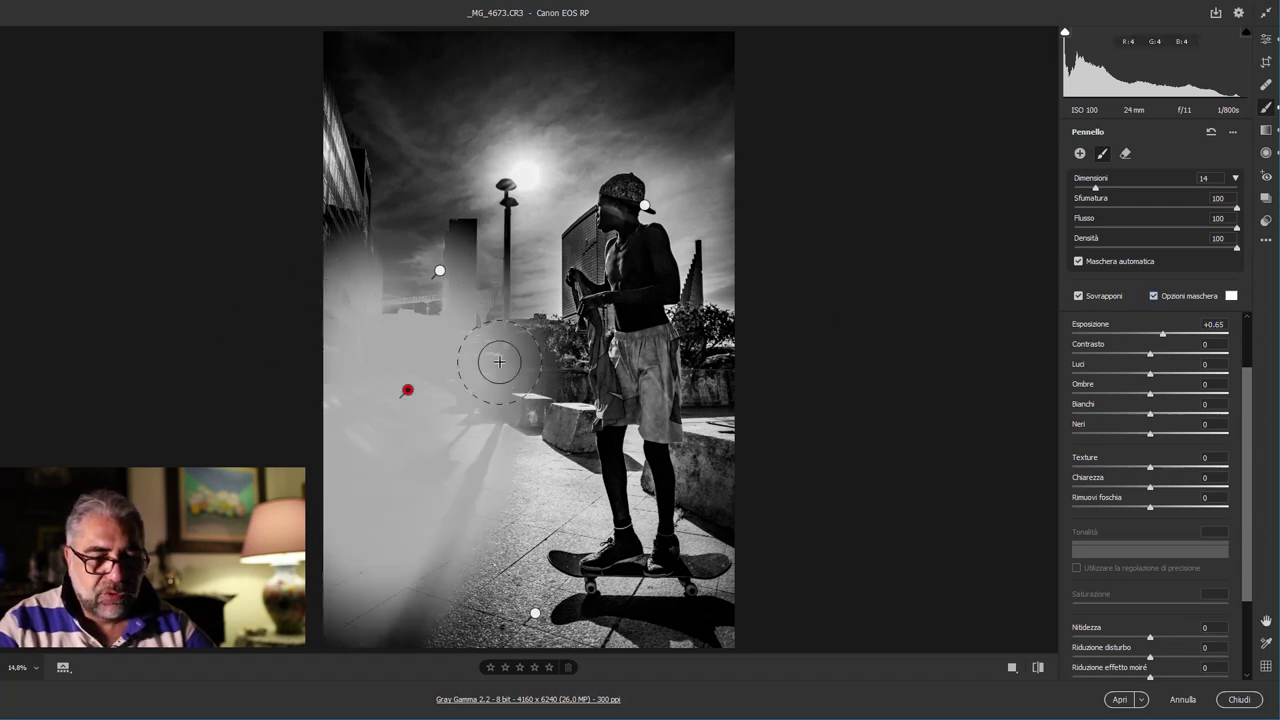
click(1125, 153)
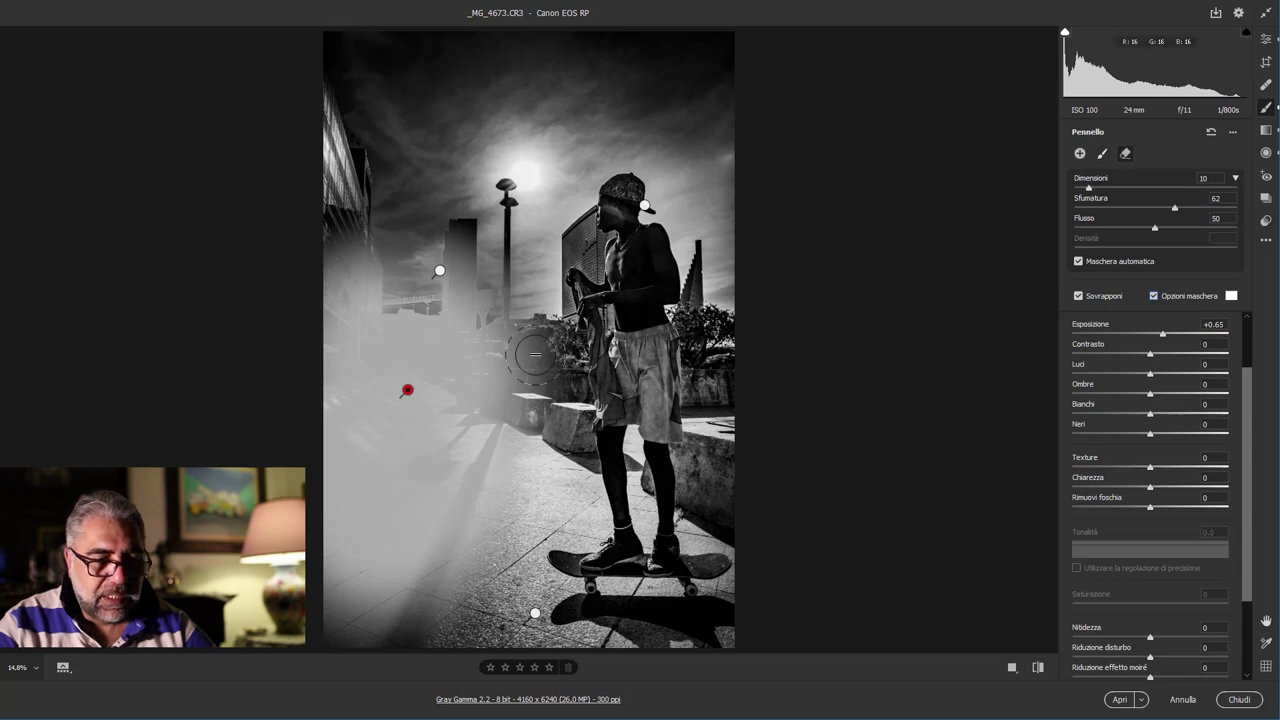
mouse_move(522, 398)
mouse_down()
mouse_move(555, 405)
mouse_move(475, 315)
mouse_move(500, 471)
mouse_up()
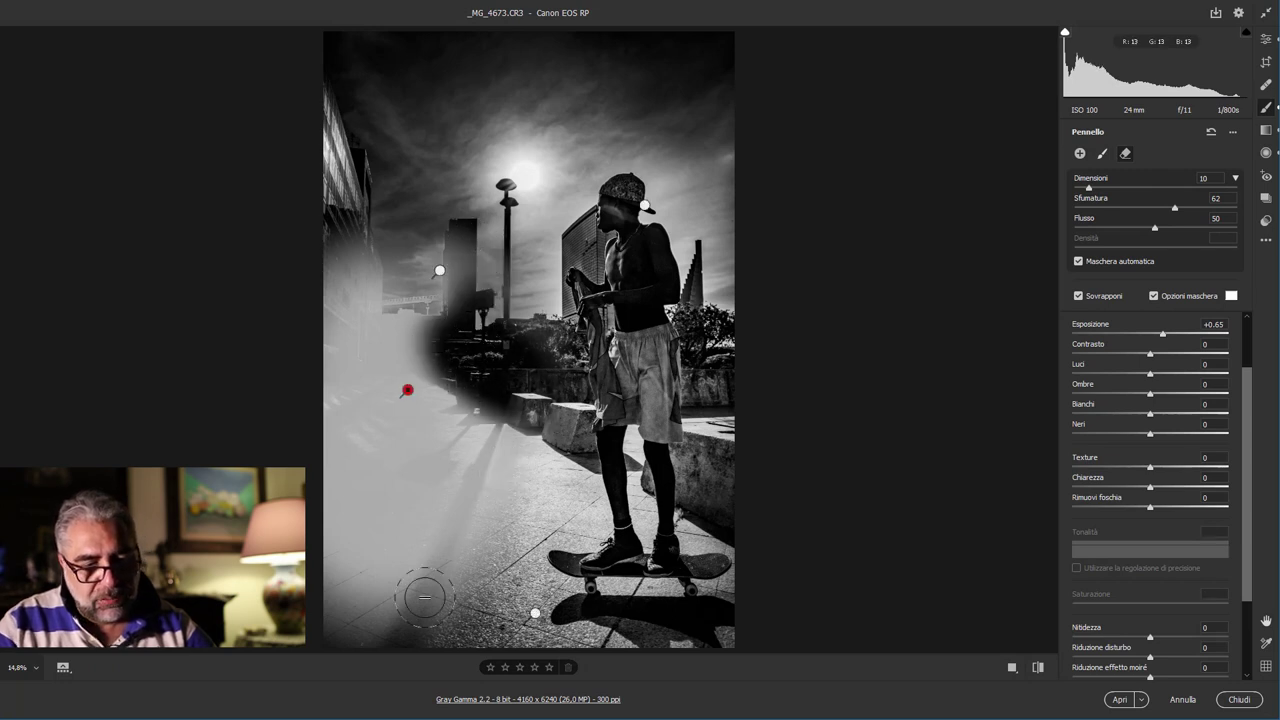
drag(318, 232, 363, 261)
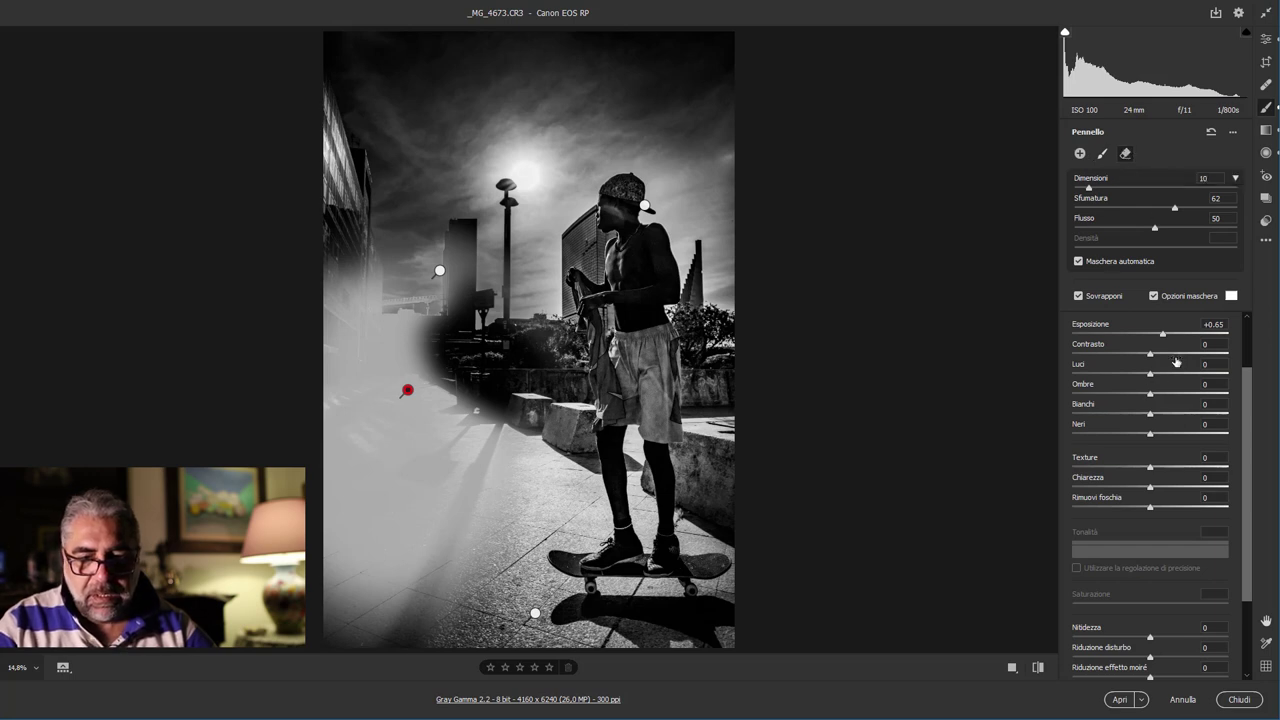
click(1153, 296)
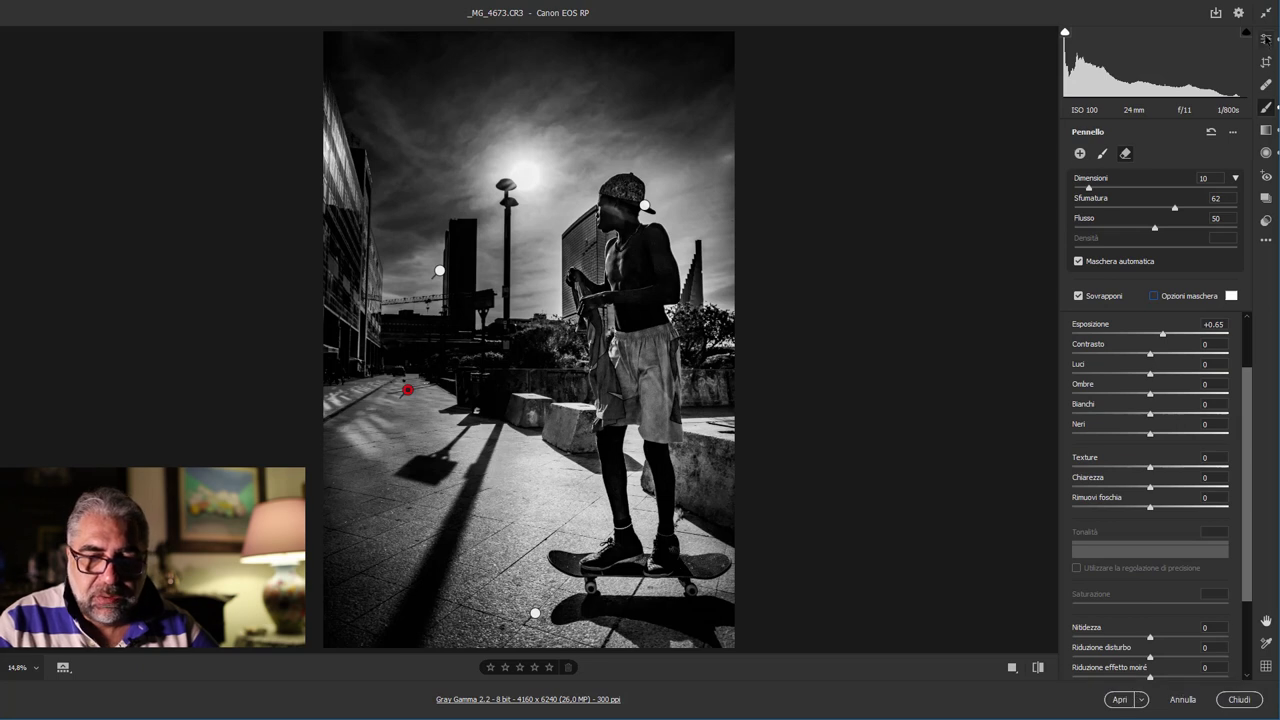
key(e)
click(1120, 699)
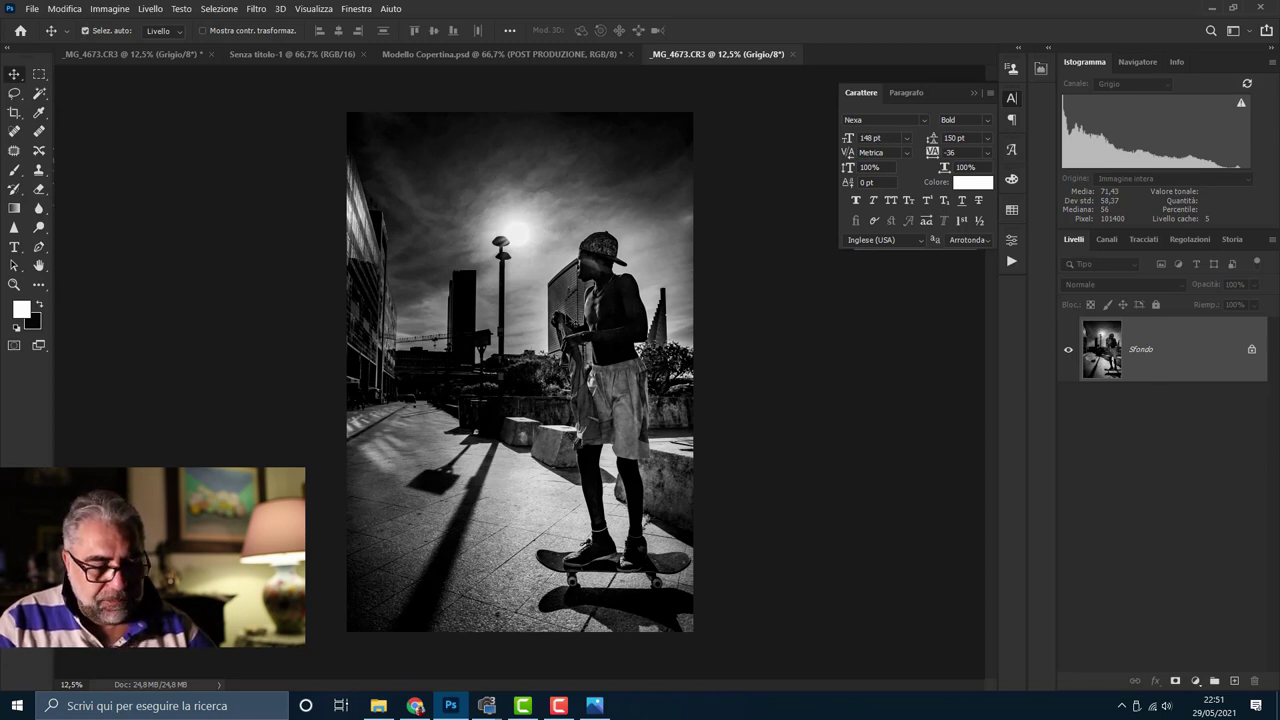
scroll(586, 318, up, 2)
scroll(588, 317, up, 3)
scroll(589, 316, up, 4)
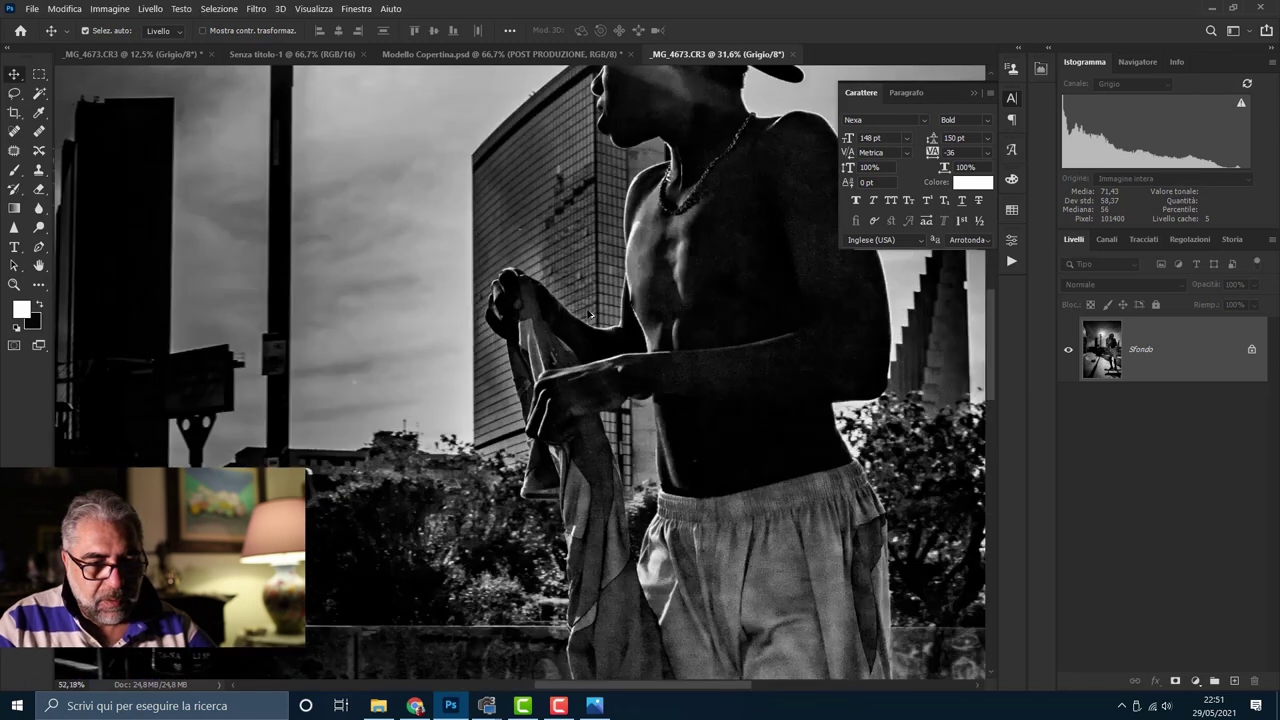
scroll(589, 316, up, 2)
scroll(595, 310, up, 2)
scroll(607, 300, down, 2)
scroll(620, 260, down, 1)
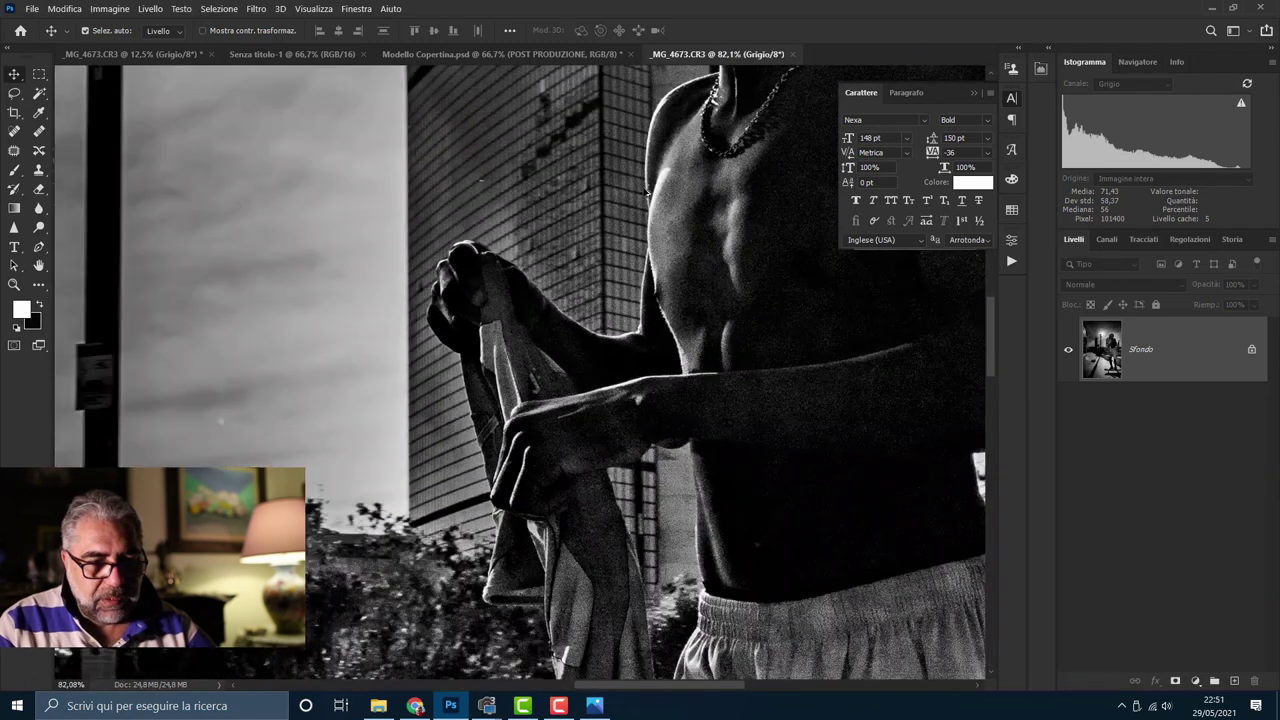
drag(645, 210, 640, 310)
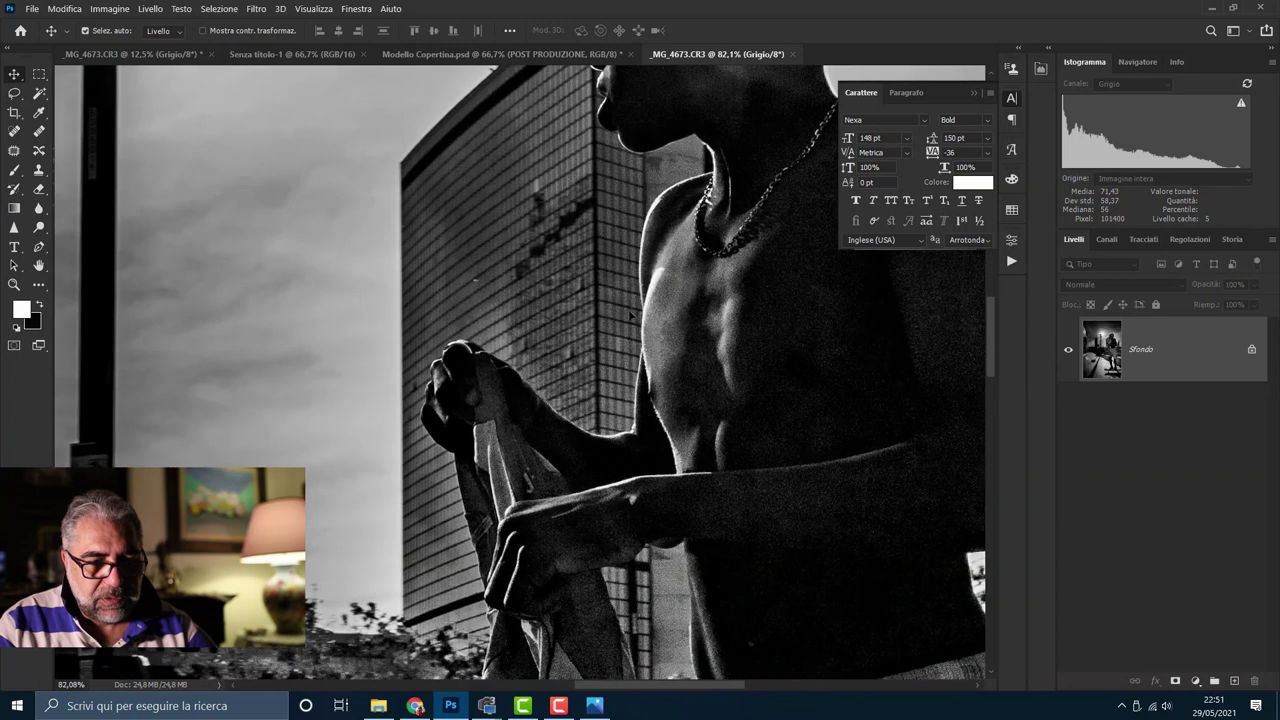
key(ctrl+j)
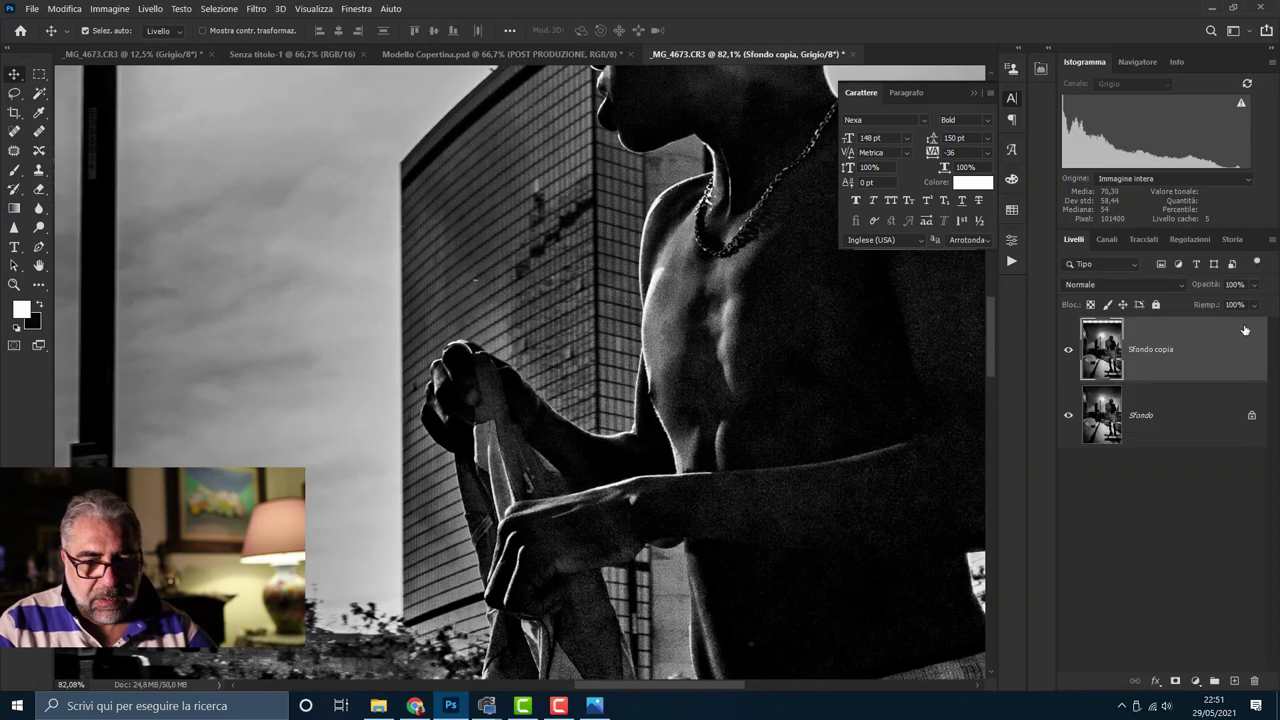
drag(1171, 357, 1256, 679)
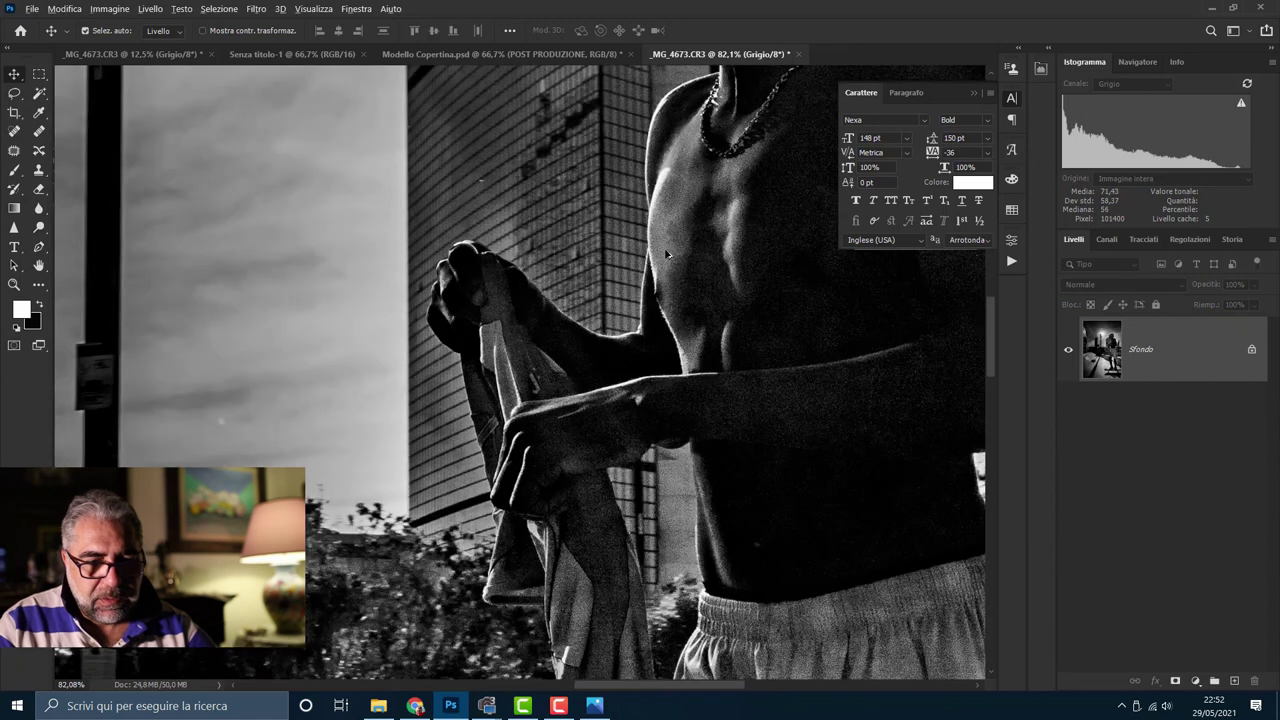
scroll(667, 254, up, 1)
scroll(667, 254, up, 2)
scroll(667, 254, up, 2)
scroll(670, 255, up, 2)
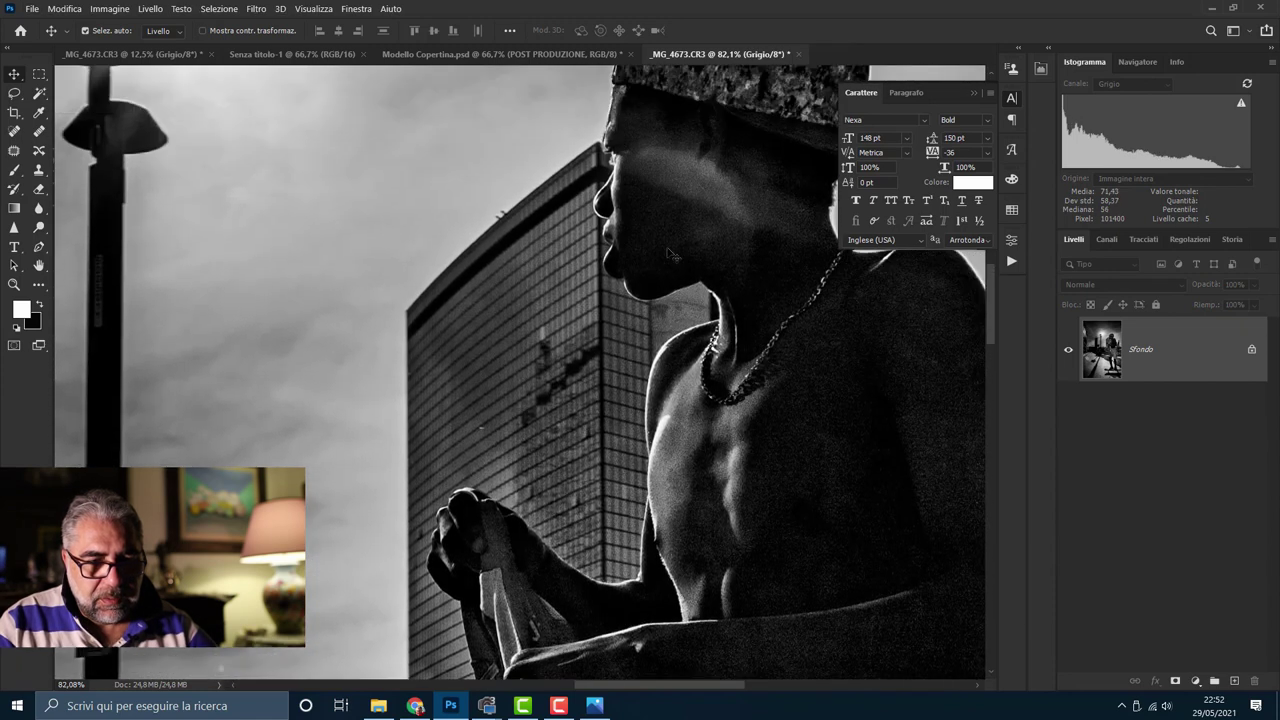
scroll(670, 255, up, 2)
scroll(670, 255, up, 1)
scroll(670, 255, up, 1)
scroll(670, 255, up, 1)
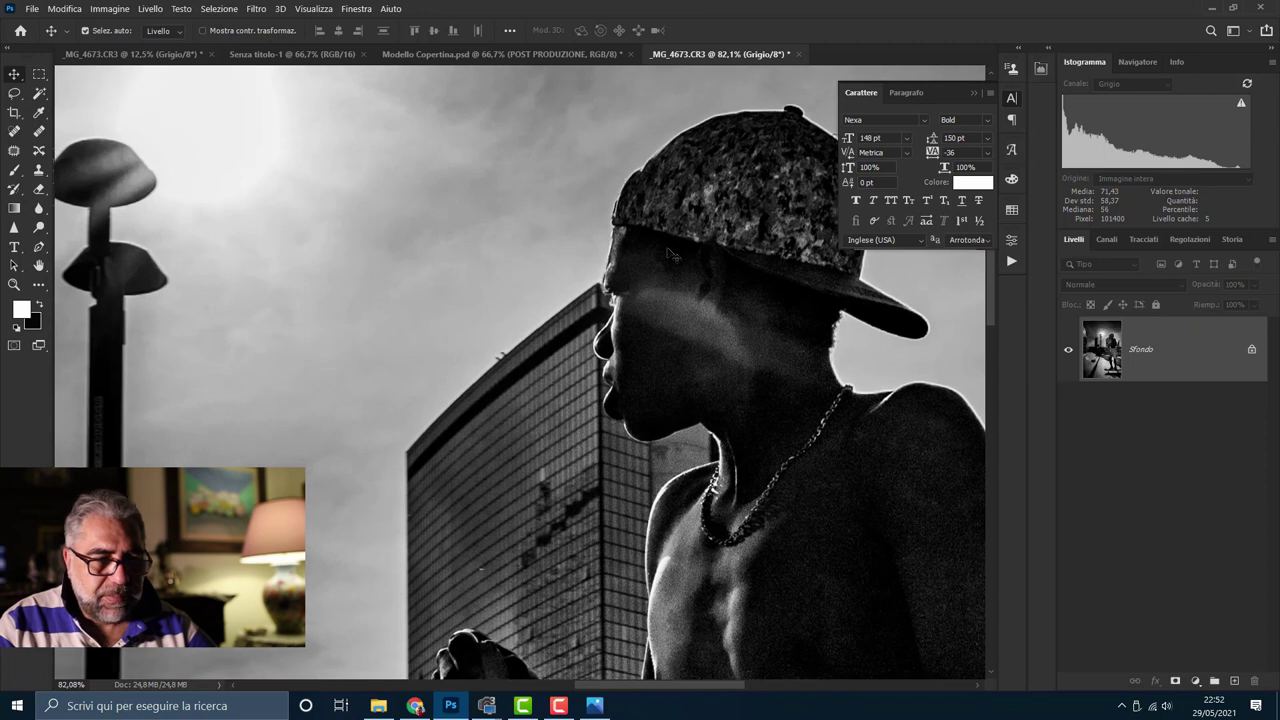
scroll(672, 254, down, 2)
scroll(673, 255, down, 2)
scroll(675, 257, down, 2)
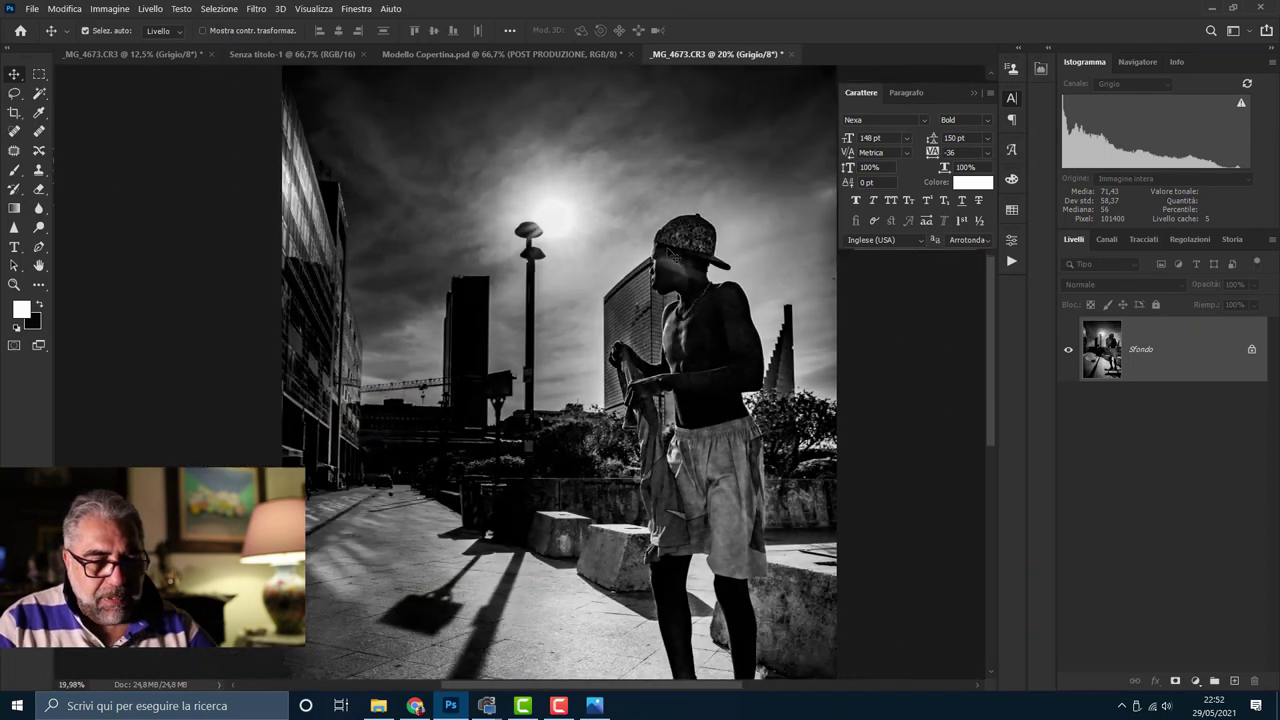
scroll(676, 254, down, 1)
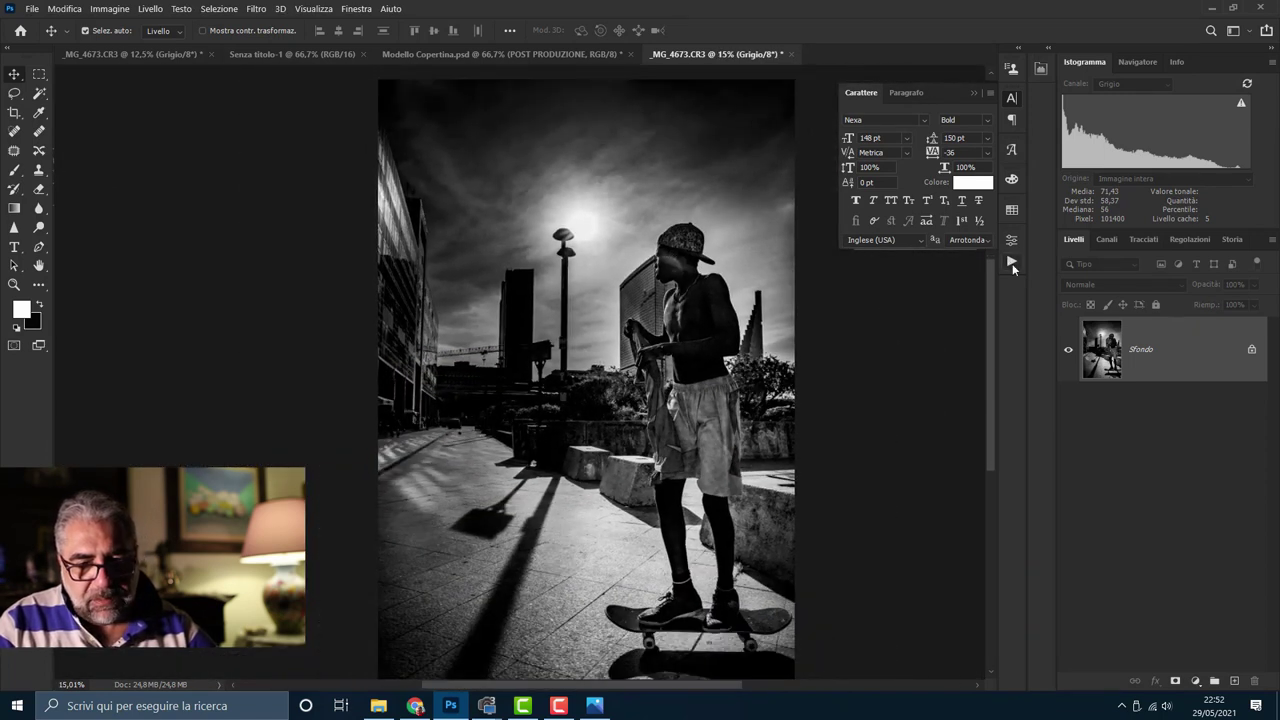
Step: Run the Nitidezza - Frak action from the Nitidezza set to add a sharpened layer
click(1012, 263)
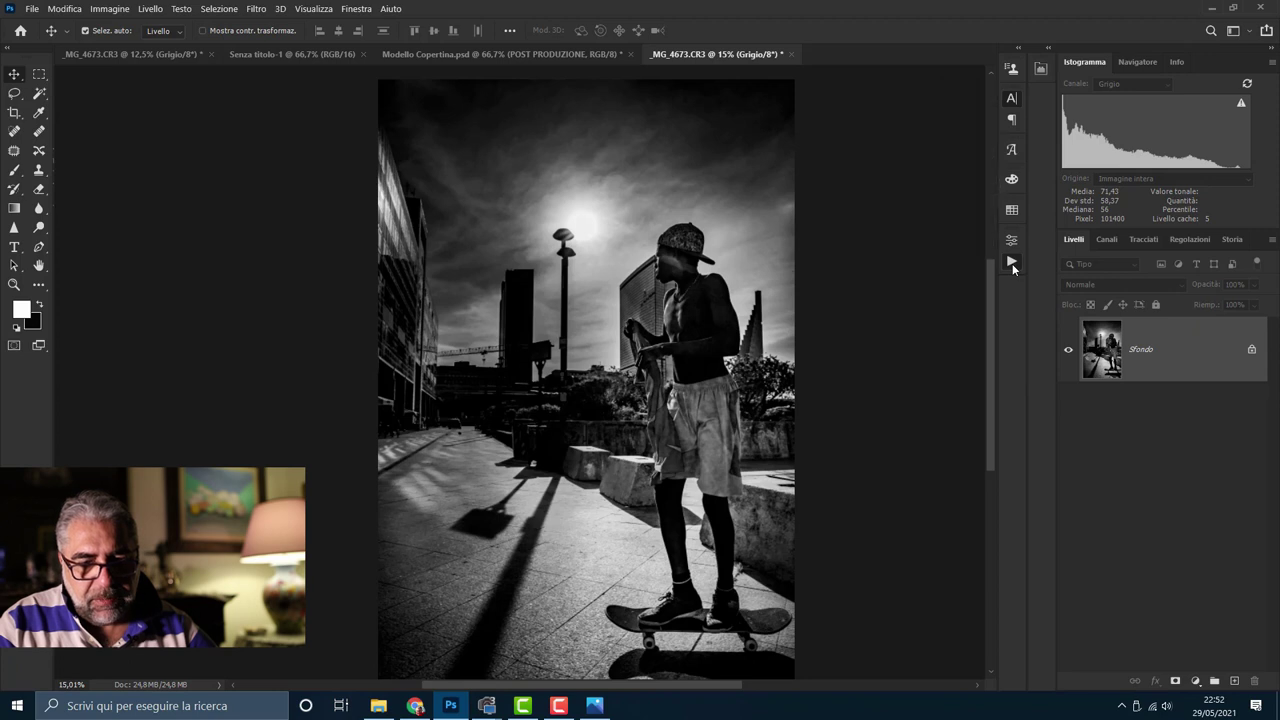
click(838, 287)
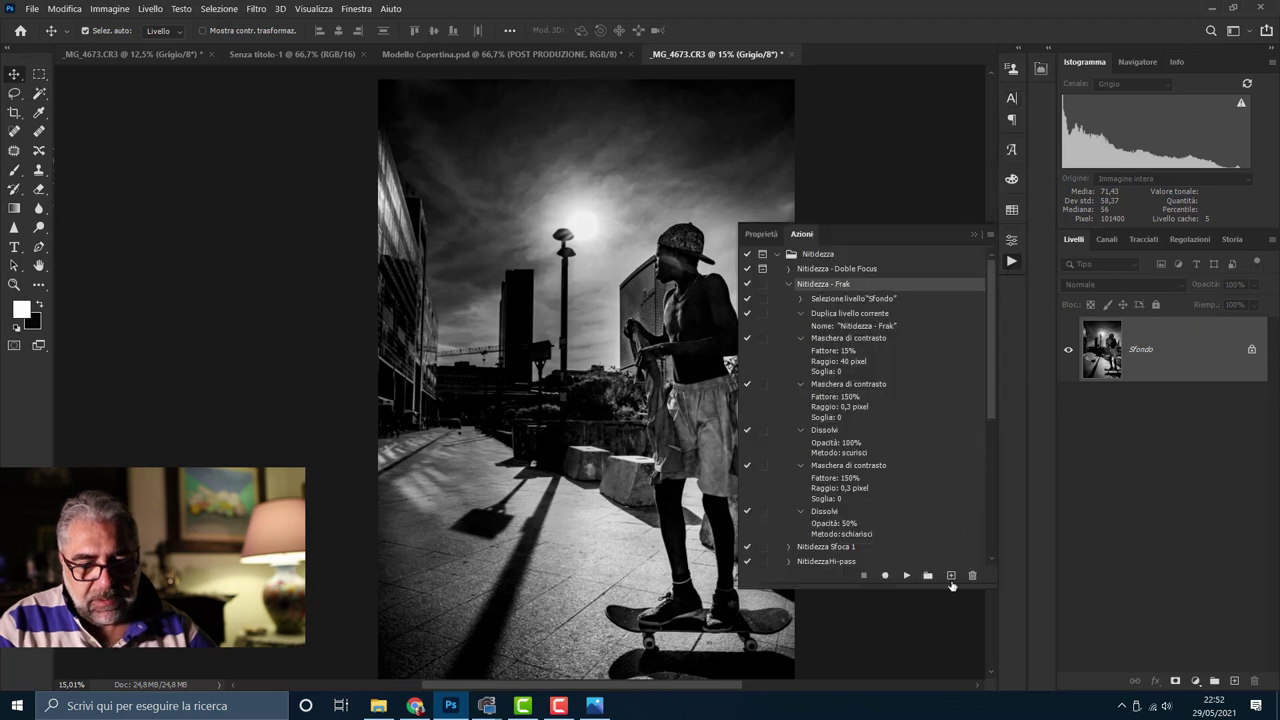
click(906, 576)
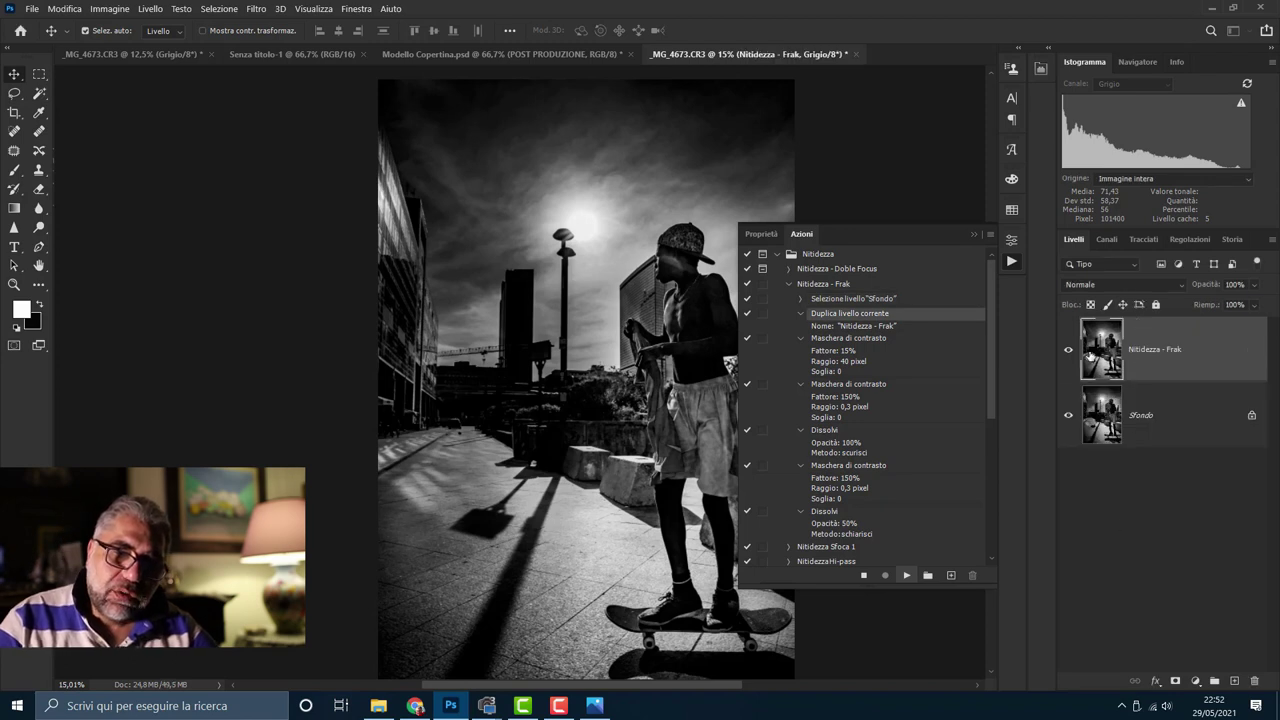
click(974, 236)
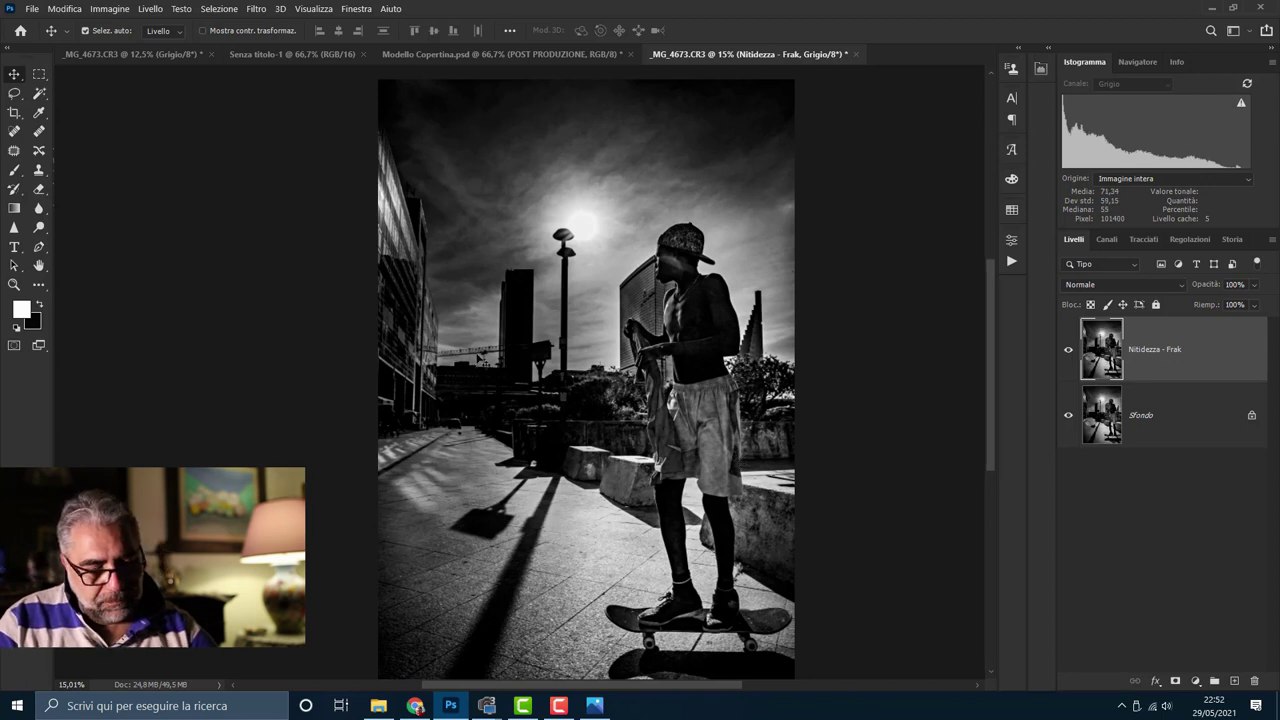
scroll(480, 358, up, 3)
scroll(479, 355, up, 2)
scroll(480, 355, up, 2)
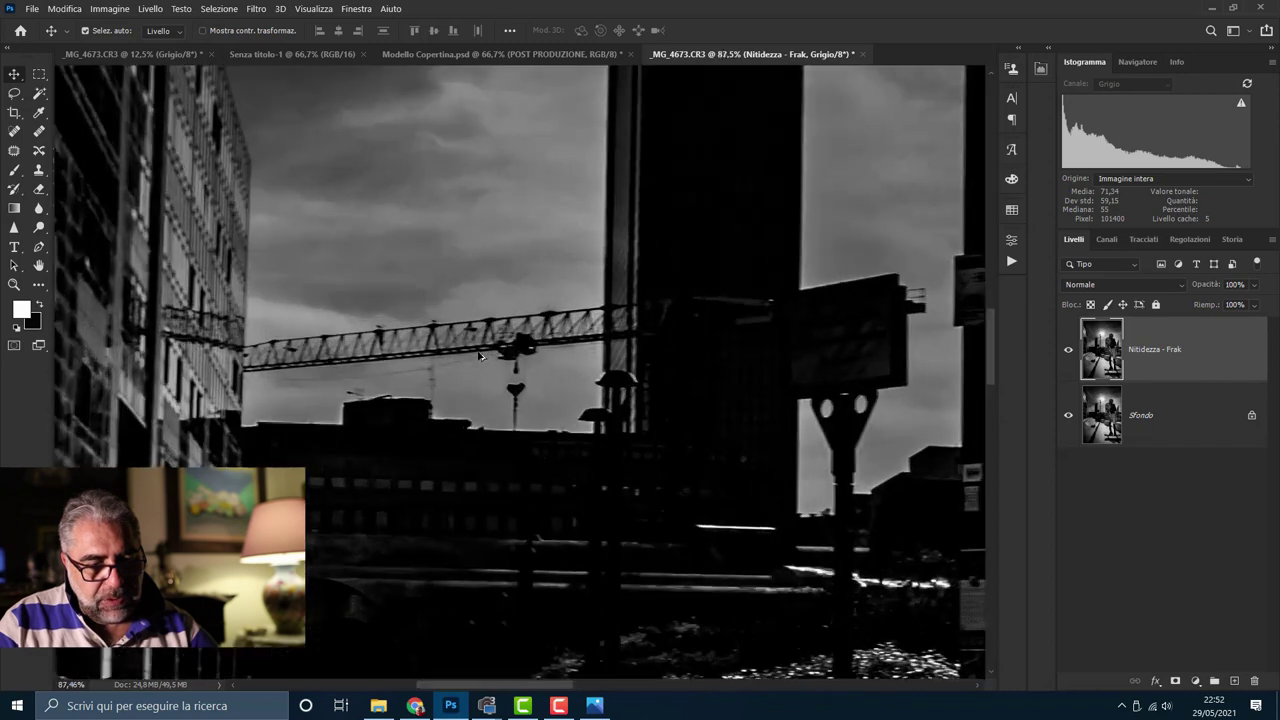
scroll(482, 355, up, 1)
scroll(486, 354, down, 1)
scroll(490, 353, down, 1)
Step: Zoom to about 156% on the skater's face and neck
scroll(490, 353, down, 2)
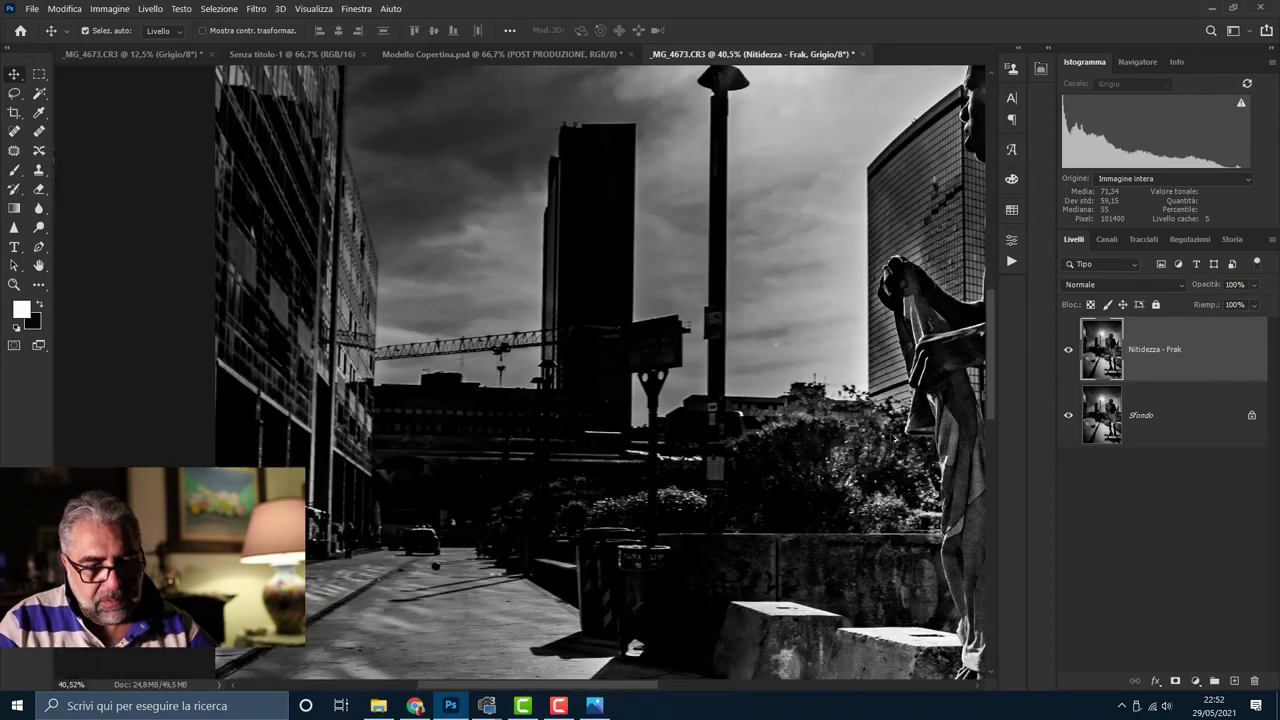
scroll(600, 350, down, 1)
scroll(800, 340, up, 1)
scroll(963, 337, down, 2)
scroll(963, 337, down, 1)
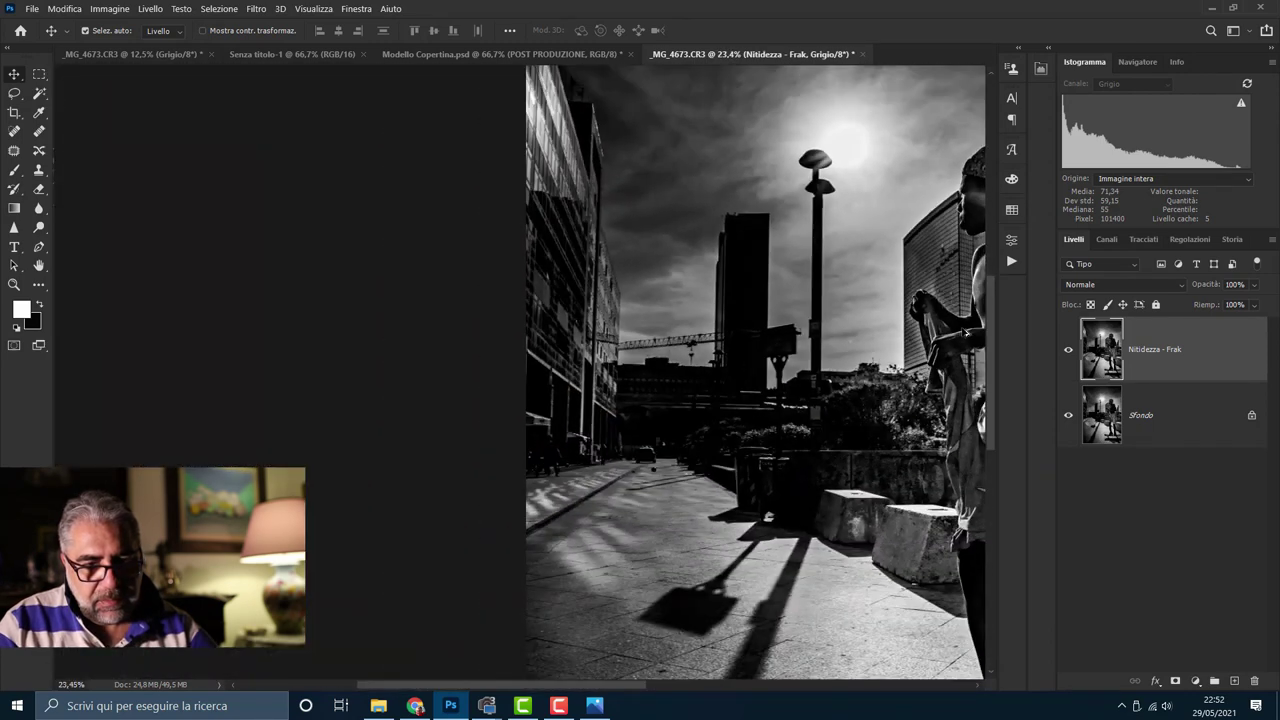
scroll(963, 335, down, 1)
scroll(642, 304, up, 1)
scroll(597, 217, up, 1)
scroll(597, 217, up, 2)
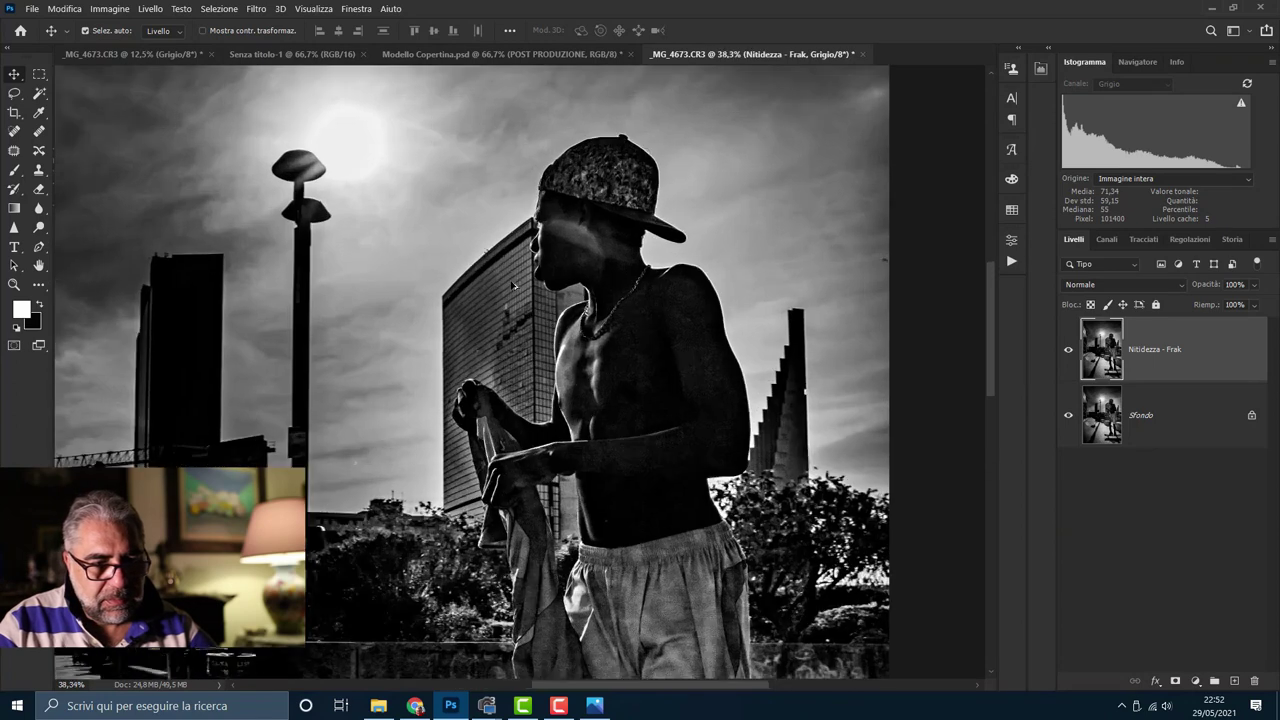
scroll(597, 217, up, 2)
scroll(597, 217, up, 1)
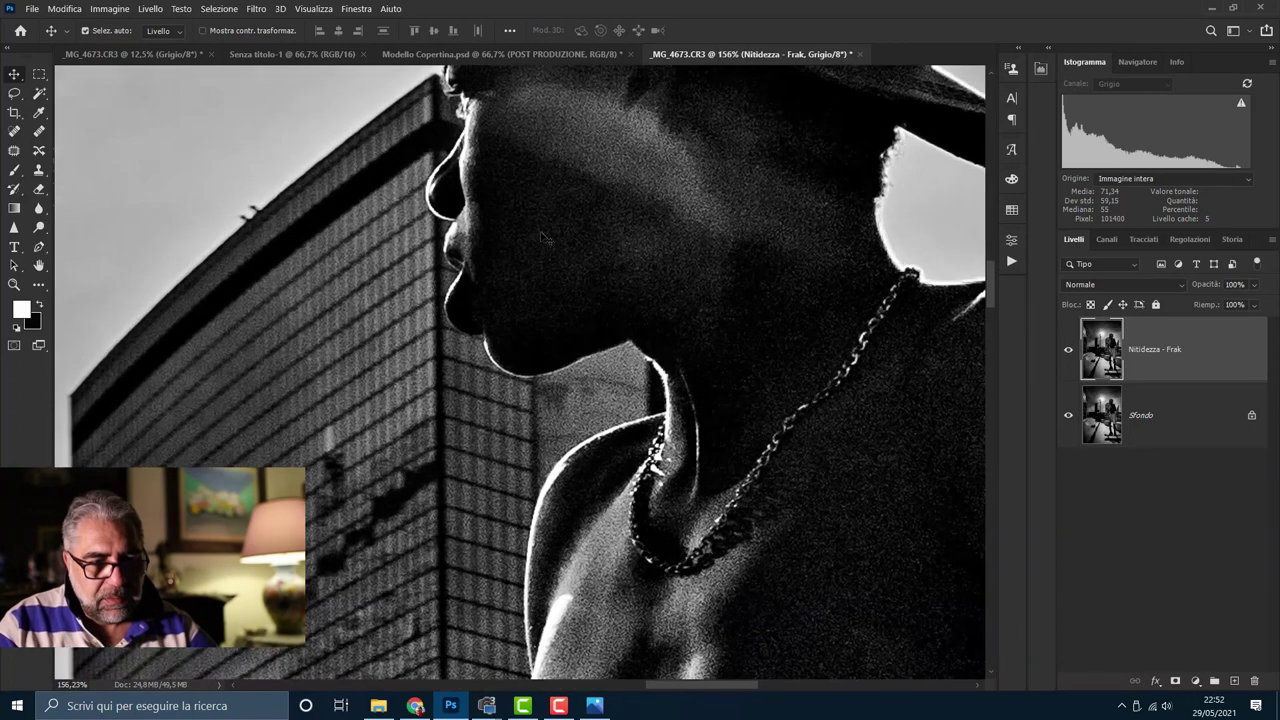
Step: Toggle the Nitidezza - Frak layer's visibility repeatedly to compare, leaving it hidden
click(1068, 350)
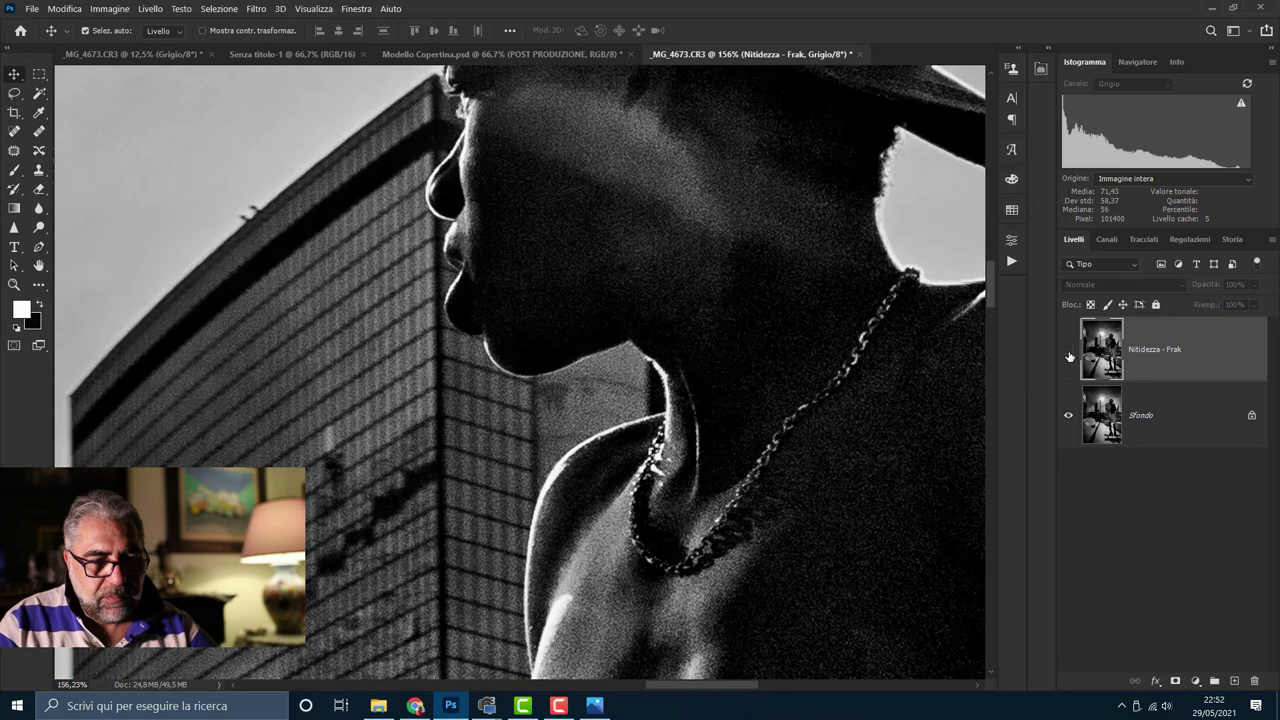
click(1068, 352)
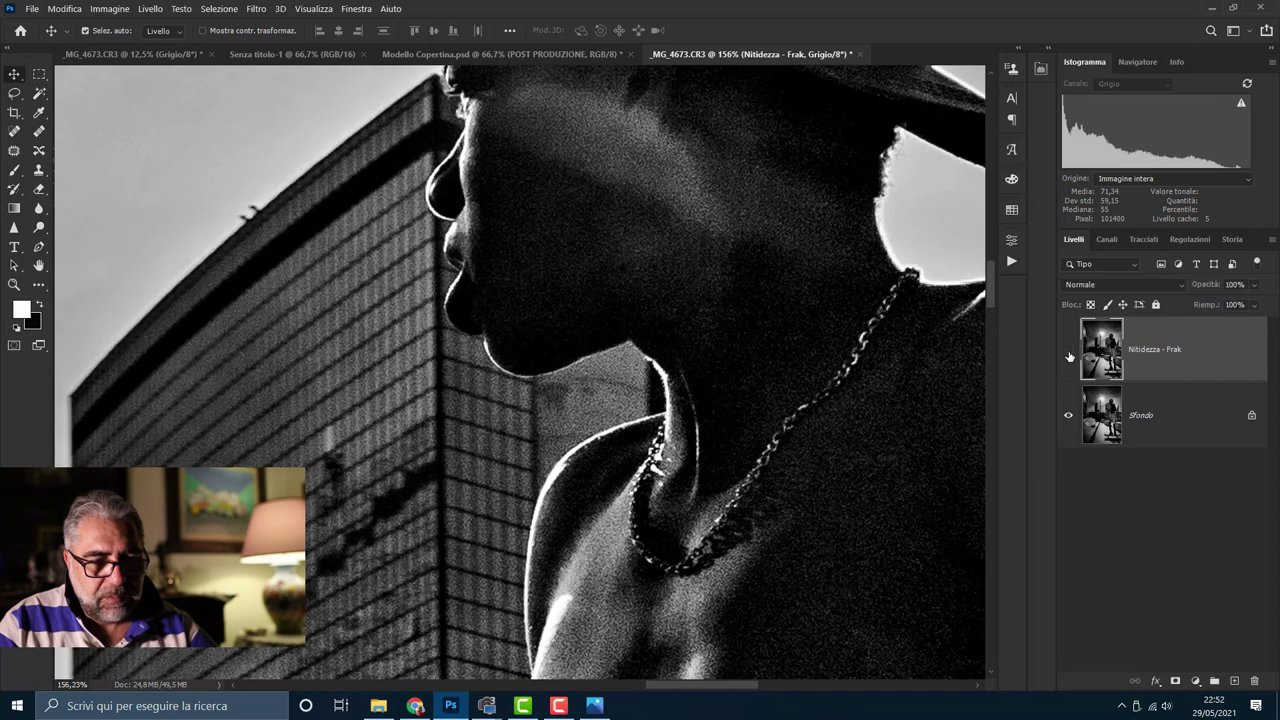
click(1068, 352)
click(1068, 353)
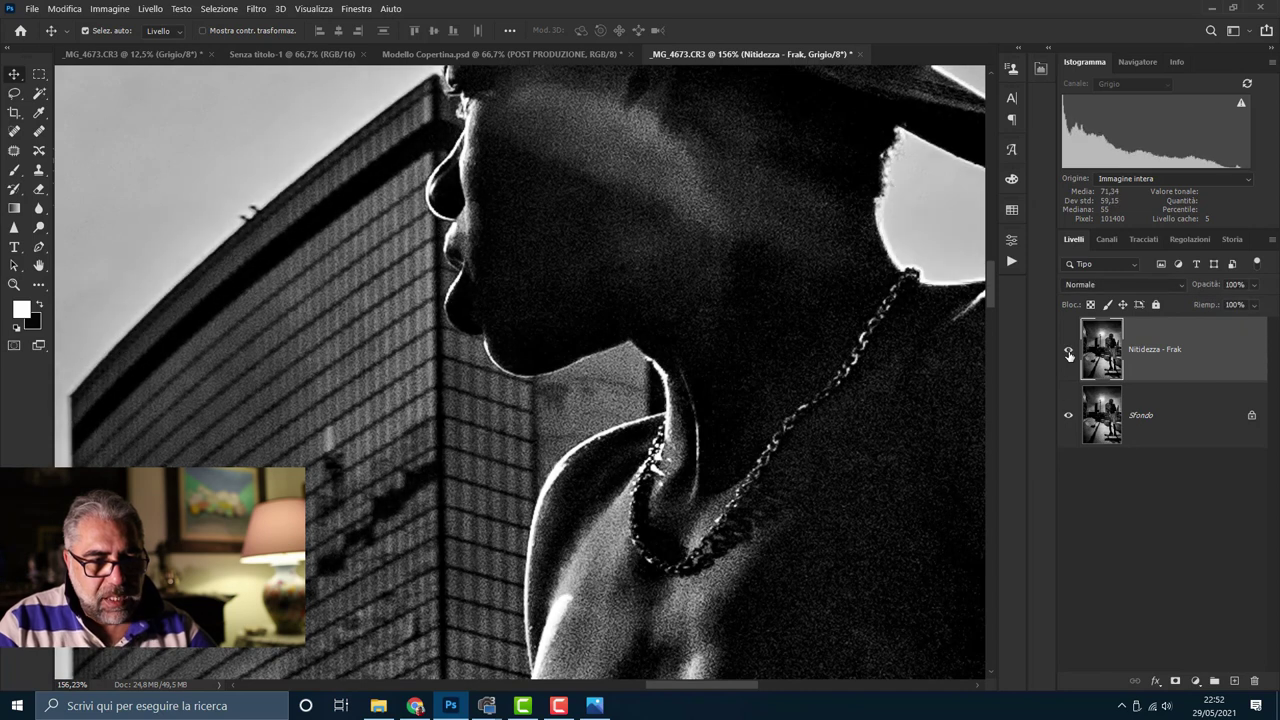
click(1068, 355)
click(1068, 353)
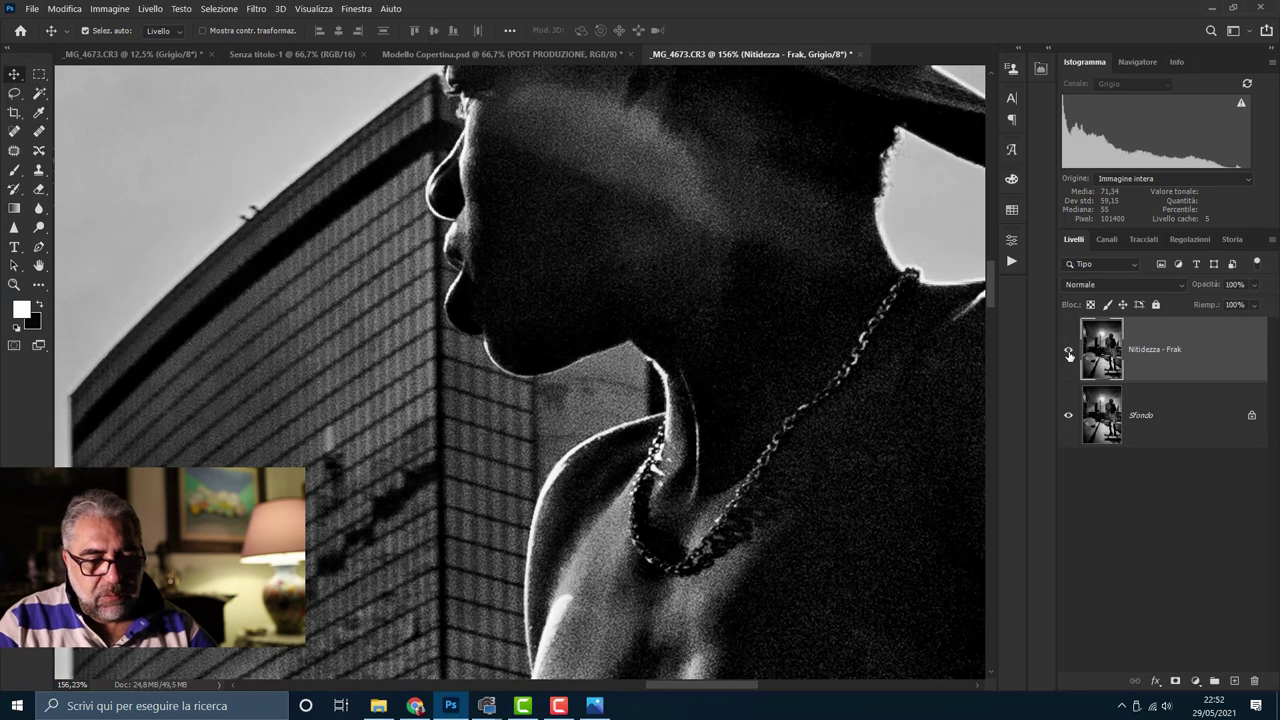
click(1068, 355)
click(1068, 354)
click(1068, 353)
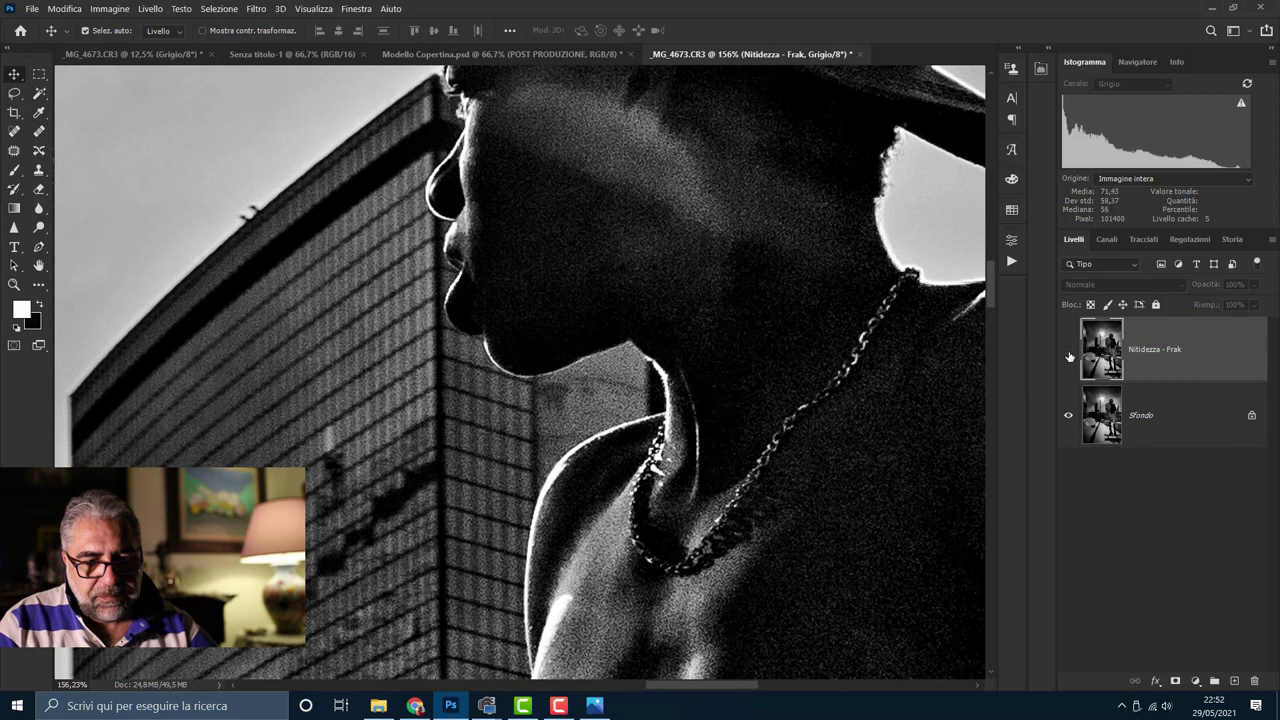
click(1068, 354)
click(1068, 354)
click(1068, 354)
click(1068, 354)
scroll(409, 340, down, 1)
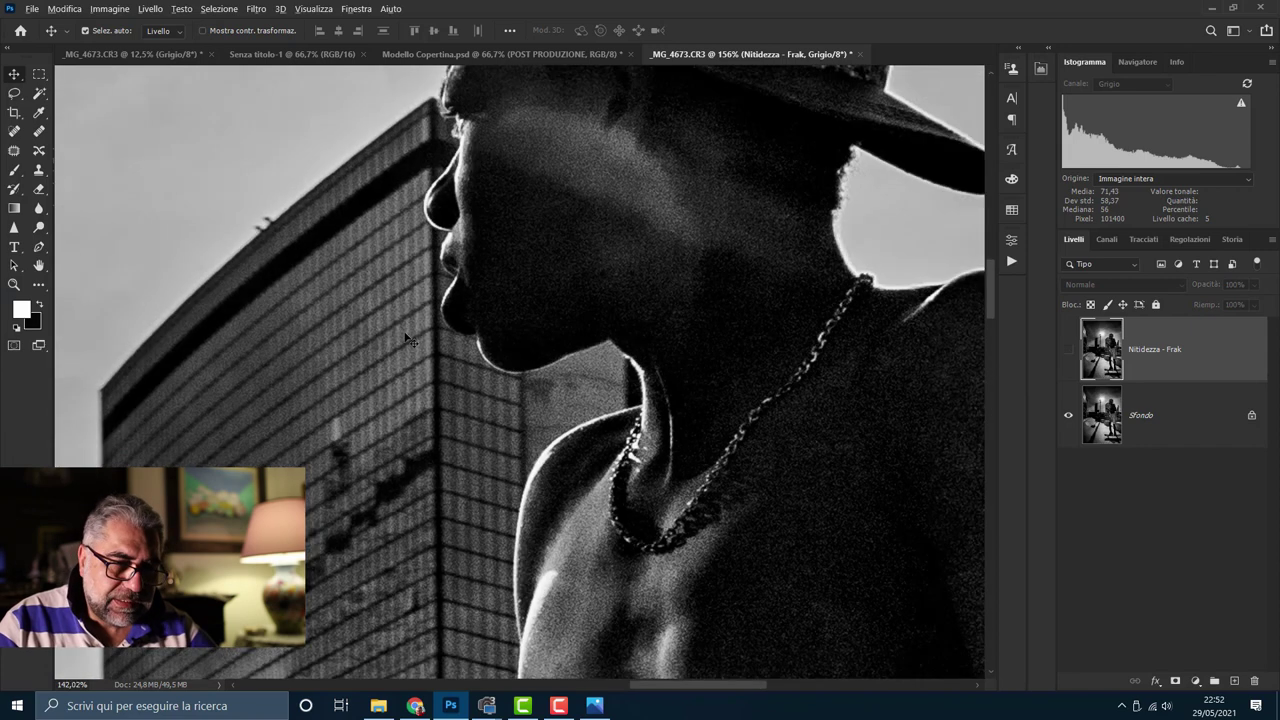
scroll(405, 341, down, 2)
scroll(395, 342, down, 2)
scroll(380, 343, down, 2)
scroll(365, 345, down, 2)
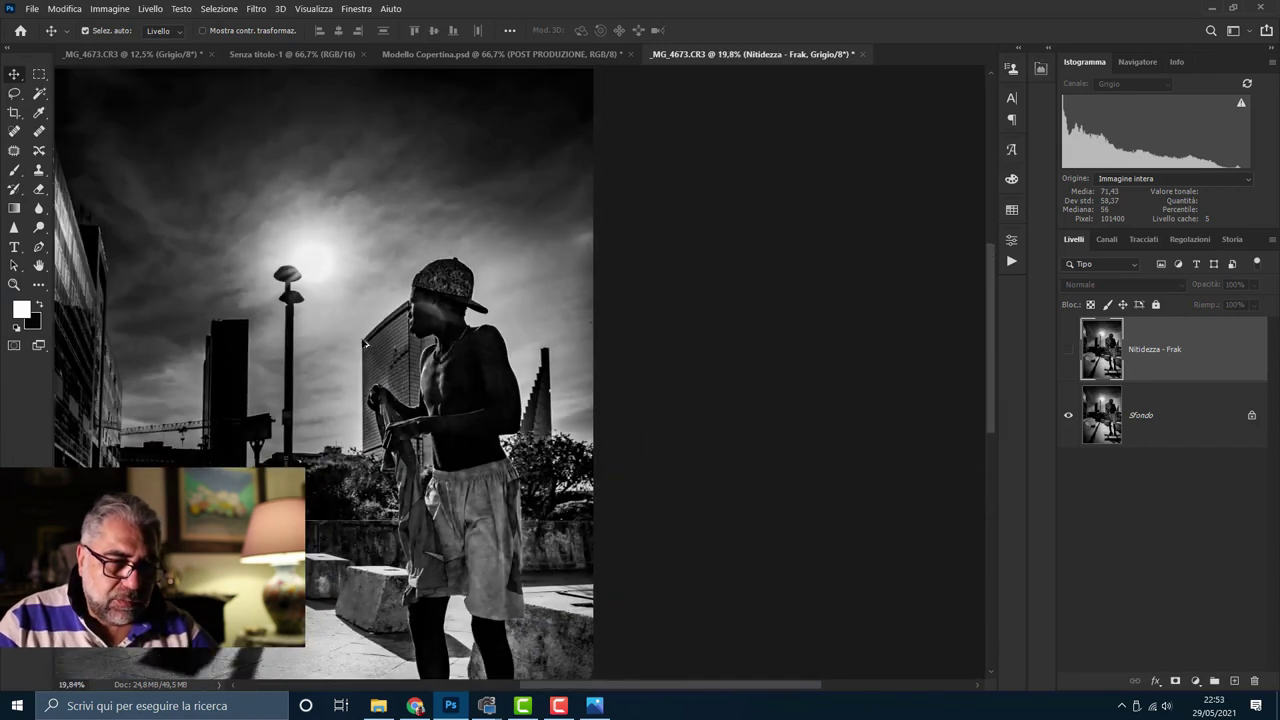
scroll(365, 345, down, 2)
scroll(450, 362, down, 2)
scroll(527, 379, up, 1)
scroll(527, 379, up, 2)
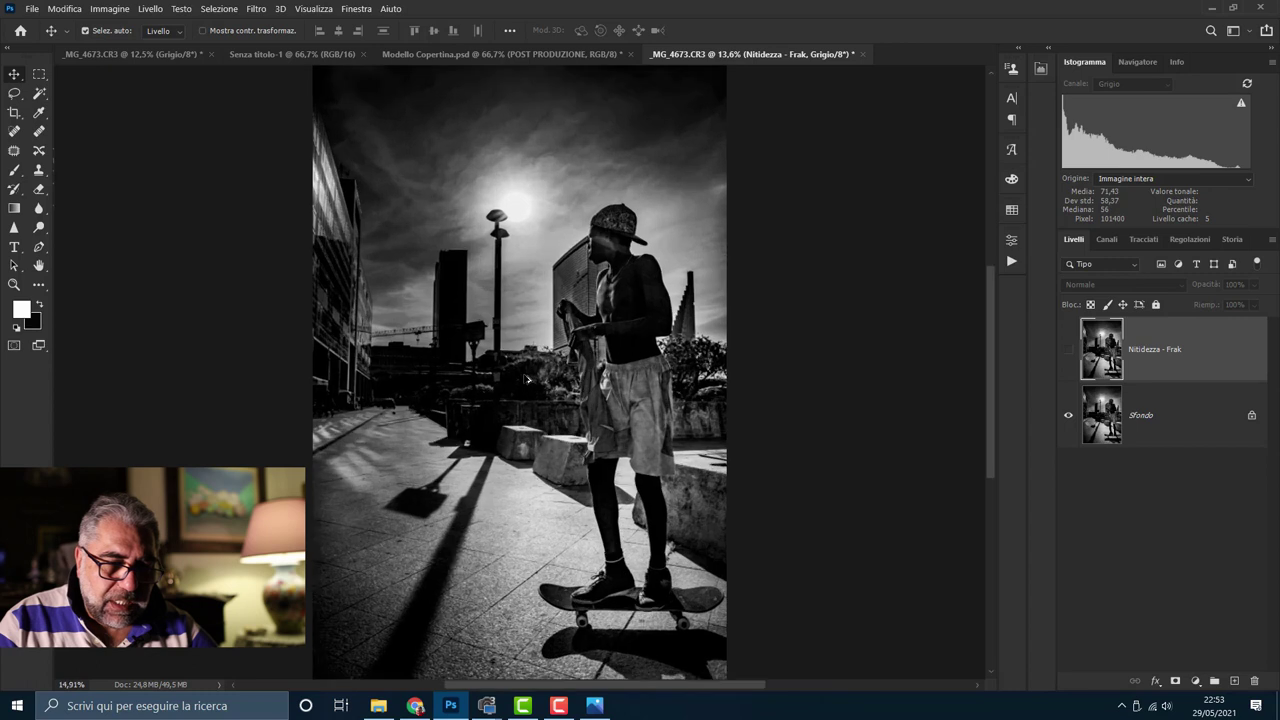
click(1068, 352)
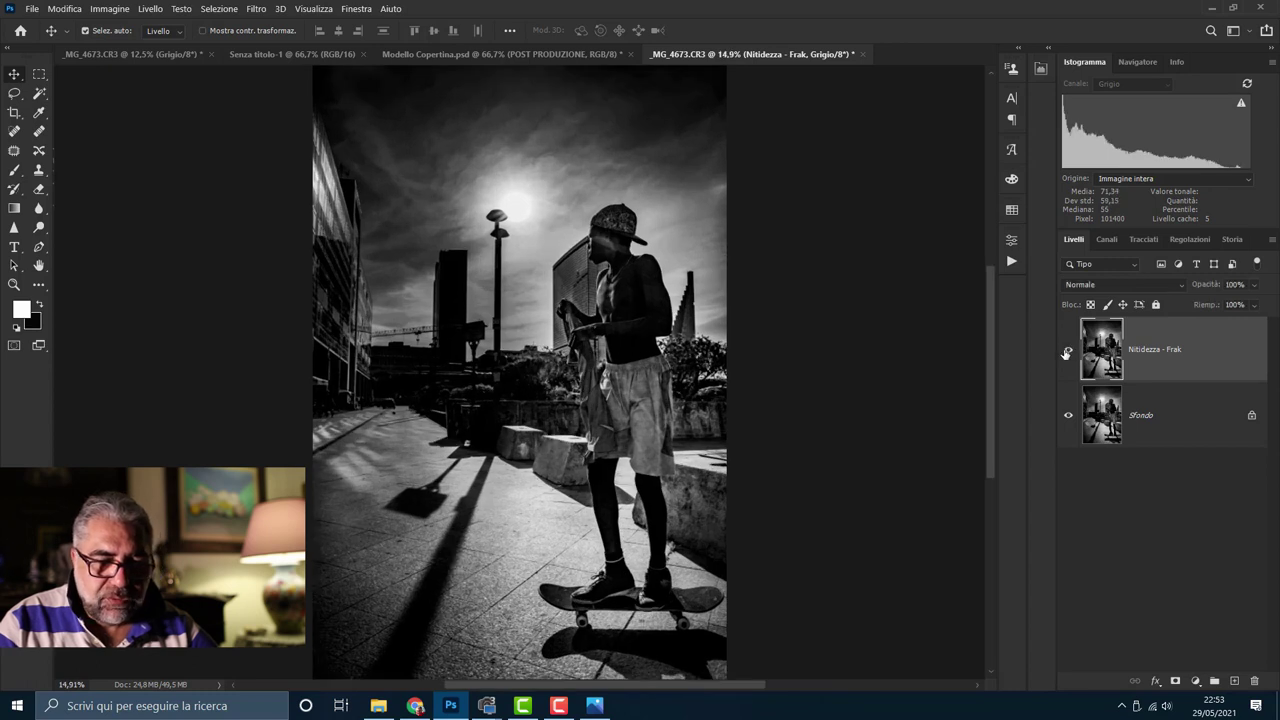
scroll(733, 378, up, 3)
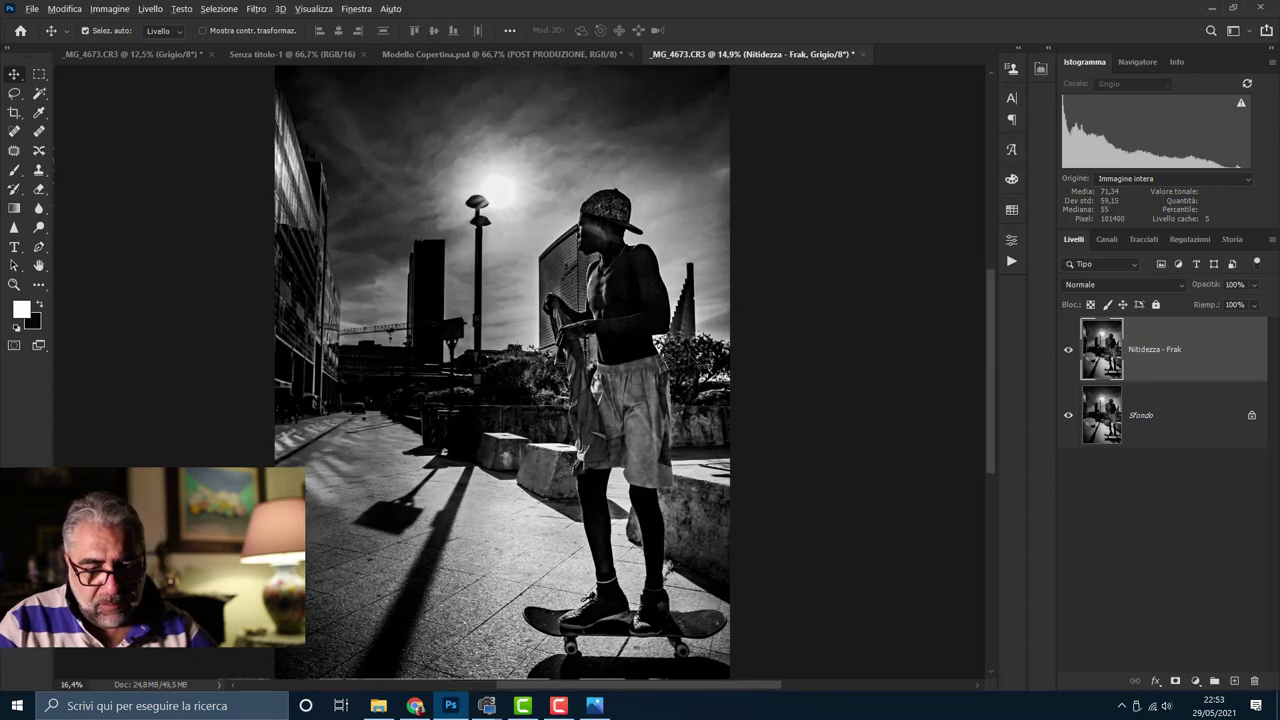
scroll(733, 375, up, 3)
scroll(720, 300, up, 3)
scroll(708, 222, down, 4)
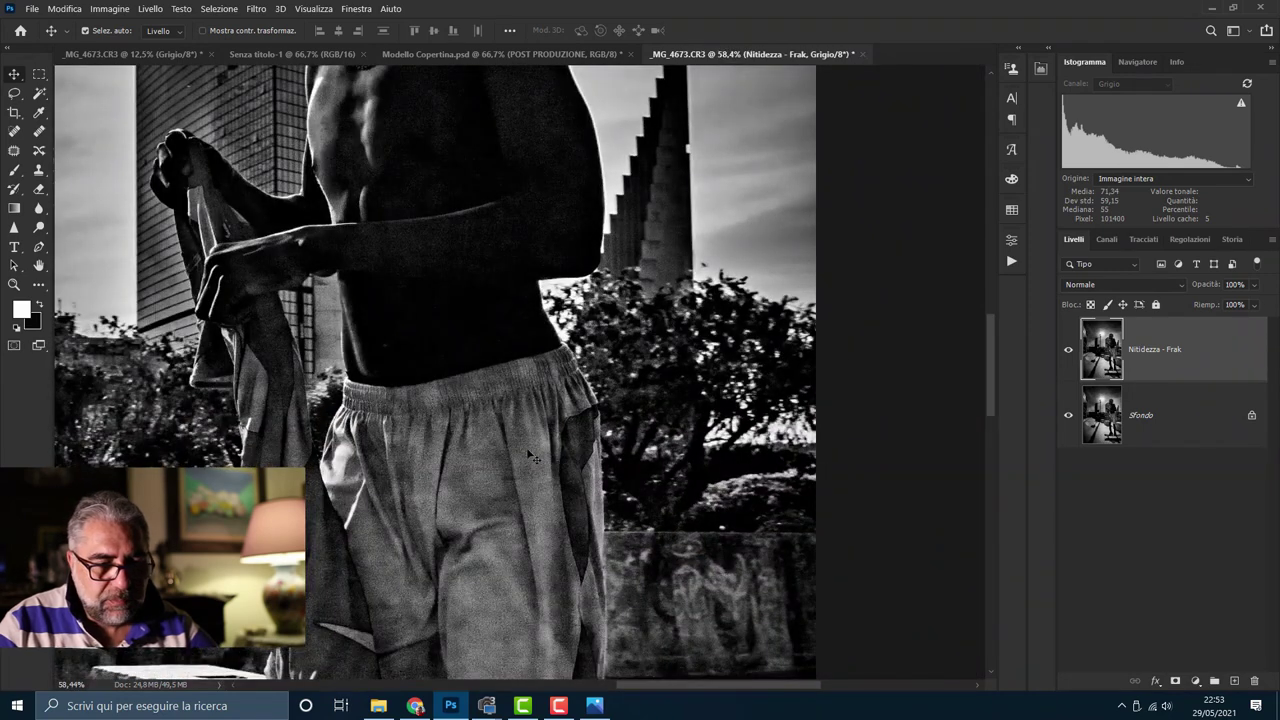
click(1068, 350)
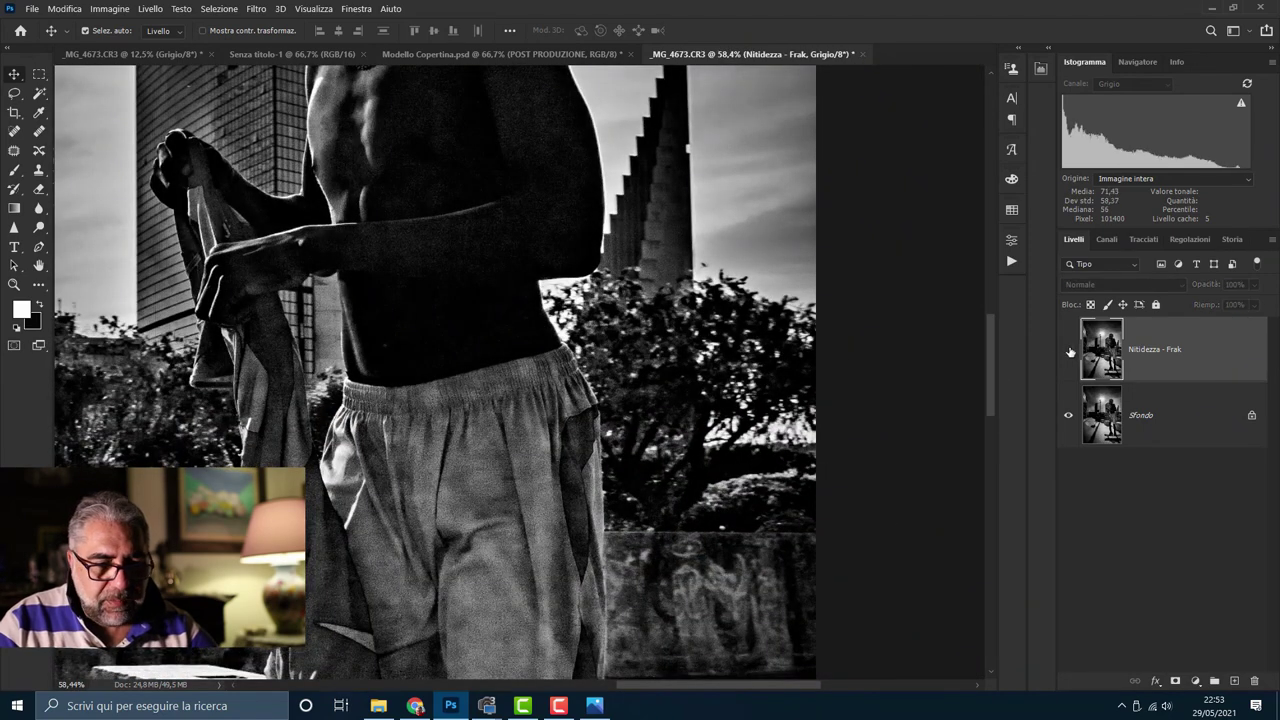
click(1068, 350)
click(1068, 350)
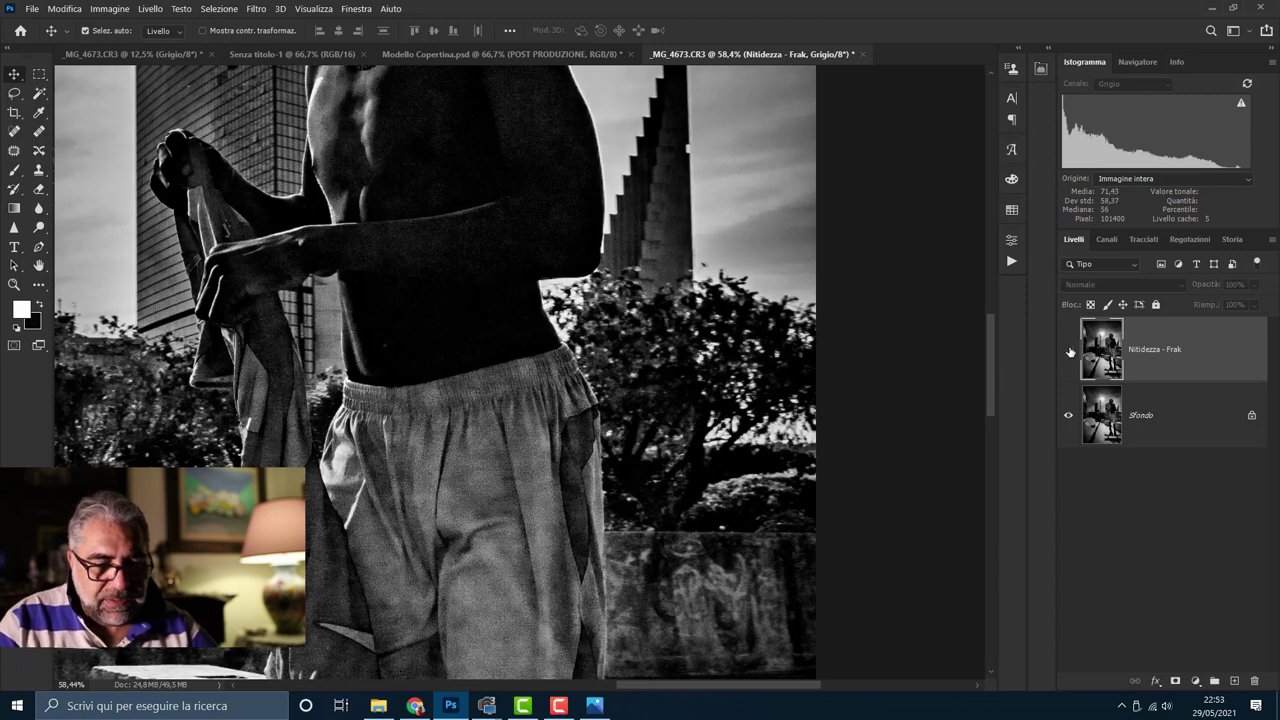
click(1068, 350)
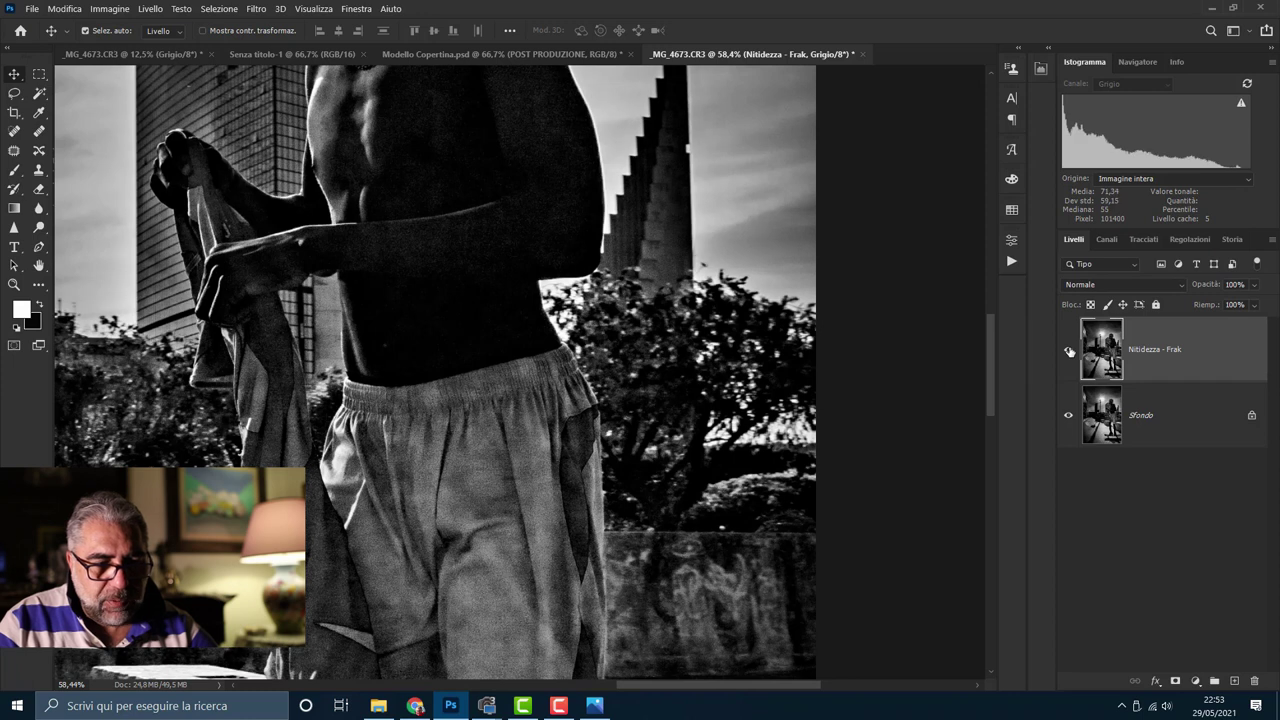
click(1069, 351)
click(1069, 351)
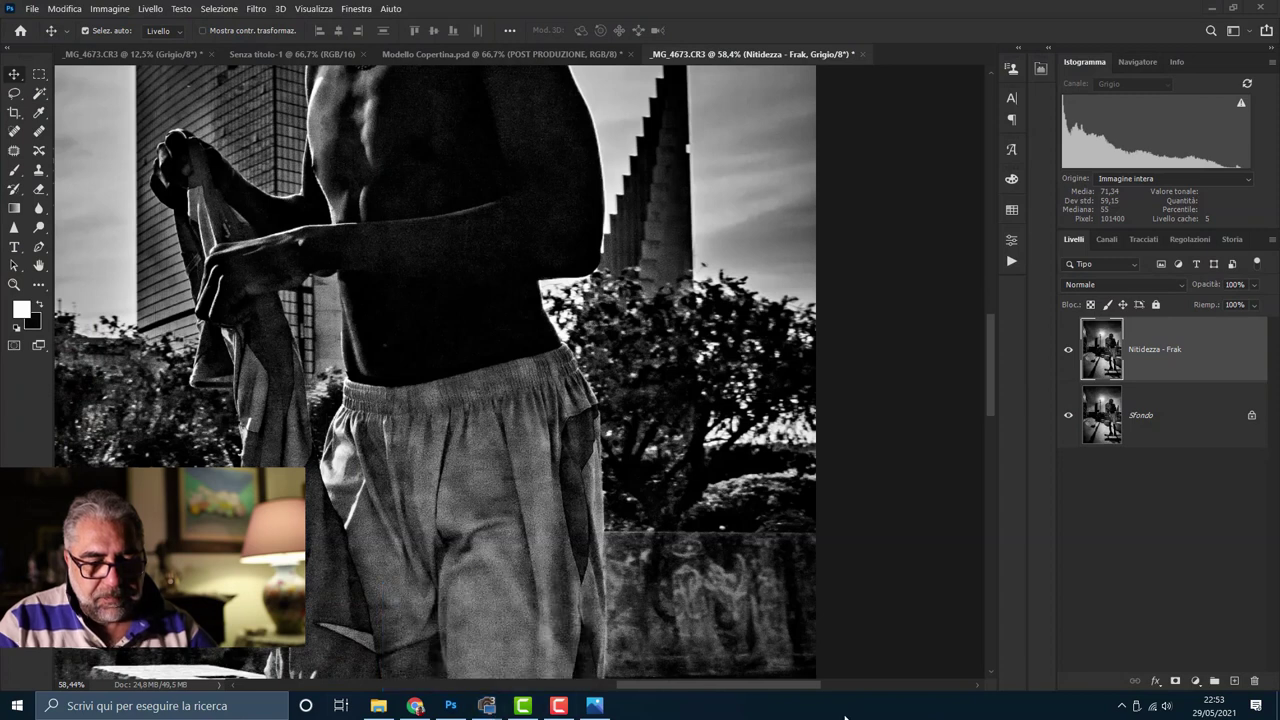
click(1068, 350)
click(1068, 352)
click(1068, 352)
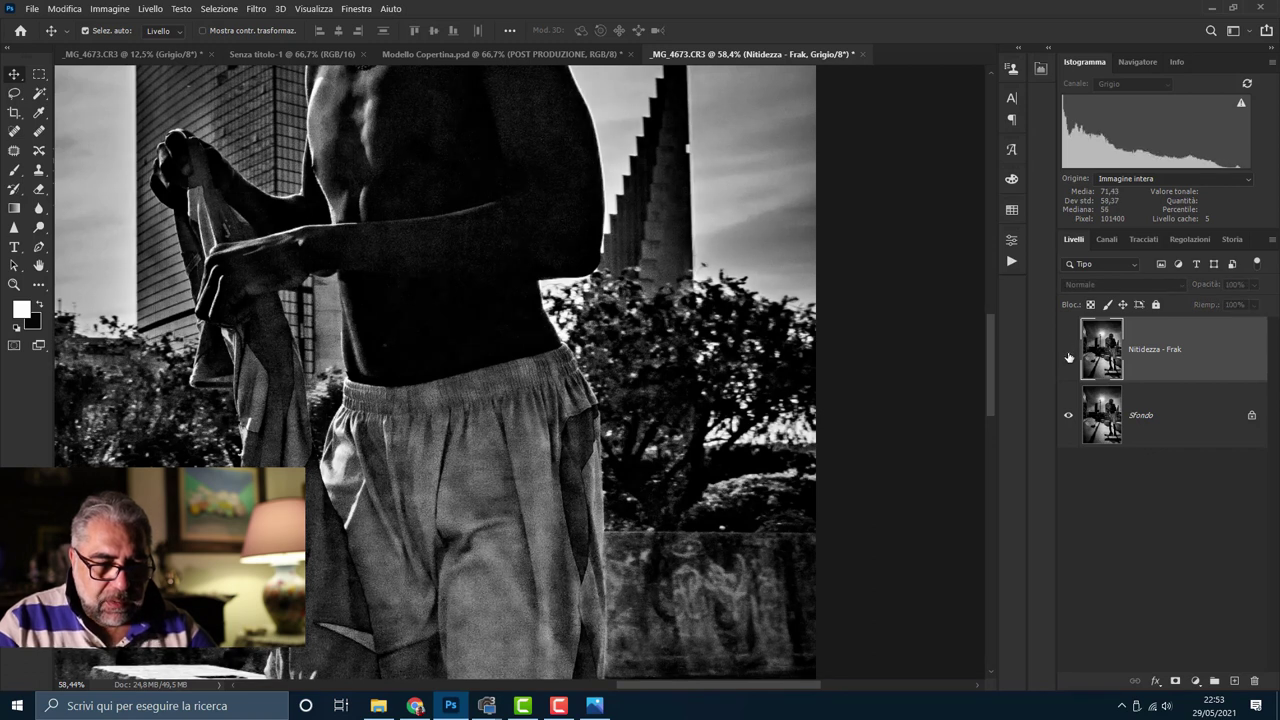
click(1068, 352)
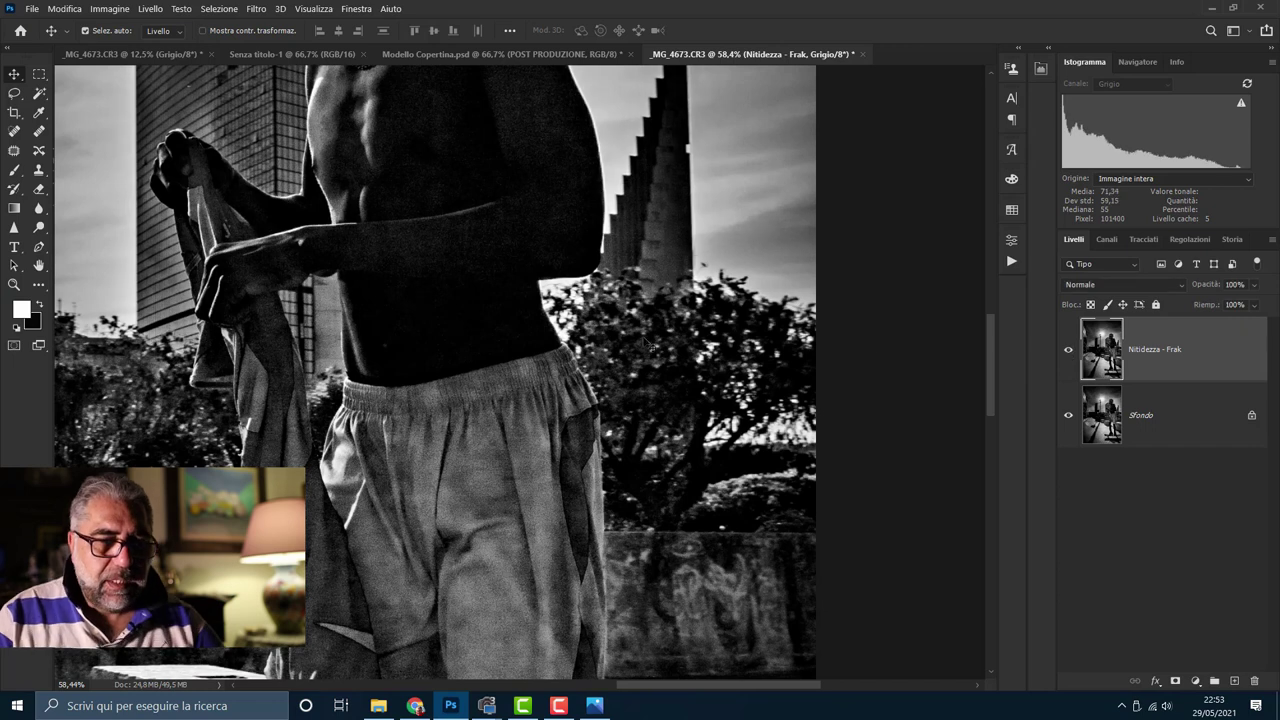
Step: Zoom back out from the face toward the whole skateboarder photo
scroll(612, 366, down, 1)
scroll(612, 366, down, 3)
scroll(700, 415, down, 2)
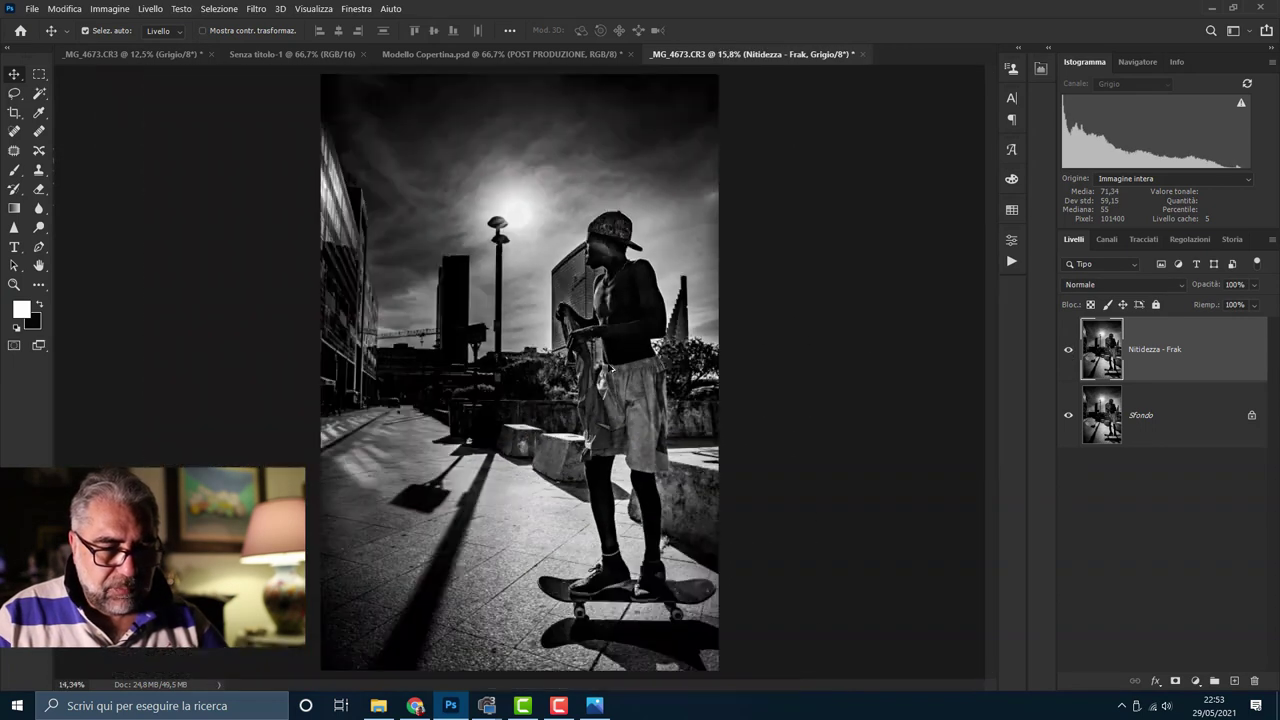
scroll(719, 427, up, 1)
scroll(719, 427, down, 2)
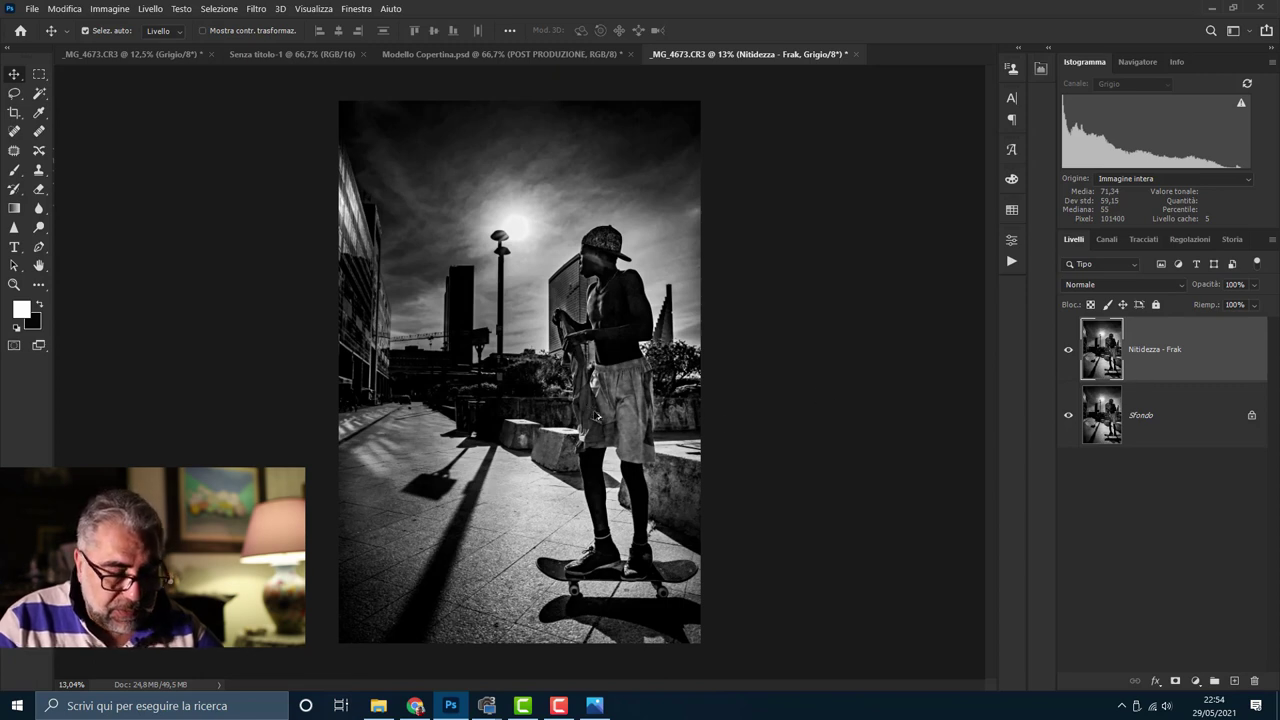
scroll(592, 408, up, 1)
scroll(673, 400, up, 1)
scroll(671, 398, up, 2)
scroll(670, 392, up, 2)
scroll(669, 388, up, 2)
scroll(668, 384, down, 1)
scroll(667, 380, up, 2)
scroll(666, 376, down, 3)
scroll(666, 376, down, 3)
scroll(667, 376, down, 2)
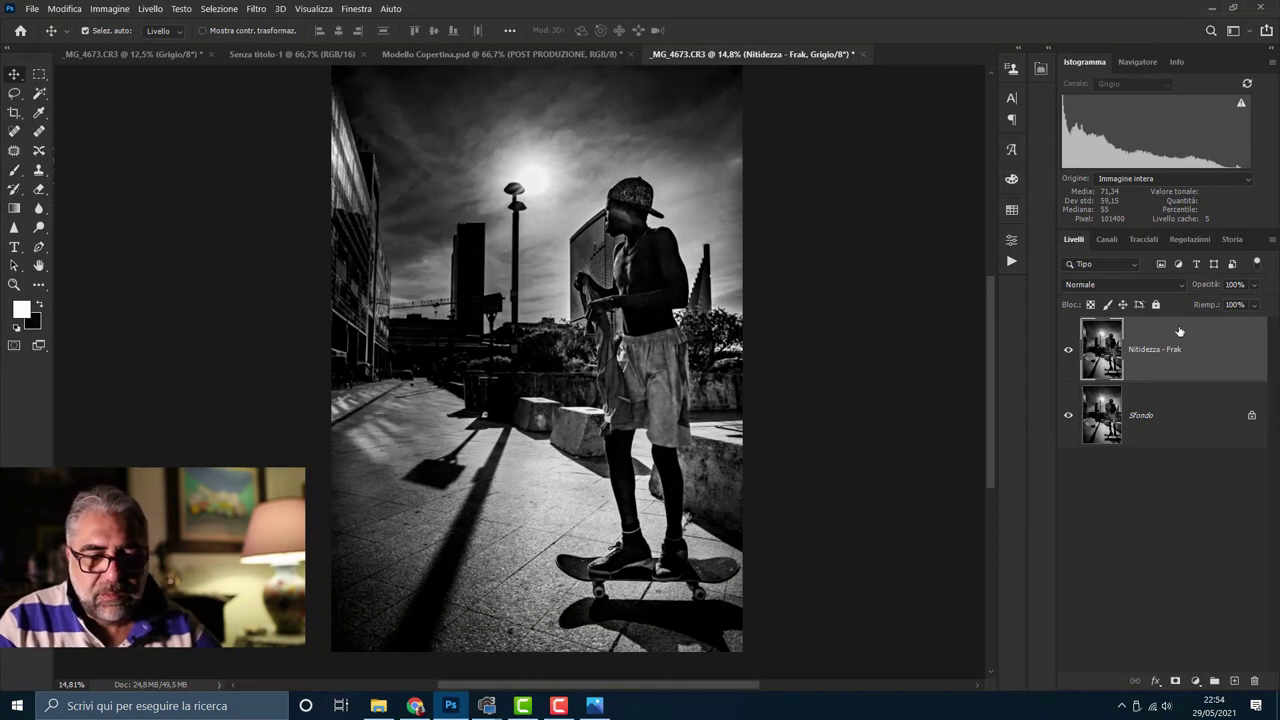
Step: Fit the view and convert the Nitidezza - Frak layer into a smart object
click(314, 10)
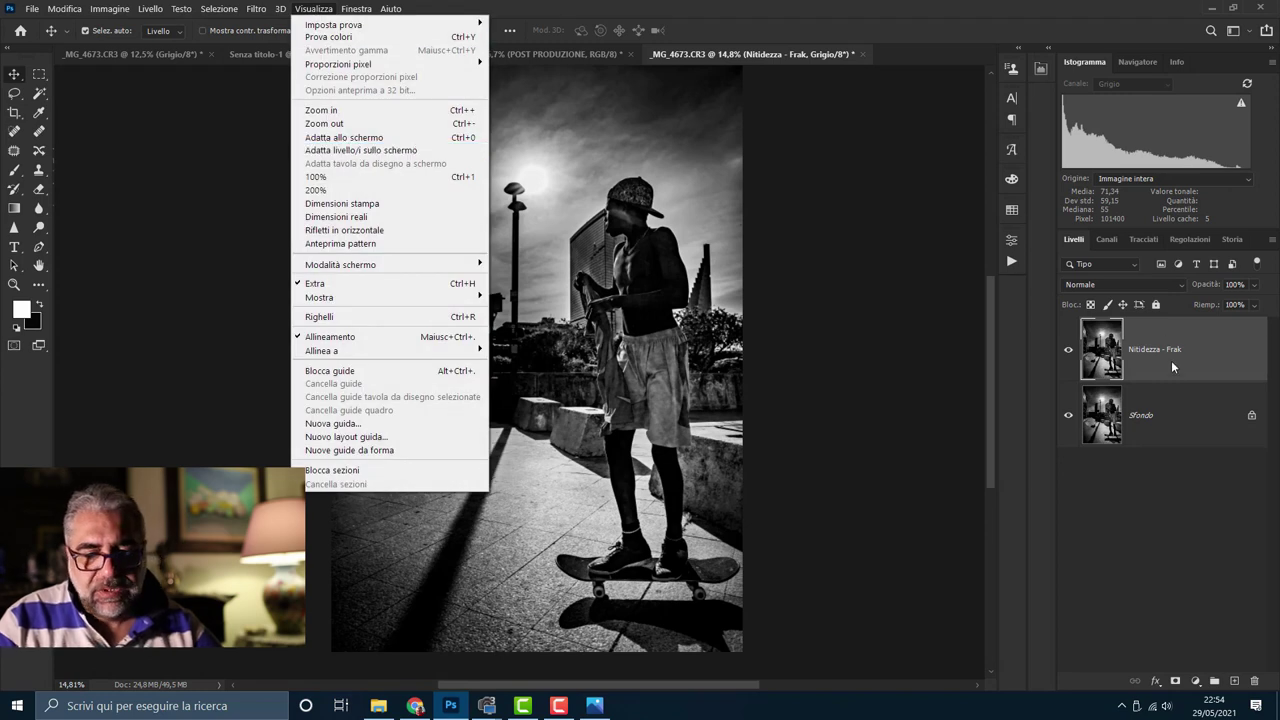
right_click(1171, 368)
click(1018, 276)
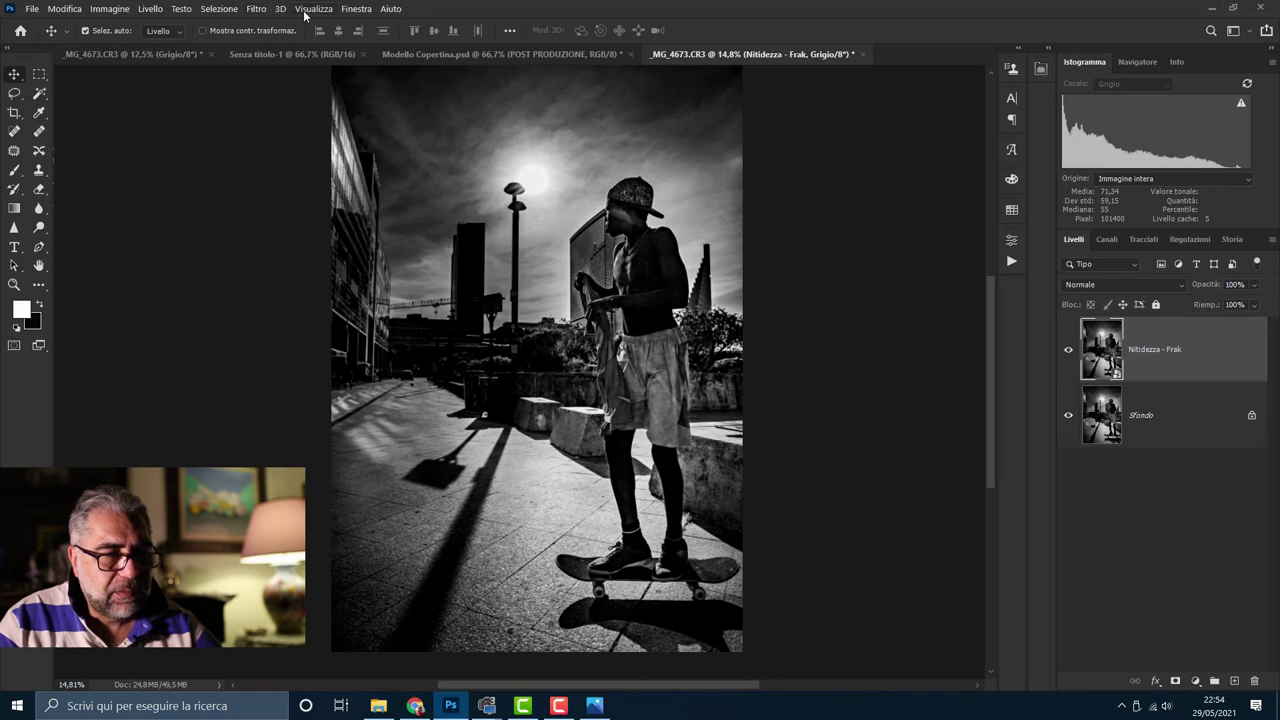
Step: Apply the Camera Raw filter to the layer and zoom in on the chest
click(264, 10)
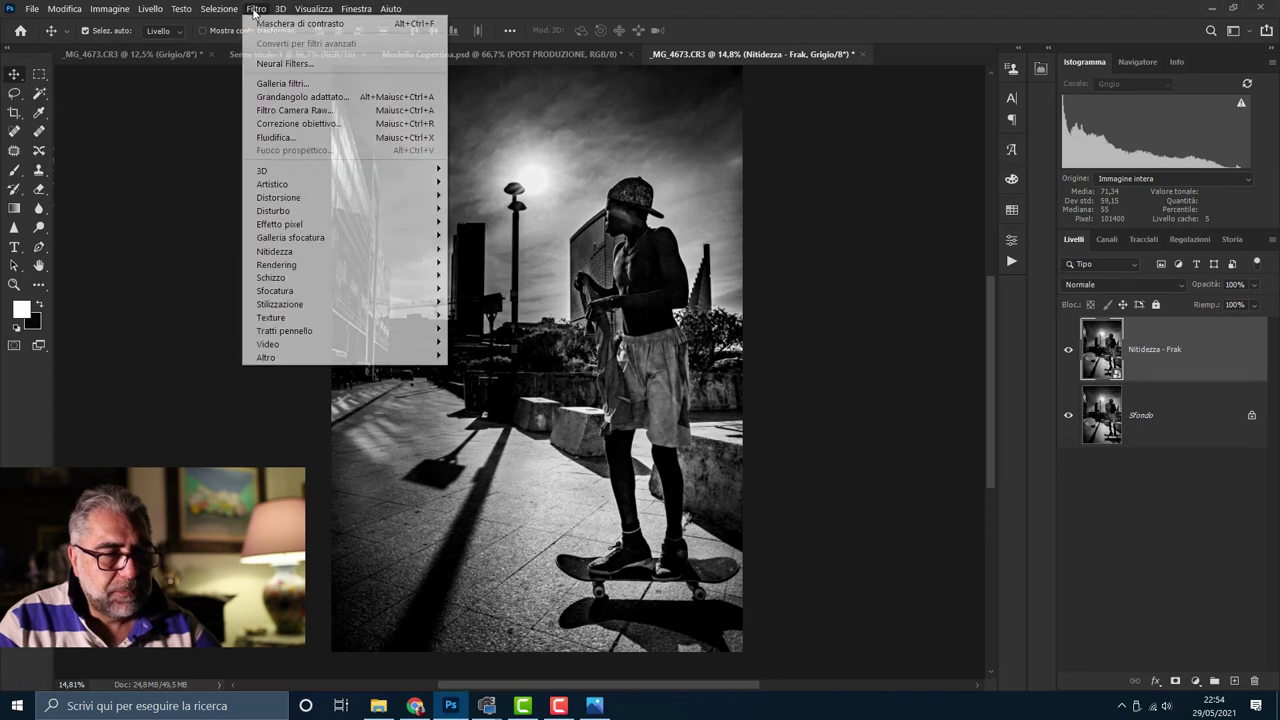
click(296, 113)
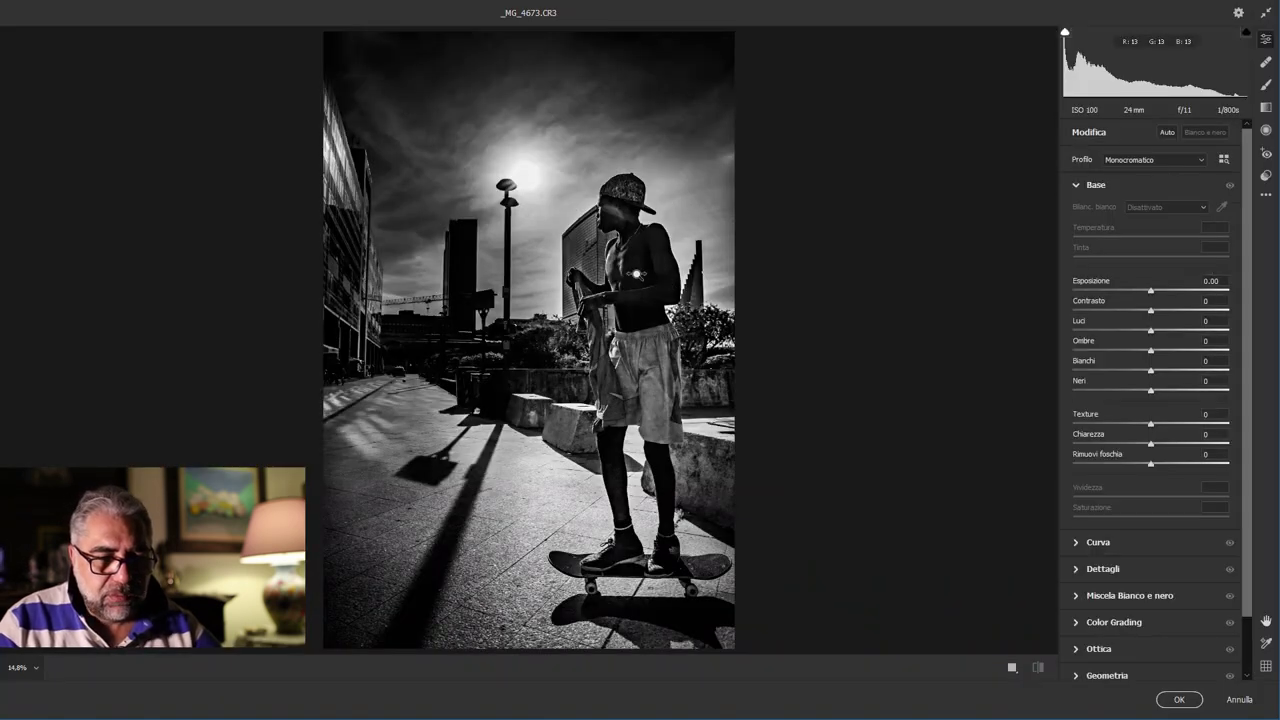
click(638, 276)
scroll(715, 286, down, 1)
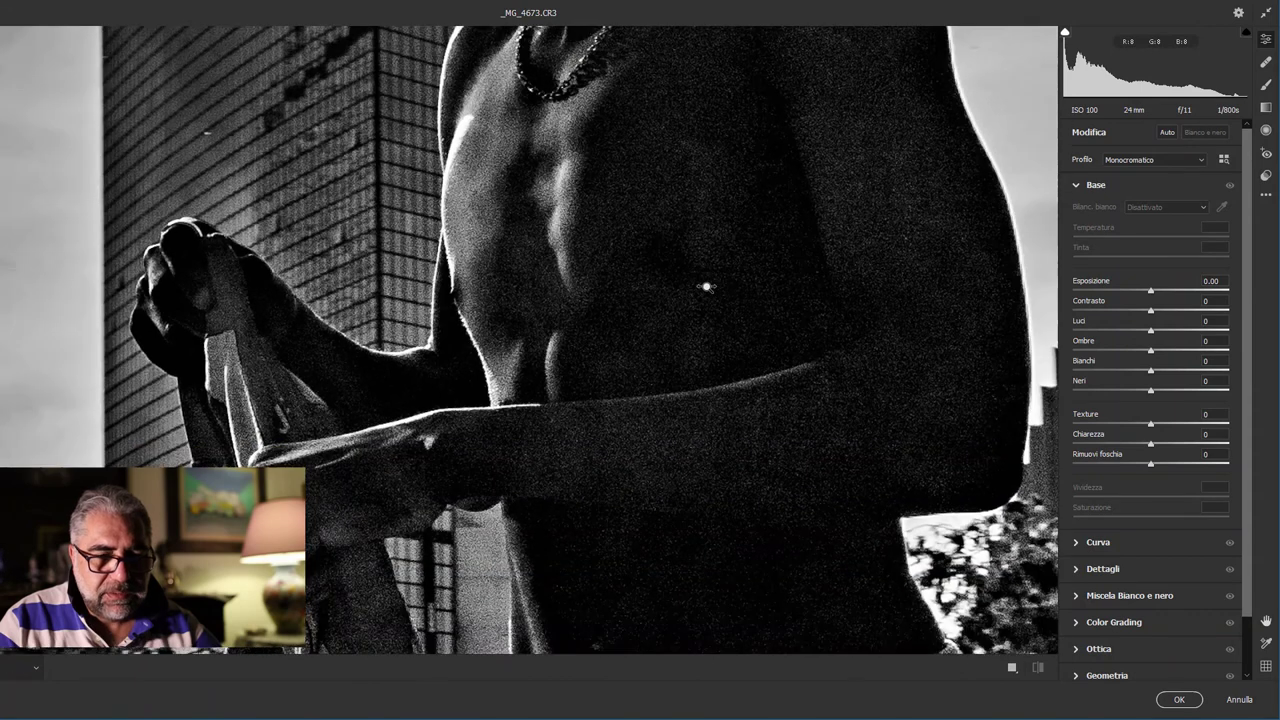
scroll(1144, 519, down, 2)
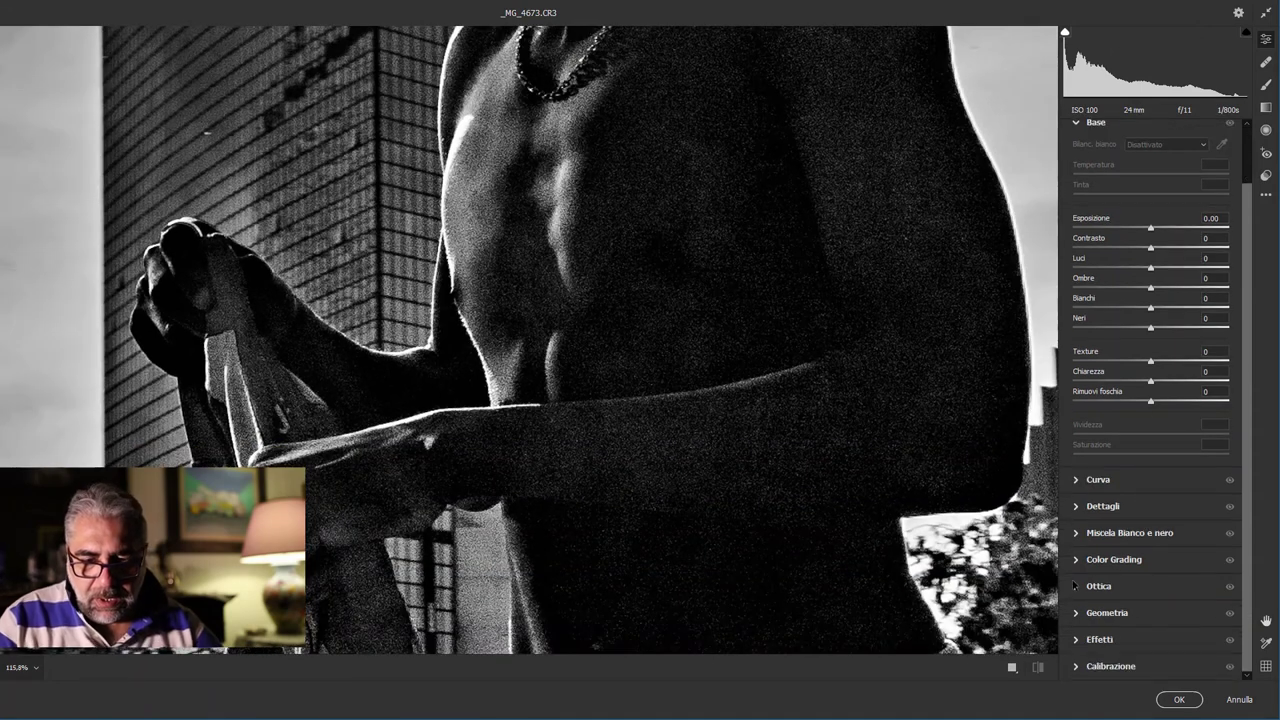
Step: Raise Noise Reduction in the Detail settings to about 63
click(1078, 644)
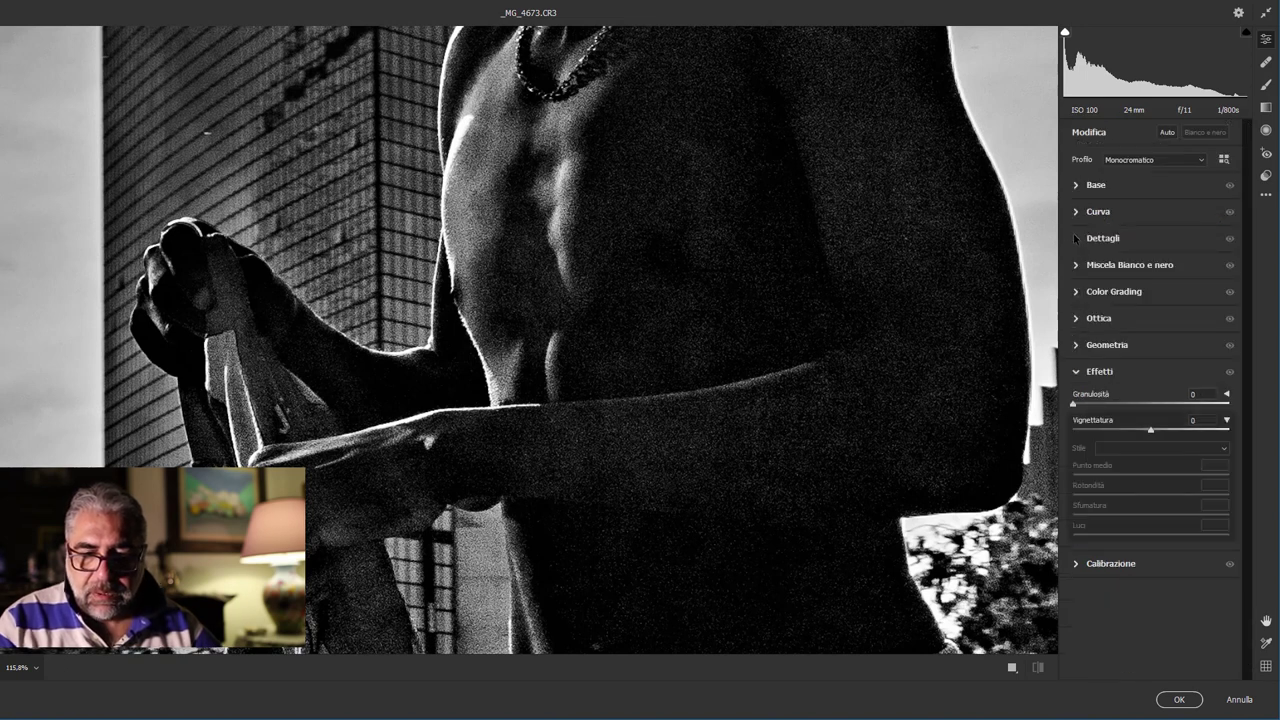
click(1076, 238)
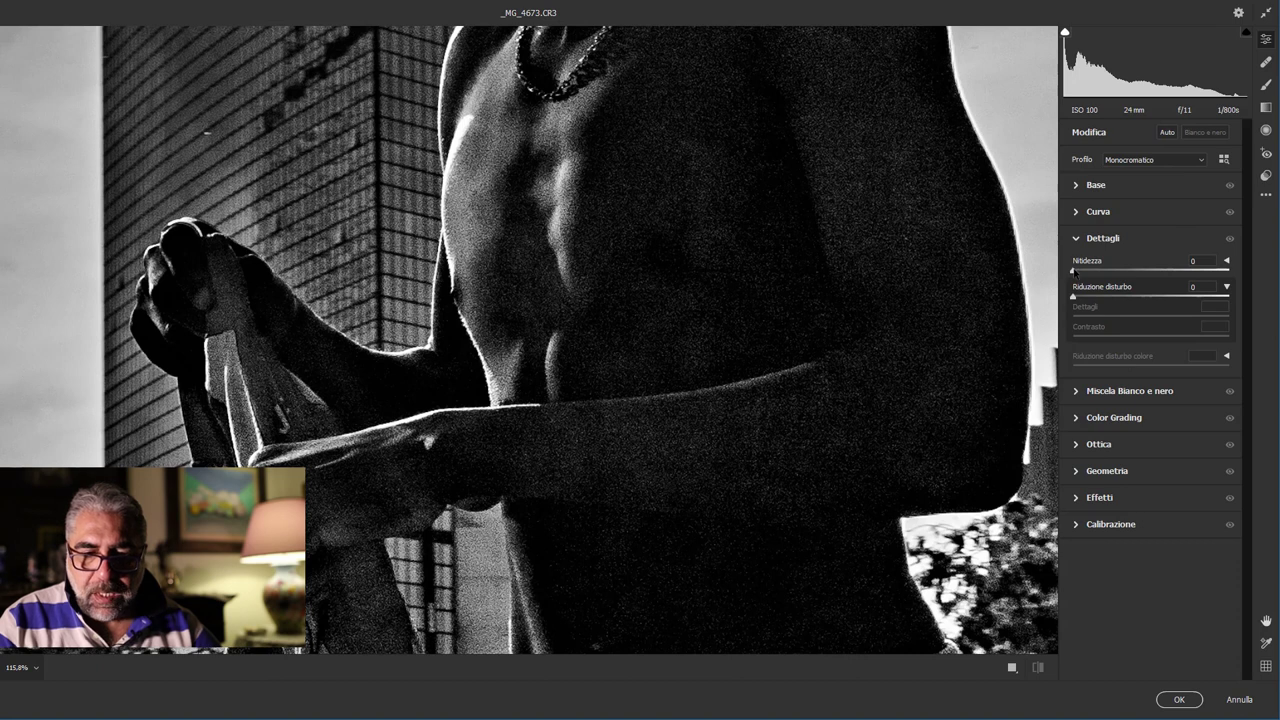
drag(1073, 296, 1109, 306)
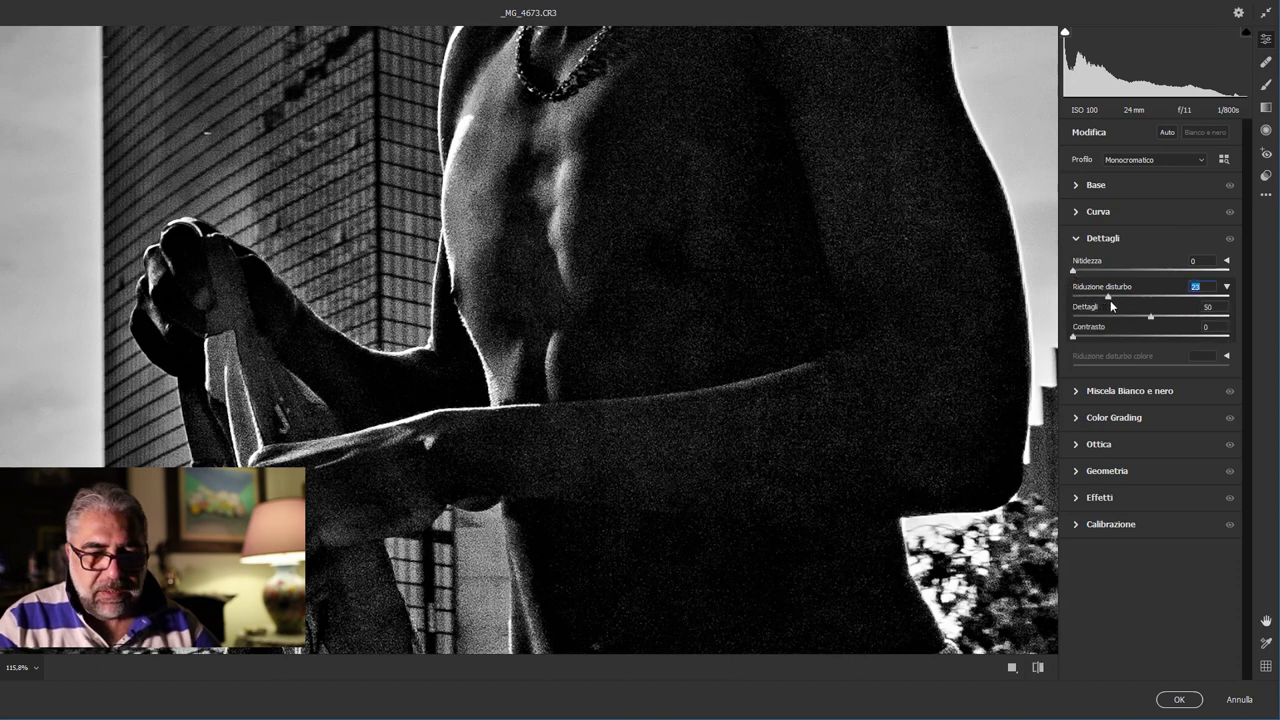
drag(1107, 296, 1113, 297)
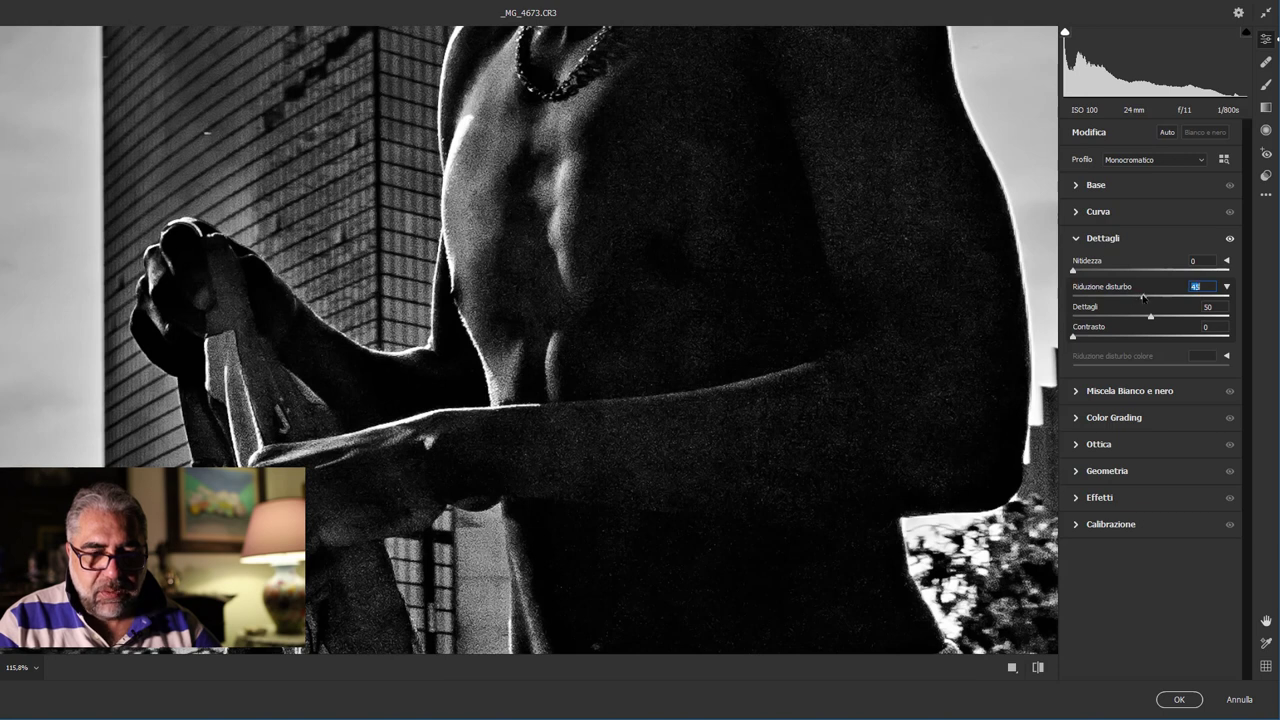
drag(1143, 297, 1171, 297)
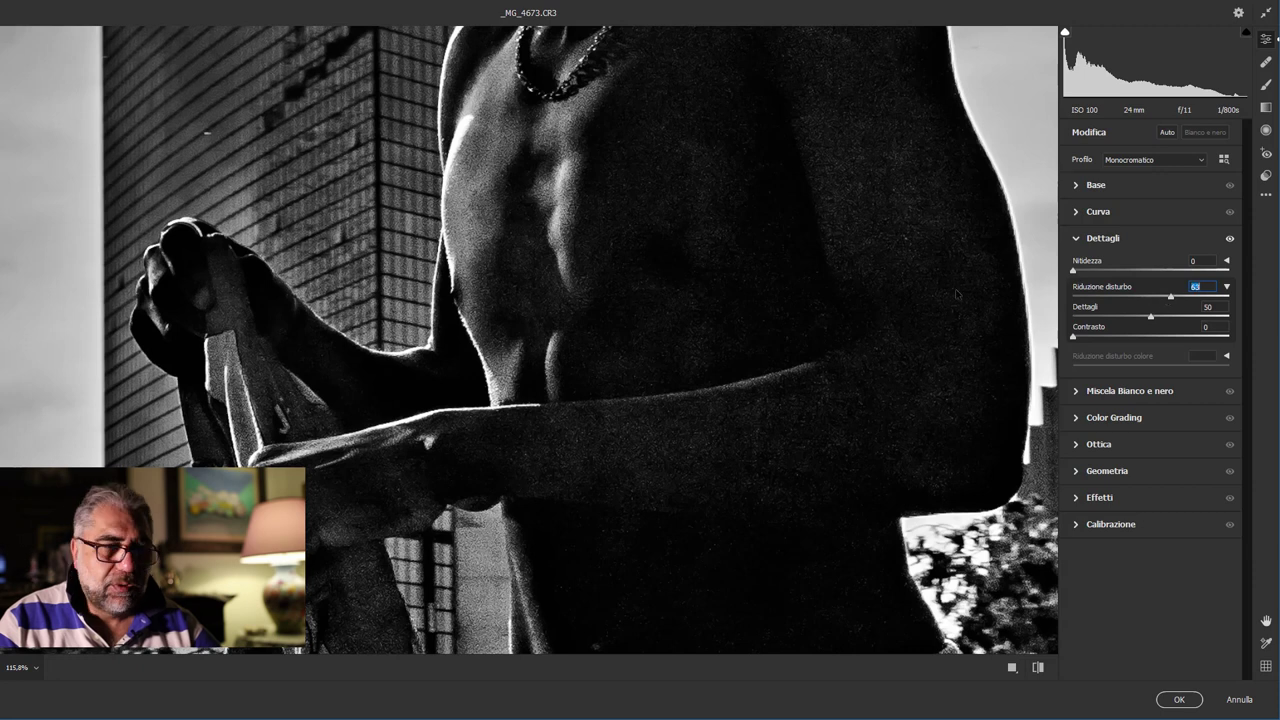
Step: Check chest noise up close, then set noise reduction to 40 and raise it to 67
click(625, 250)
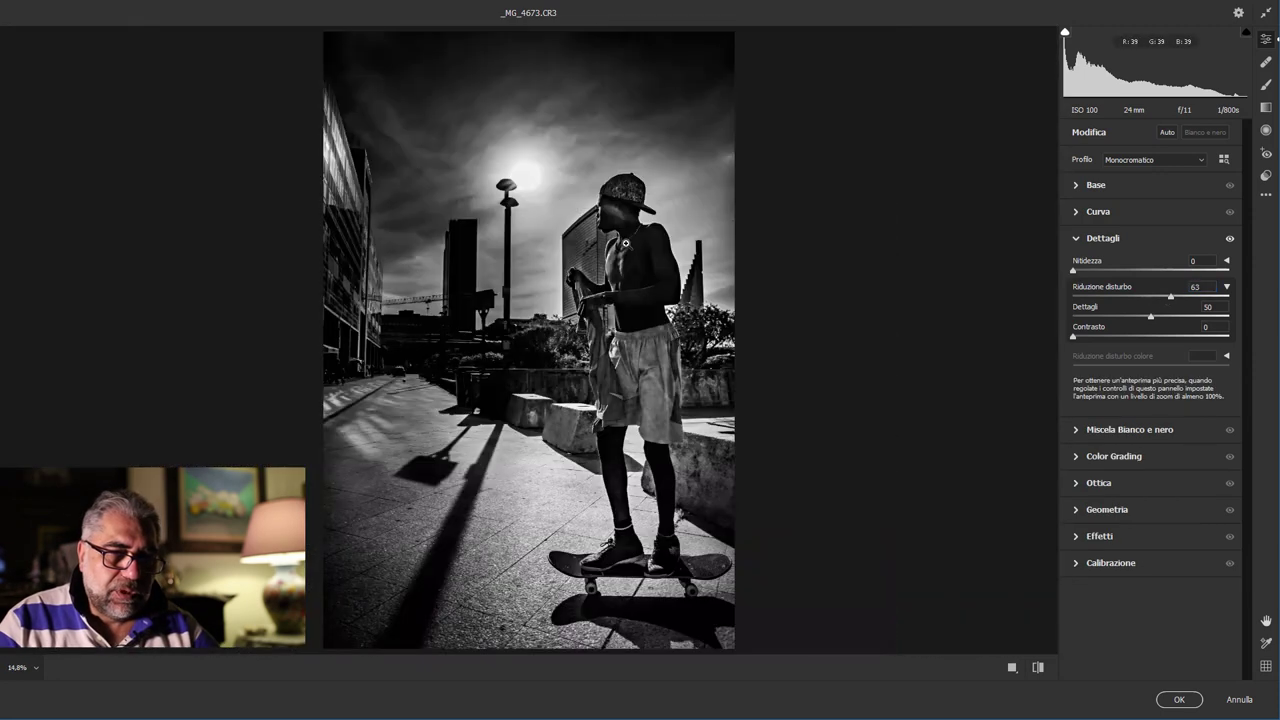
click(609, 268)
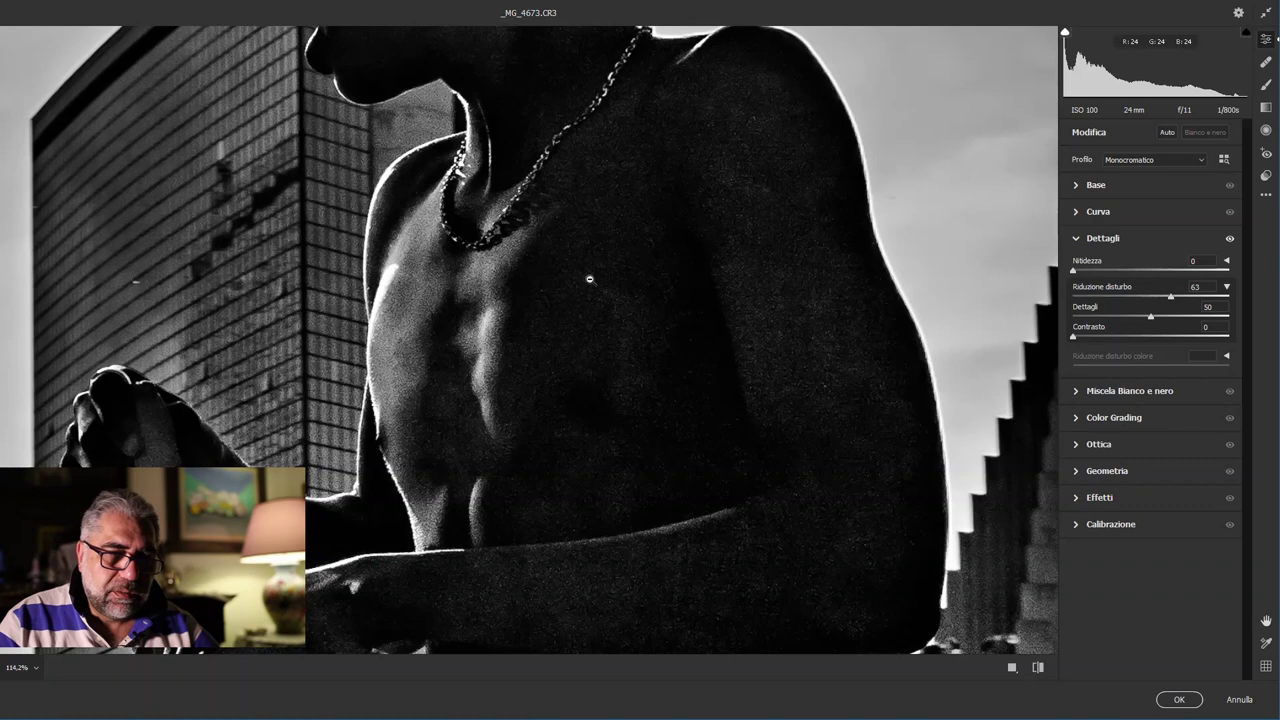
click(611, 300)
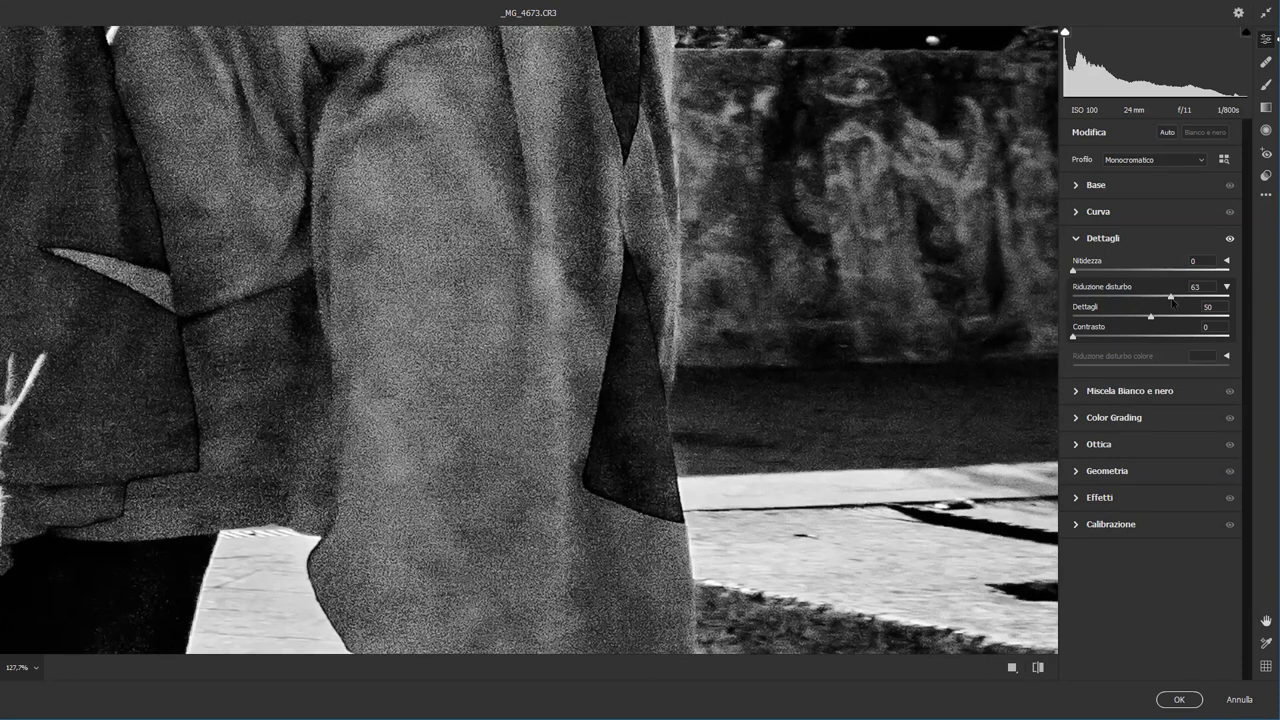
key(BackSpace)
text(40)
key(Return)
drag(1162, 290, 1177, 291)
Step: Lower the noise-reduction Detail to 11, inspecting grain on the shorts and chest
mouse_move(1150, 318)
mouse_down()
mouse_move(1194, 322)
mouse_move(1093, 316)
mouse_up()
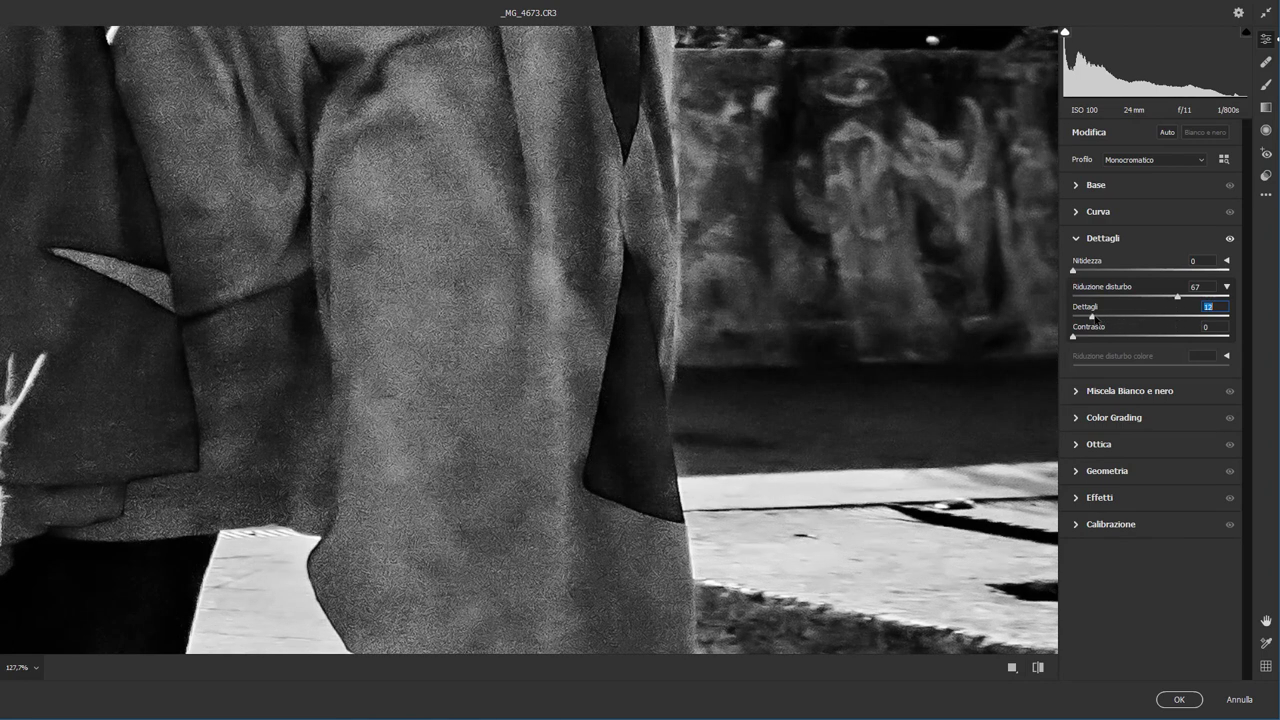
click(485, 348)
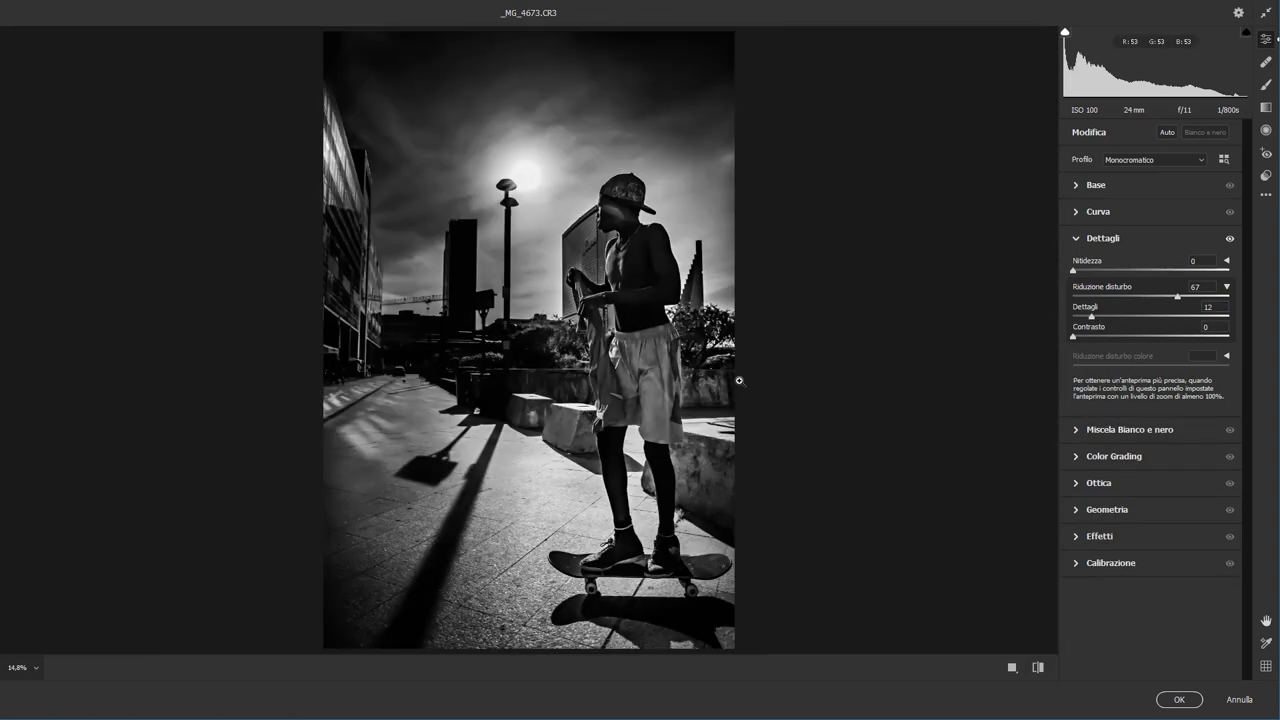
click(645, 323)
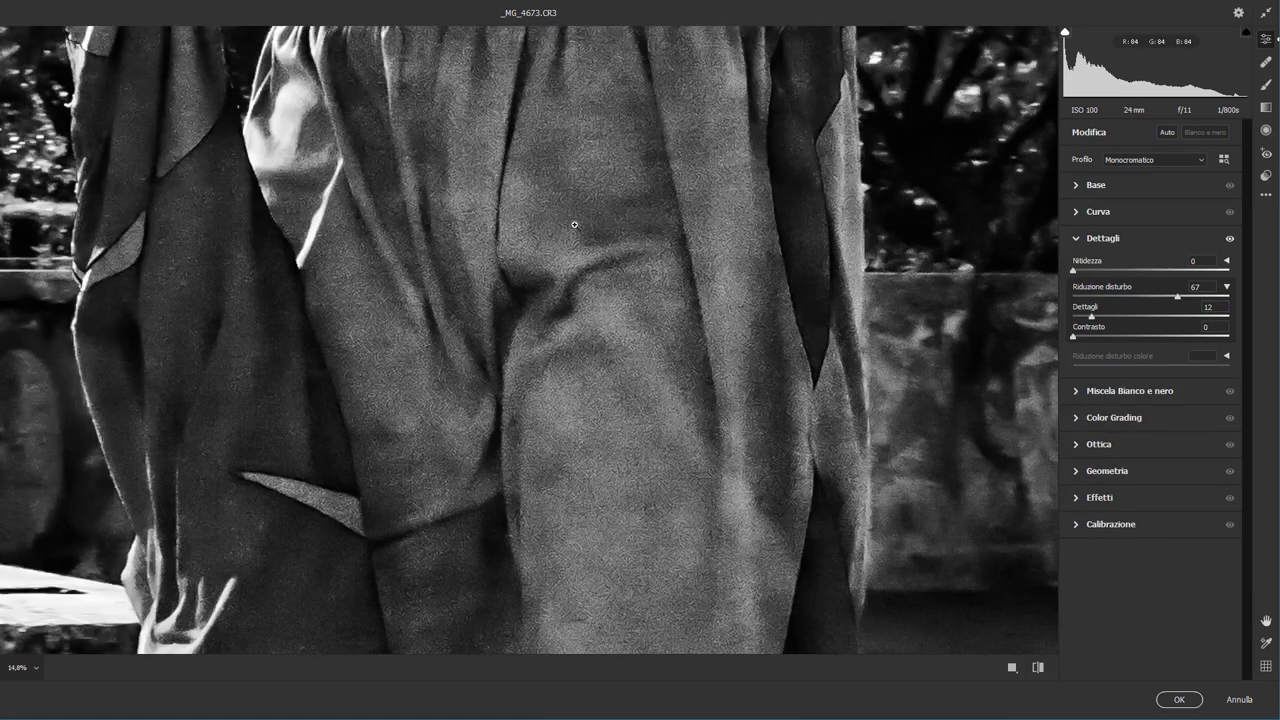
click(574, 224)
click(616, 259)
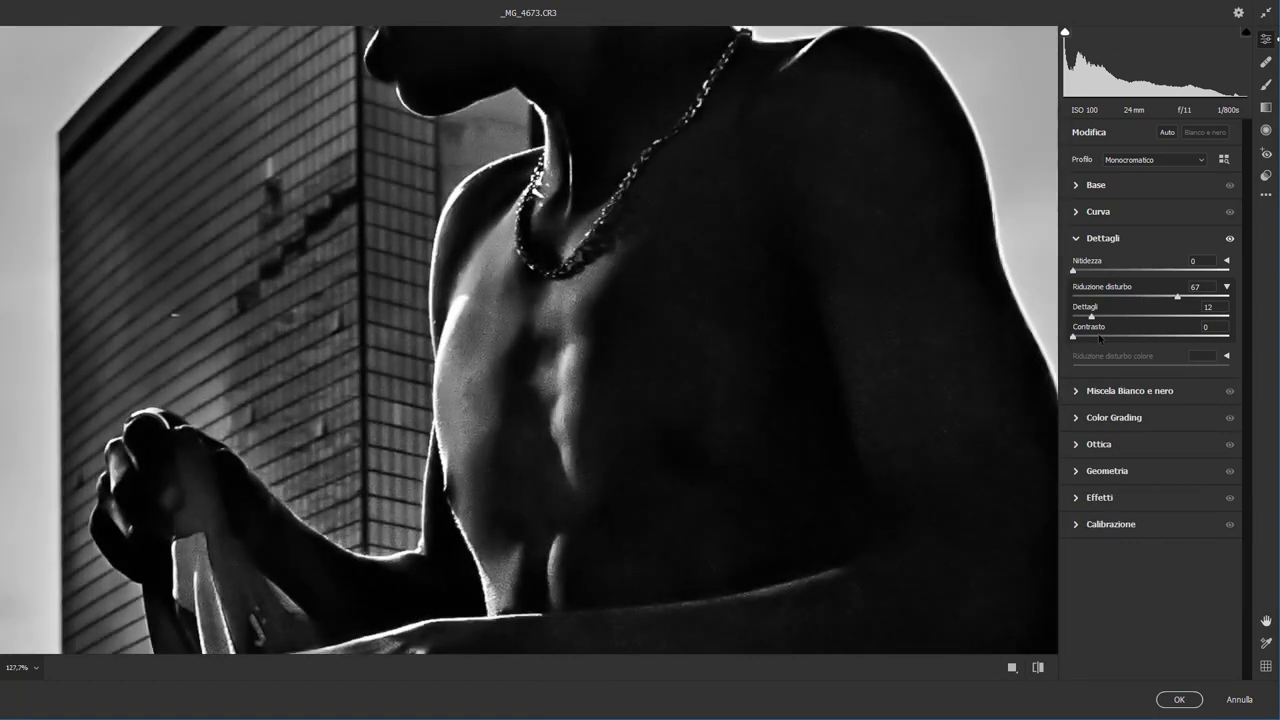
drag(1091, 317, 1090, 318)
Step: Ease noise reduction to 55 and reset the trial Contrast back to 0
drag(1176, 296, 1157, 297)
drag(1073, 336, 1145, 343)
double_click(1168, 337)
click(625, 304)
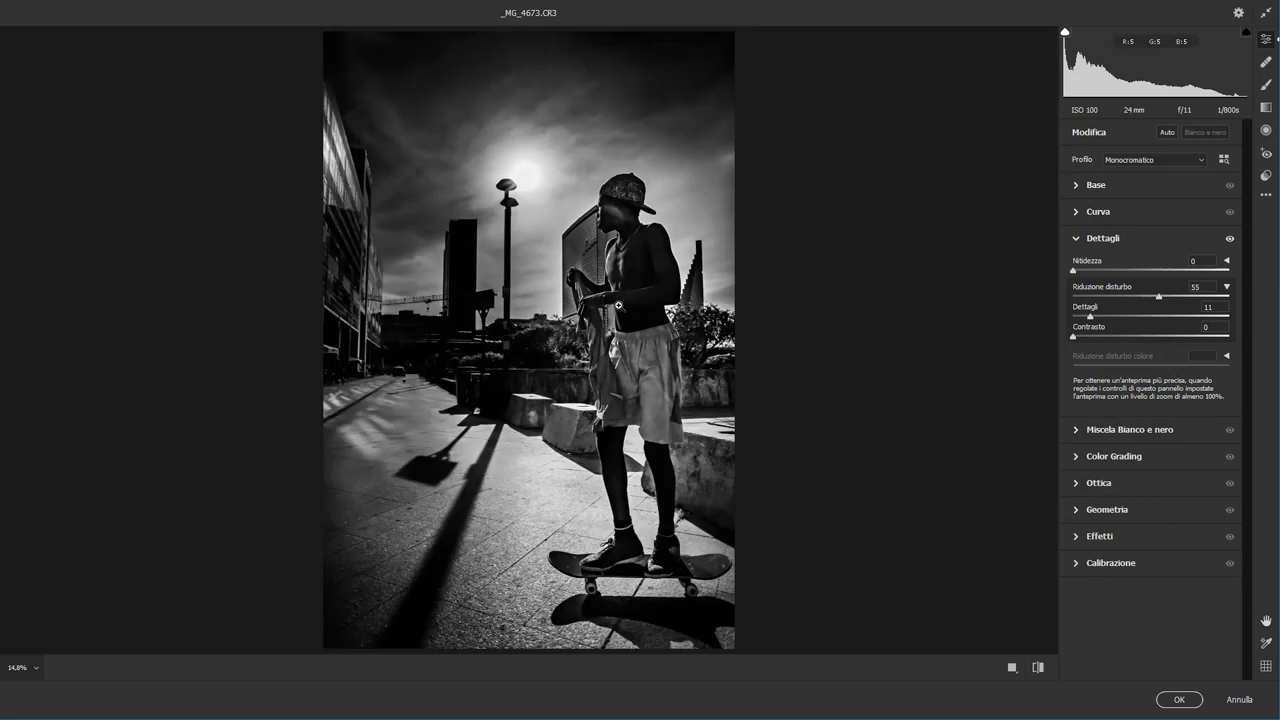